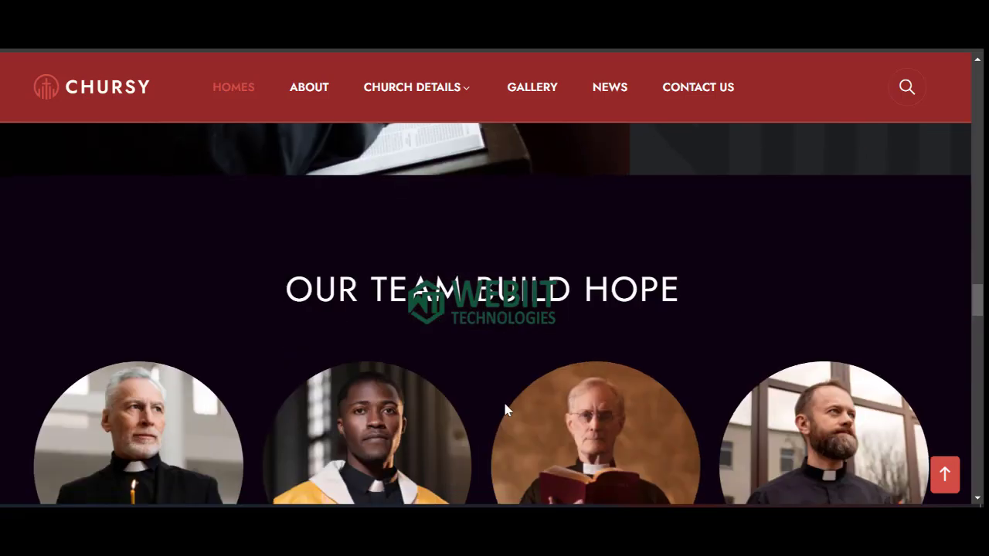
Scroll through the Chursy homepage, then go to its Contact Us page.
{"action": "scroll", "coordinate": [317, 278], "scroll_direction": "up", "scroll_amount": 2}
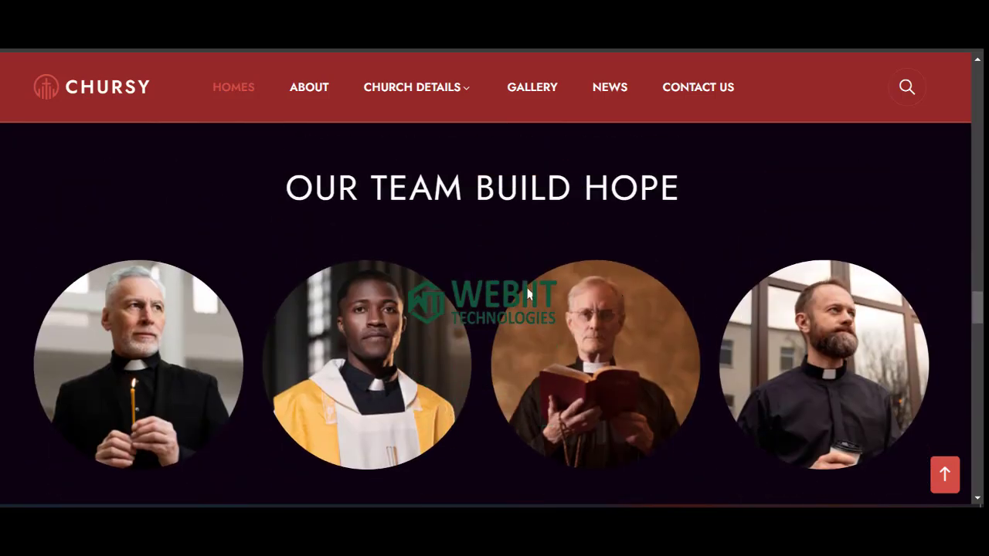
{"action": "scroll", "coordinate": [531, 288], "scroll_direction": "down", "scroll_amount": 3}
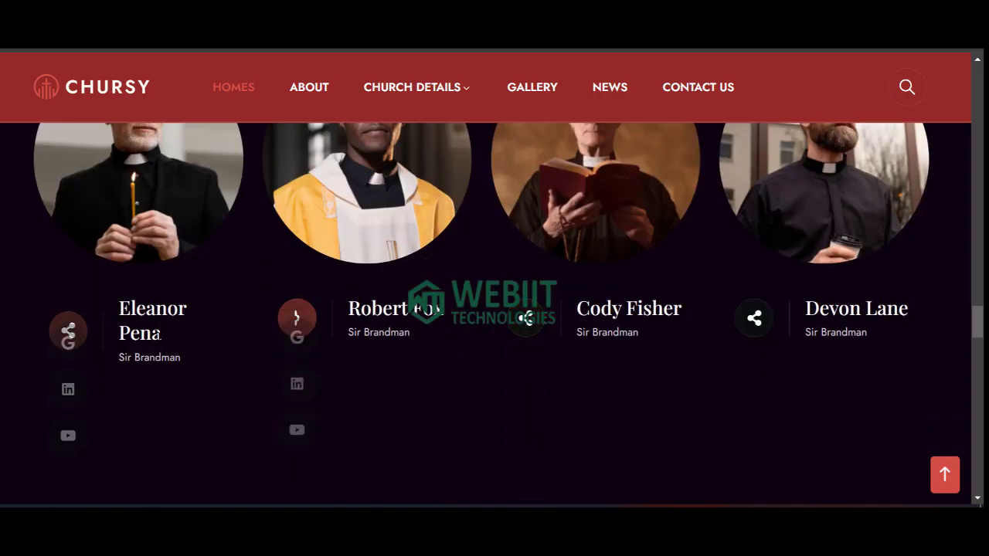
{"action": "scroll", "coordinate": [423, 319], "scroll_direction": "down", "scroll_amount": 4}
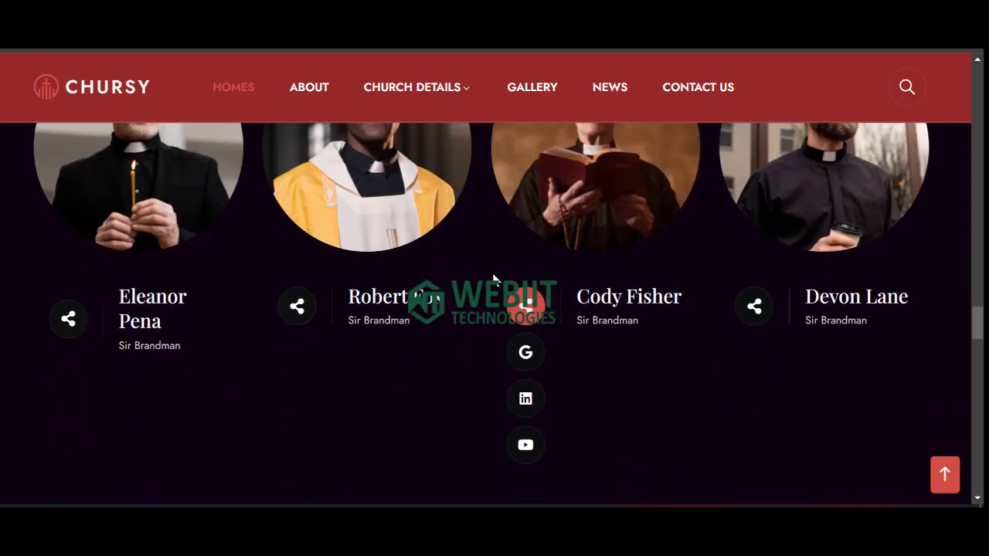
{"action": "scroll", "coordinate": [423, 319], "scroll_direction": "down", "scroll_amount": 9}
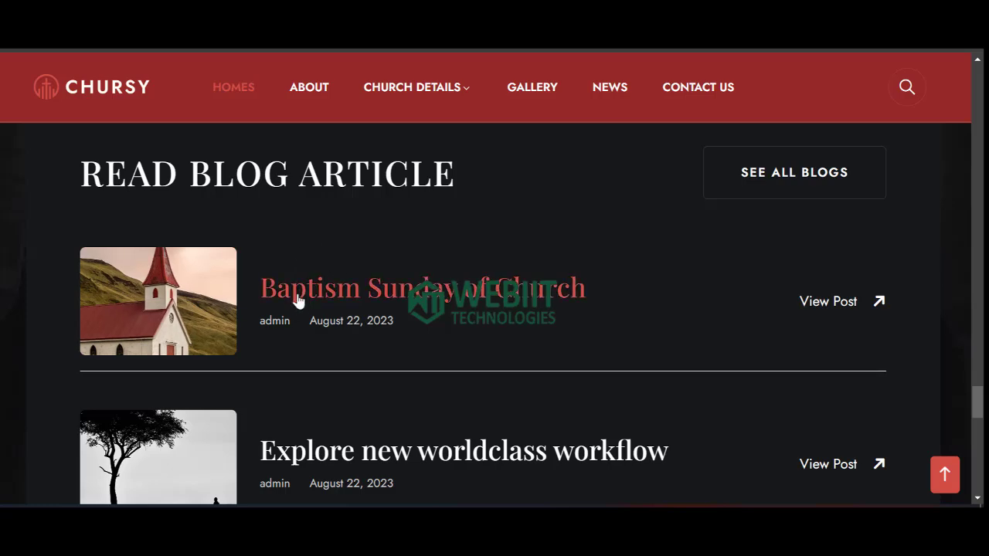
{"action": "scroll", "coordinate": [503, 301], "scroll_direction": "down", "scroll_amount": 10}
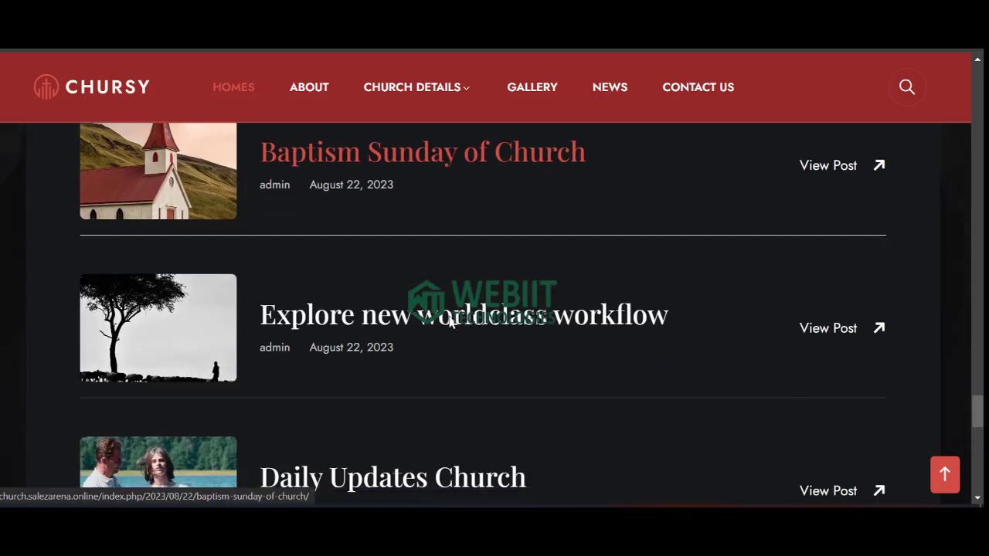
{"action": "scroll", "coordinate": [305, 334], "scroll_direction": "down", "scroll_amount": 3}
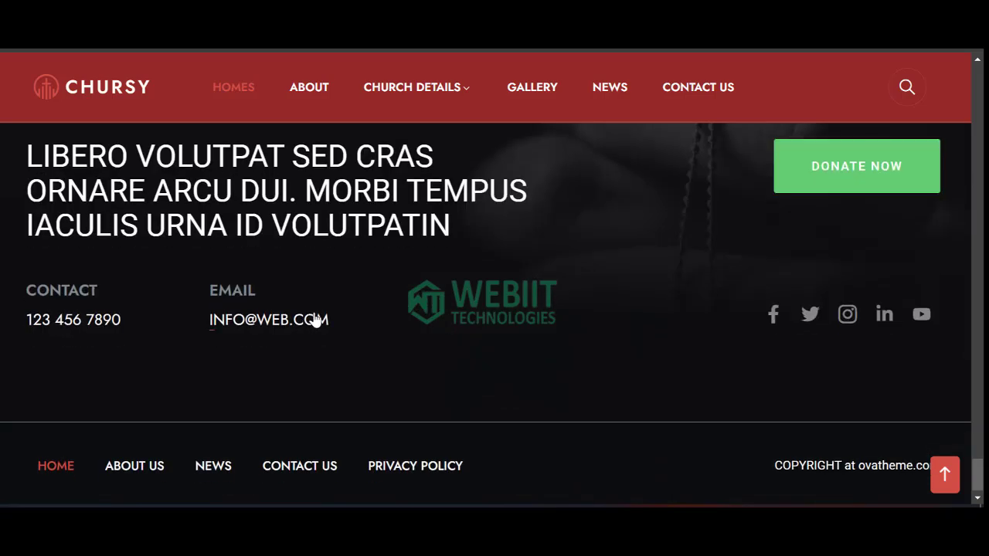
{"action": "scroll", "coordinate": [393, 290], "scroll_direction": "up", "scroll_amount": 1}
{"action": "scroll", "coordinate": [390, 280], "scroll_direction": "up", "scroll_amount": 5}
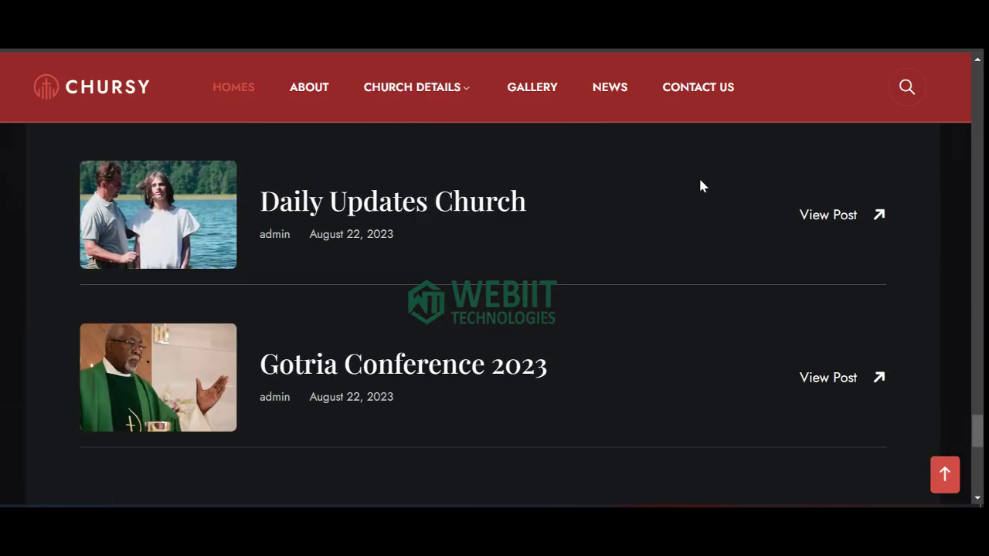
{"action": "mouse_move", "coordinate": [428, 99]}
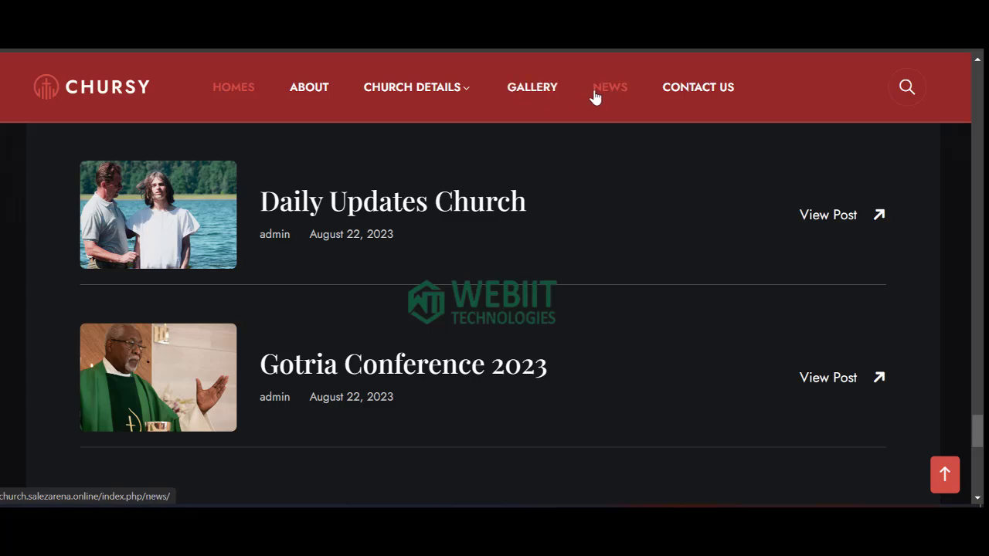
{"action": "left_click", "coordinate": [716, 96]}
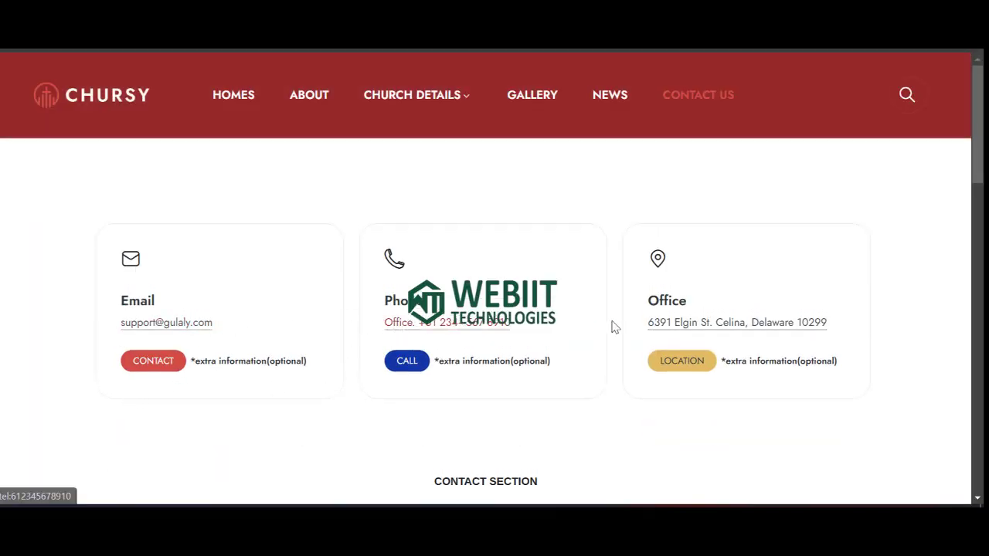
Scroll through the email, phone and office cards and the contact form.
{"action": "scroll", "coordinate": [684, 330], "scroll_direction": "down", "scroll_amount": 3}
{"action": "scroll", "coordinate": [320, 330], "scroll_direction": "down", "scroll_amount": 3}
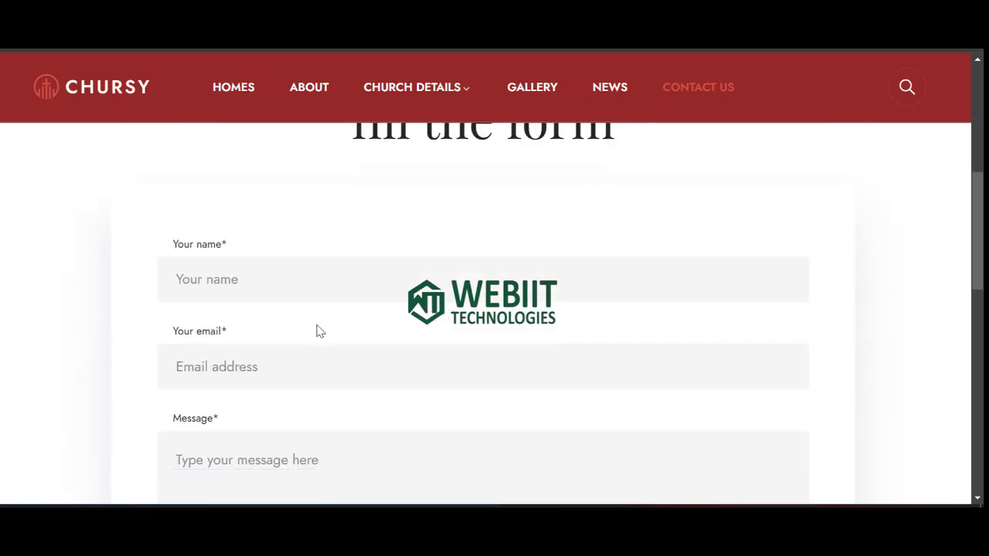
{"action": "scroll", "coordinate": [288, 297], "scroll_direction": "down", "scroll_amount": 4}
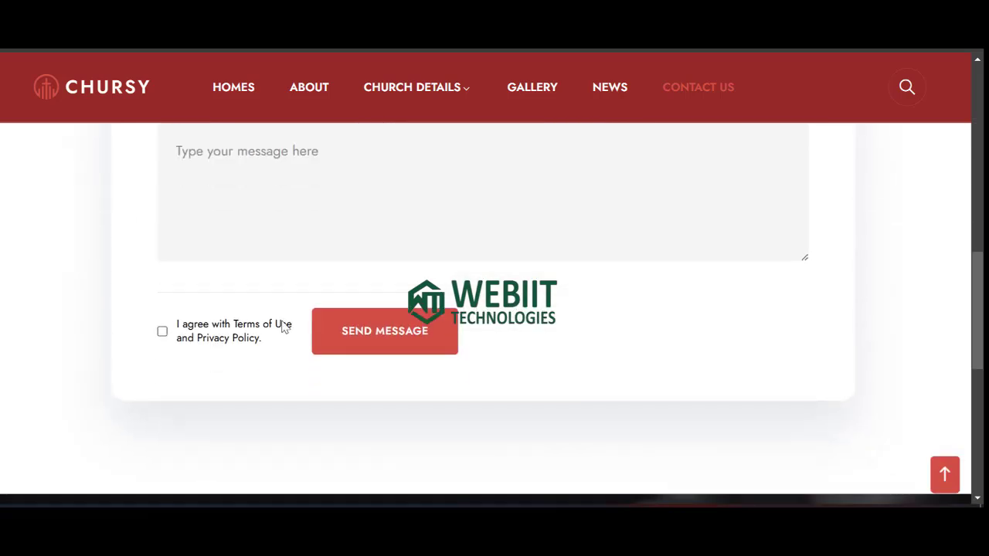
{"action": "scroll", "coordinate": [285, 313], "scroll_direction": "up", "scroll_amount": 1}
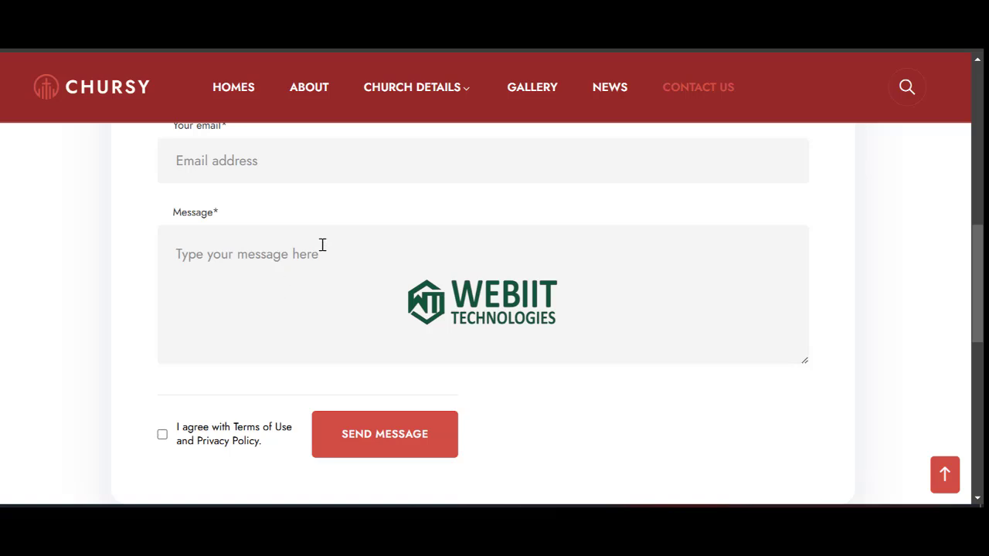
{"action": "scroll", "coordinate": [270, 227], "scroll_direction": "up", "scroll_amount": 2}
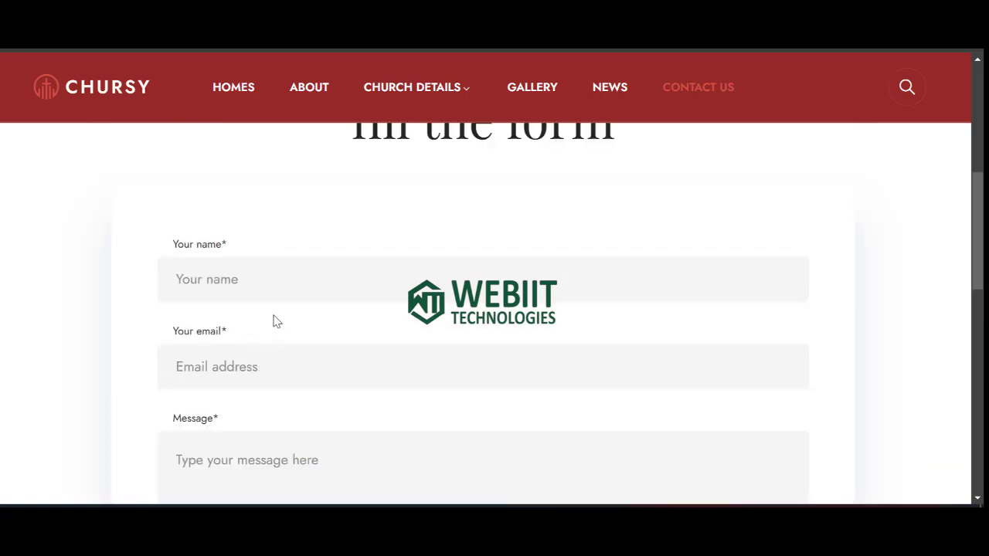
{"action": "scroll", "coordinate": [278, 324], "scroll_direction": "up", "scroll_amount": 1}
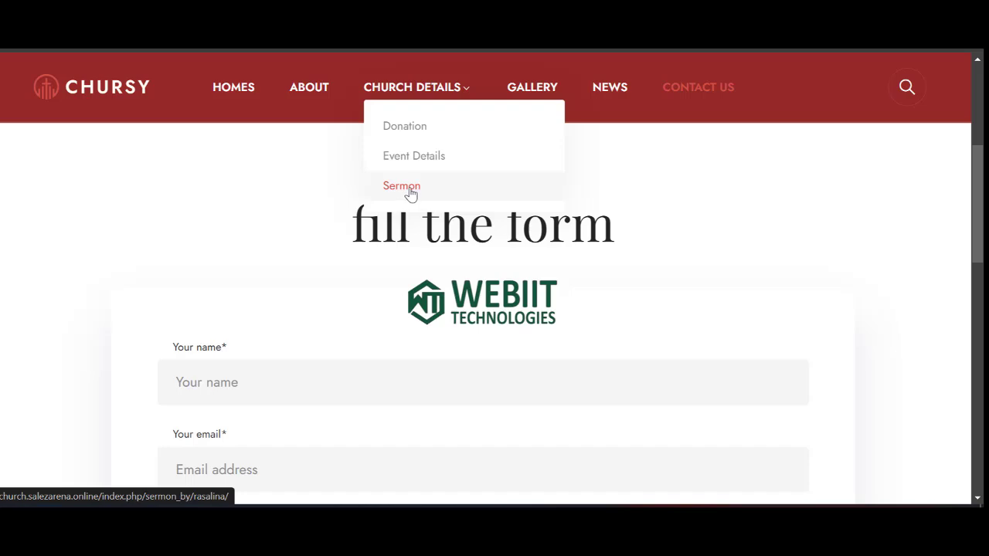
Browse the Rasalina sermon cards on the Sermon page, then click the CHURSY logo.
{"action": "left_click", "coordinate": [402, 189]}
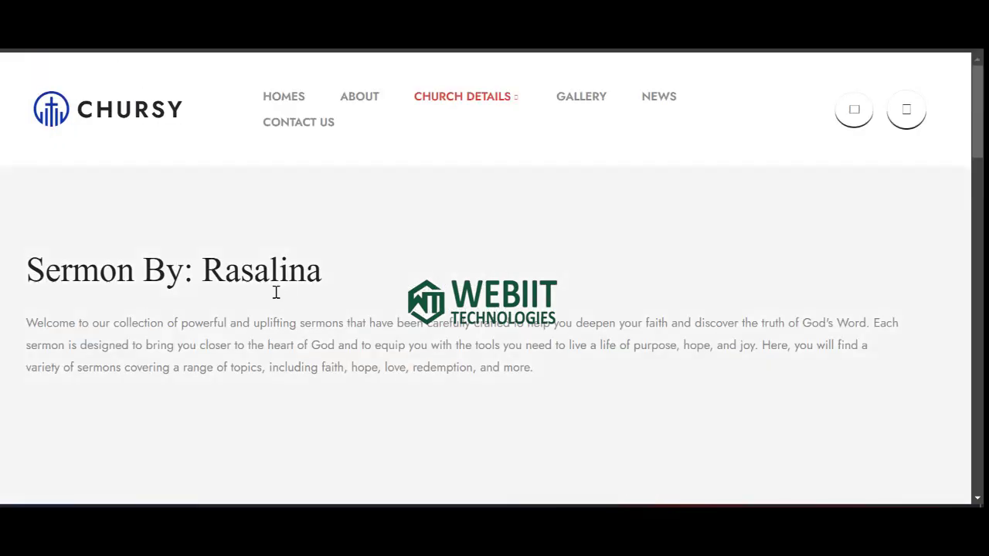
{"action": "scroll", "coordinate": [121, 281], "scroll_direction": "down", "scroll_amount": 4}
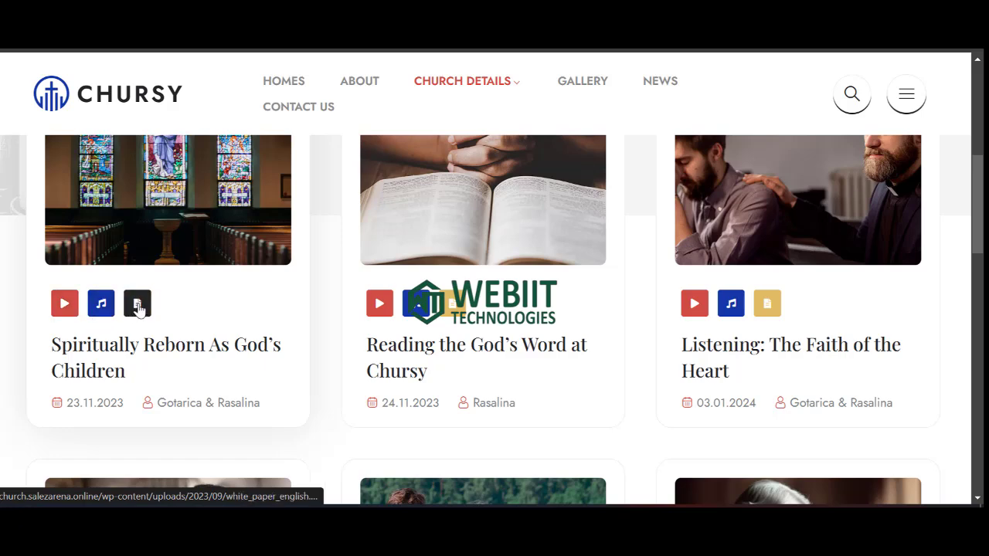
{"action": "scroll", "coordinate": [344, 286], "scroll_direction": "down", "scroll_amount": 4}
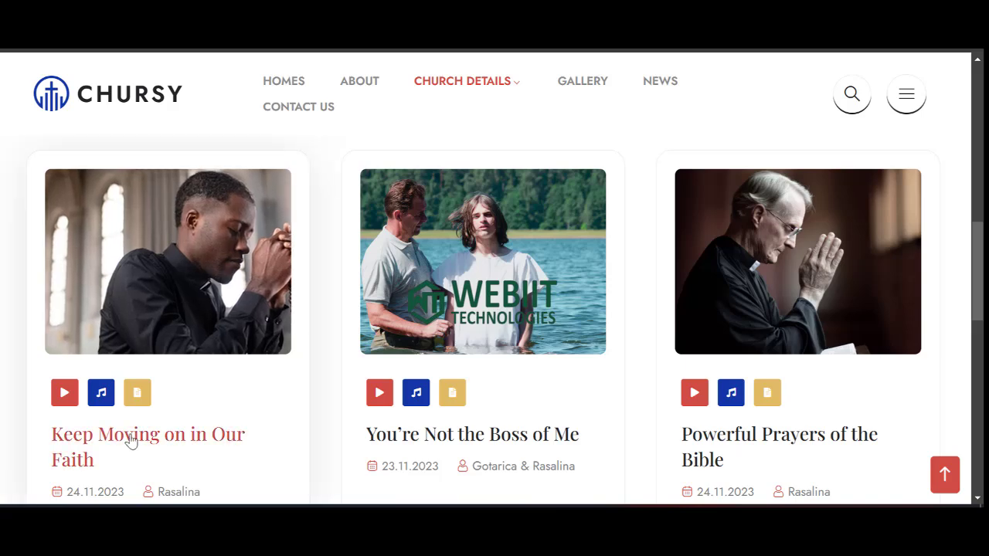
{"action": "scroll", "coordinate": [250, 444], "scroll_direction": "down", "scroll_amount": 2}
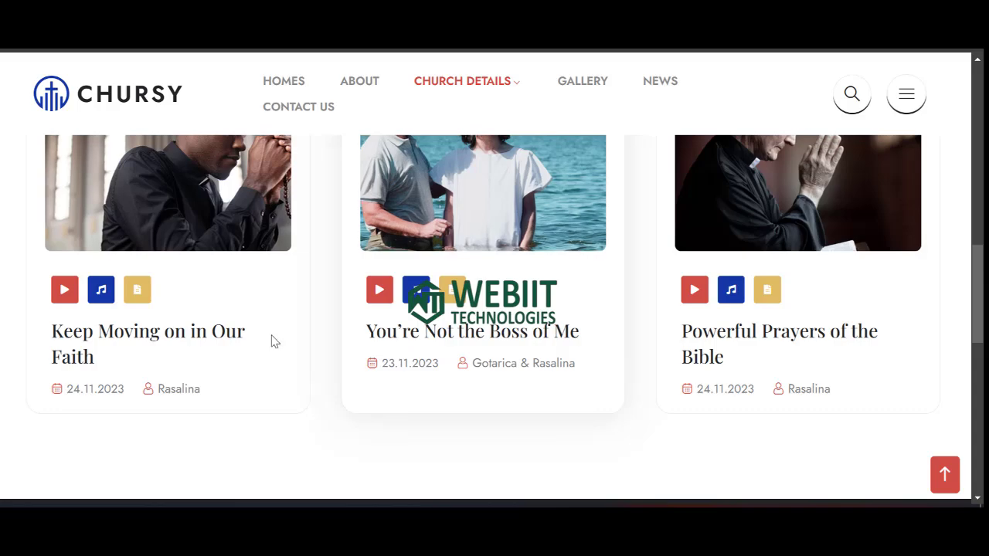
{"action": "scroll", "coordinate": [274, 336], "scroll_direction": "up", "scroll_amount": 10}
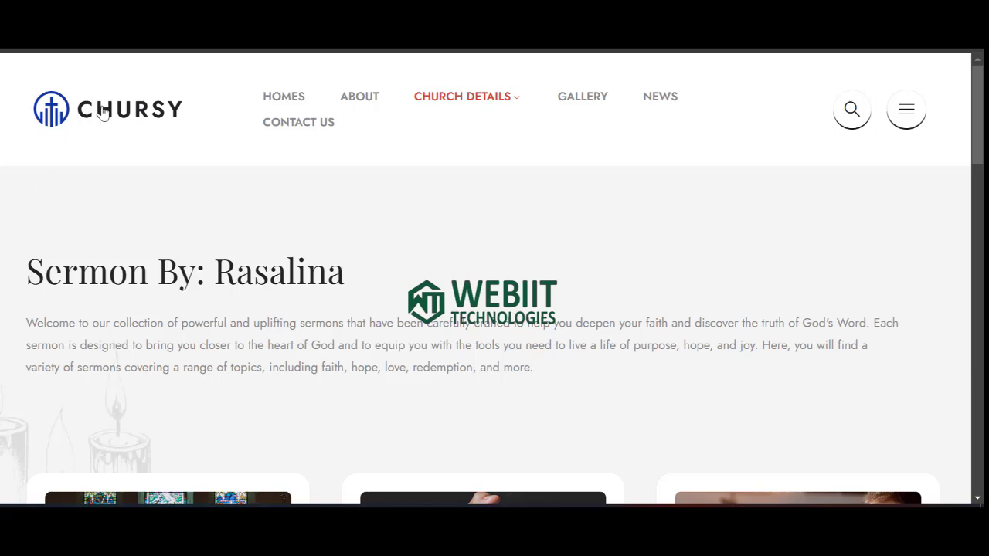
{"action": "left_click", "coordinate": [144, 141]}
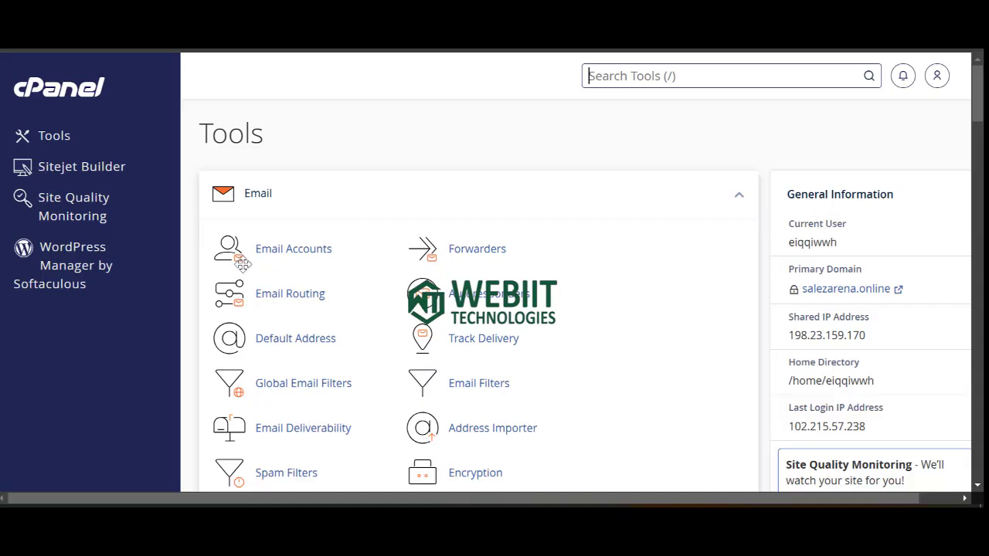
Switch to the cPanel Tools page and scroll down to the Domains group.
{"action": "left_click", "coordinate": [363, 225]}
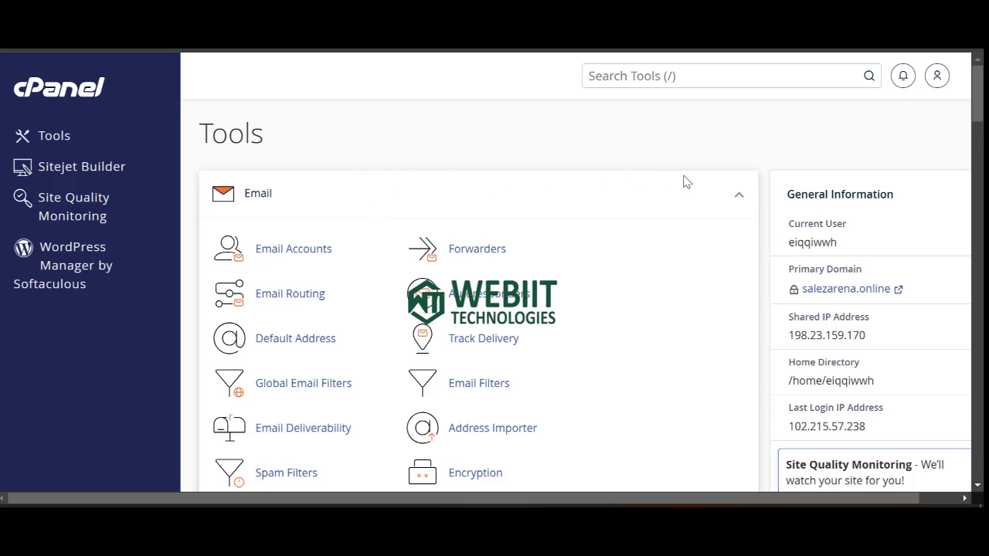
{"action": "scroll", "coordinate": [693, 181], "scroll_direction": "down", "scroll_amount": 5}
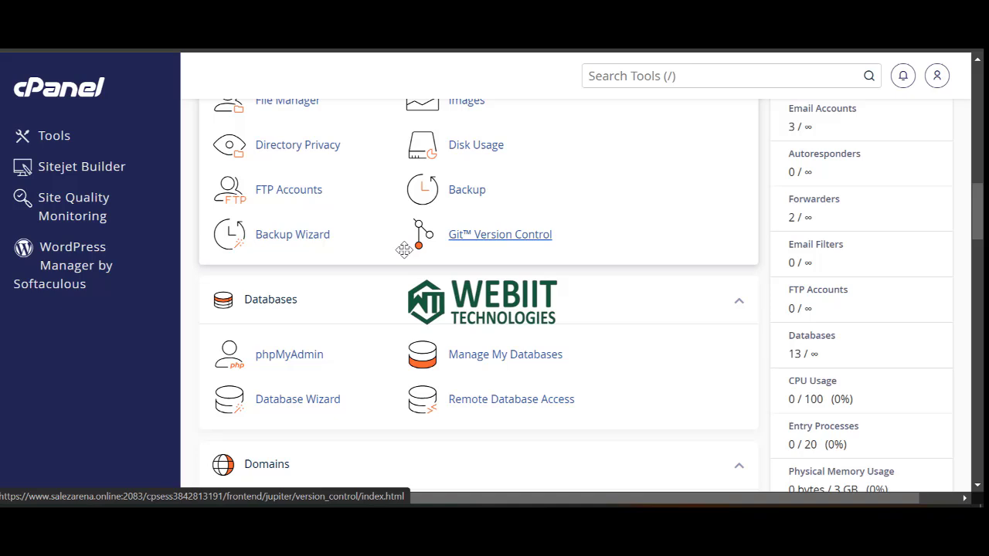
{"action": "scroll", "coordinate": [332, 280], "scroll_direction": "down", "scroll_amount": 3}
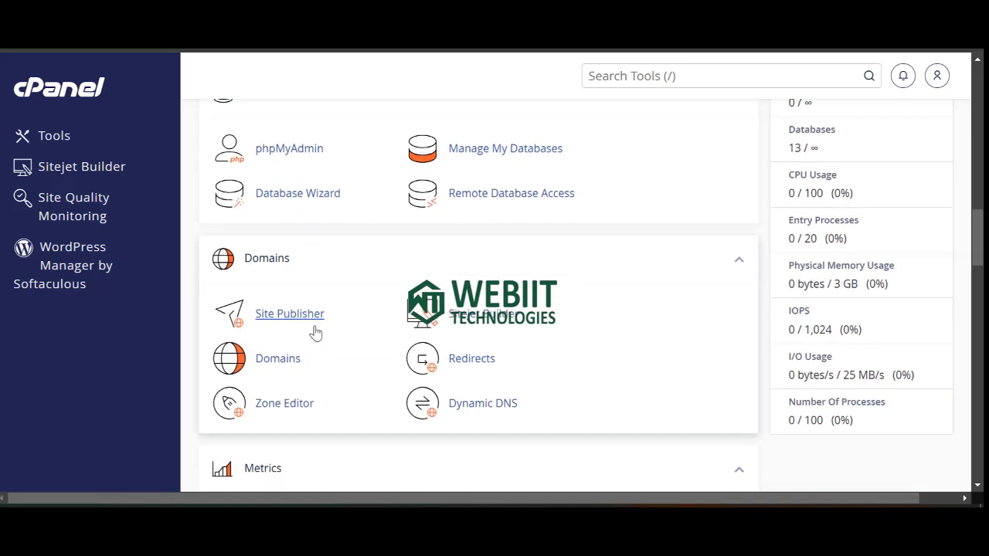
Create and submit the domain temple.salezarena.online from Domains > Create a New Domain.
{"action": "left_click", "coordinate": [275, 359]}
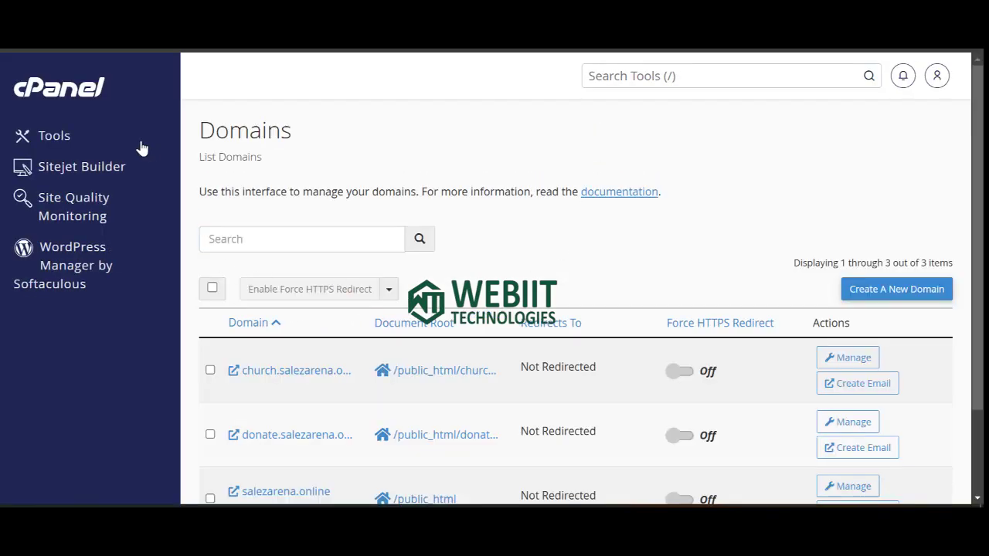
{"action": "left_click", "coordinate": [893, 293]}
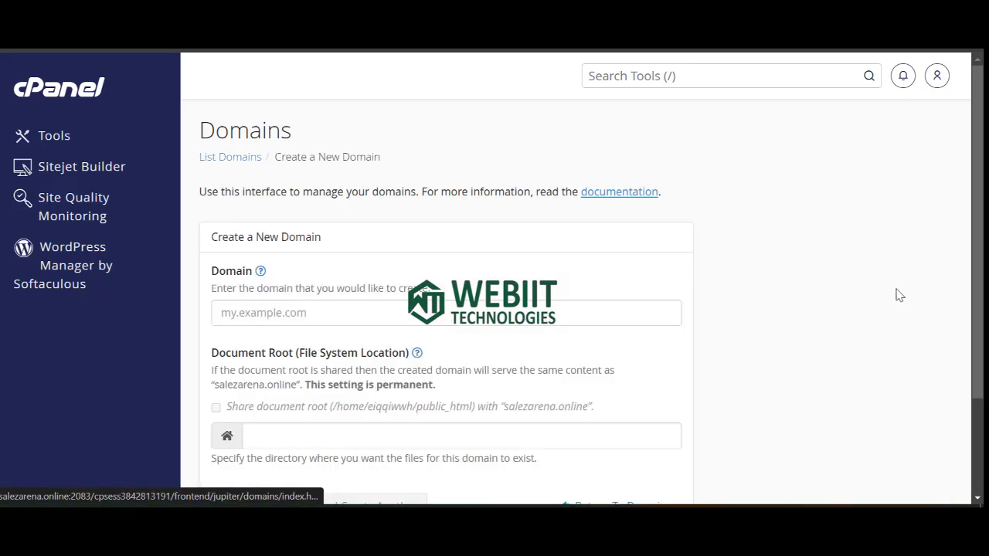
{"action": "left_click", "coordinate": [280, 312]}
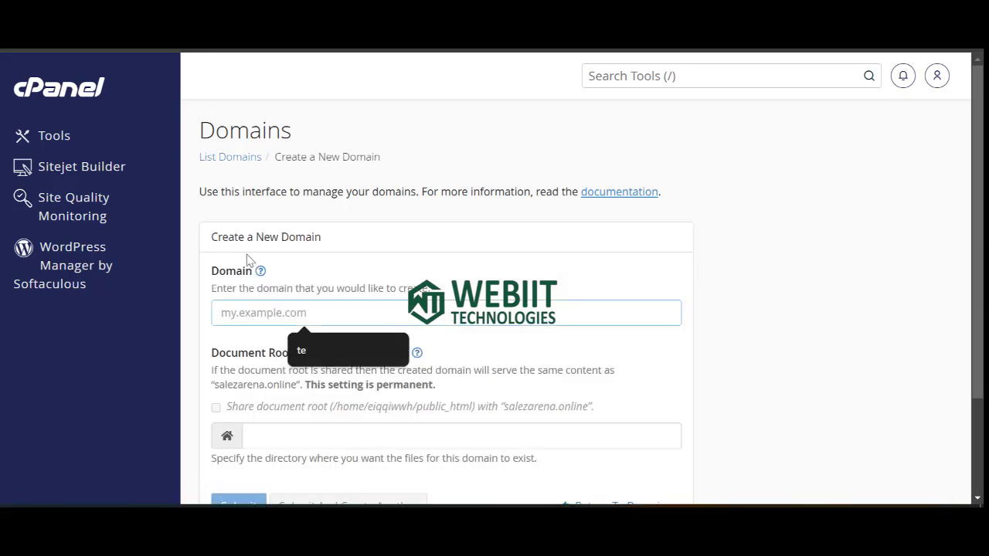
{"action": "type", "text": "templ"}
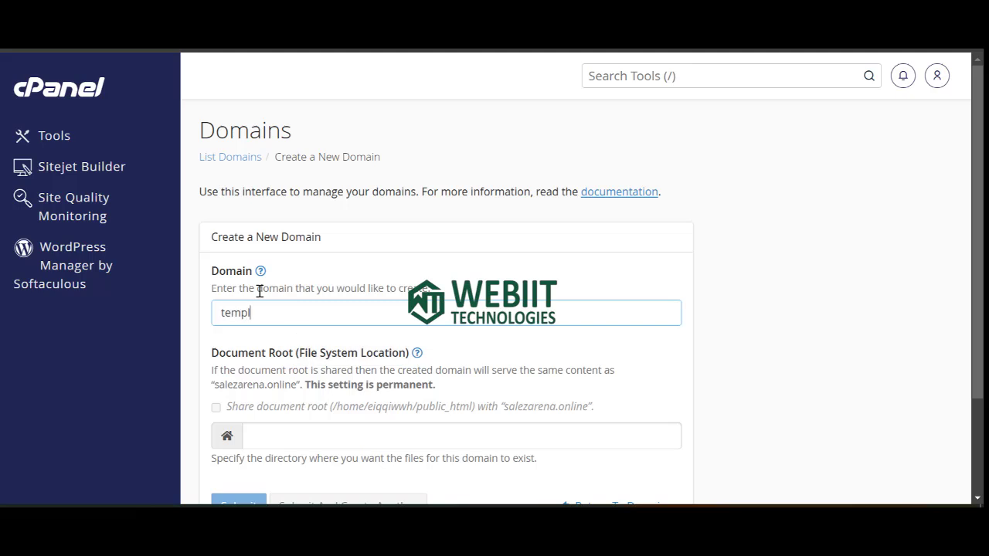
{"action": "type", "text": "e.salezarena."}
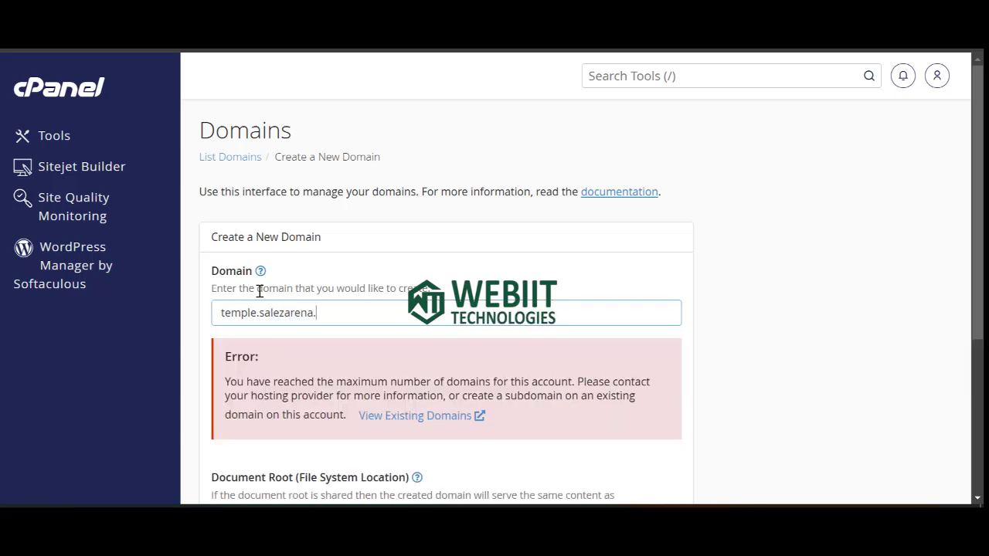
{"action": "key", "text": "BackSpace"}
{"action": "type", "text": ".oni"}
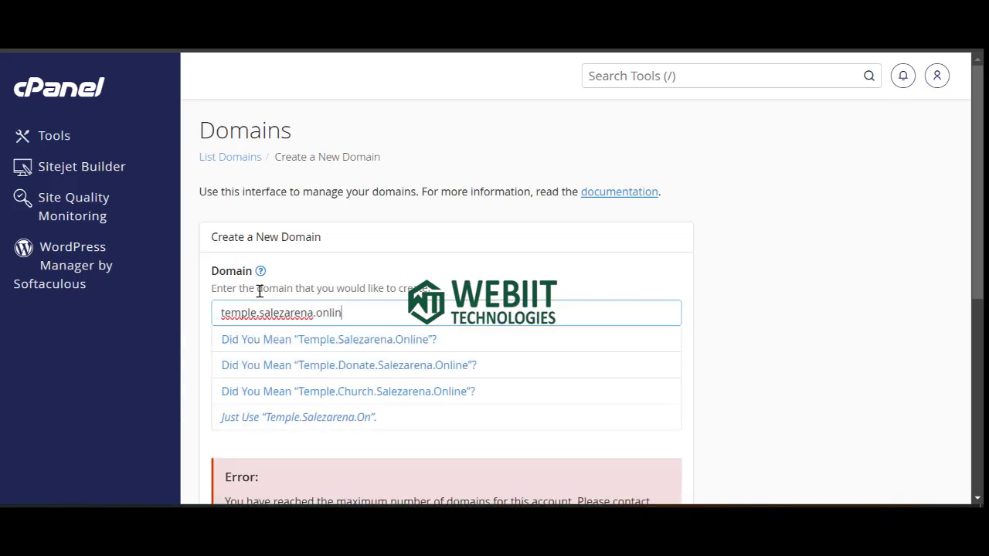
{"action": "left_click", "coordinate": [678, 289]}
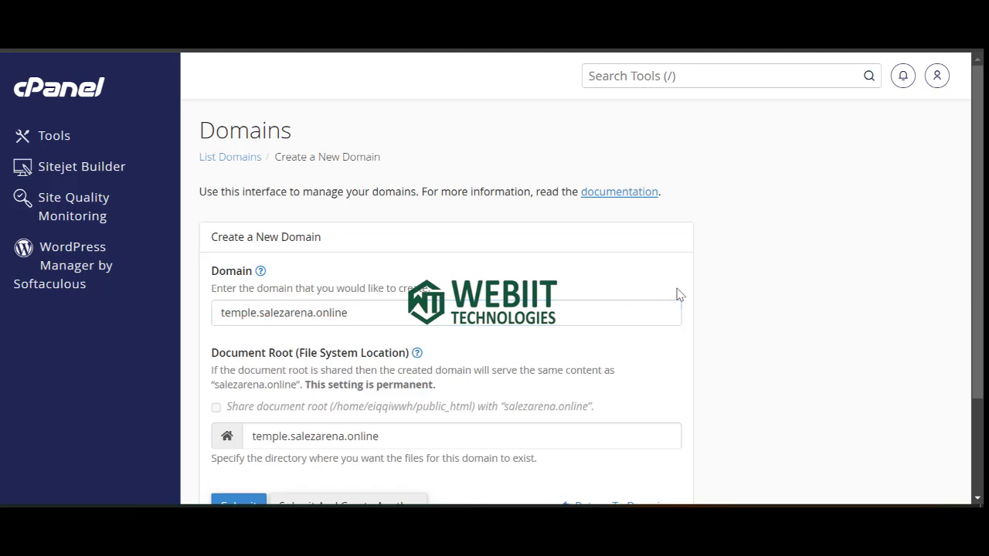
{"action": "scroll", "coordinate": [302, 397], "scroll_direction": "down", "scroll_amount": 2}
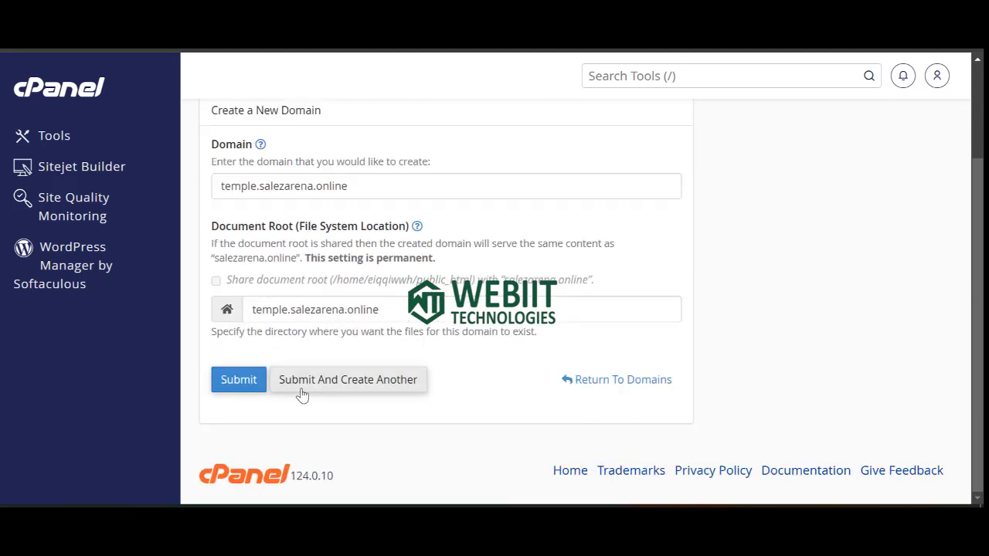
{"action": "left_click", "coordinate": [241, 383]}
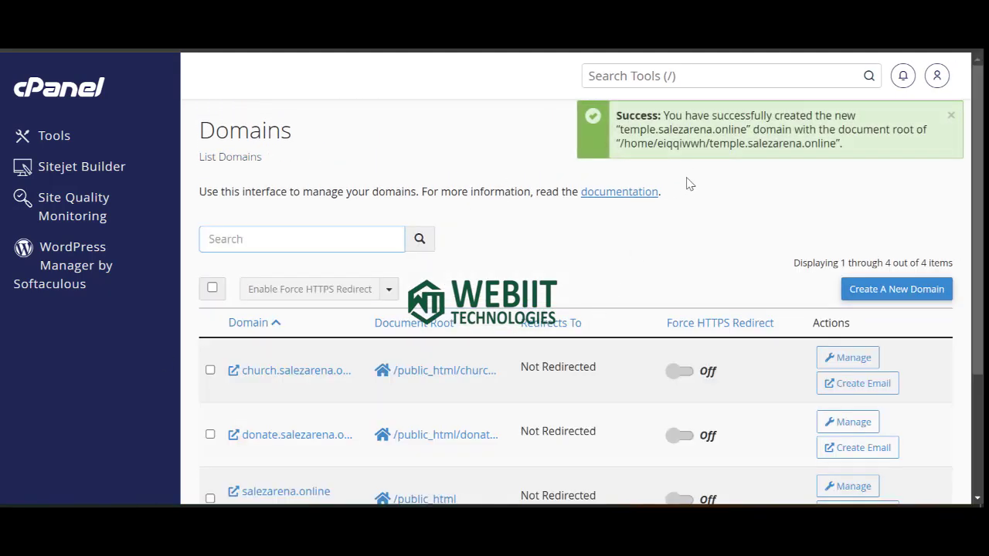
Set temple.salezarena.online to PHP 7.4 (ea-php74) in MultiPHP Manager and apply it.
{"action": "left_click", "coordinate": [692, 75]}
{"action": "type", "text": "php"}
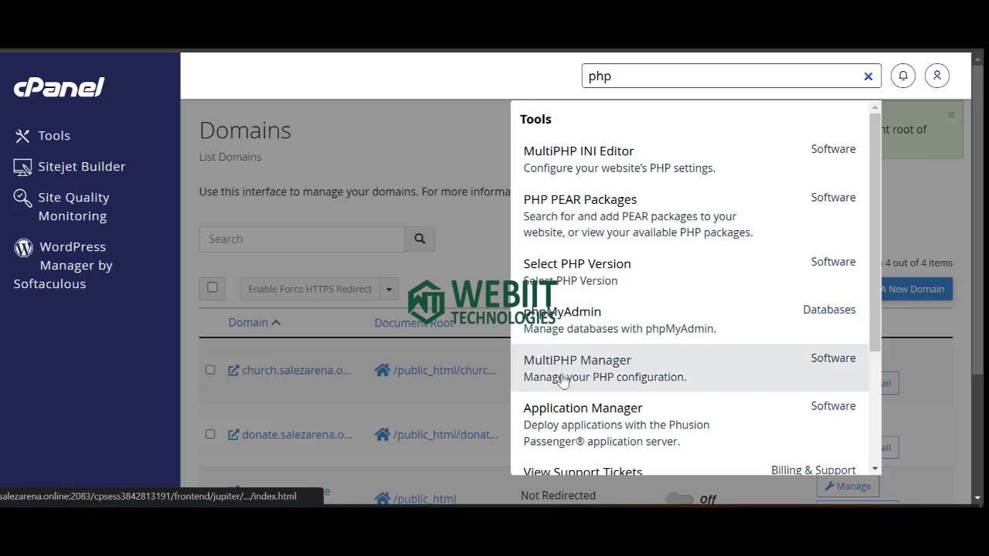
{"action": "left_click", "coordinate": [604, 364]}
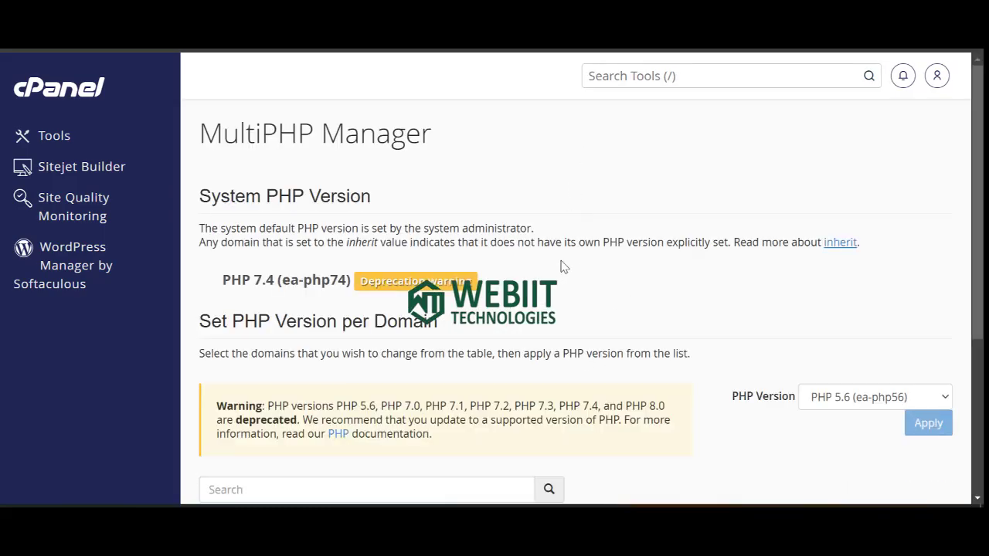
{"action": "scroll", "coordinate": [561, 270], "scroll_direction": "down", "scroll_amount": 3}
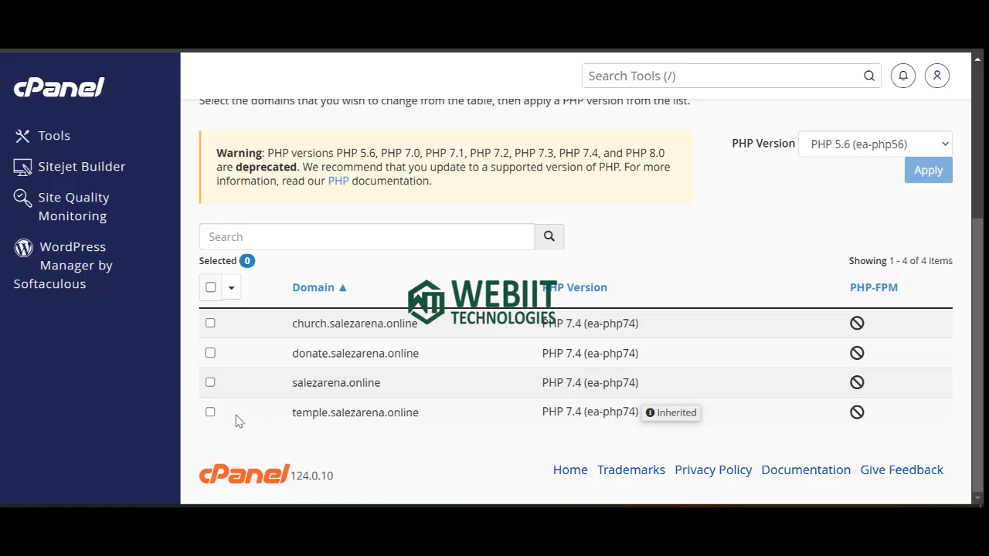
{"action": "left_click", "coordinate": [210, 412]}
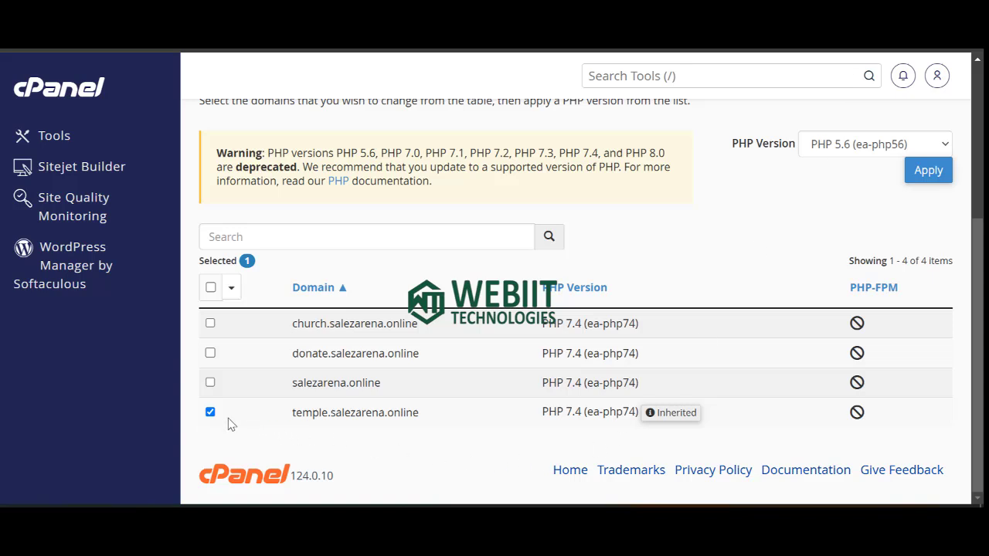
{"action": "left_click", "coordinate": [901, 153]}
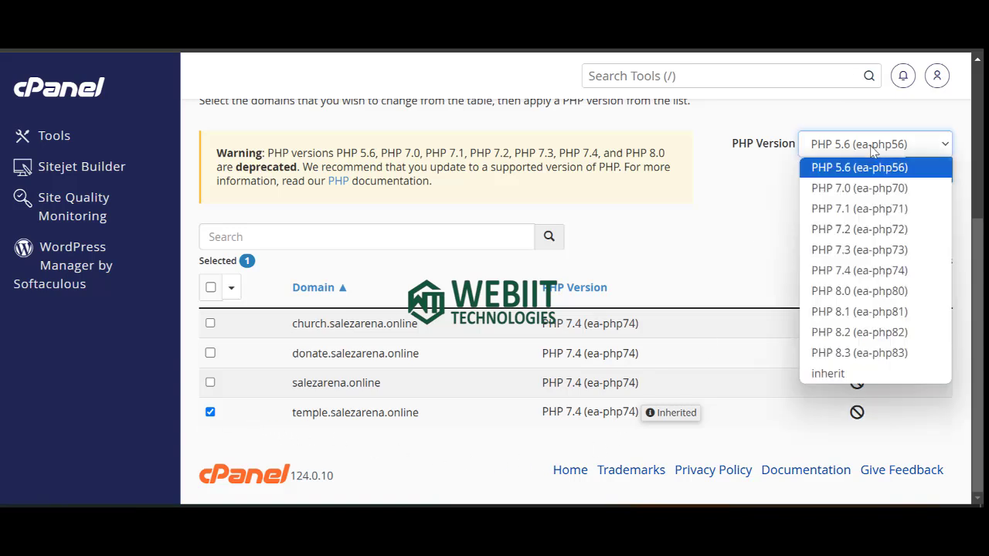
{"action": "left_click", "coordinate": [856, 274]}
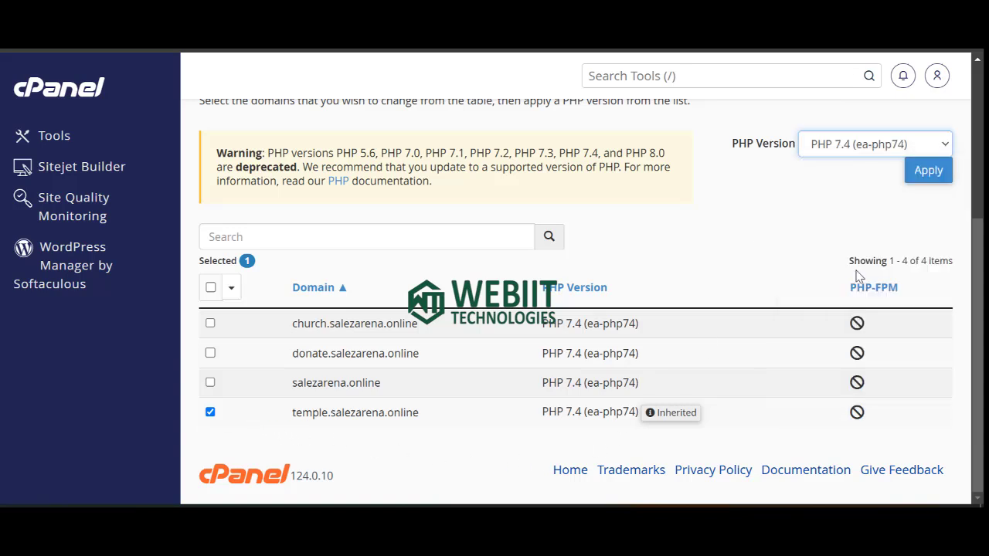
{"action": "left_click", "coordinate": [920, 173]}
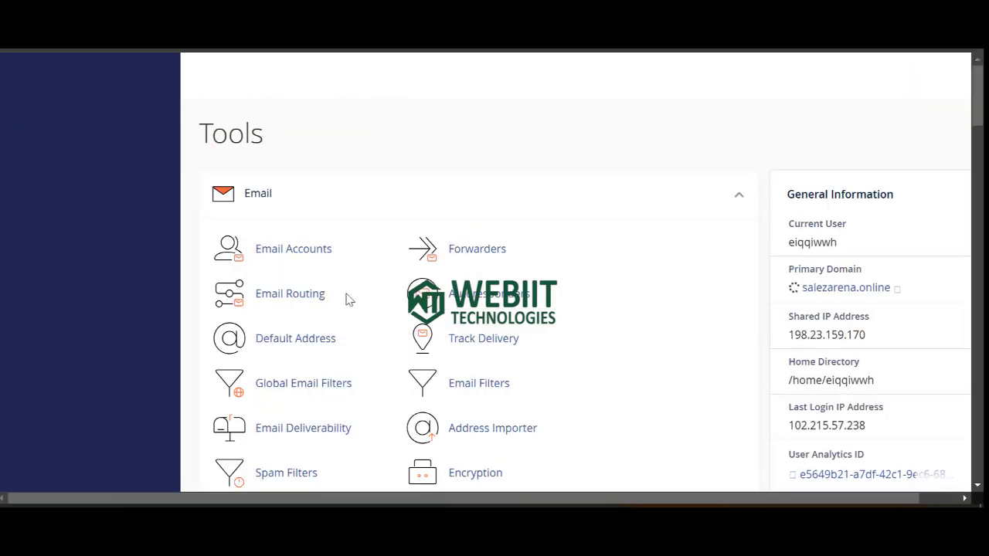
Scroll the cPanel Tools page to locate the Softaculous Apps Installer's WordPress entry.
{"action": "scroll", "coordinate": [377, 338], "scroll_direction": "down", "scroll_amount": 15}
{"action": "scroll", "coordinate": [374, 345], "scroll_direction": "down", "scroll_amount": 15}
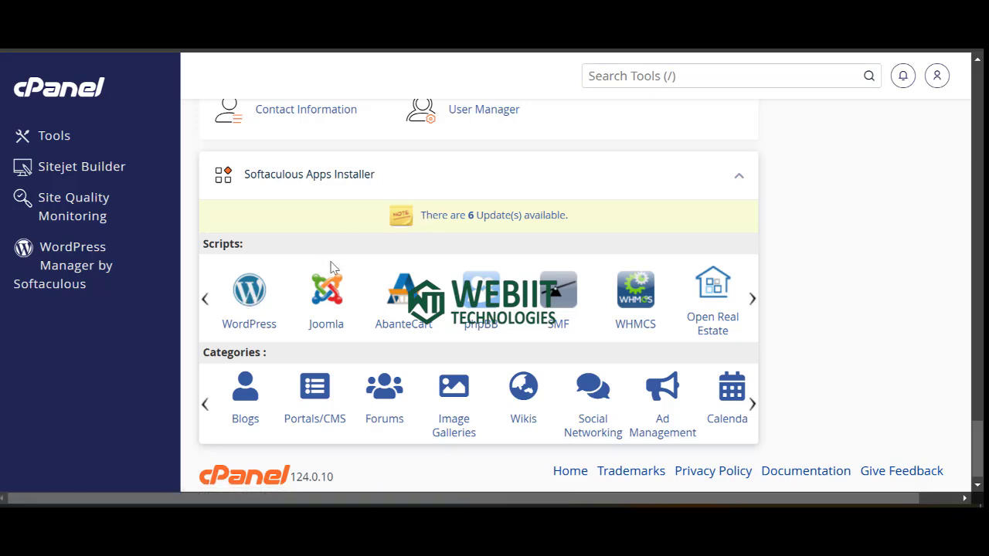
{"action": "scroll", "coordinate": [558, 278], "scroll_direction": "up", "scroll_amount": 5}
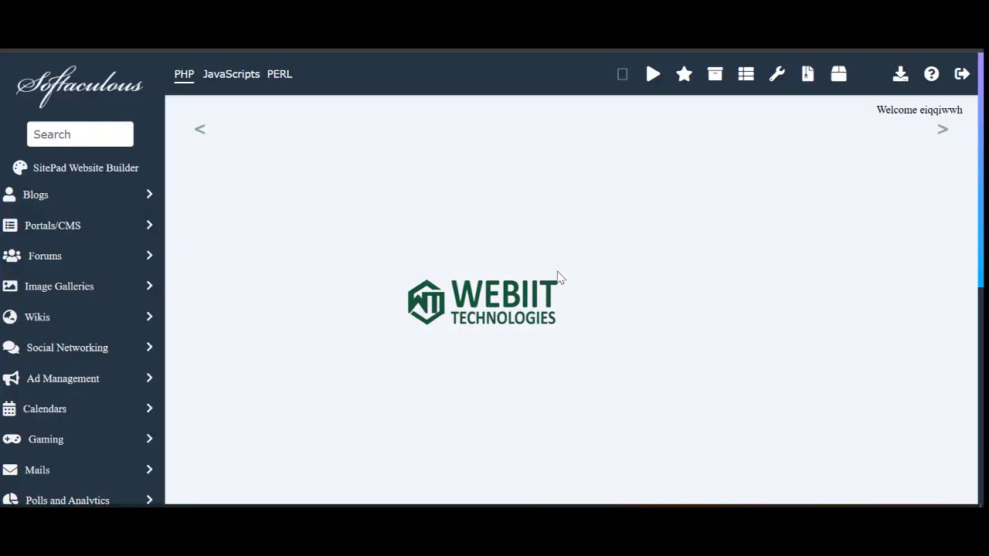
Choose temple.salezarena.online as the install domain and clear the wp directory to install at root.
{"action": "scroll", "coordinate": [325, 315], "scroll_direction": "down", "scroll_amount": 4}
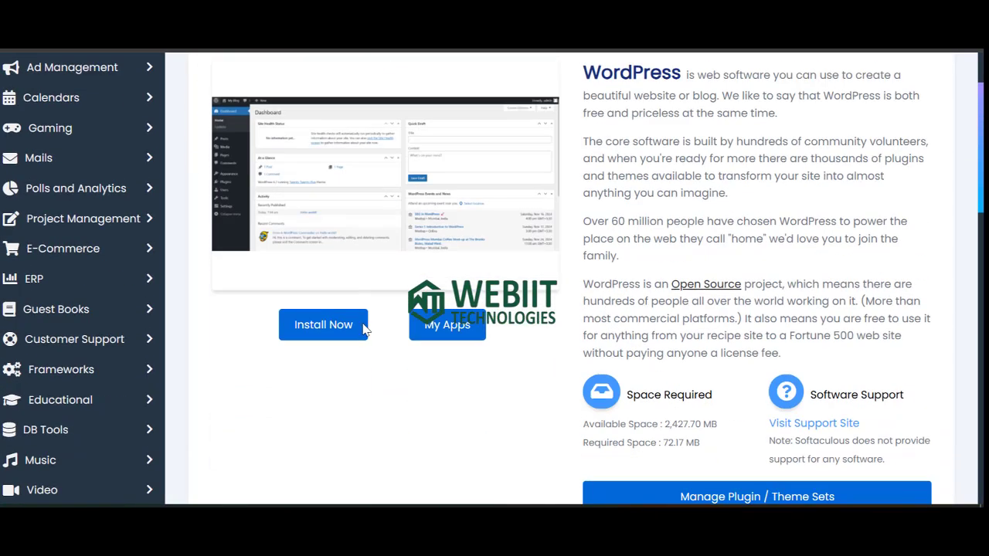
{"action": "left_click", "coordinate": [338, 328]}
{"action": "scroll", "coordinate": [353, 320], "scroll_direction": "up", "scroll_amount": 3}
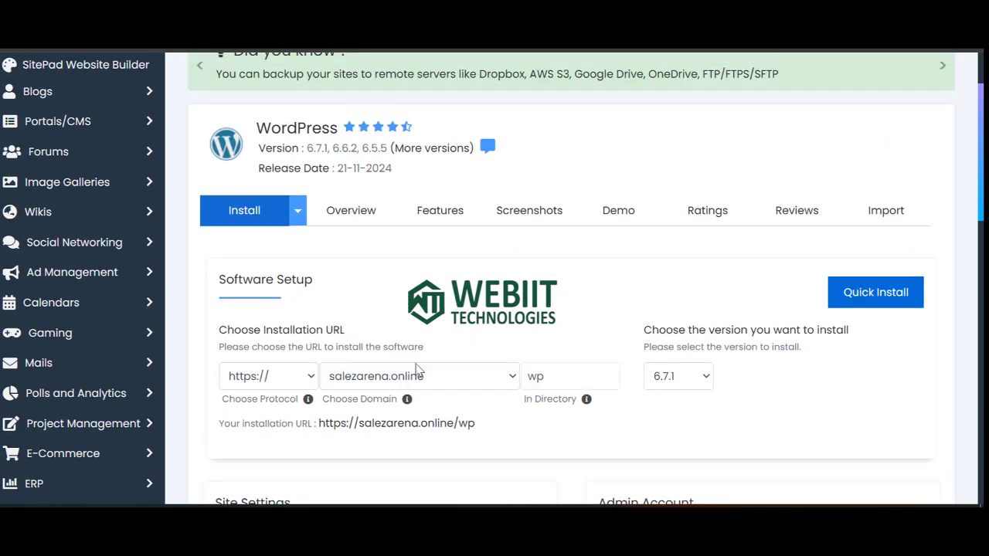
{"action": "left_click", "coordinate": [435, 384]}
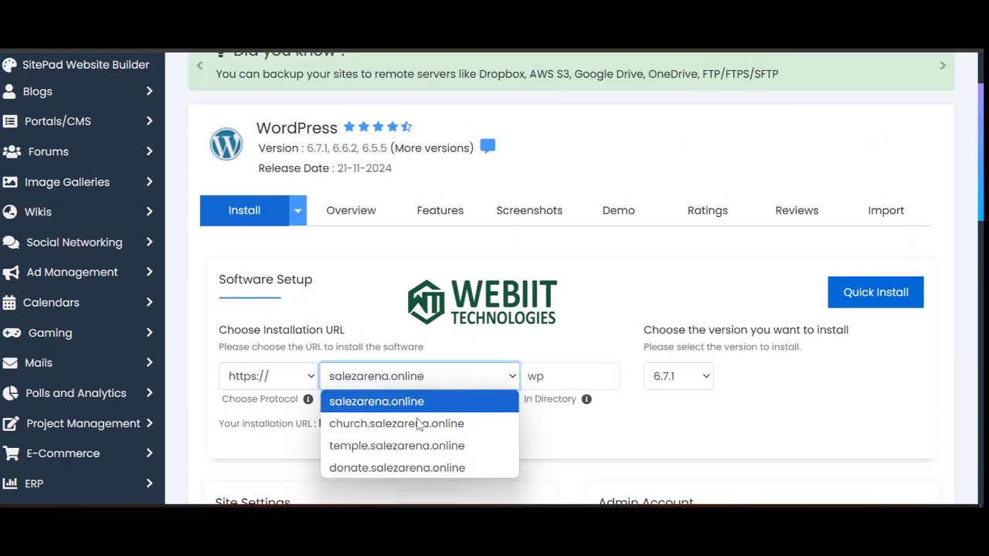
{"action": "left_click", "coordinate": [384, 447]}
{"action": "left_click", "coordinate": [563, 374]}
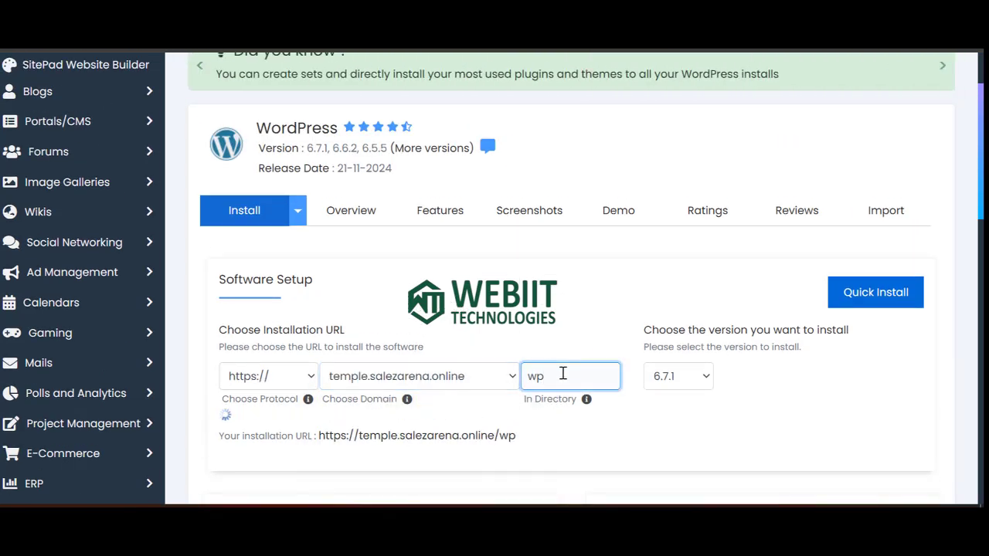
{"action": "key", "text": "BackSpace"}
{"action": "key", "text": "BackSpace"}
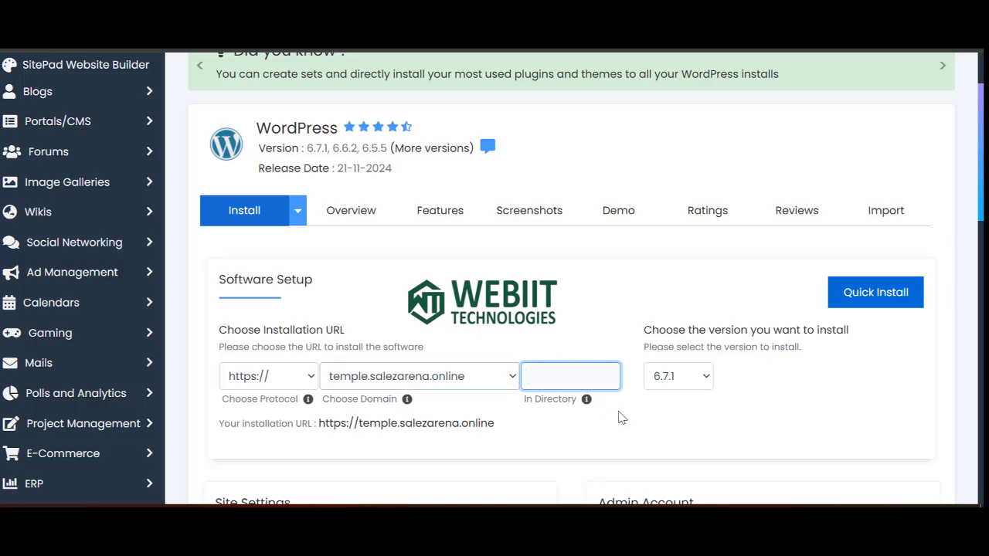
Replace the weak admin password with the copied admin e-mail address.
{"action": "scroll", "coordinate": [614, 370], "scroll_direction": "down", "scroll_amount": 2}
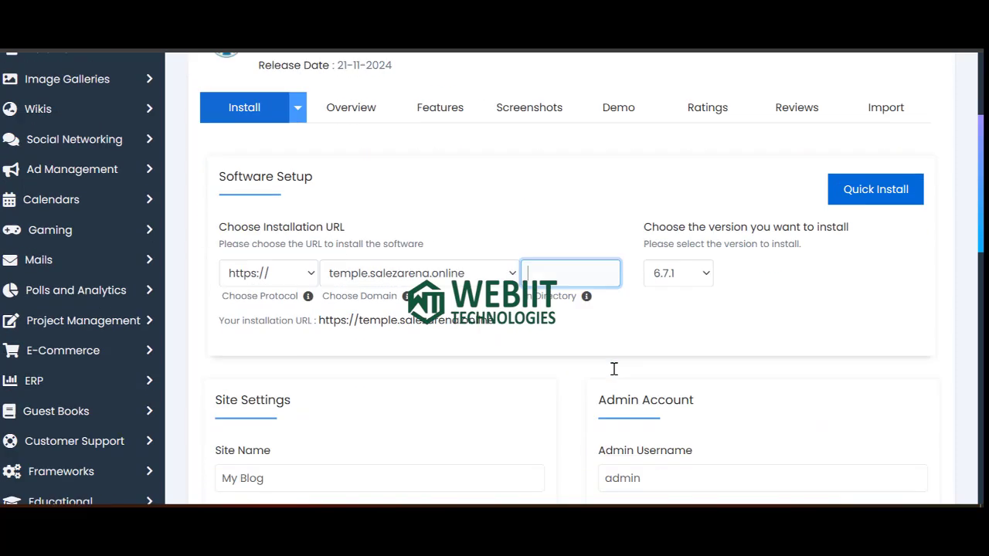
{"action": "scroll", "coordinate": [627, 374], "scroll_direction": "down", "scroll_amount": 4}
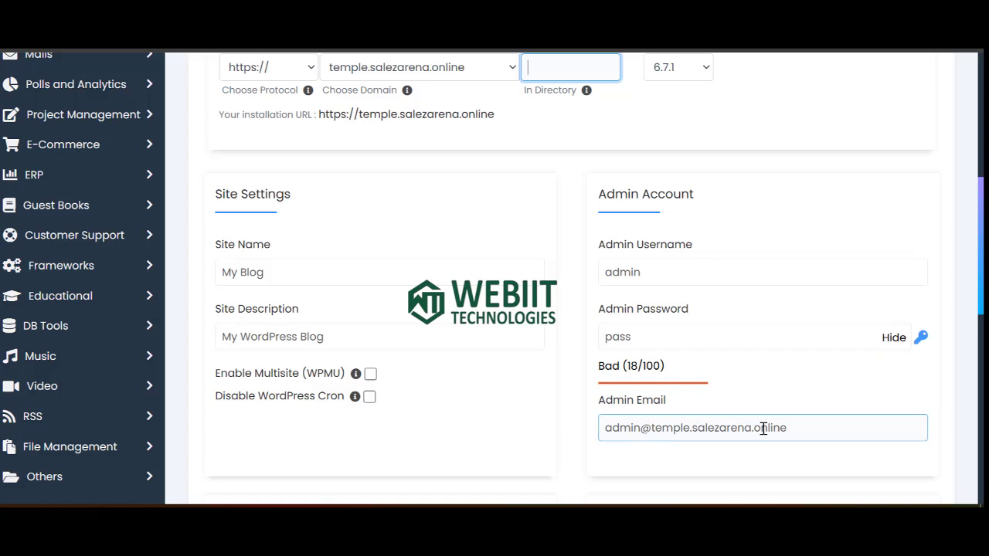
{"action": "left_click", "coordinate": [808, 435]}
{"action": "key", "text": "ctrl+a"}
{"action": "key", "text": "ctrl+c"}
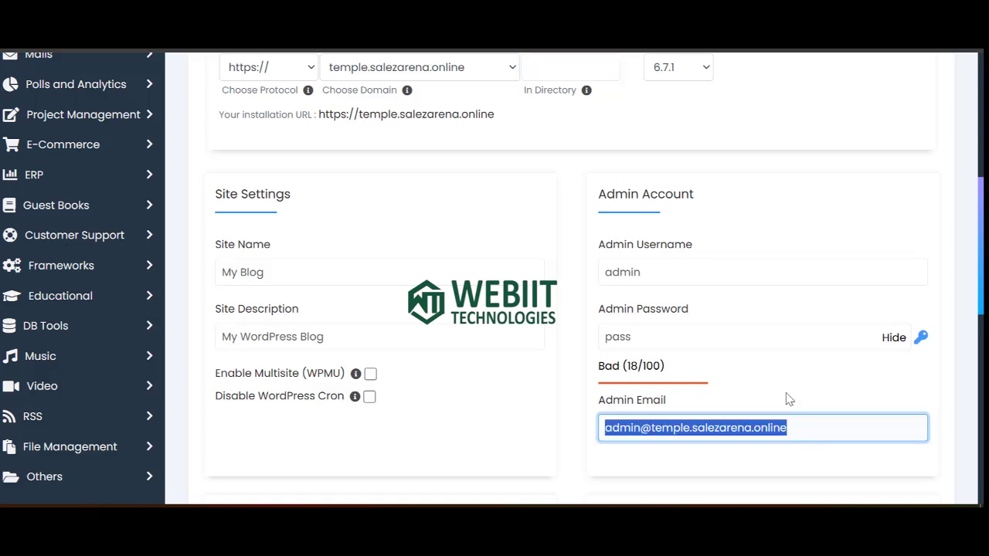
{"action": "left_click", "coordinate": [662, 333]}
{"action": "key", "text": "ctrl+a"}
{"action": "key", "text": "ctrl+v"}
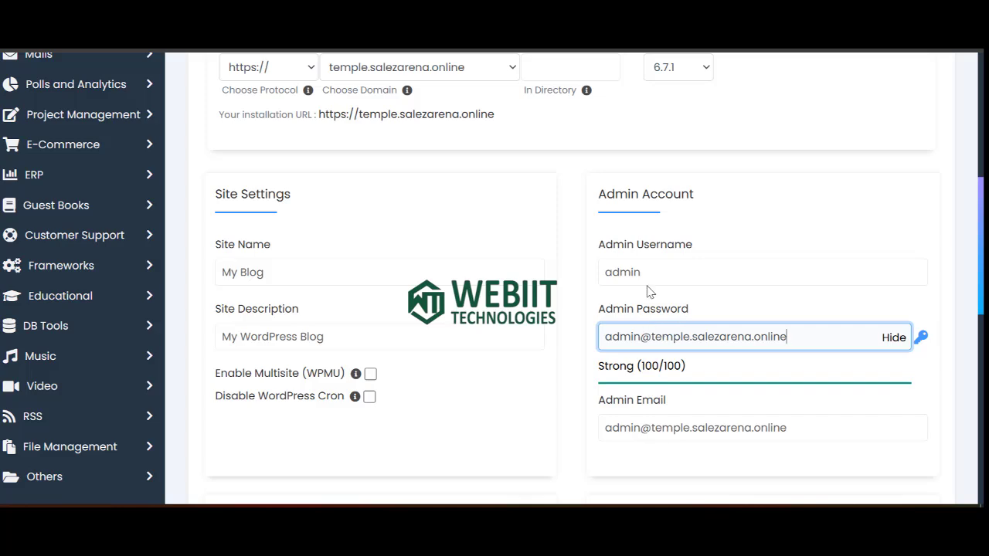
Review the install settings and start the WordPress installation.
{"action": "scroll", "coordinate": [649, 291], "scroll_direction": "up", "scroll_amount": 3}
{"action": "scroll", "coordinate": [519, 291], "scroll_direction": "up", "scroll_amount": 3}
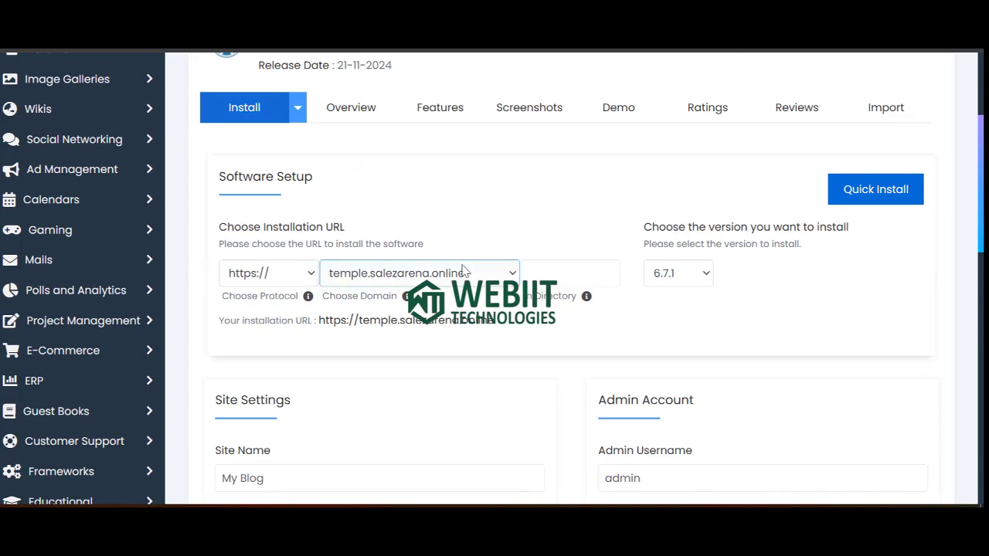
{"action": "scroll", "coordinate": [464, 271], "scroll_direction": "down", "scroll_amount": 8}
{"action": "scroll", "coordinate": [576, 281], "scroll_direction": "down", "scroll_amount": 7}
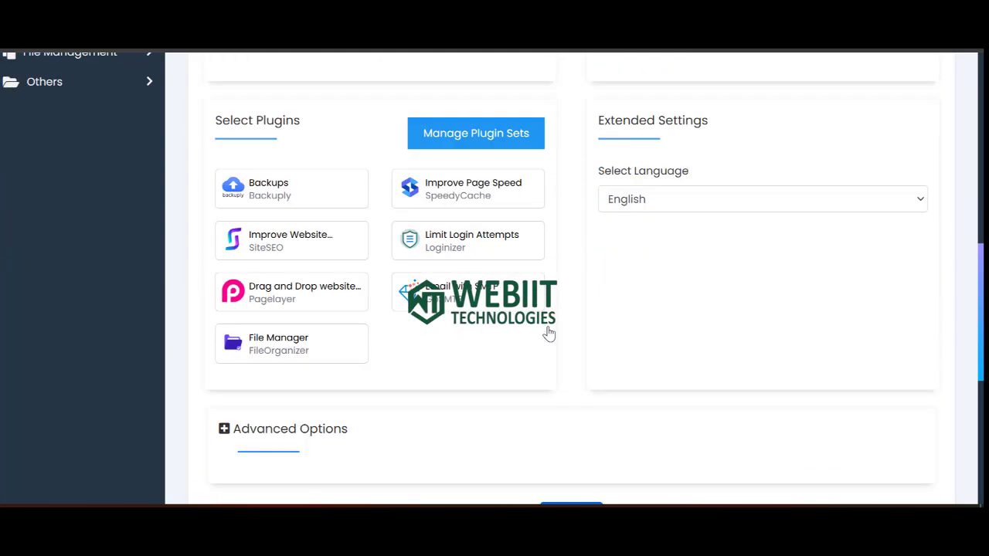
{"action": "left_click", "coordinate": [569, 399]}
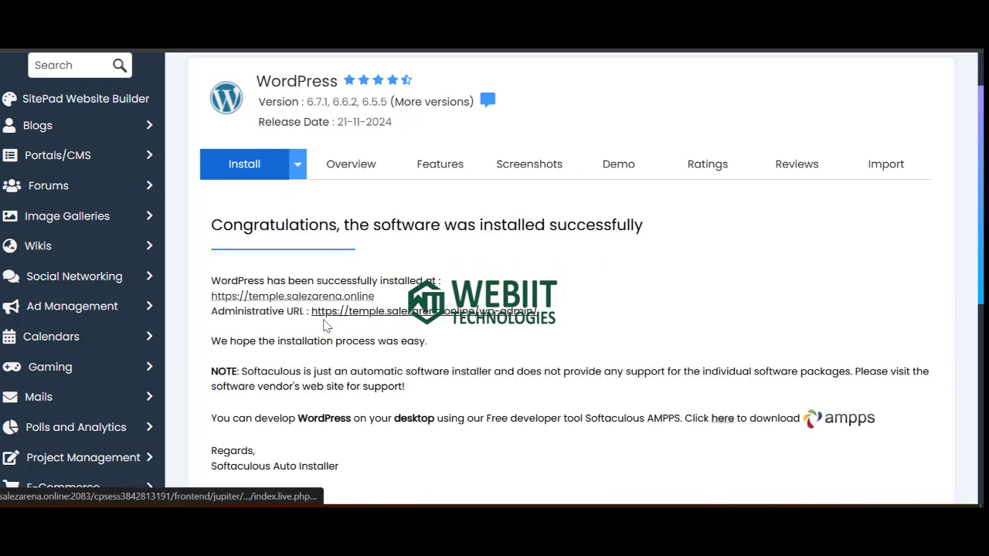
Open the new site's WordPress admin and install the Classic Editor plugin from Add New Plugins.
{"action": "left_click", "coordinate": [318, 300]}
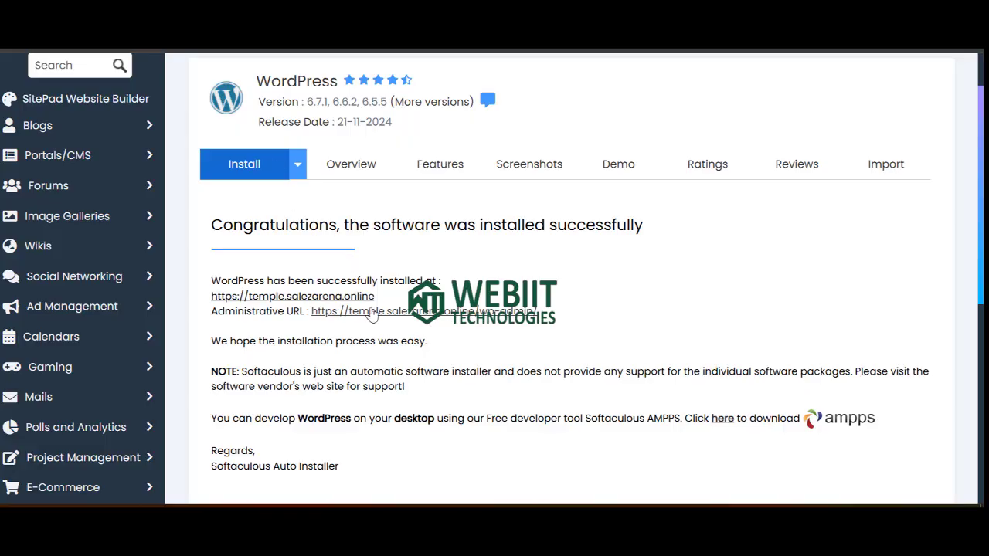
{"action": "left_click", "coordinate": [375, 317]}
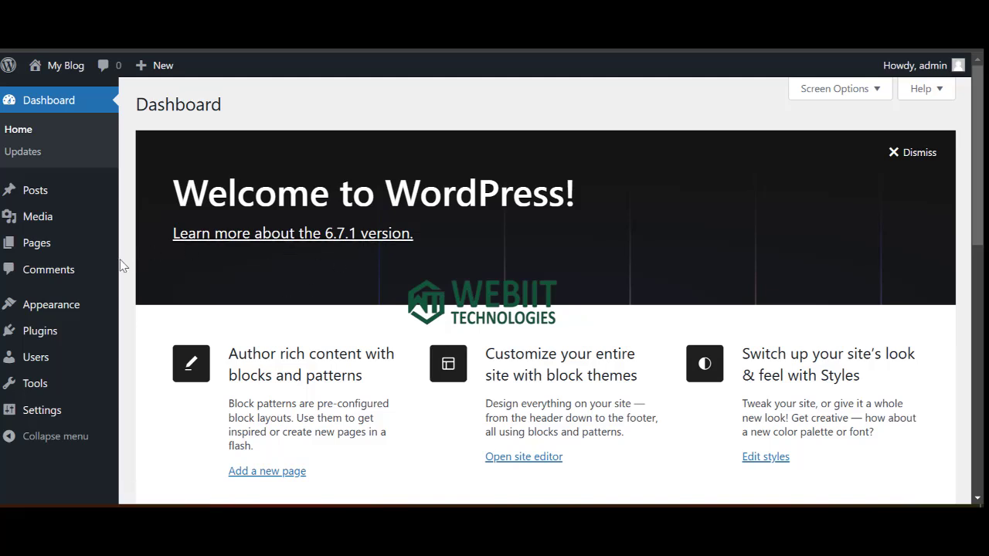
{"action": "mouse_move", "coordinate": [26, 334]}
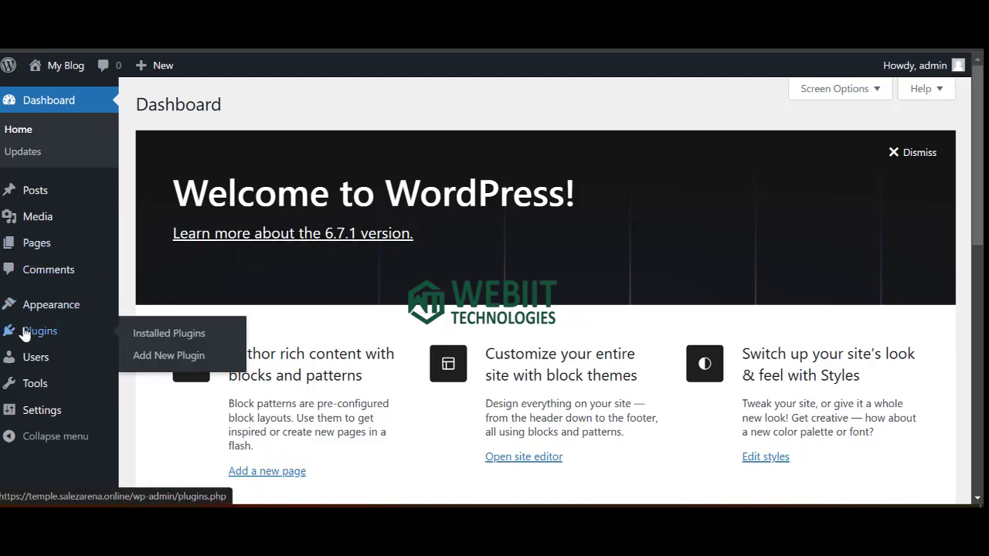
{"action": "left_click", "coordinate": [159, 358]}
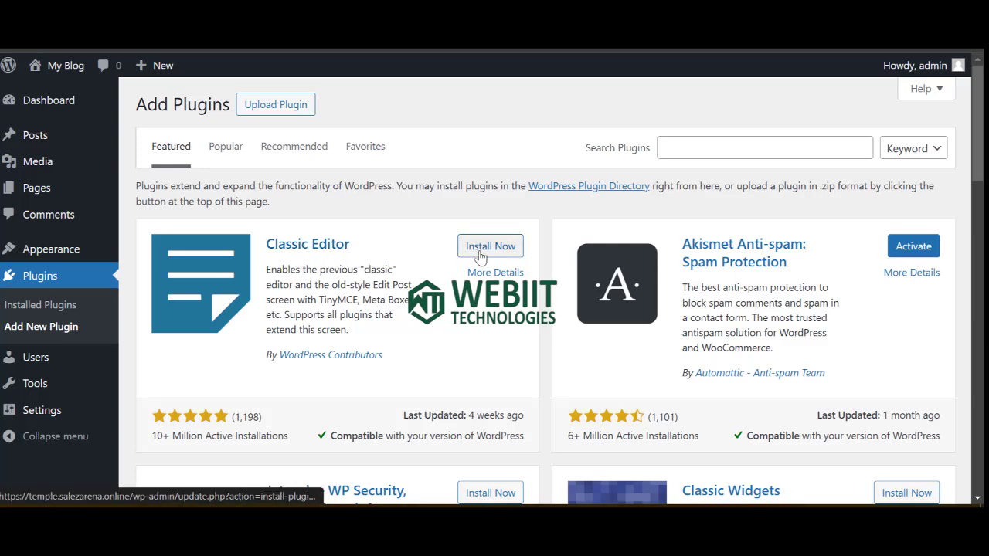
{"action": "left_click", "coordinate": [488, 247]}
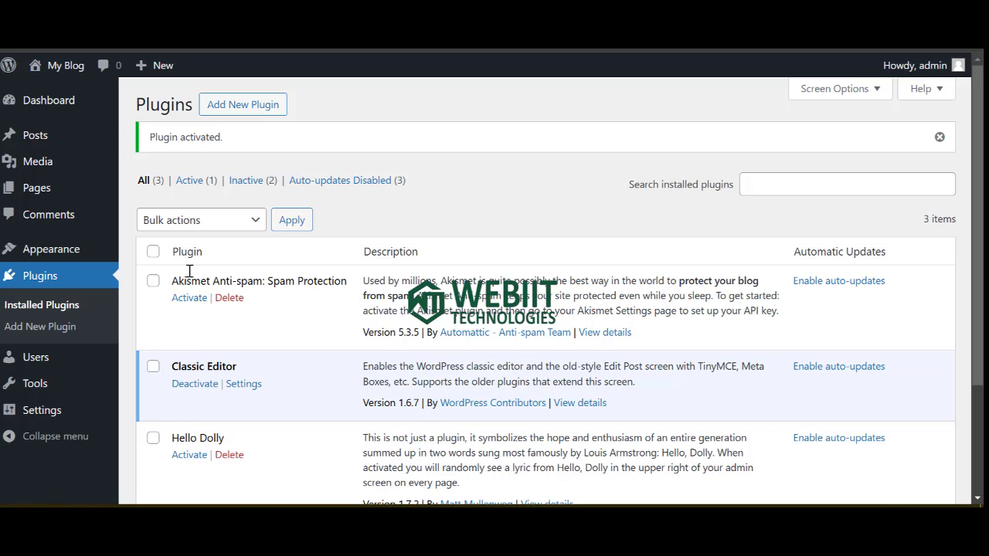
{"action": "mouse_move", "coordinate": [39, 257]}
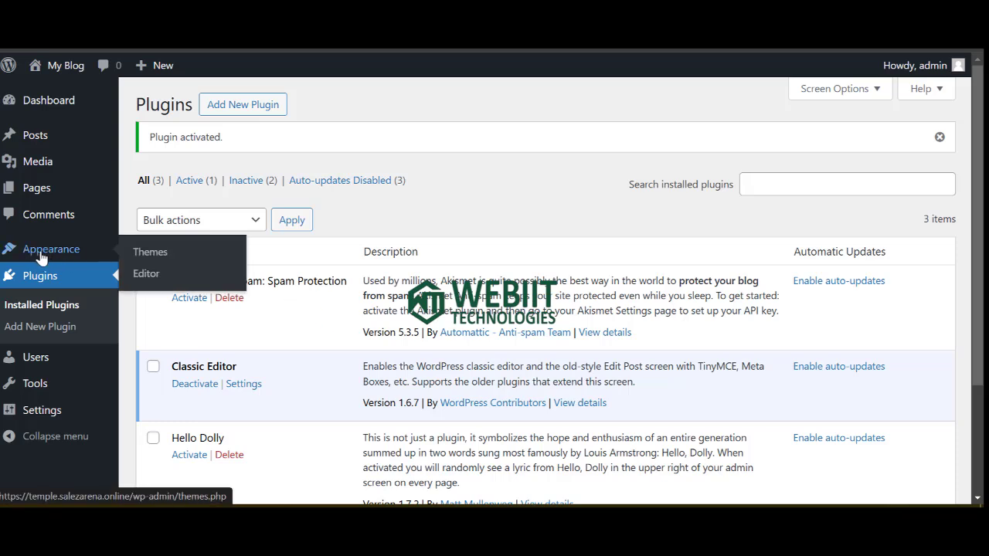
Upload chursy.zip from the chursy-v1.0.0 folder via Add New Theme > Upload Theme and install it.
{"action": "left_click", "coordinate": [150, 257]}
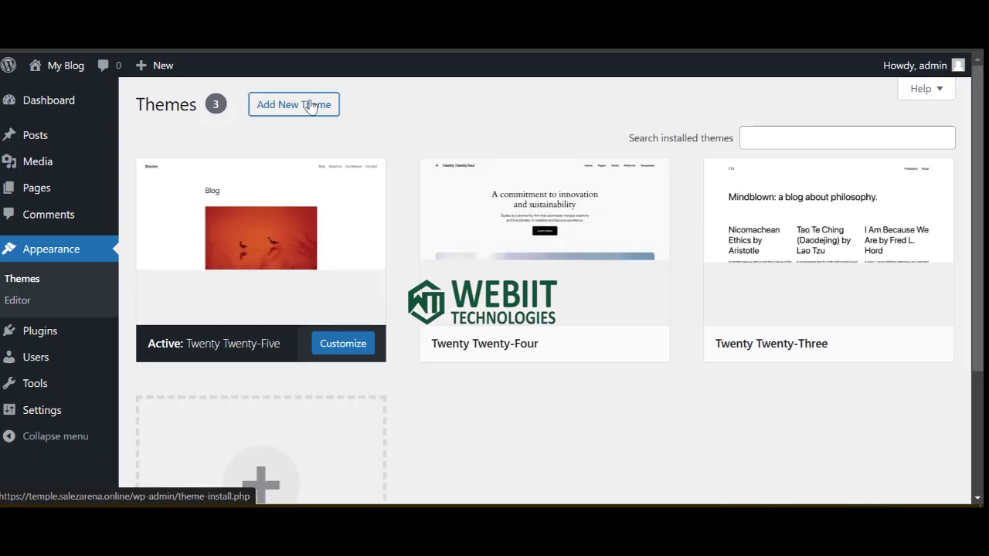
{"action": "left_click", "coordinate": [310, 106]}
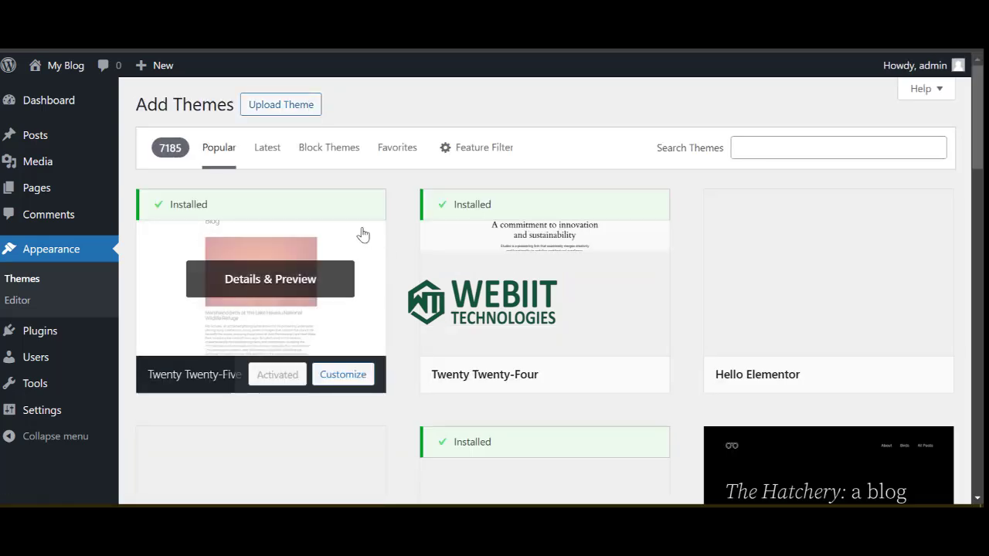
{"action": "left_click", "coordinate": [251, 106]}
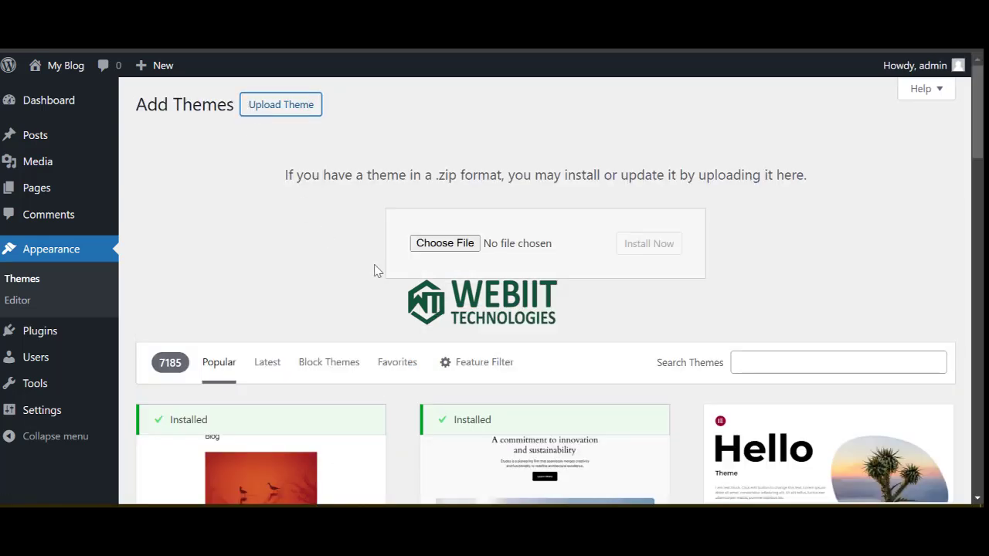
{"action": "left_click", "coordinate": [442, 247]}
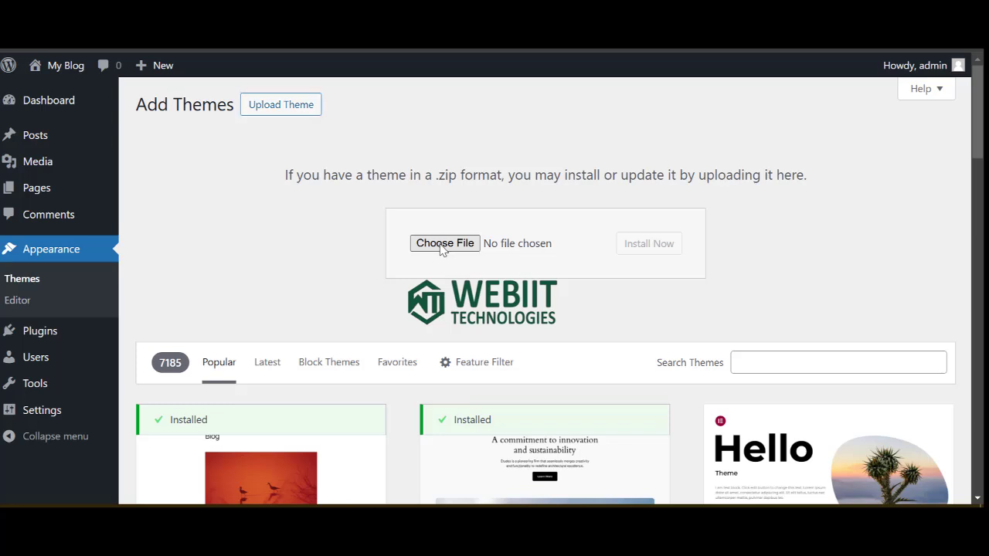
{"action": "scroll", "coordinate": [218, 216], "scroll_direction": "down", "scroll_amount": 3}
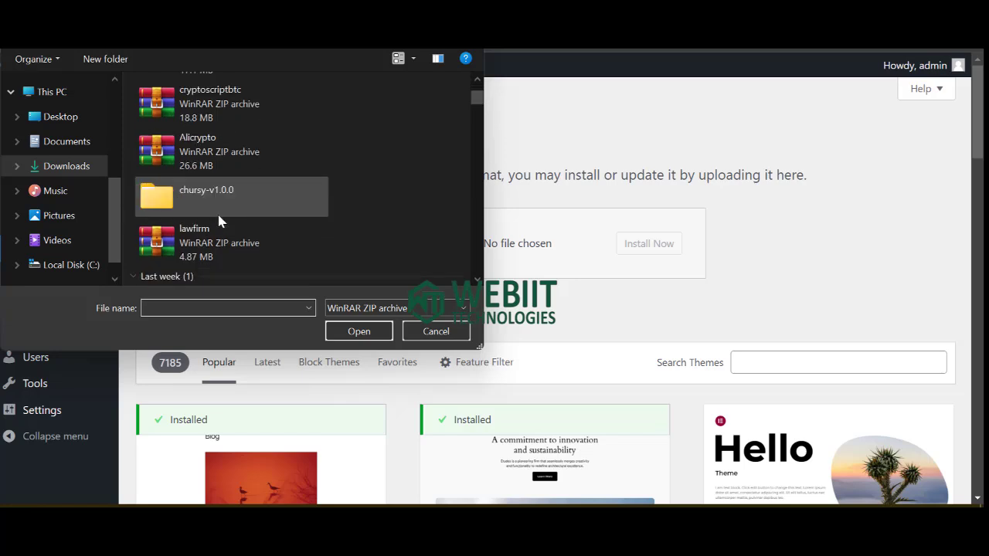
{"action": "scroll", "coordinate": [218, 220], "scroll_direction": "up", "scroll_amount": 3}
{"action": "scroll", "coordinate": [219, 222], "scroll_direction": "down", "scroll_amount": 3}
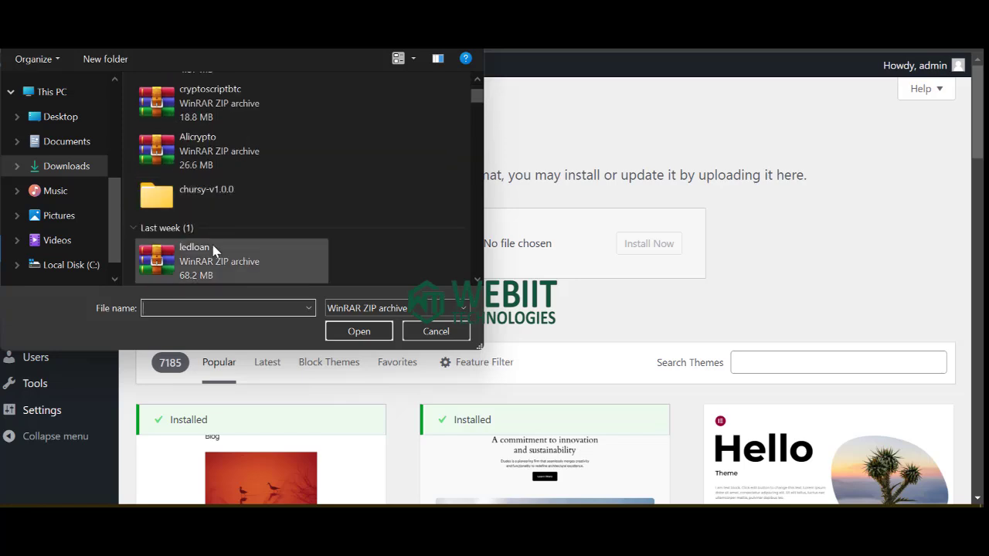
{"action": "double_click", "coordinate": [221, 196]}
{"action": "left_click", "coordinate": [232, 182]}
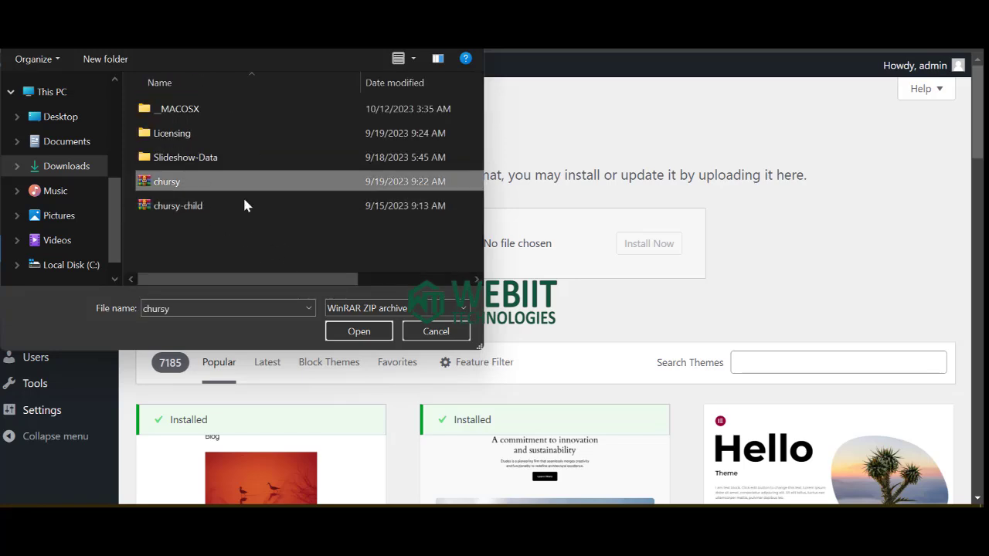
{"action": "left_click", "coordinate": [339, 332]}
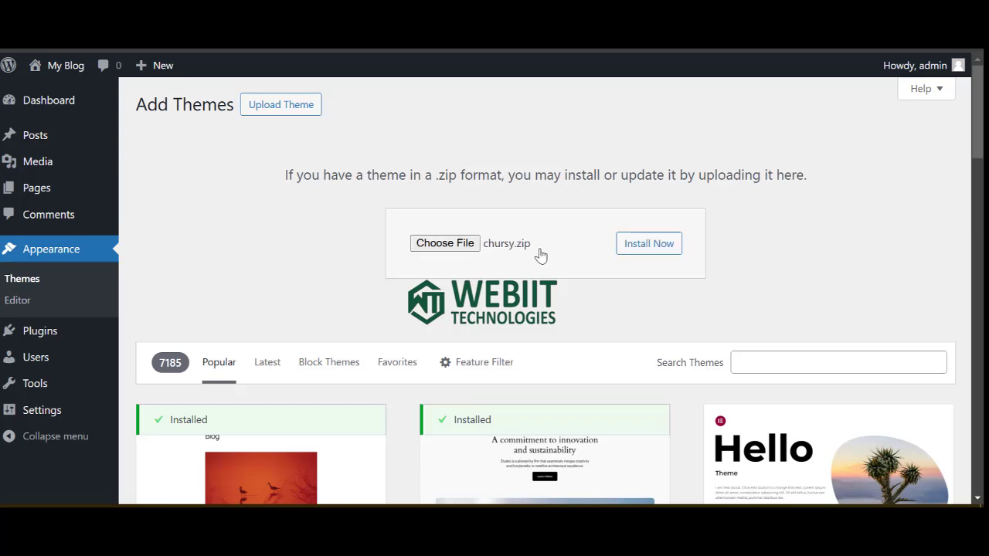
{"action": "left_click", "coordinate": [646, 252]}
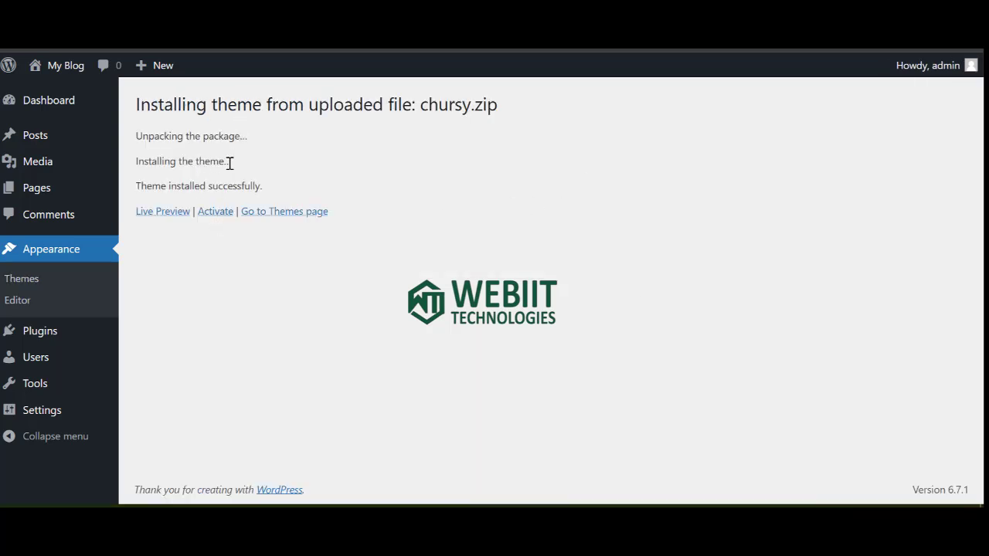
Activate the Chursy theme and bulk-install all its required plugins.
{"action": "left_click", "coordinate": [211, 216]}
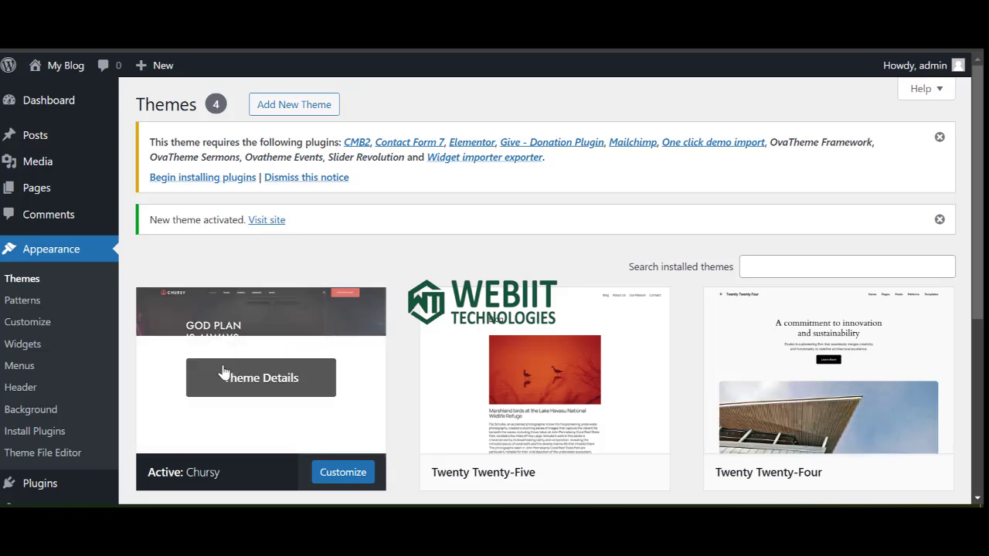
{"action": "left_click", "coordinate": [199, 178]}
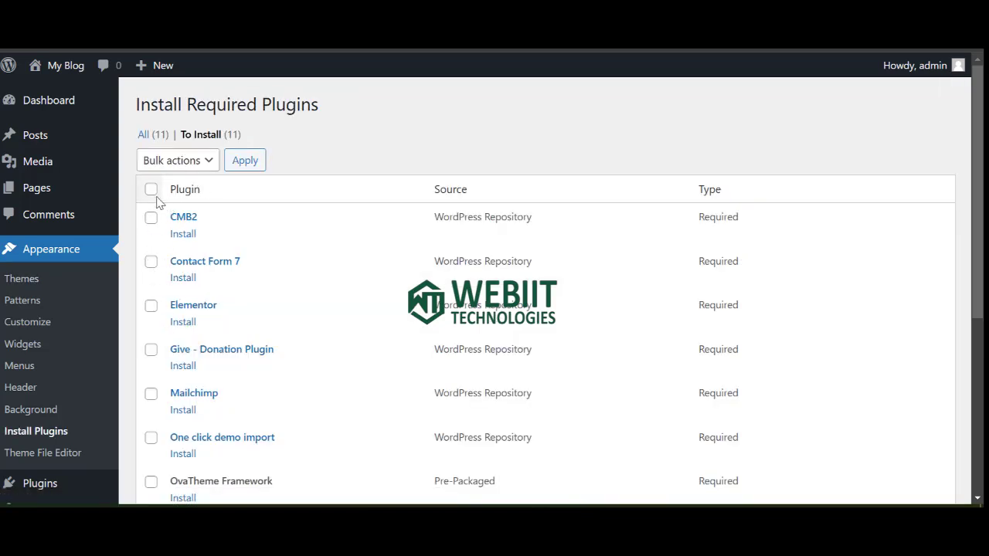
{"action": "left_click", "coordinate": [150, 190]}
{"action": "scroll", "coordinate": [165, 347], "scroll_direction": "down", "scroll_amount": 4}
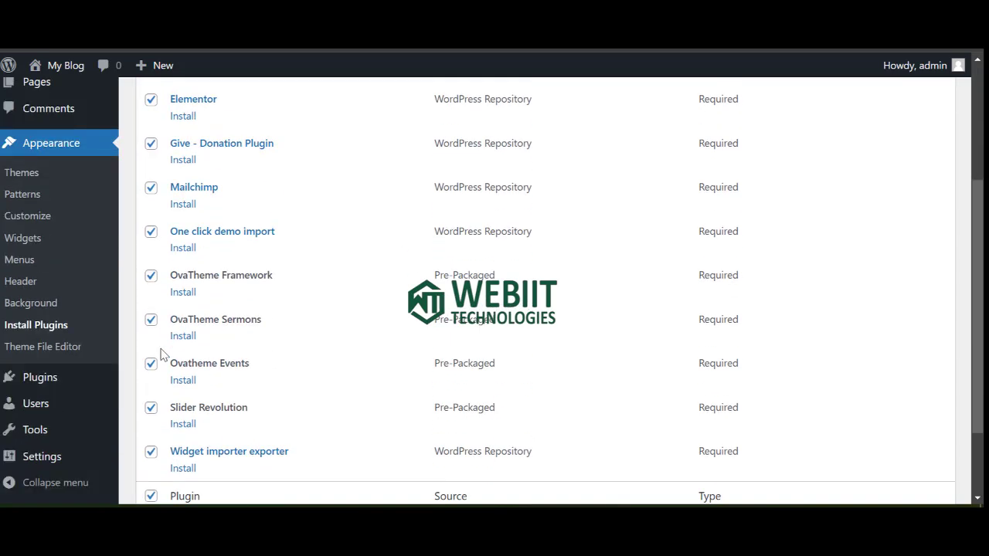
{"action": "left_click", "coordinate": [177, 429]}
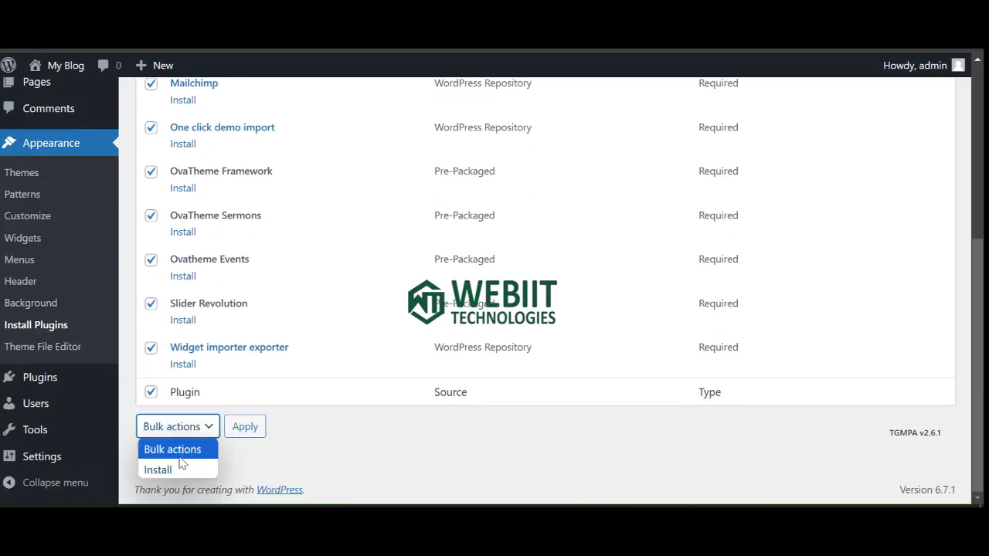
{"action": "left_click", "coordinate": [183, 470]}
{"action": "left_click", "coordinate": [244, 429]}
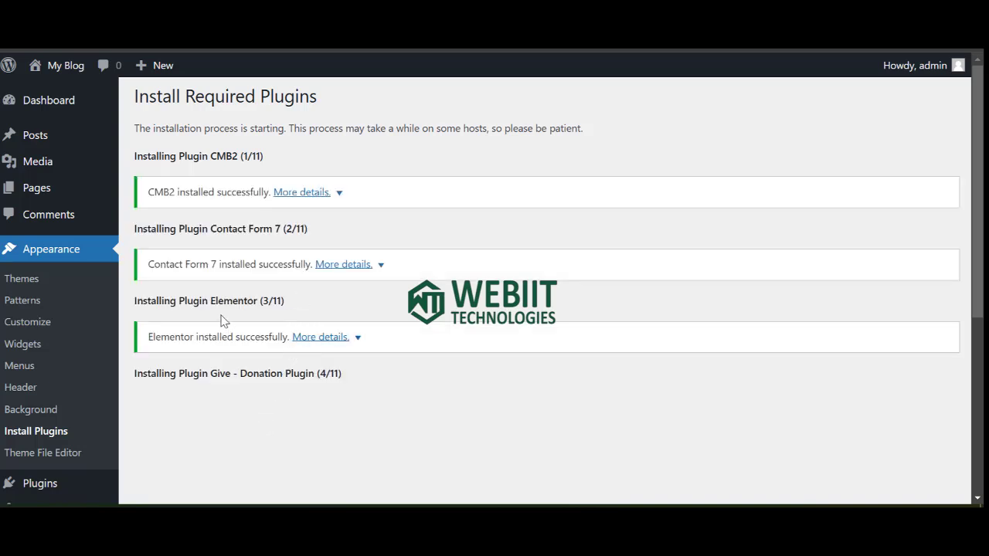
Scroll the install results and return to the Required Plugins Installer.
{"action": "scroll", "coordinate": [253, 347], "scroll_direction": "down", "scroll_amount": 3}
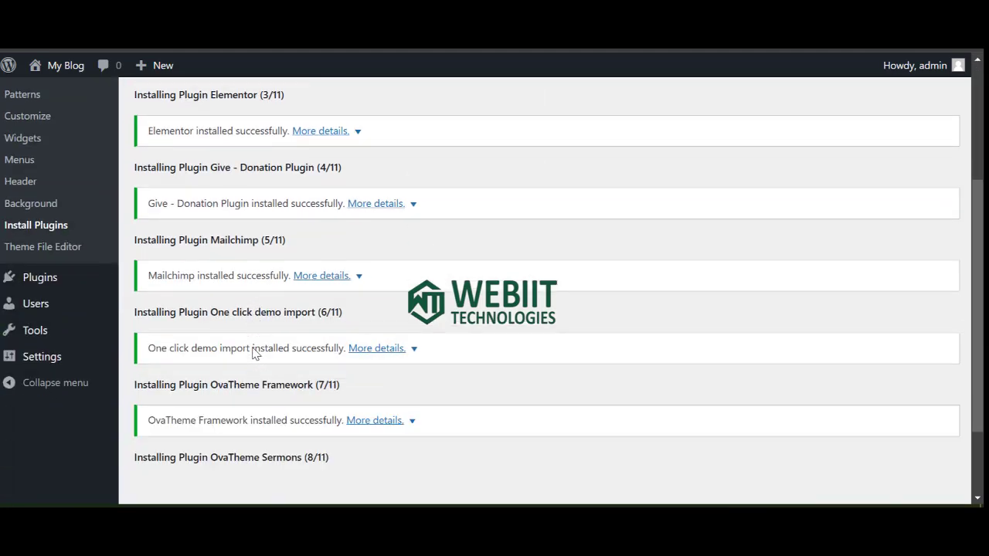
{"action": "scroll", "coordinate": [255, 349], "scroll_direction": "down", "scroll_amount": 4}
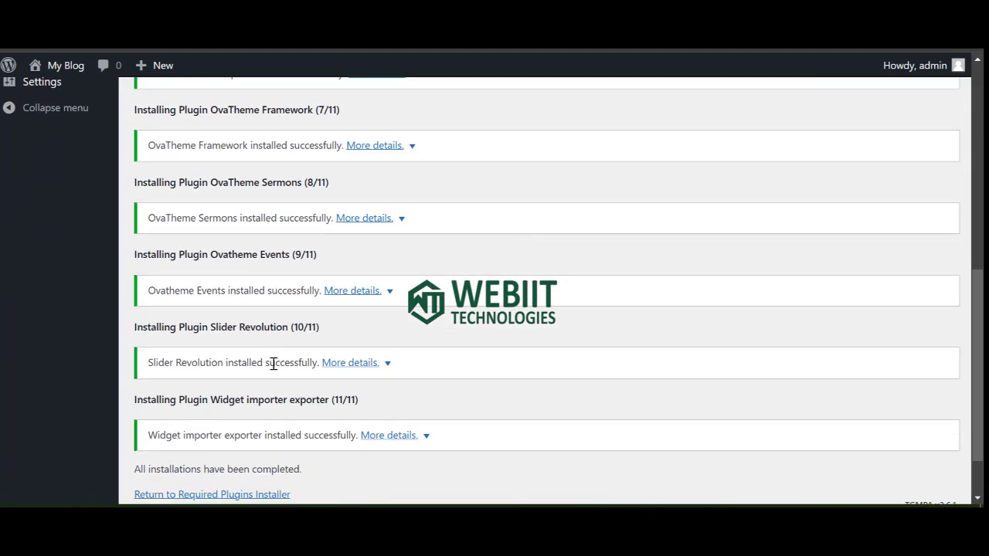
{"action": "scroll", "coordinate": [263, 365], "scroll_direction": "up", "scroll_amount": 3}
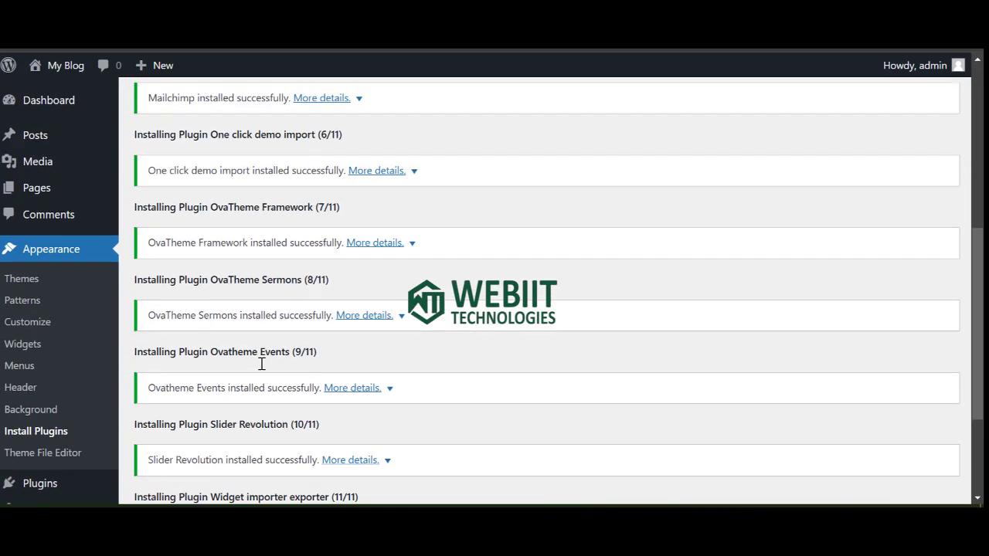
{"action": "scroll", "coordinate": [239, 394], "scroll_direction": "down", "scroll_amount": 3}
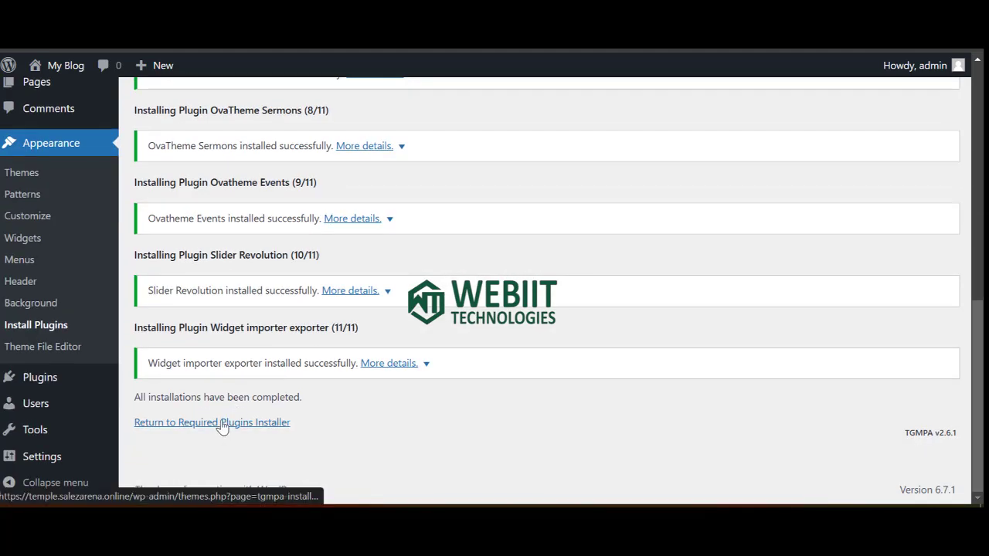
{"action": "left_click", "coordinate": [227, 424]}
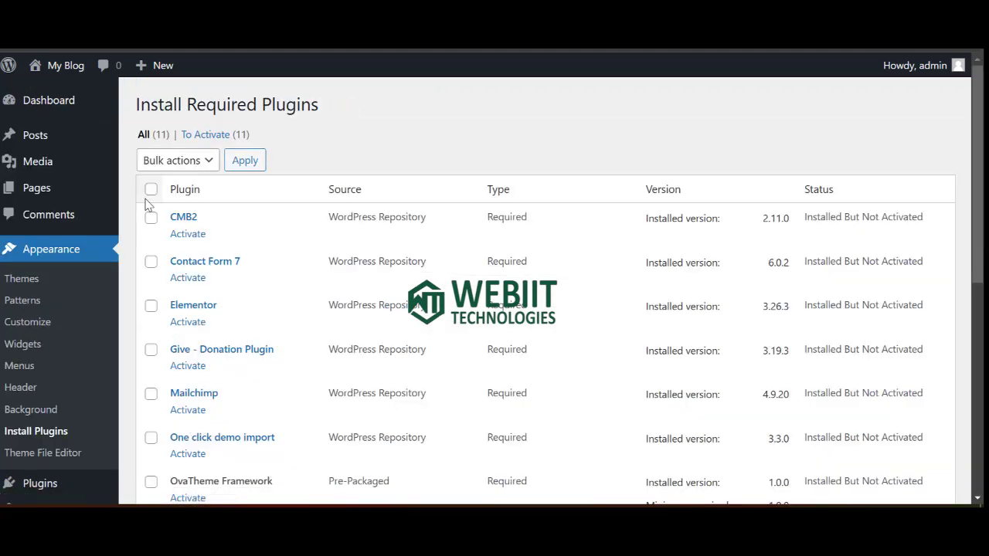
Select all installed plugins and bulk-activate all eleven Chursy requirements.
{"action": "left_click", "coordinate": [151, 190]}
{"action": "scroll", "coordinate": [171, 313], "scroll_direction": "down", "scroll_amount": 3}
{"action": "scroll", "coordinate": [168, 261], "scroll_direction": "up", "scroll_amount": 3}
{"action": "left_click", "coordinate": [177, 160]}
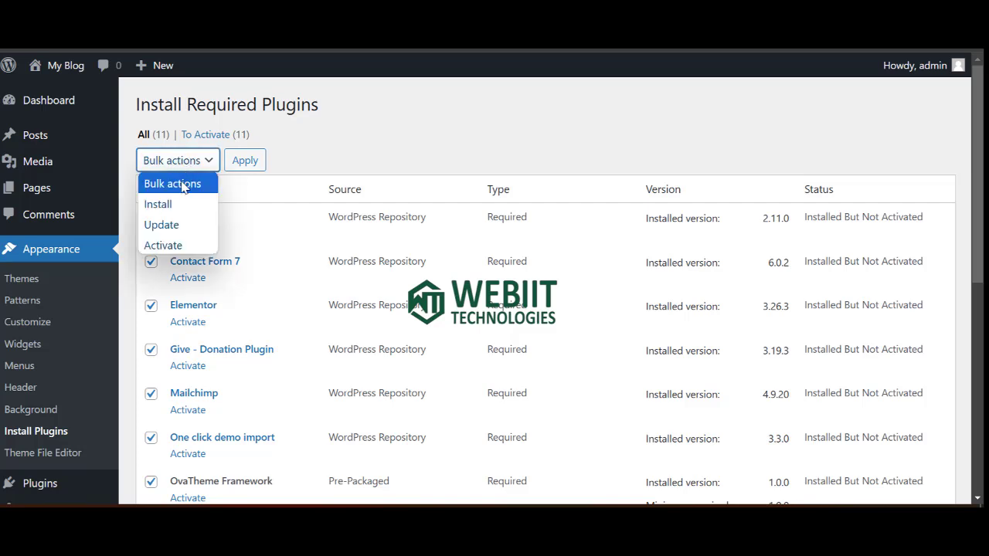
{"action": "left_click", "coordinate": [175, 245]}
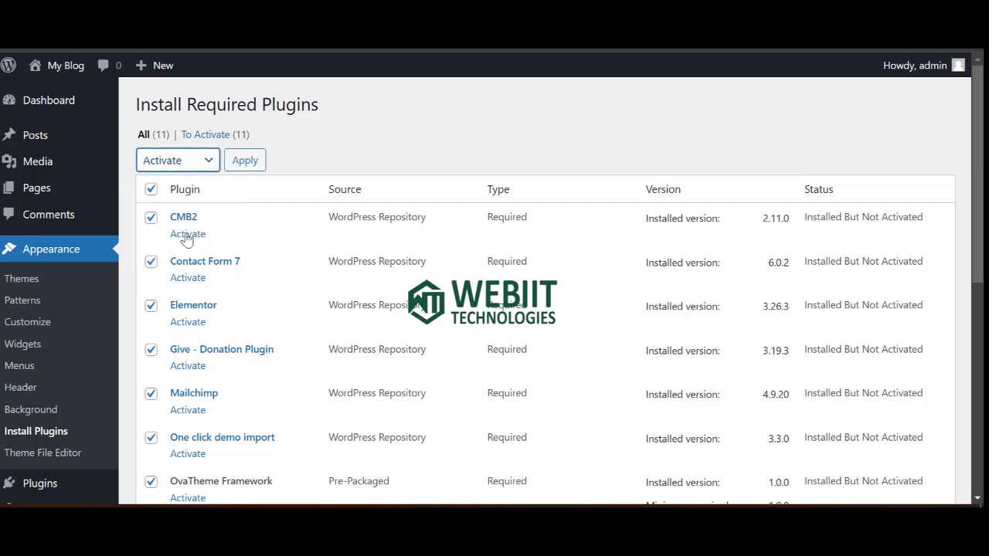
{"action": "left_click", "coordinate": [241, 162]}
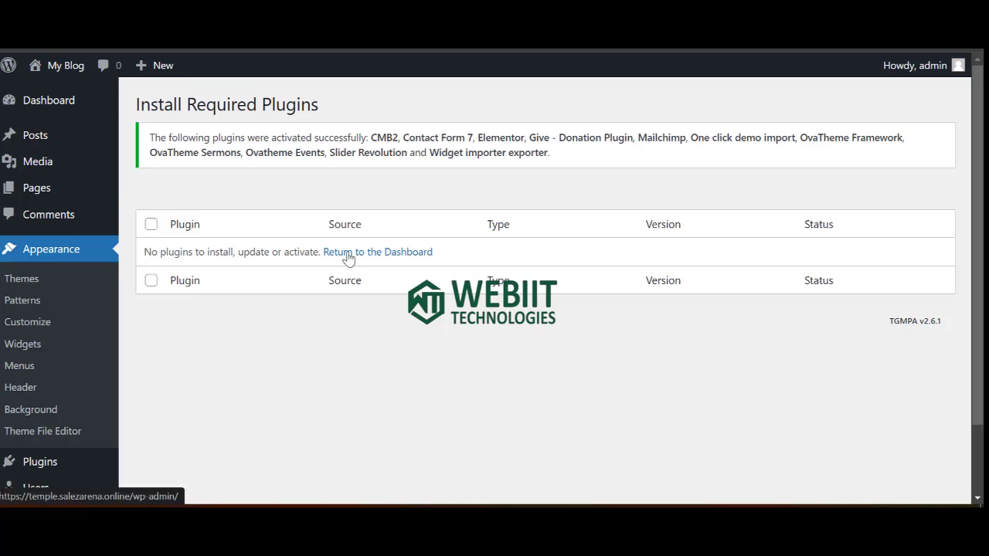
{"action": "mouse_move", "coordinate": [45, 106]}
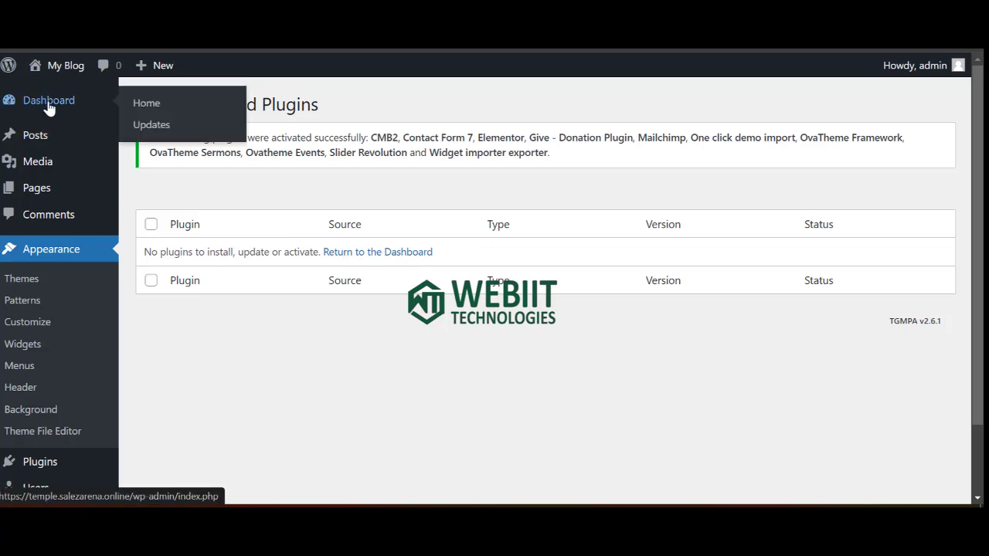
Leave the Give and Elementor wizards and reach the admin Dashboard's Appearance menu.
{"action": "left_click", "coordinate": [354, 257]}
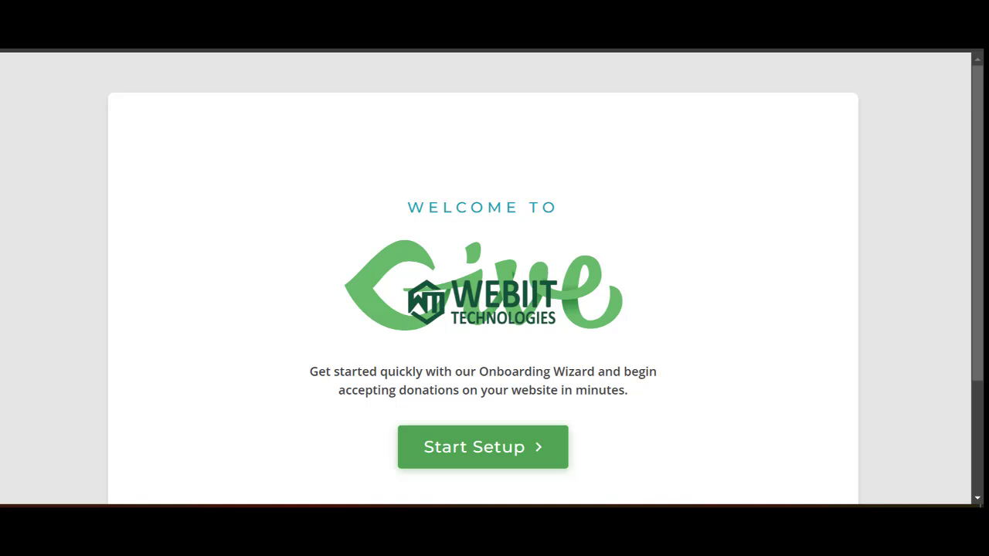
{"action": "key", "text": "BackSpace"}
{"action": "key", "text": "Return"}
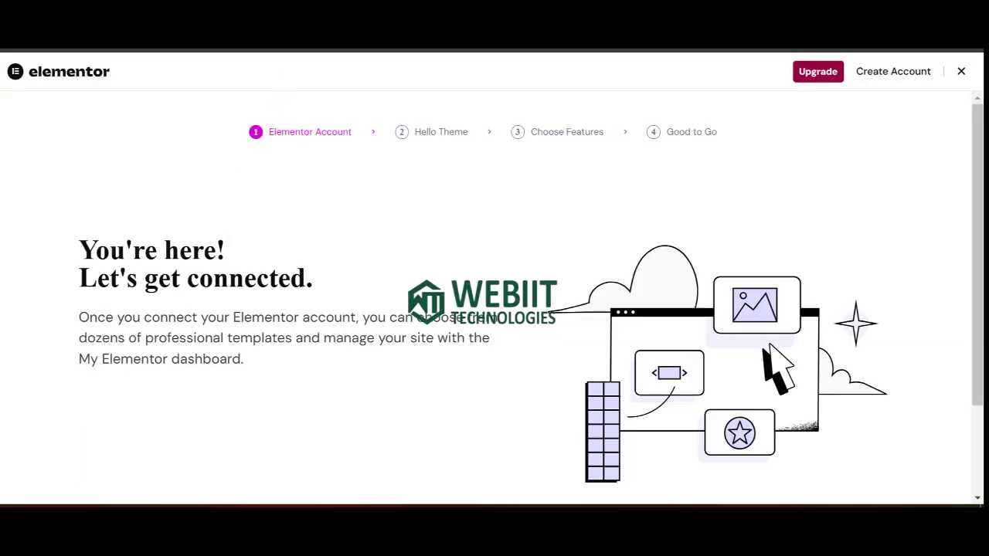
{"action": "key", "text": "BackSpace"}
{"action": "key", "text": "Return"}
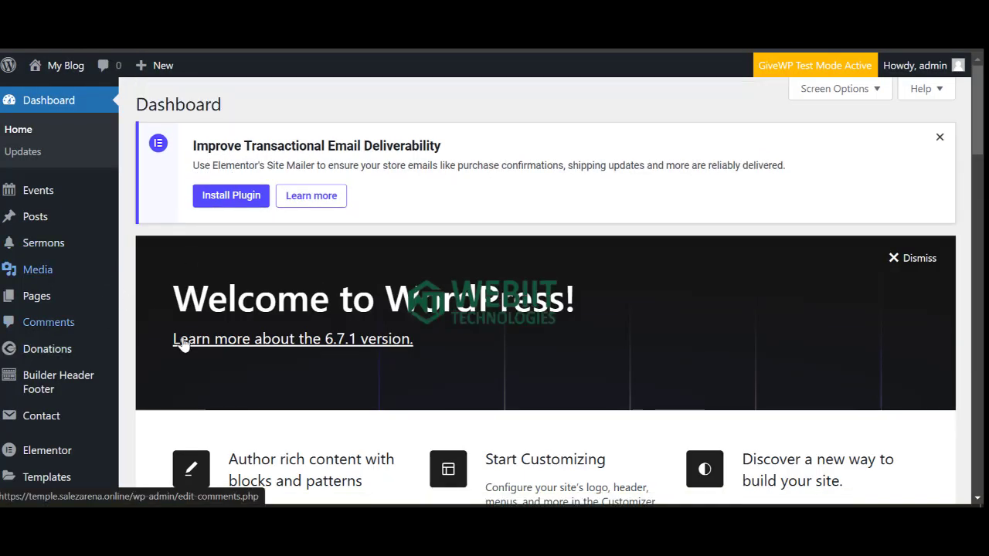
{"action": "scroll", "coordinate": [56, 418], "scroll_direction": "down", "scroll_amount": 4}
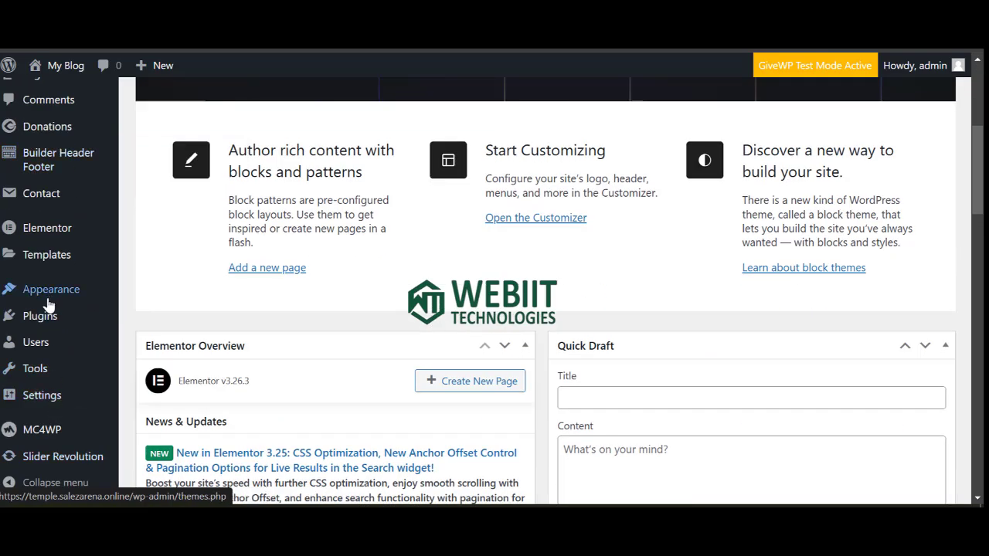
{"action": "mouse_move", "coordinate": [28, 290]}
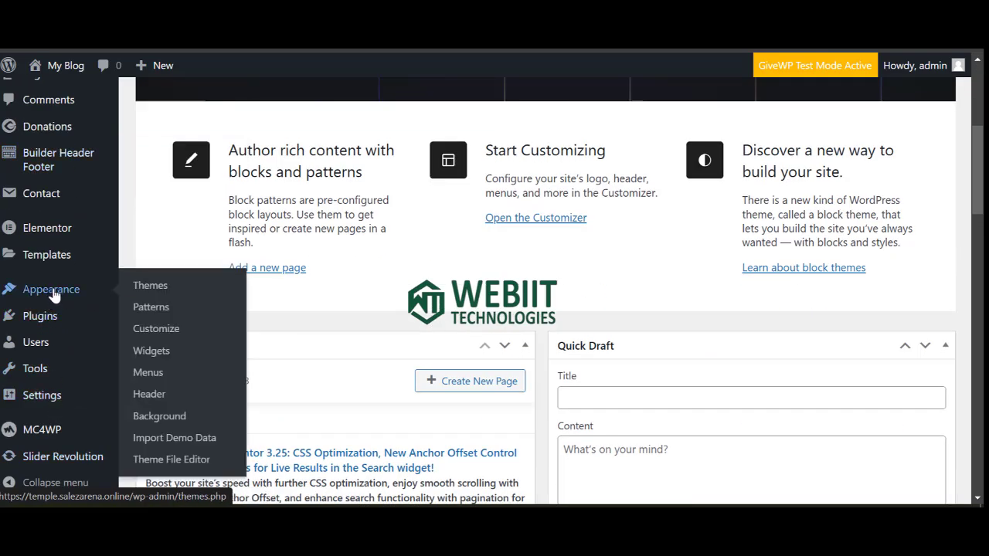
Run Appearance > Import Demo Data and confirm Continue & Import for the Chursy demo.
{"action": "left_click", "coordinate": [183, 441]}
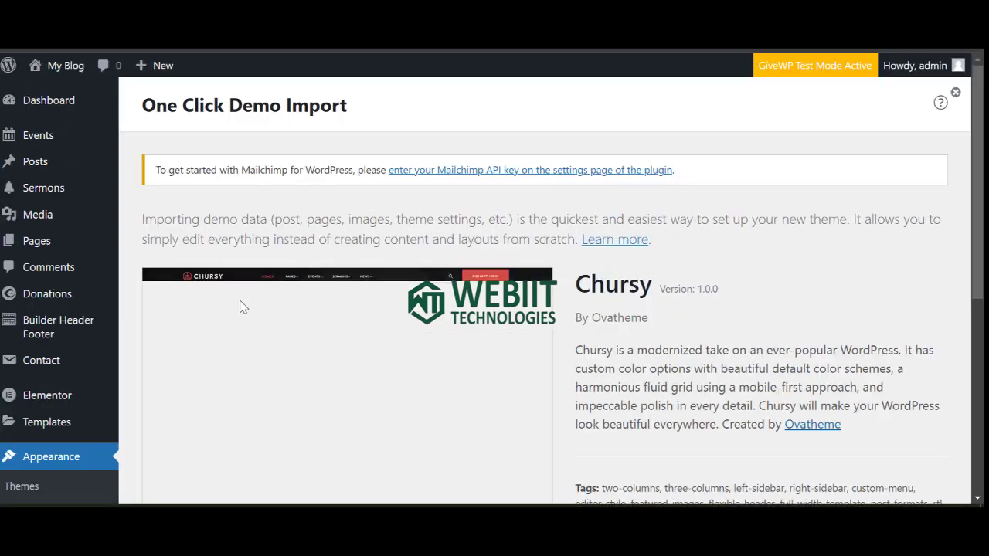
{"action": "scroll", "coordinate": [263, 292], "scroll_direction": "down", "scroll_amount": 3}
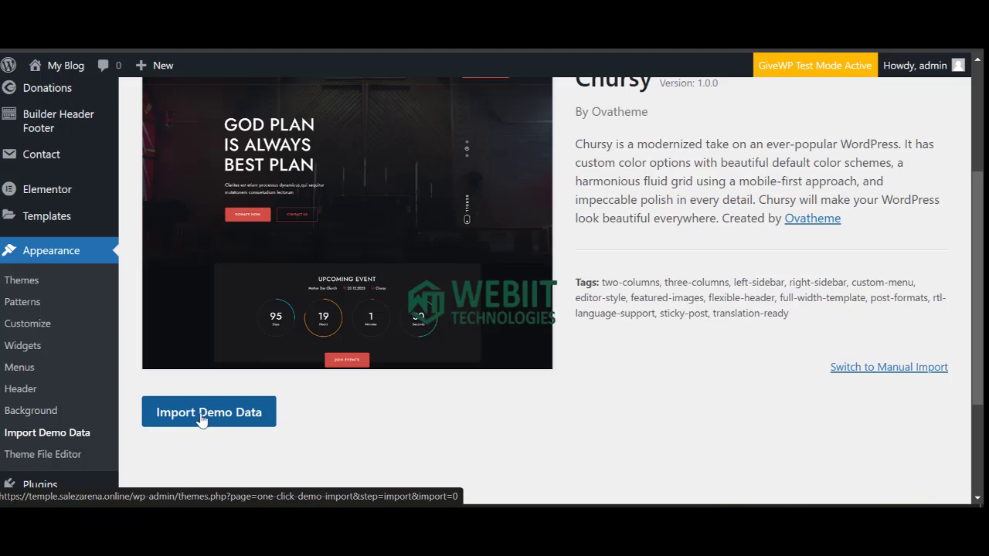
{"action": "left_click", "coordinate": [191, 424]}
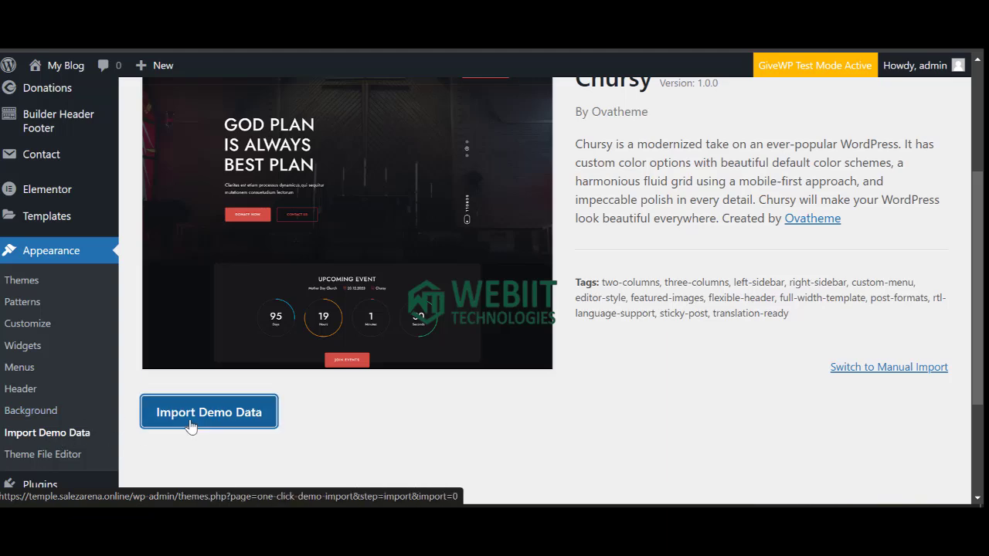
{"action": "scroll", "coordinate": [231, 371], "scroll_direction": "down", "scroll_amount": 5}
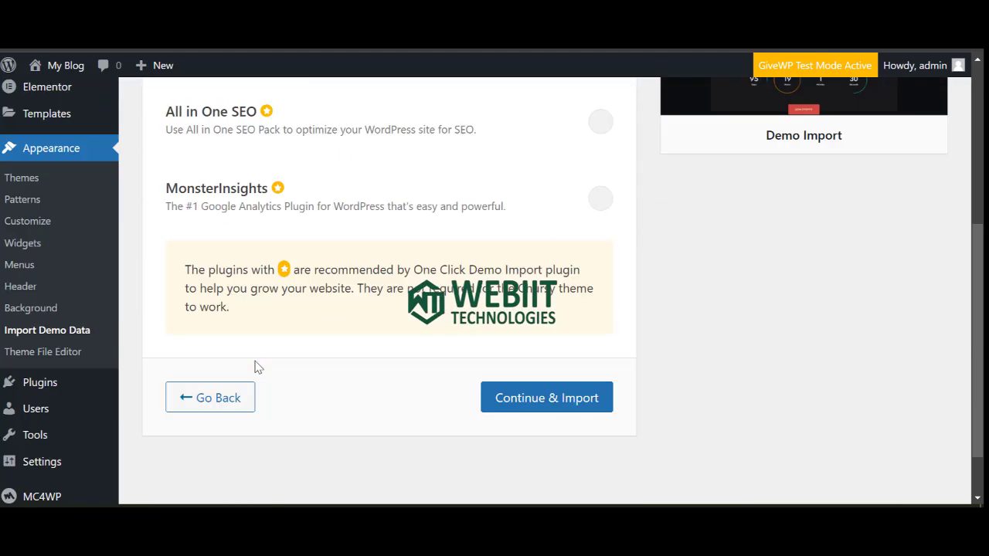
{"action": "left_click", "coordinate": [562, 405]}
{"action": "scroll", "coordinate": [467, 328], "scroll_direction": "up", "scroll_amount": 3}
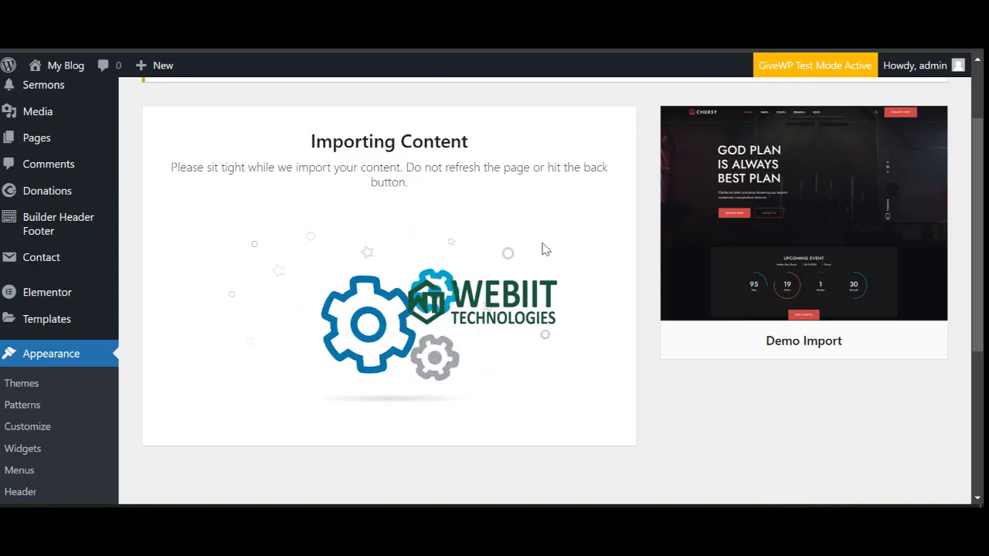
{"action": "scroll", "coordinate": [364, 264], "scroll_direction": "up", "scroll_amount": 2}
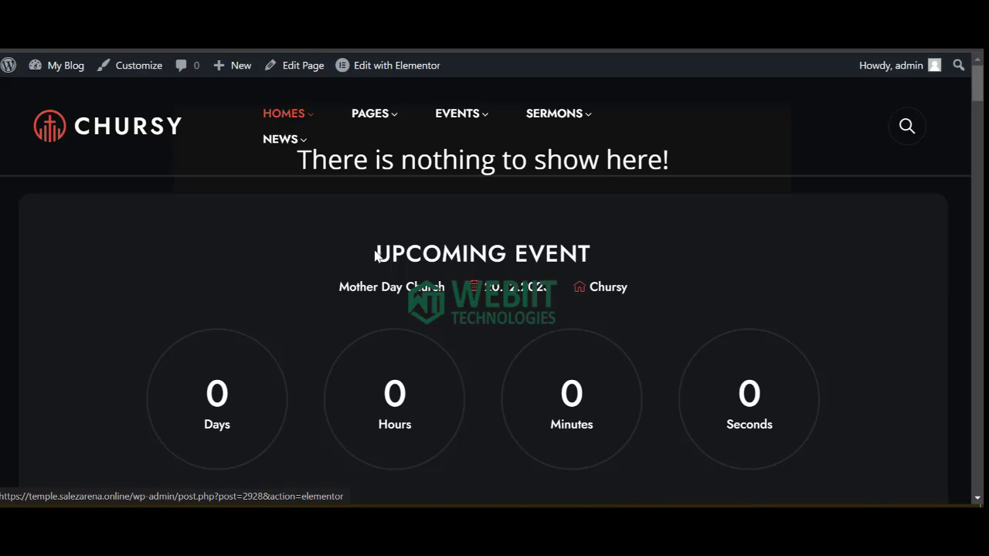
Scroll through the imported Chursy homepage to review the demo content.
{"action": "scroll", "coordinate": [376, 255], "scroll_direction": "down", "scroll_amount": 10}
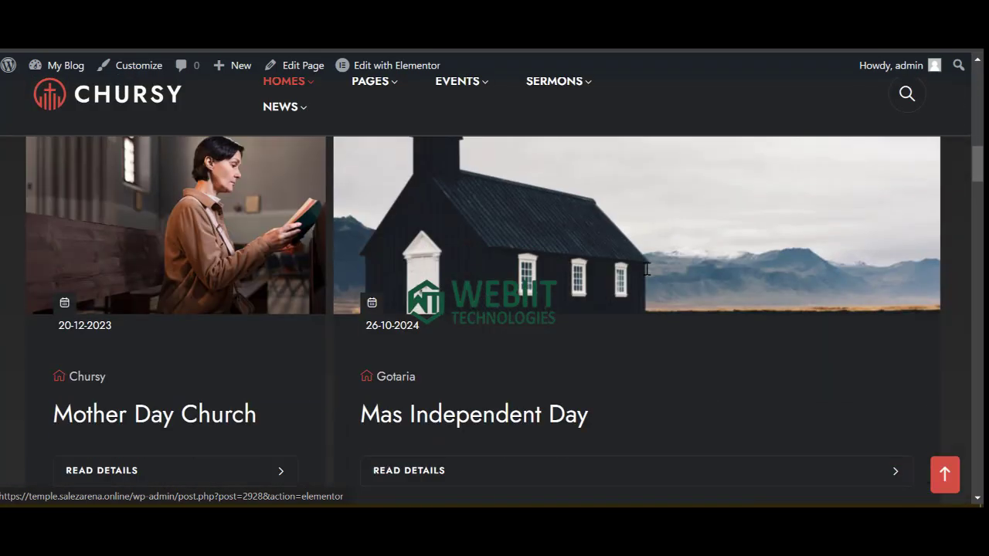
{"action": "scroll", "coordinate": [644, 268], "scroll_direction": "down", "scroll_amount": 9}
{"action": "scroll", "coordinate": [419, 304], "scroll_direction": "up", "scroll_amount": 11}
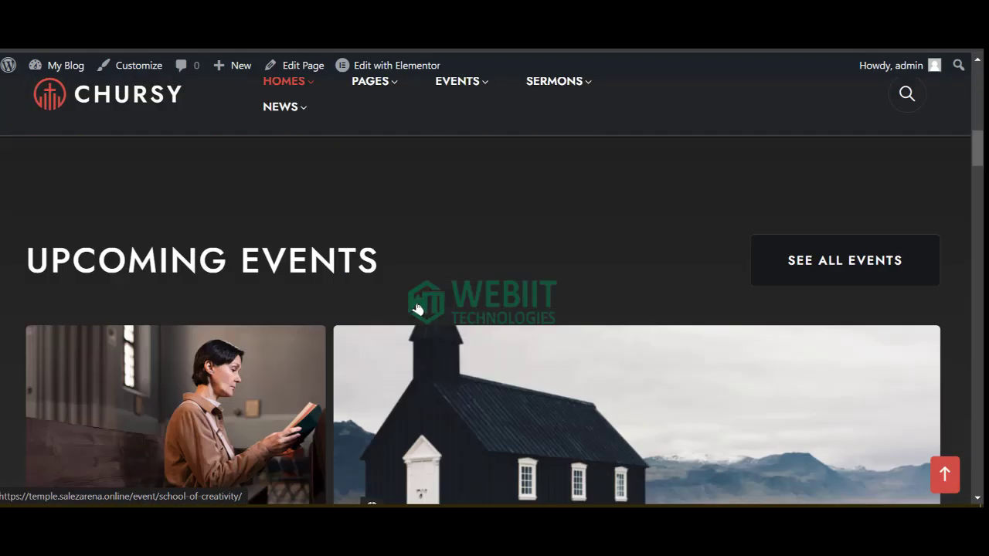
{"action": "scroll", "coordinate": [417, 309], "scroll_direction": "up", "scroll_amount": 7}
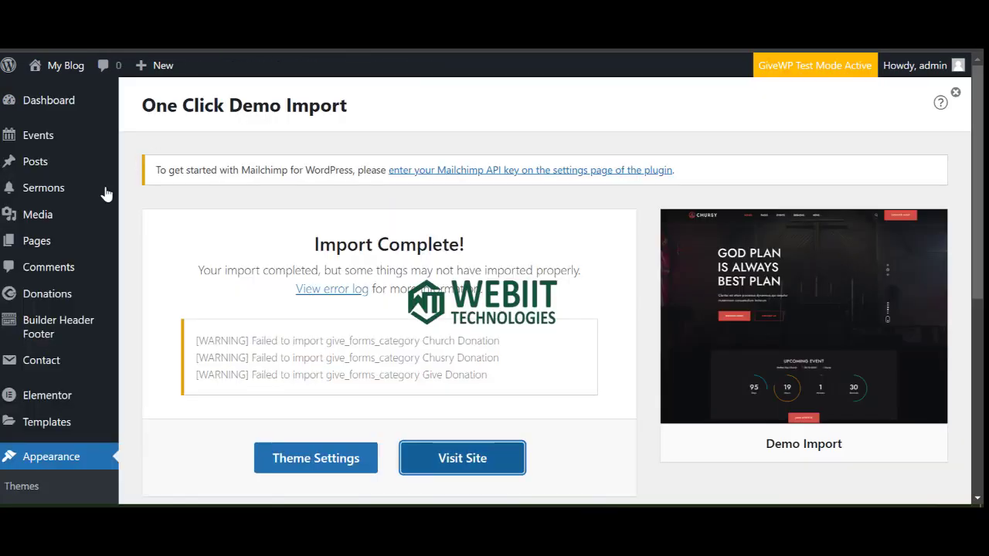
{"action": "scroll", "coordinate": [34, 387], "scroll_direction": "down", "scroll_amount": 5}
{"action": "mouse_move", "coordinate": [43, 462]}
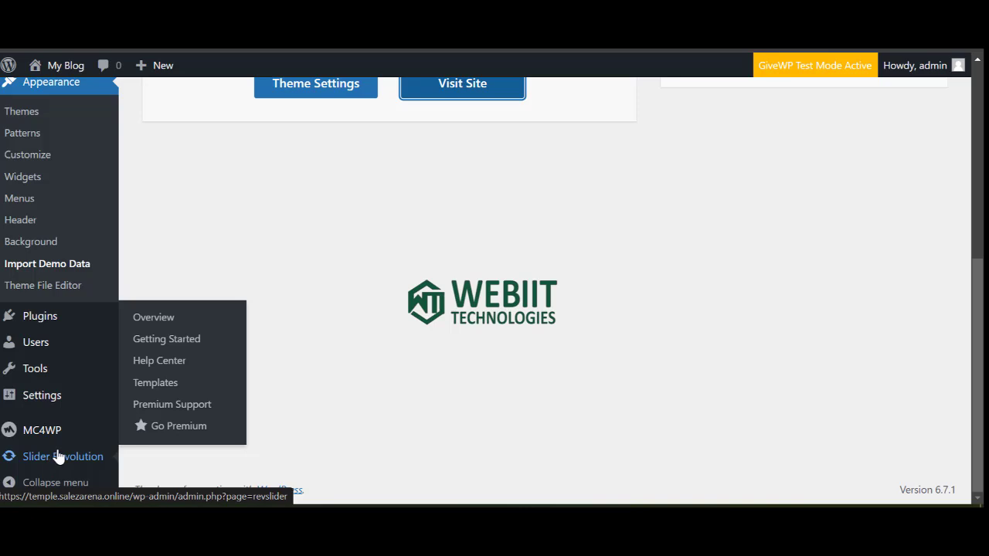
Open the Slider Revolution overview, decline data sharing and dismiss the welcome message.
{"action": "left_click", "coordinate": [154, 316]}
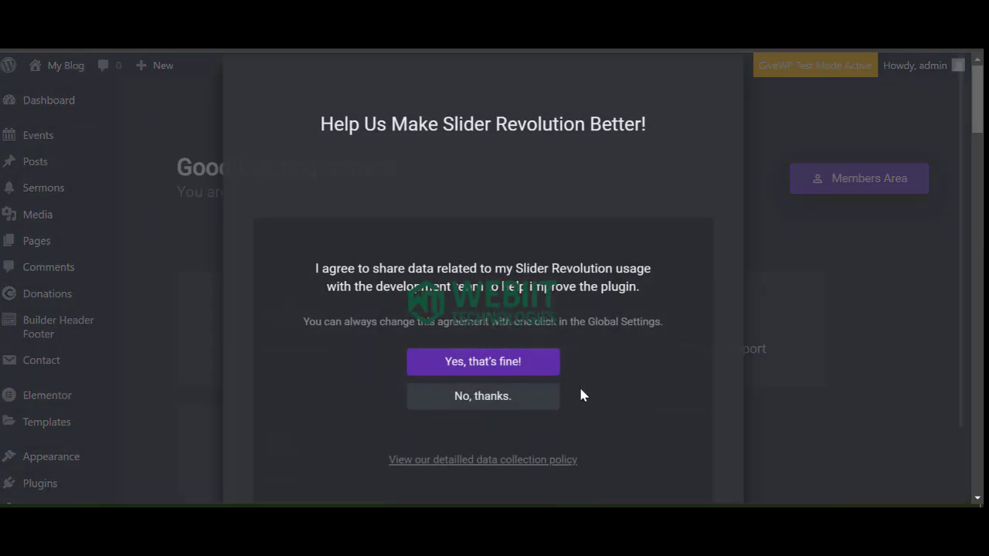
{"action": "left_click", "coordinate": [482, 397]}
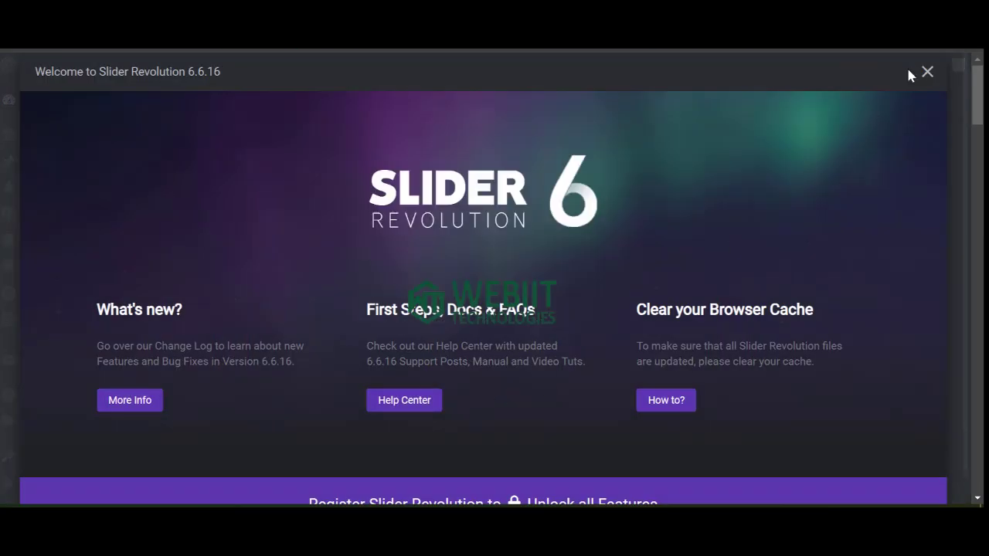
{"action": "left_click", "coordinate": [927, 73]}
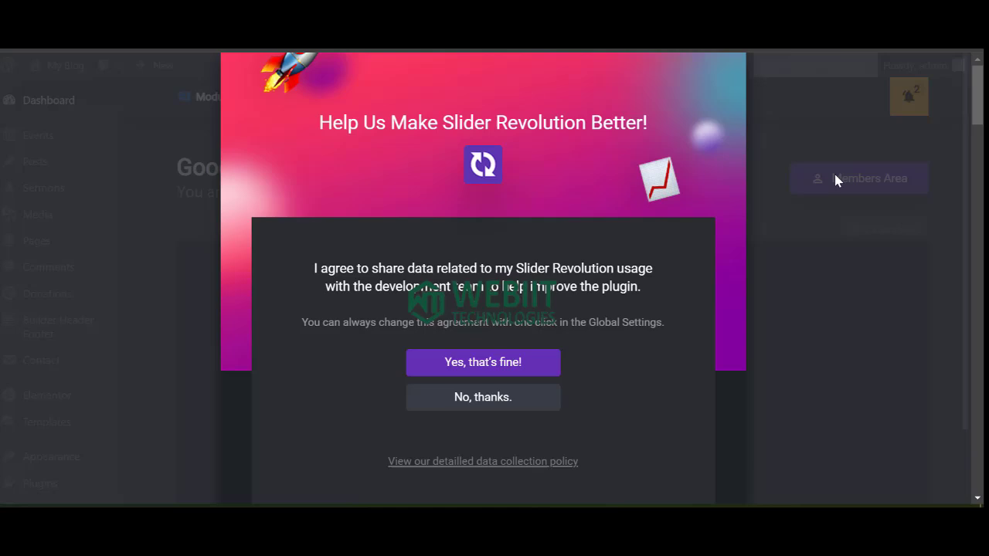
{"action": "left_click", "coordinate": [517, 400]}
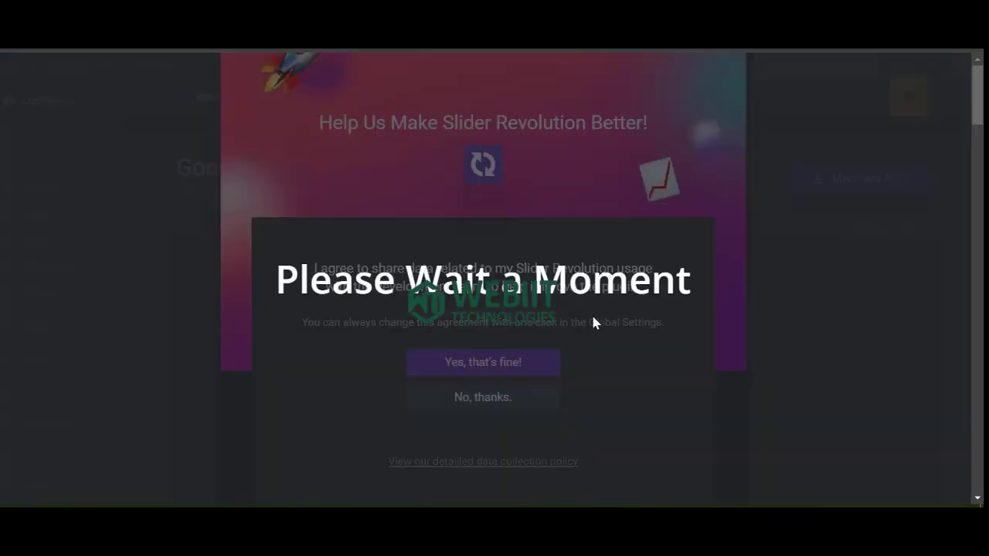
Manually import the home-1 slider file from the Slideshow-Data folder.
{"action": "scroll", "coordinate": [657, 293], "scroll_direction": "down", "scroll_amount": 7}
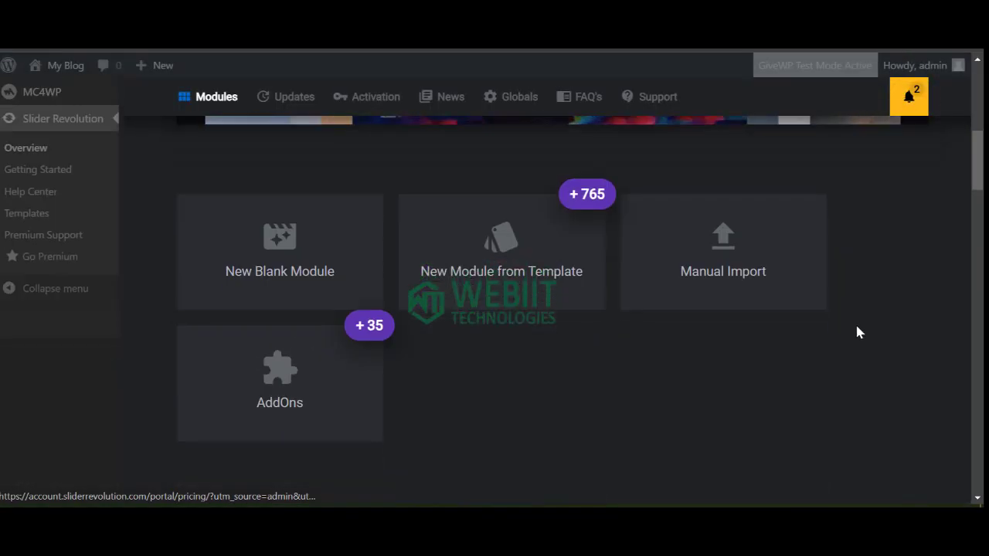
{"action": "left_click", "coordinate": [724, 266]}
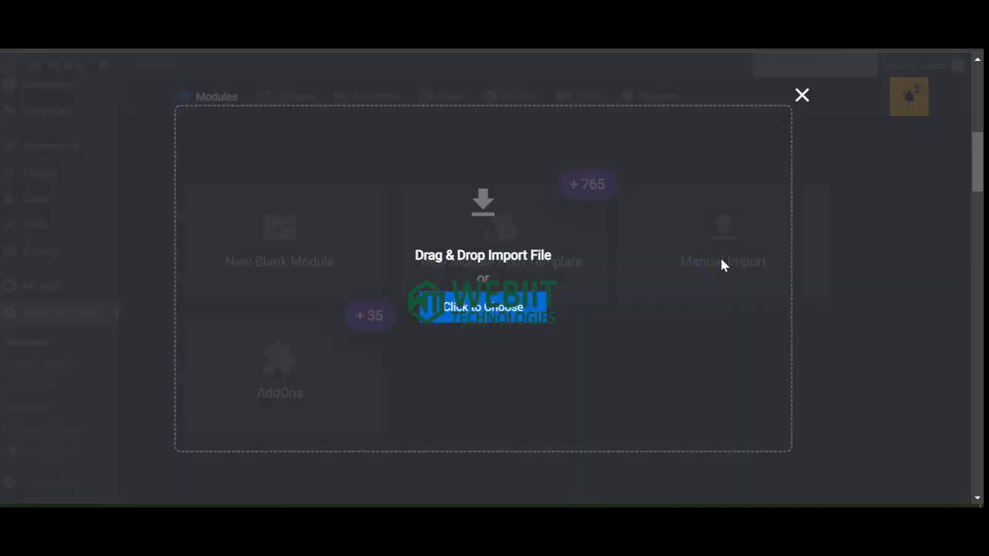
{"action": "left_click", "coordinate": [474, 298]}
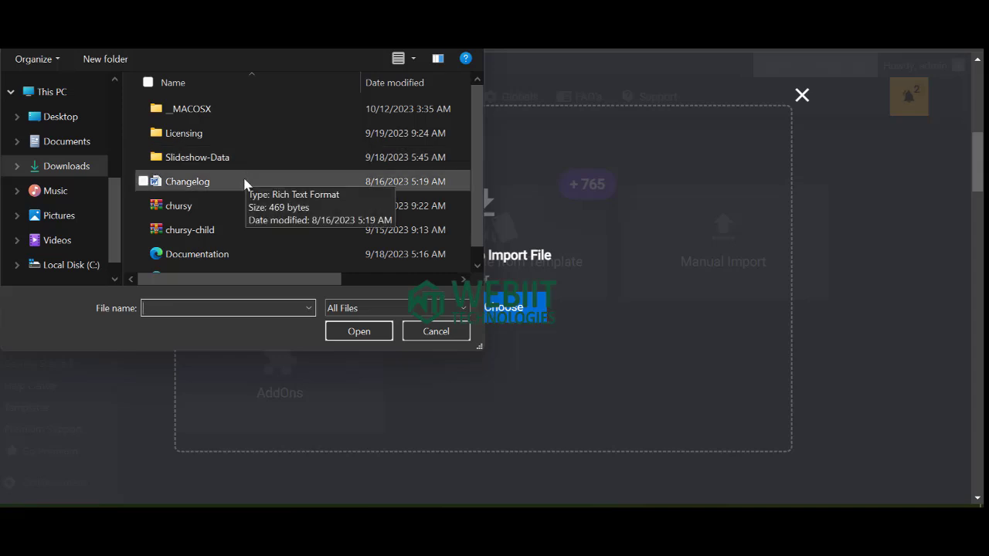
{"action": "double_click", "coordinate": [197, 157]}
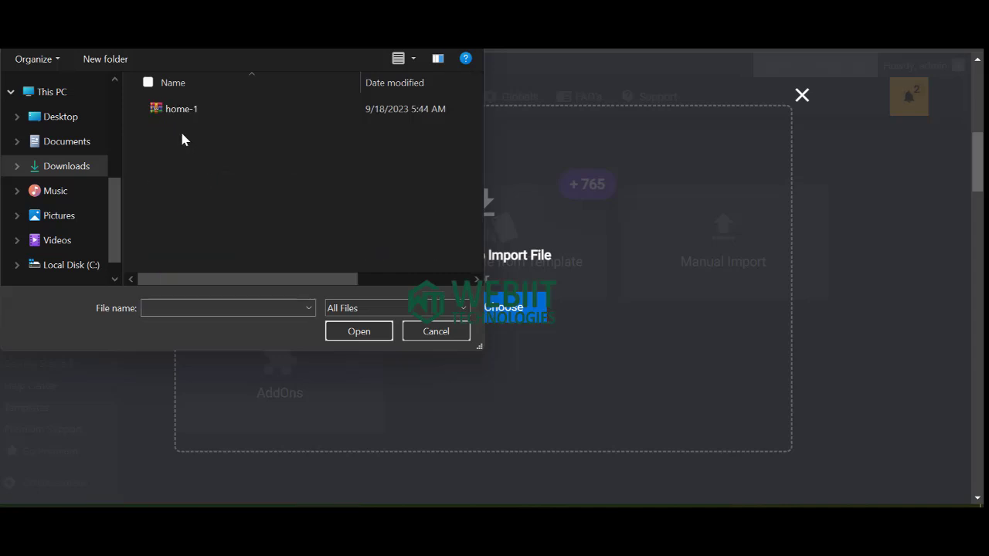
{"action": "left_click", "coordinate": [186, 111]}
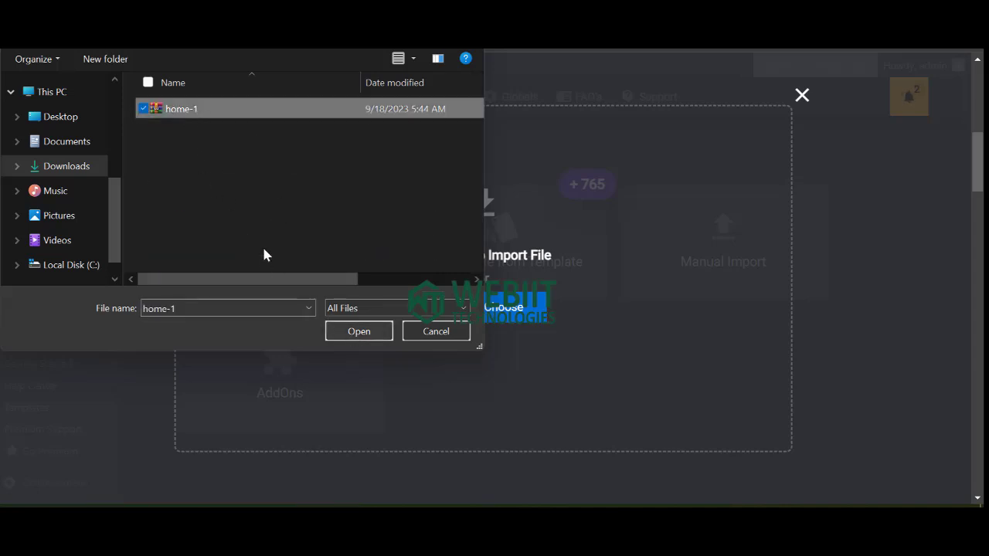
{"action": "left_click", "coordinate": [346, 337]}
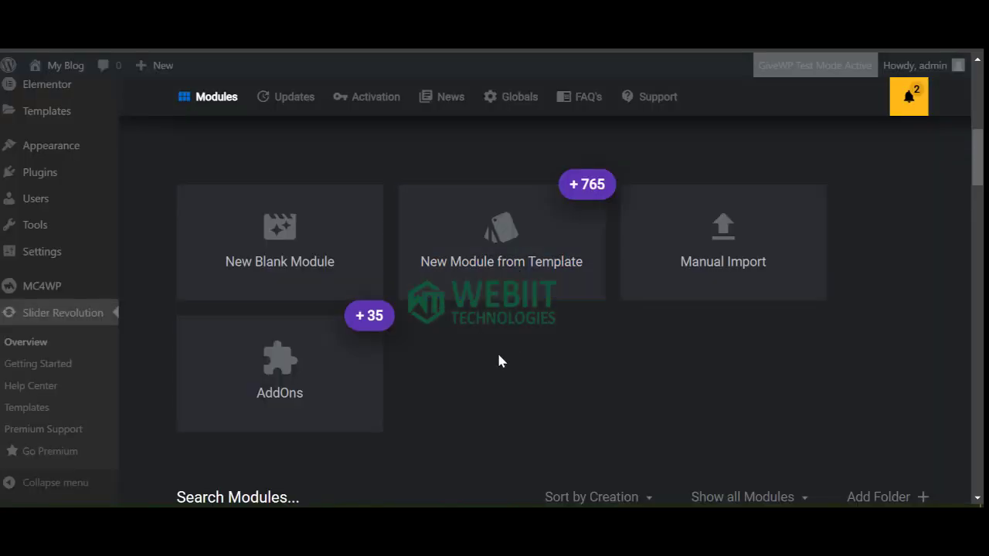
Scroll the homepage to confirm the Home 1 slider plays in the hero.
{"action": "scroll", "coordinate": [499, 360], "scroll_direction": "down", "scroll_amount": 3}
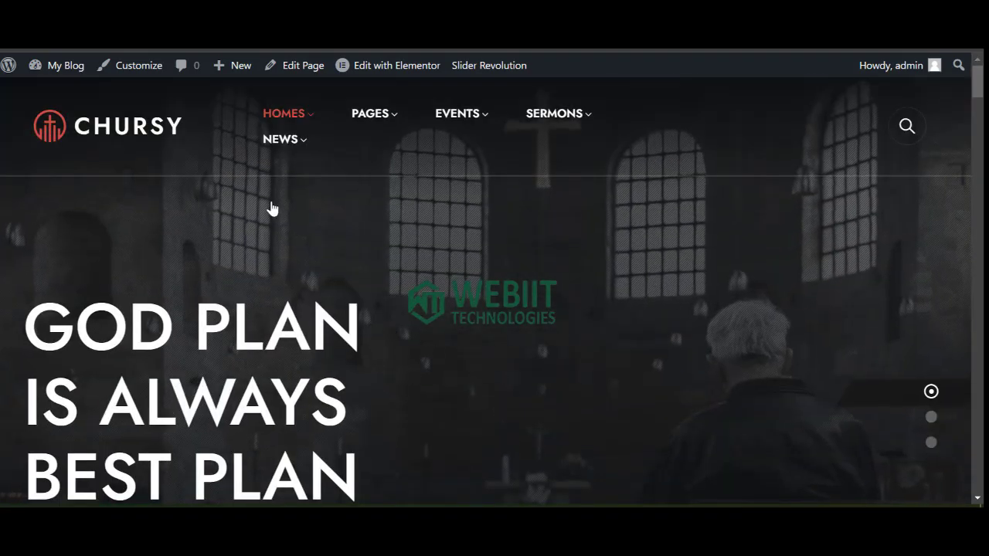
{"action": "scroll", "coordinate": [592, 280], "scroll_direction": "down", "scroll_amount": 6}
{"action": "scroll", "coordinate": [407, 329], "scroll_direction": "down", "scroll_amount": 10}
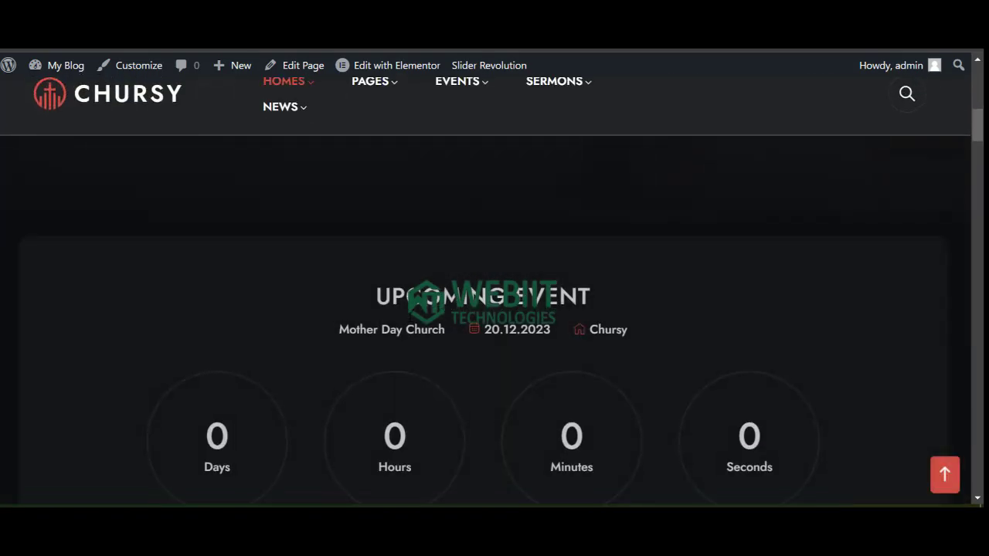
{"action": "scroll", "coordinate": [443, 316], "scroll_direction": "up", "scroll_amount": 15}
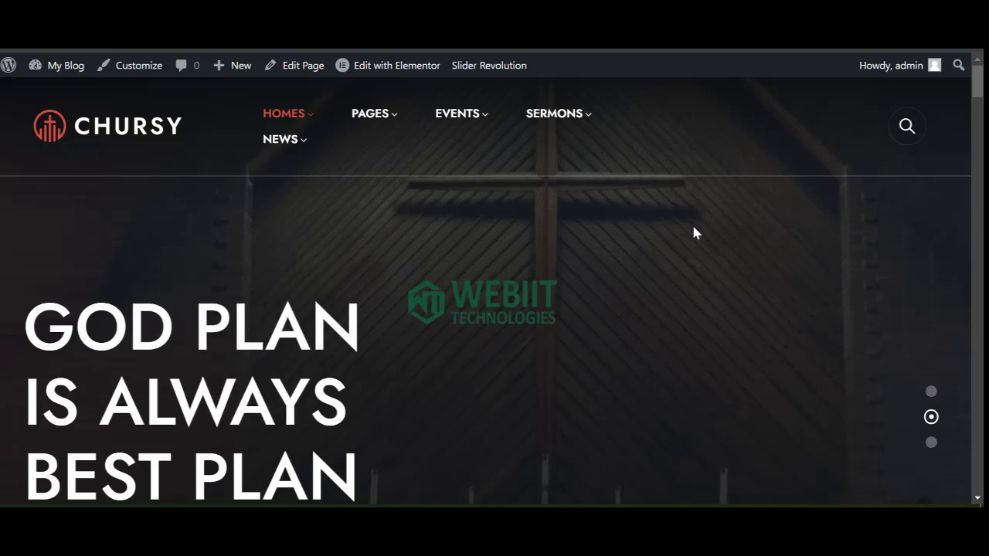
{"action": "mouse_move", "coordinate": [327, 122]}
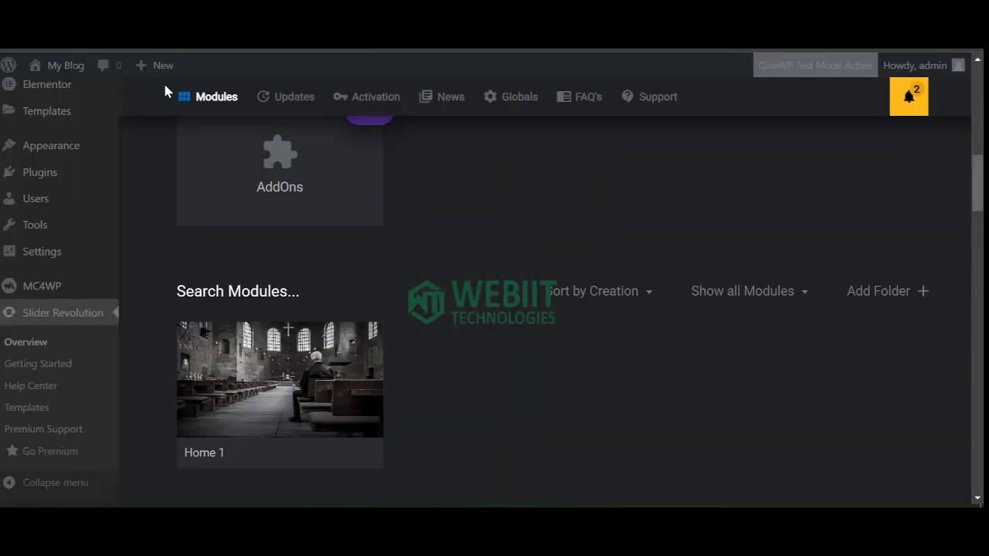
Cancel the stray link menu and return to the WordPress dashboard.
{"action": "scroll", "coordinate": [46, 104], "scroll_direction": "up", "scroll_amount": 10}
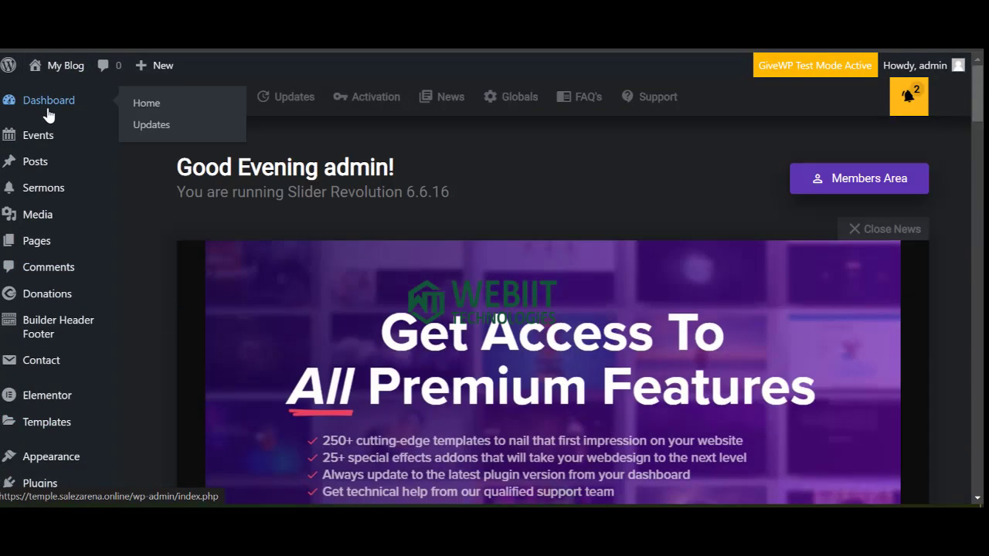
{"action": "right_click", "coordinate": [55, 108]}
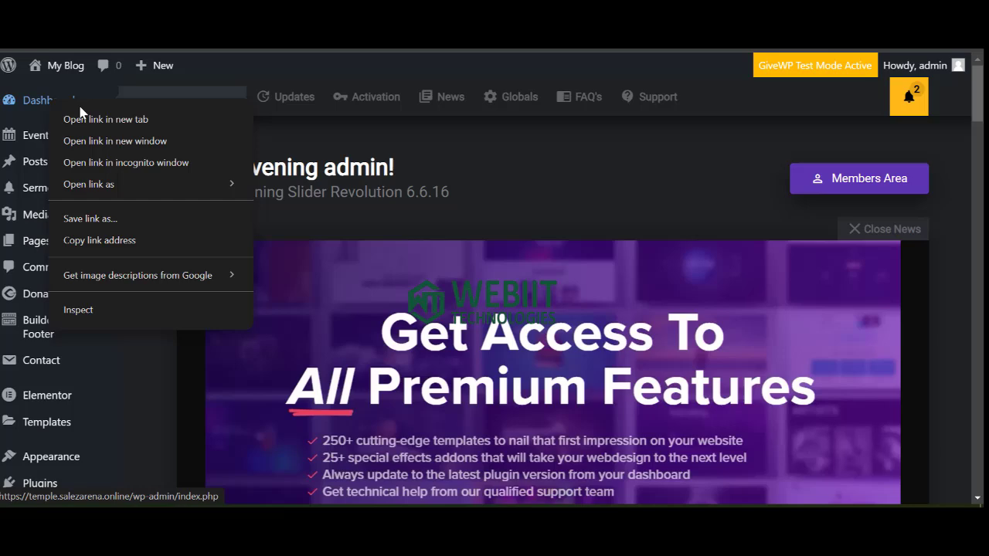
{"action": "key", "text": "Escape"}
{"action": "left_click", "coordinate": [40, 105]}
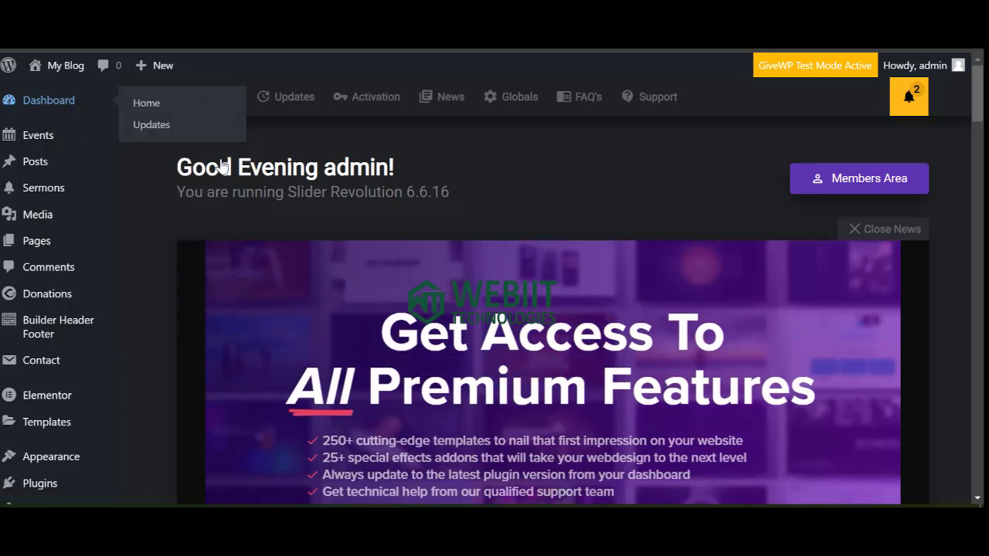
{"action": "scroll", "coordinate": [35, 286], "scroll_direction": "down", "scroll_amount": 3}
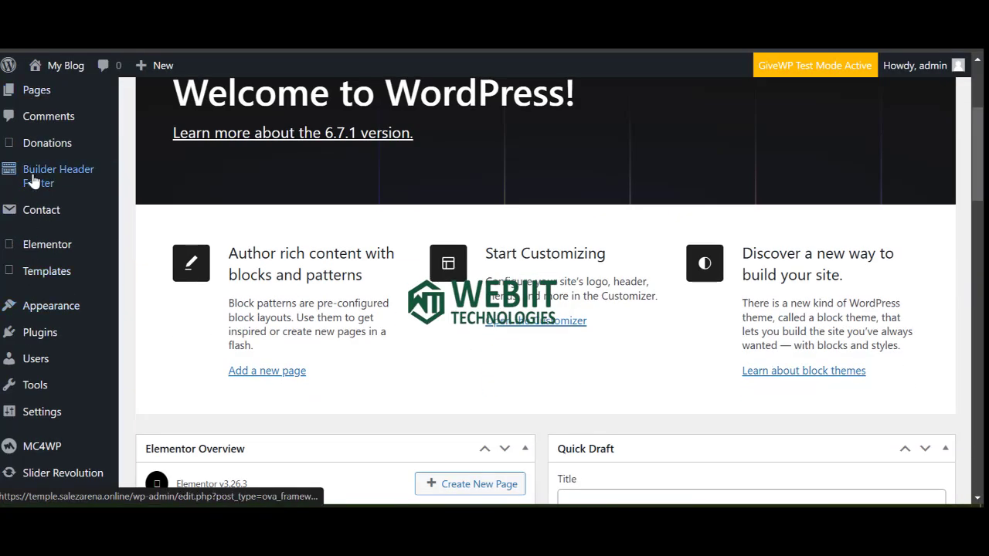
{"action": "scroll", "coordinate": [54, 217], "scroll_direction": "up", "scroll_amount": 3}
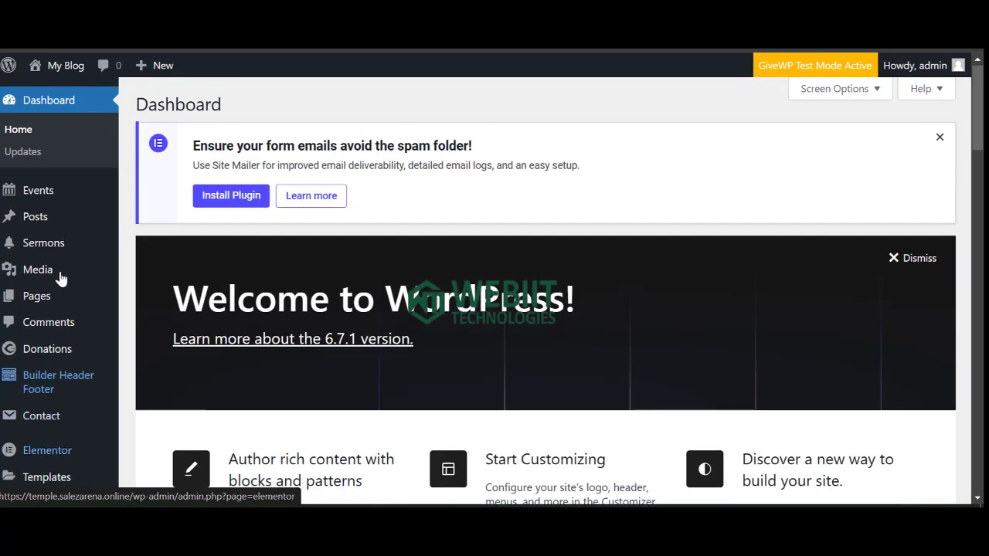
Open Builder Header Footer > All HF in a new tab and switch to it.
{"action": "mouse_move", "coordinate": [77, 383]}
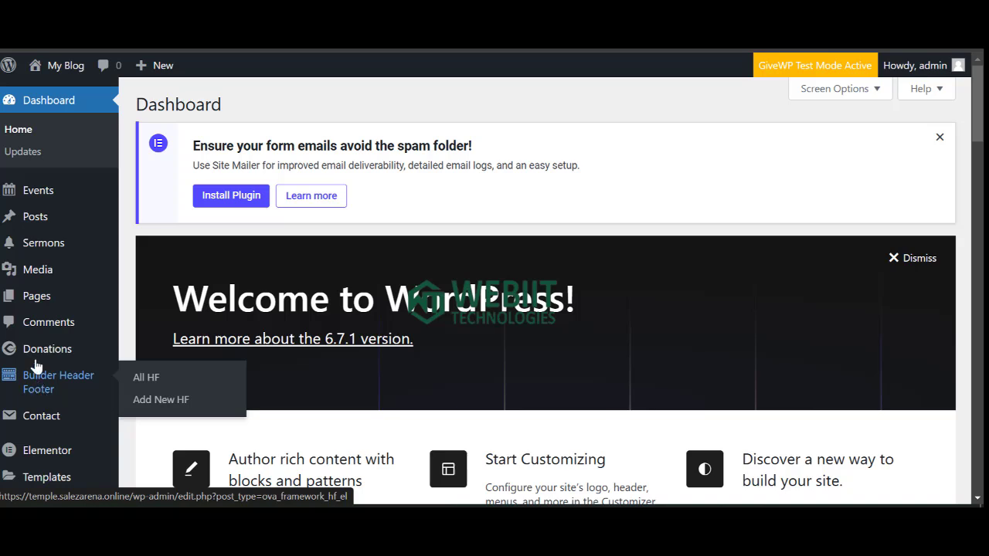
{"action": "right_click", "coordinate": [153, 384]}
{"action": "left_click", "coordinate": [194, 166]}
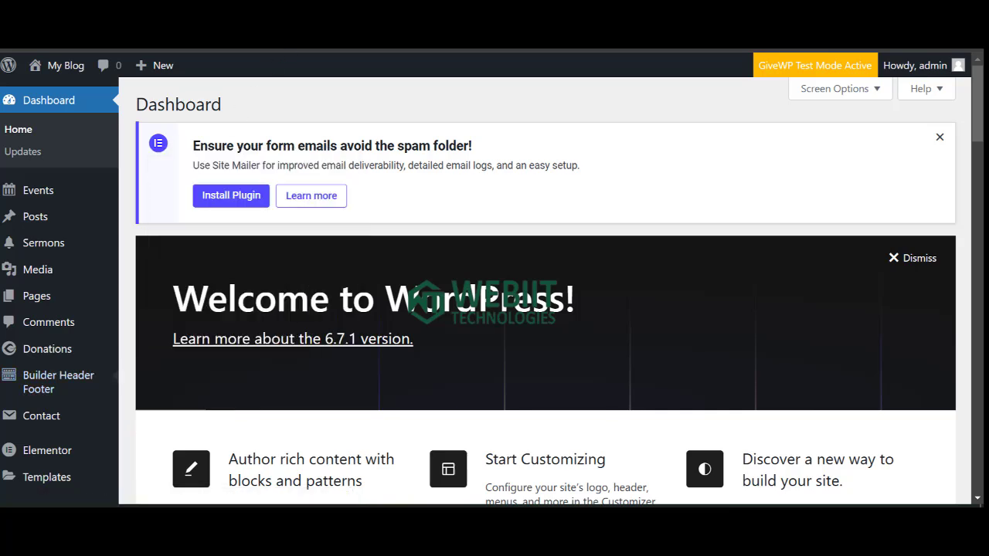
{"action": "left_click", "coordinate": [432, 17]}
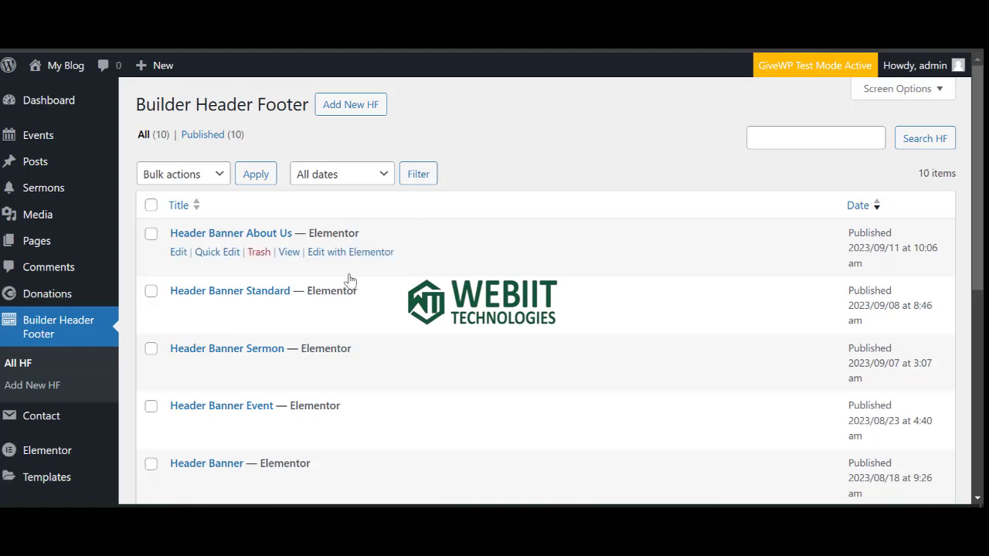
{"action": "scroll", "coordinate": [214, 335], "scroll_direction": "down", "scroll_amount": 5}
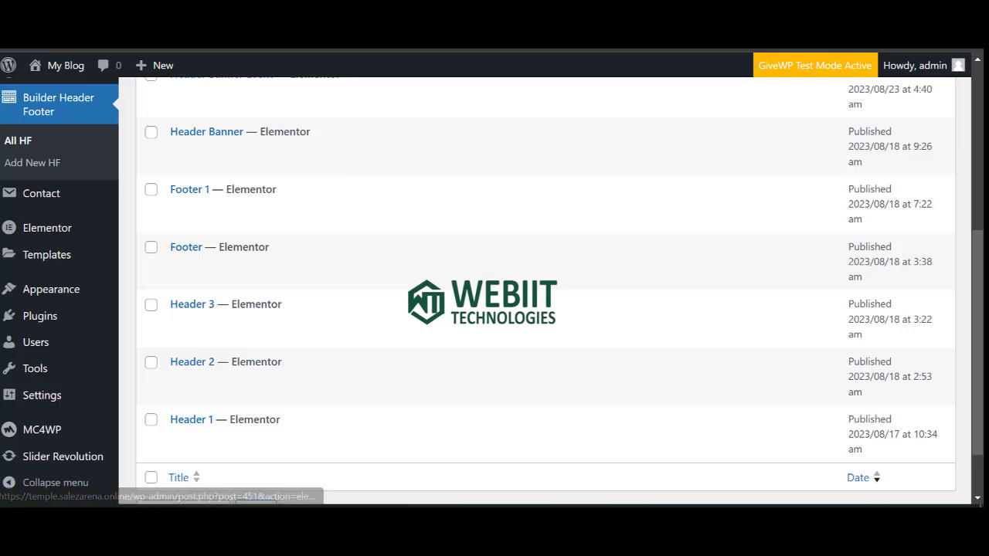
{"action": "right_click", "coordinate": [357, 11]}
{"action": "left_click", "coordinate": [356, 11]}
{"action": "scroll", "coordinate": [387, 270], "scroll_direction": "down", "scroll_amount": 4}
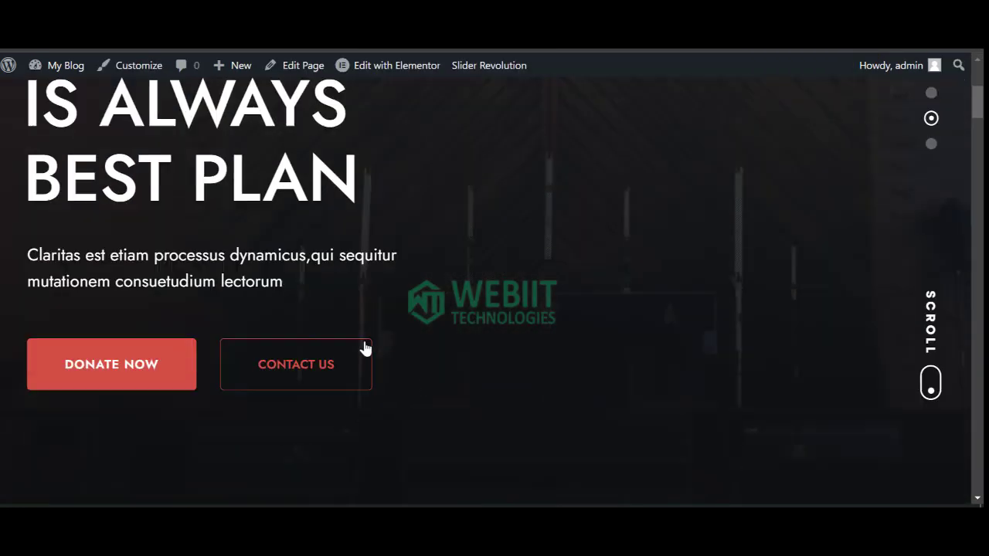
{"action": "scroll", "coordinate": [362, 347], "scroll_direction": "up", "scroll_amount": 4}
{"action": "mouse_move", "coordinate": [8, 65]}
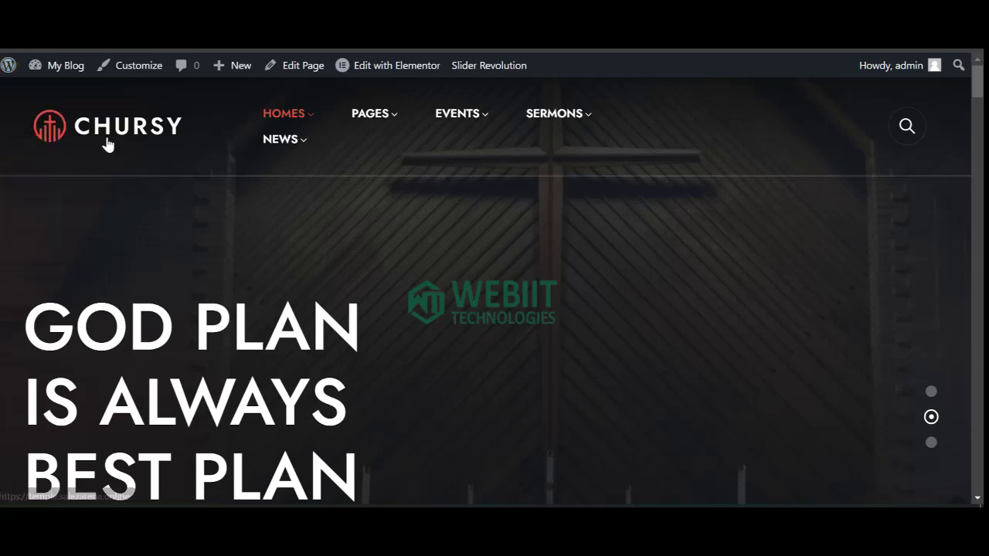
{"action": "mouse_move", "coordinate": [348, 125]}
{"action": "mouse_move", "coordinate": [427, 121]}
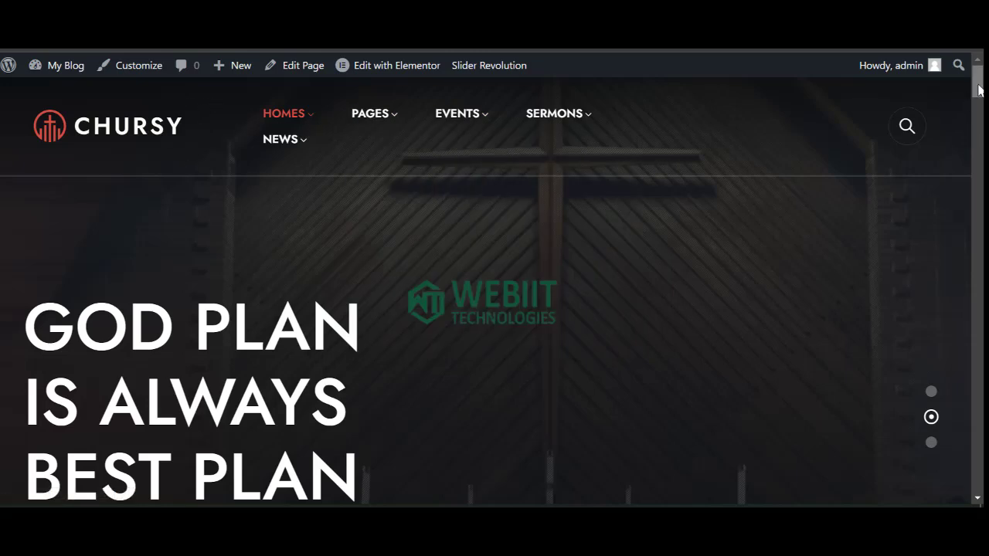
{"action": "left_click_drag", "start_coordinate": [979, 91], "coordinate": [978, 473]}
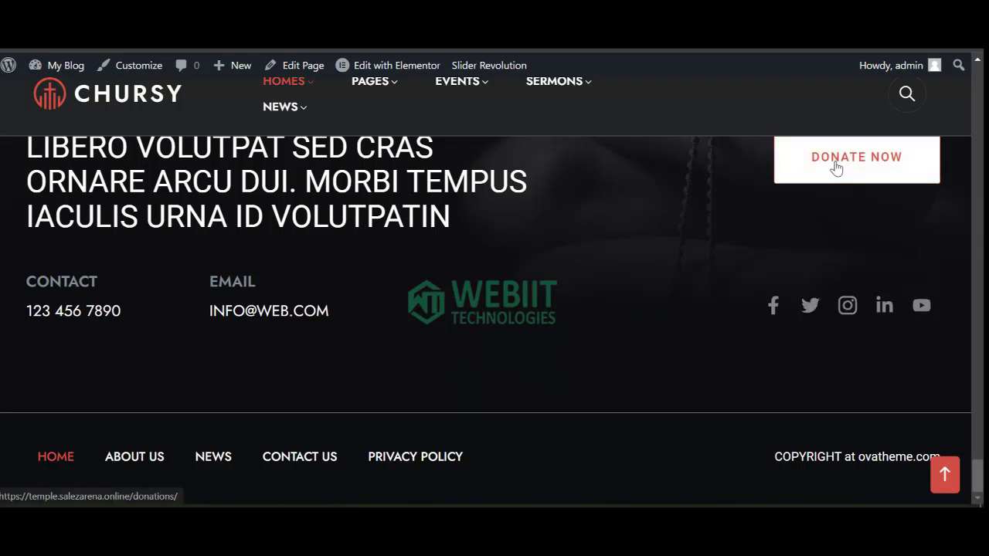
{"action": "scroll", "coordinate": [344, 221], "scroll_direction": "up", "scroll_amount": 2}
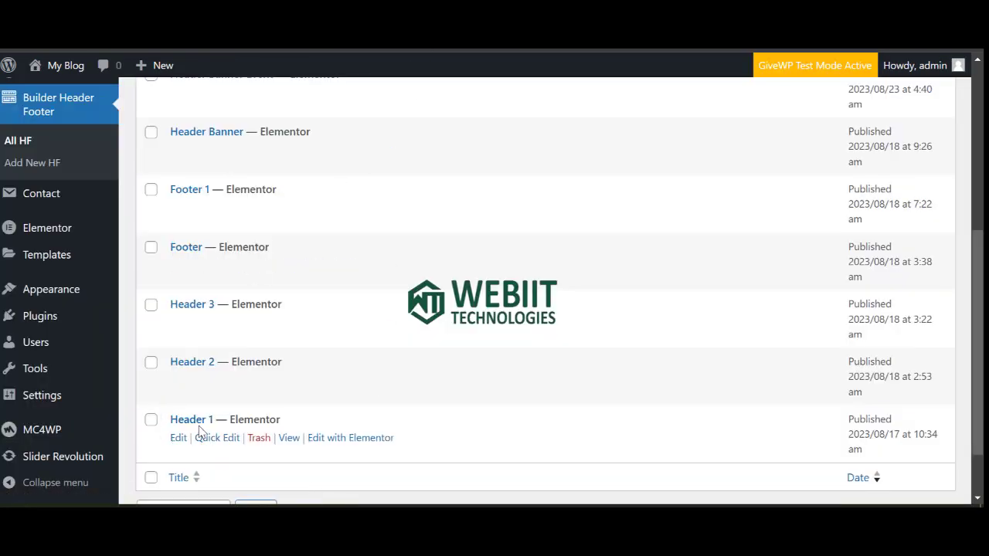
Open Header 1's preview in a new tab and launch Edit with Elementor.
{"action": "right_click", "coordinate": [290, 447]}
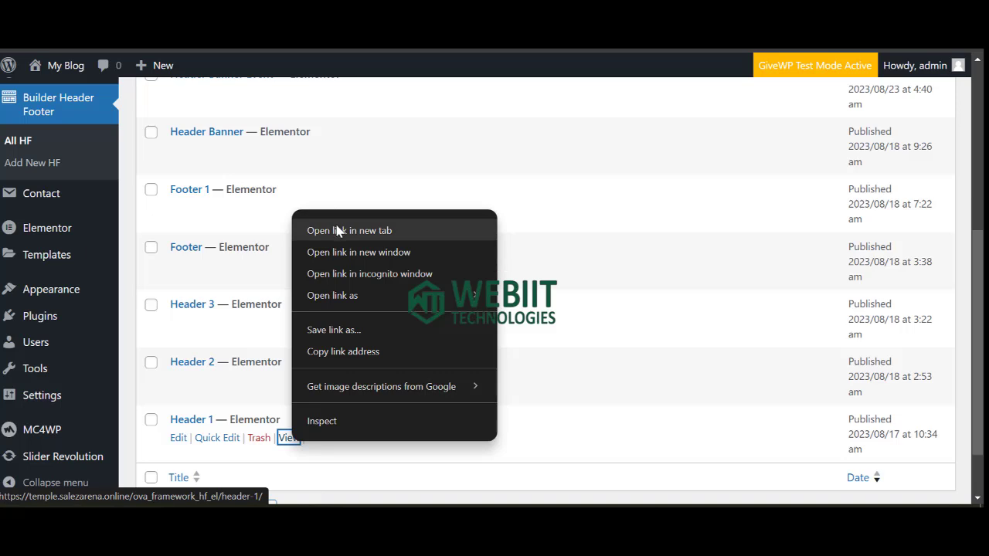
{"action": "left_click", "coordinate": [335, 226]}
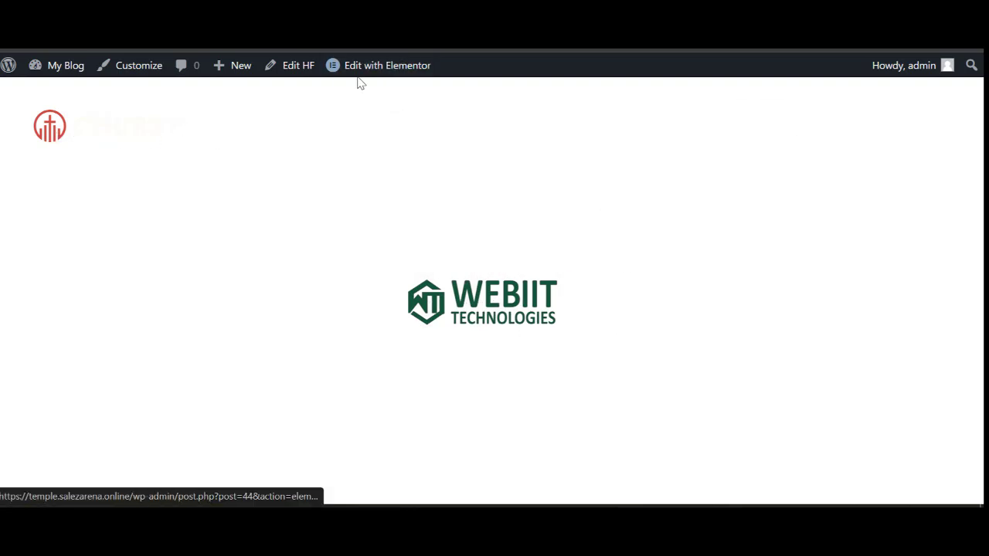
{"action": "mouse_move", "coordinate": [372, 70]}
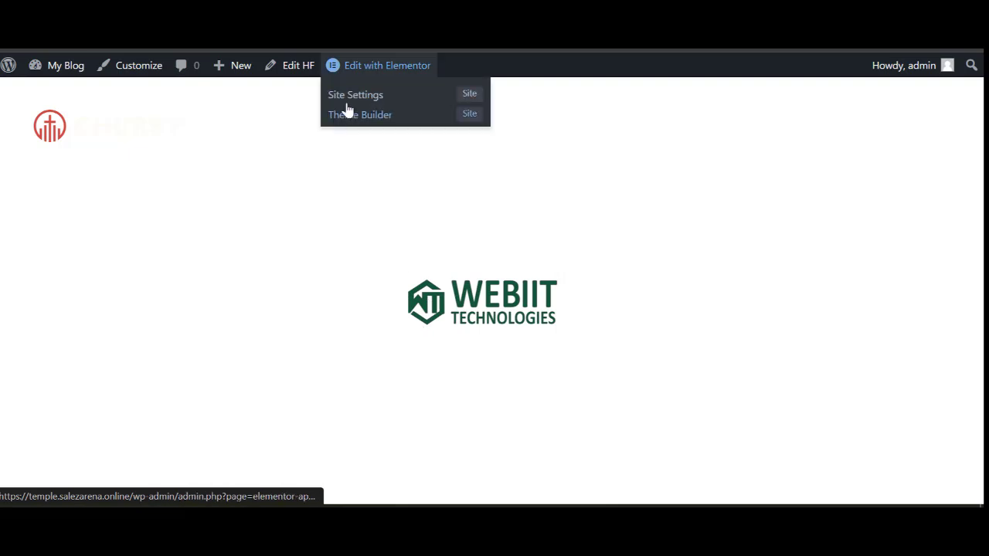
{"action": "left_click", "coordinate": [394, 68]}
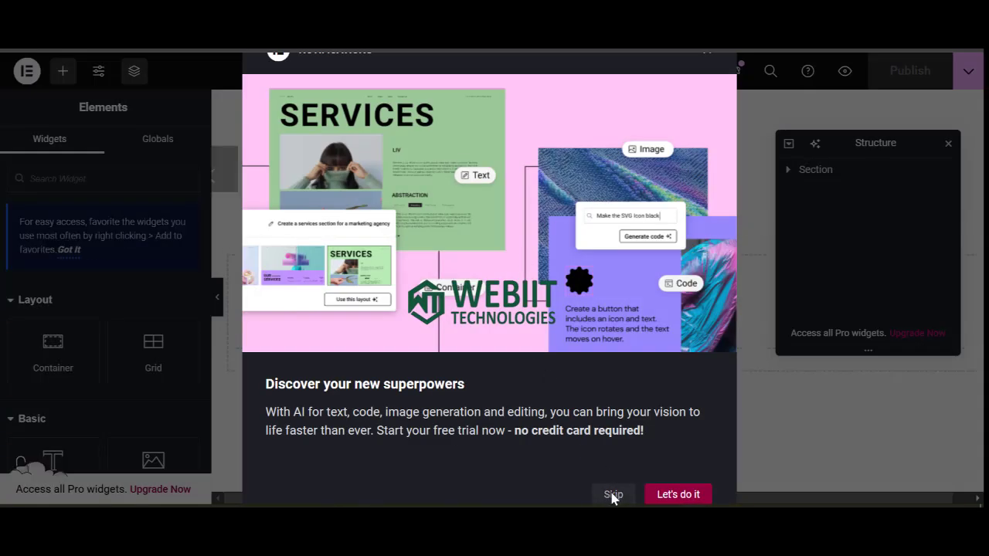
Give the header section a #722929 dark red background and publish it.
{"action": "left_click", "coordinate": [612, 495]}
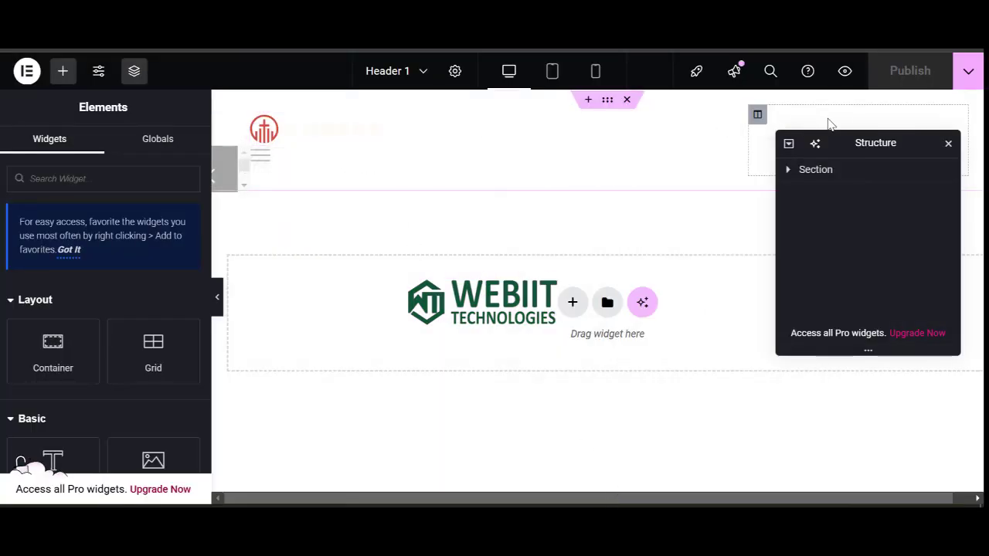
{"action": "left_click", "coordinate": [607, 101]}
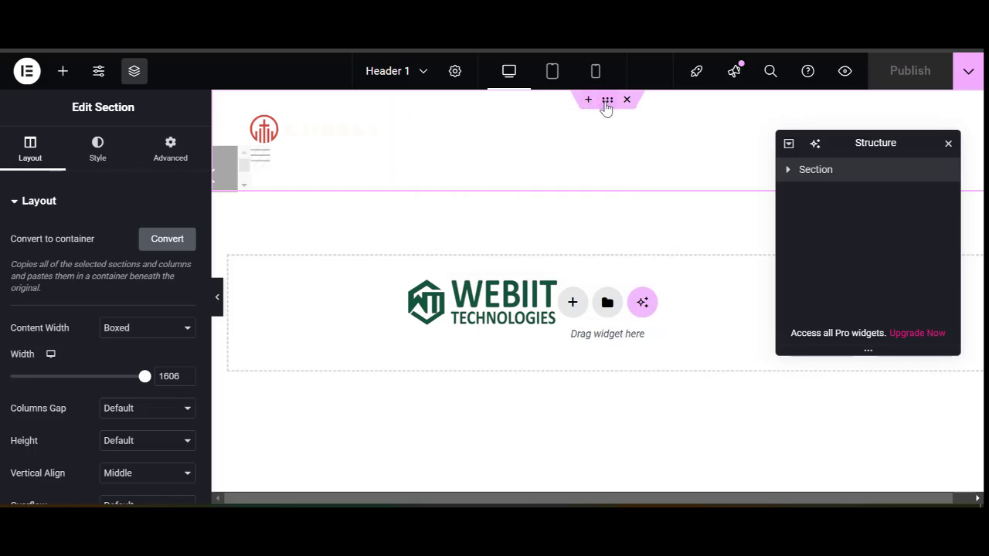
{"action": "left_click", "coordinate": [97, 154]}
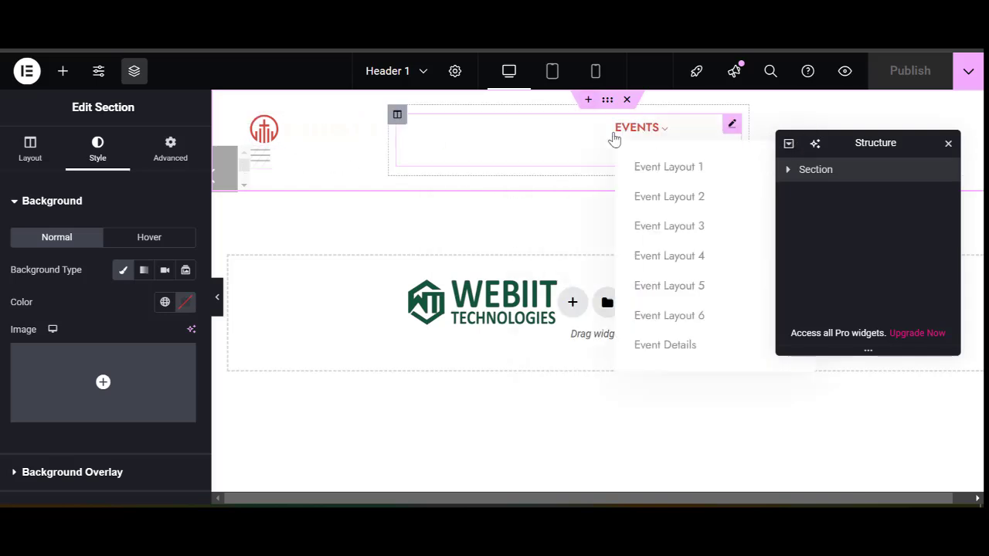
{"action": "left_click", "coordinate": [185, 302]}
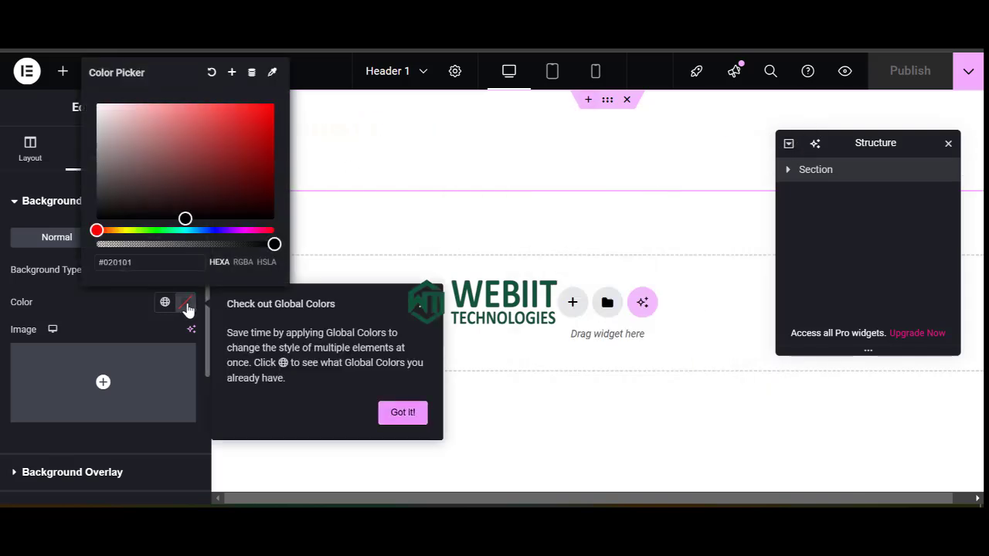
{"action": "left_click_drag", "start_coordinate": [185, 218], "coordinate": [211, 168]}
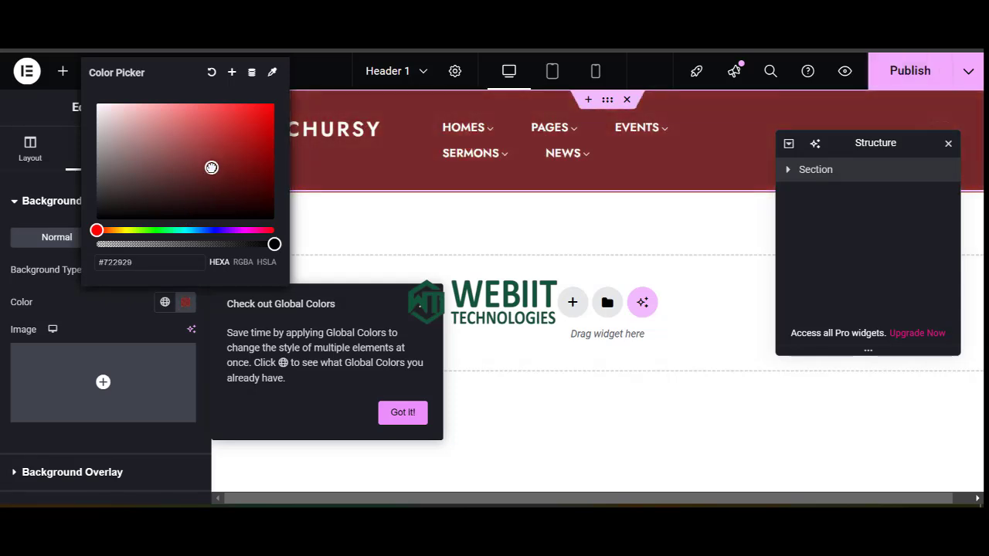
{"action": "left_click", "coordinate": [398, 411]}
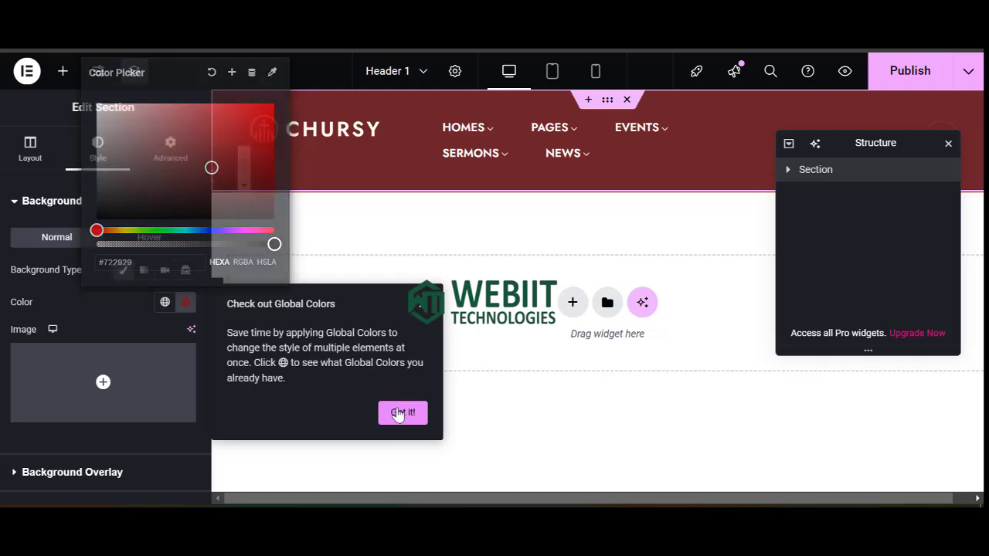
{"action": "left_click", "coordinate": [896, 71]}
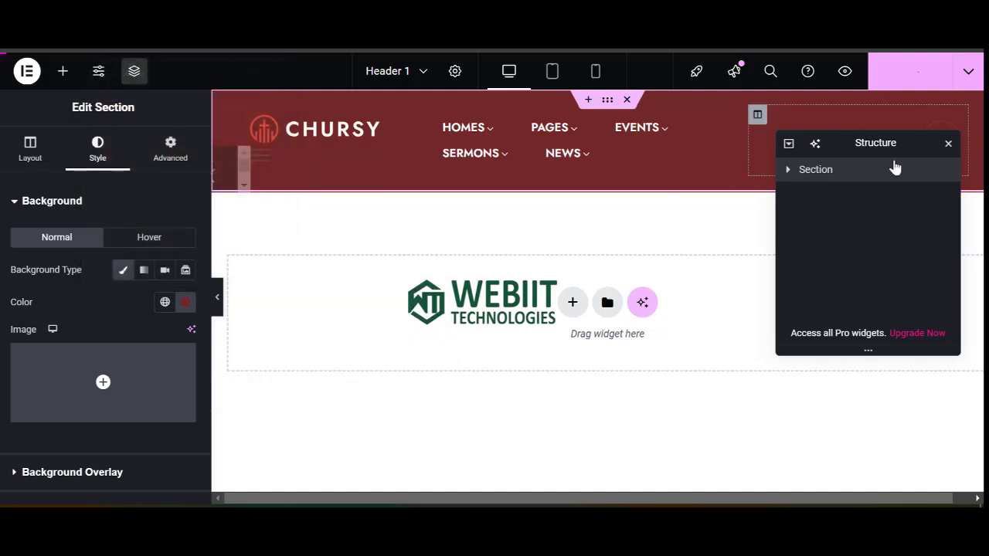
Narrow the search and logo columns so the menu fits on one line.
{"action": "left_click", "coordinate": [947, 146]}
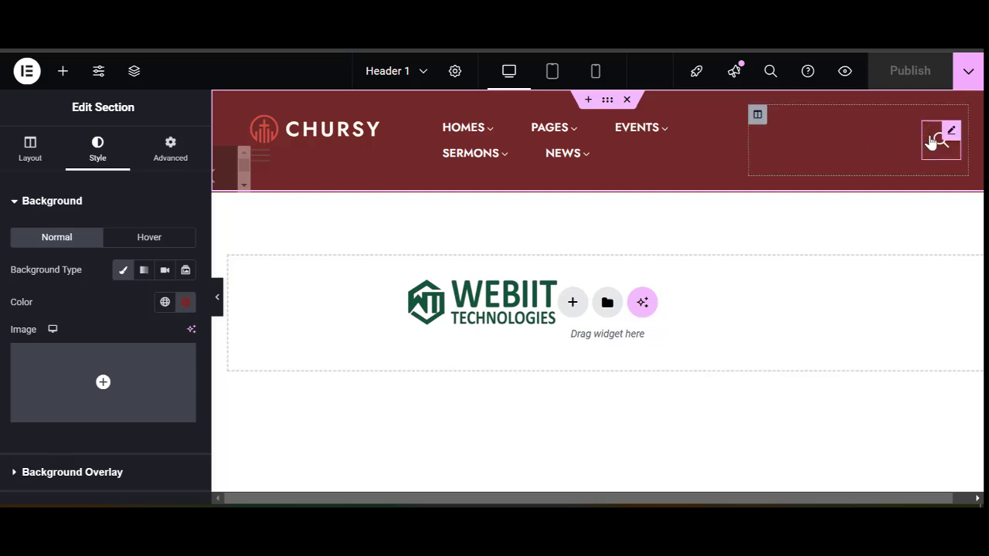
{"action": "left_click_drag", "start_coordinate": [748, 142], "coordinate": [910, 148]}
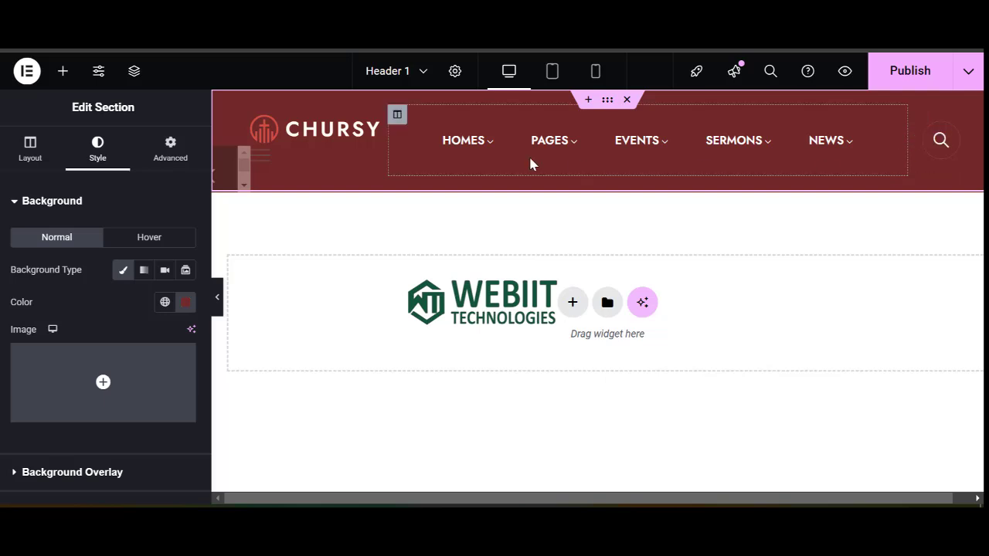
{"action": "left_click_drag", "start_coordinate": [388, 137], "coordinate": [347, 144]}
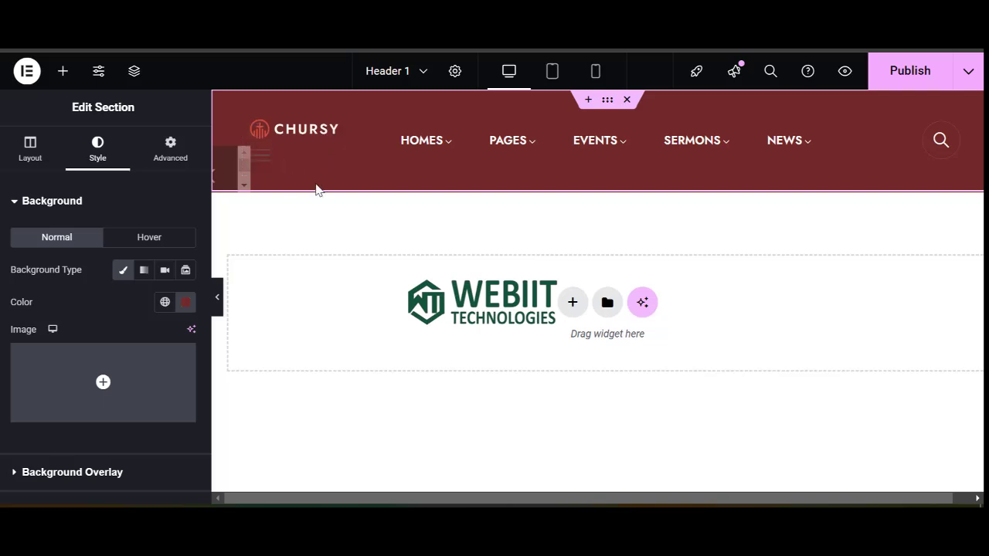
{"action": "left_click", "coordinate": [288, 139]}
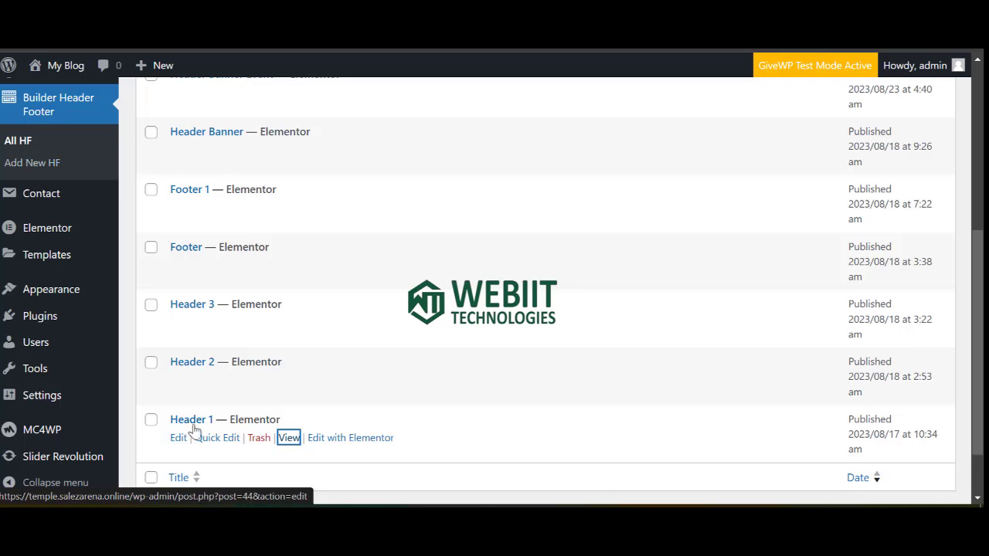
View Header 1 on the live site, then go back to the header and footer list.
{"action": "left_click", "coordinate": [290, 438]}
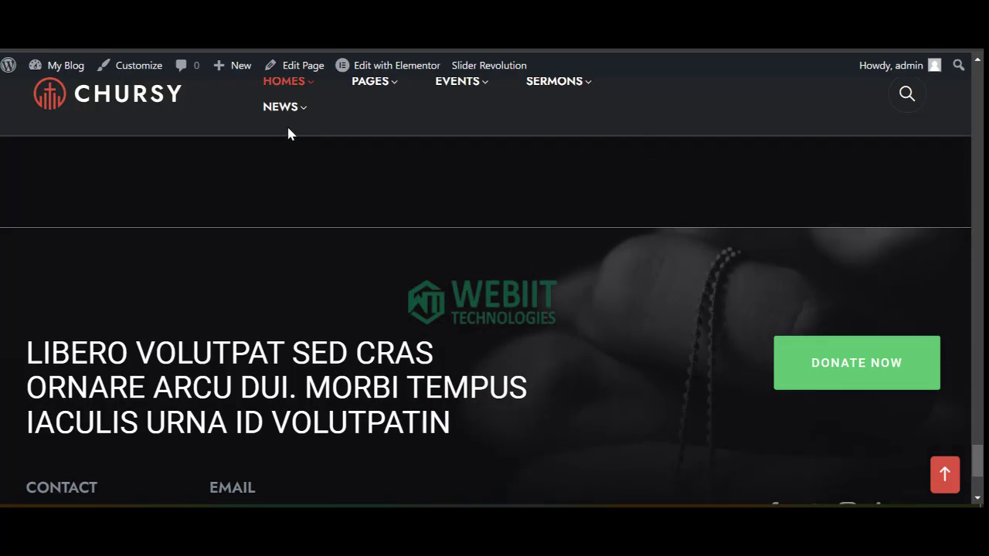
{"action": "mouse_move", "coordinate": [298, 89]}
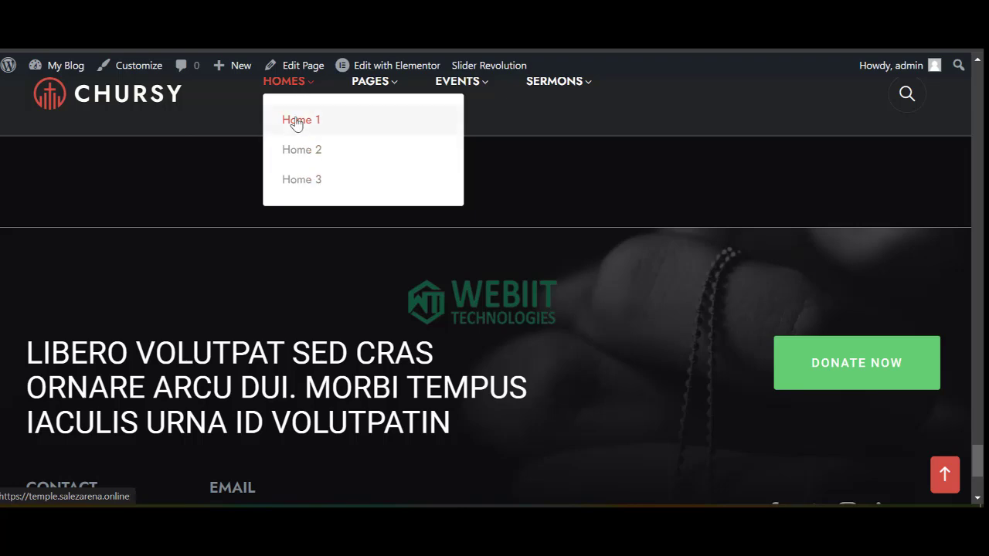
{"action": "left_click", "coordinate": [309, 51]}
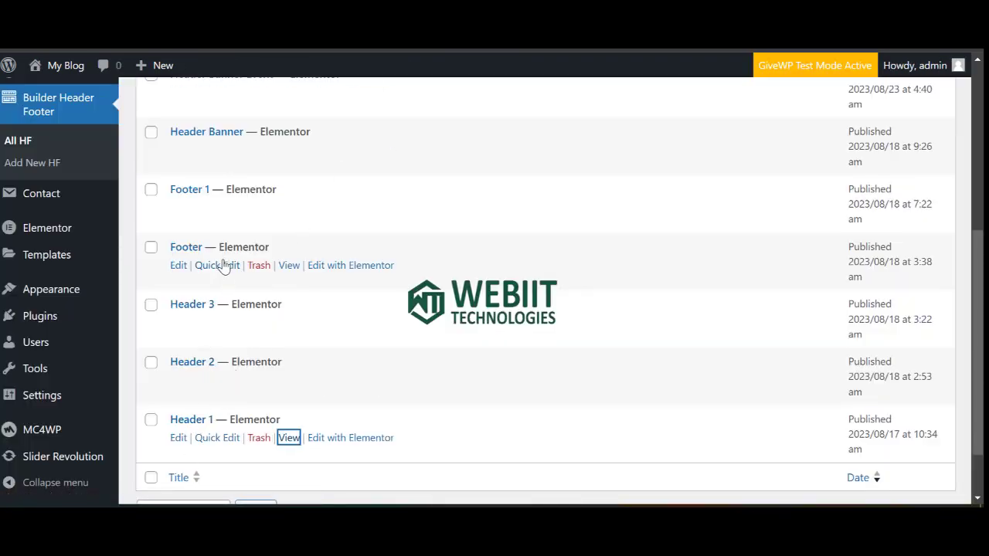
{"action": "scroll", "coordinate": [220, 263], "scroll_direction": "up", "scroll_amount": 2}
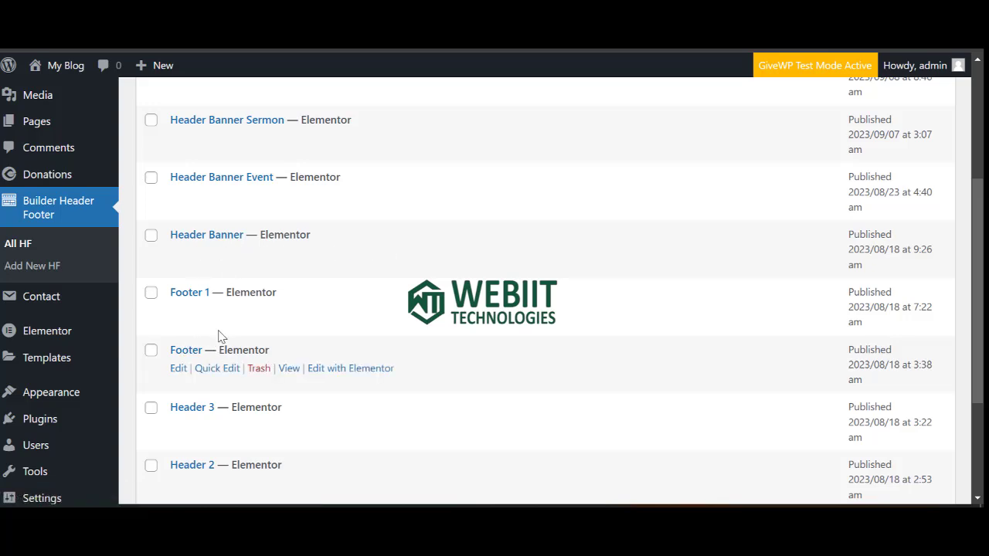
{"action": "scroll", "coordinate": [221, 281], "scroll_direction": "up", "scroll_amount": 4}
{"action": "scroll", "coordinate": [224, 262], "scroll_direction": "down", "scroll_amount": 5}
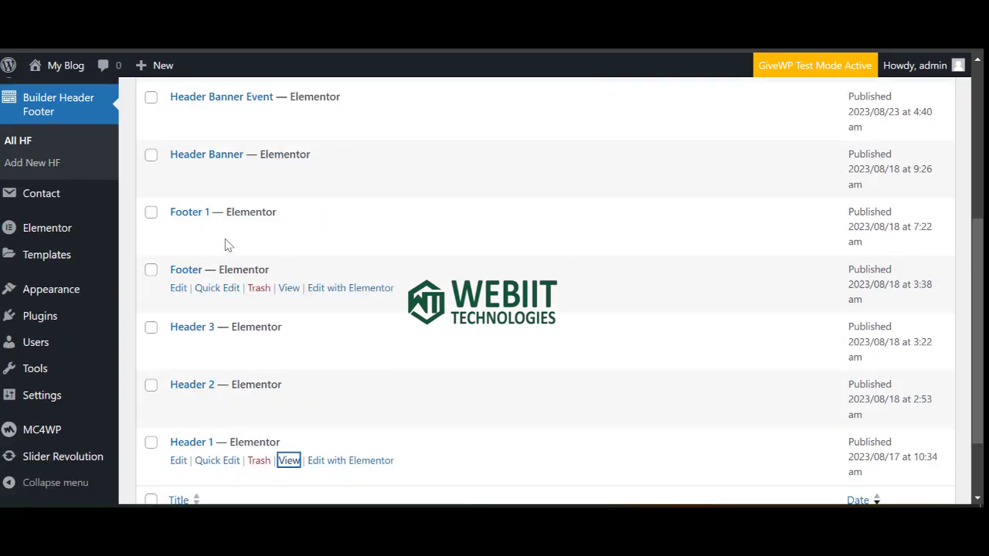
{"action": "scroll", "coordinate": [224, 263], "scroll_direction": "down", "scroll_amount": 2}
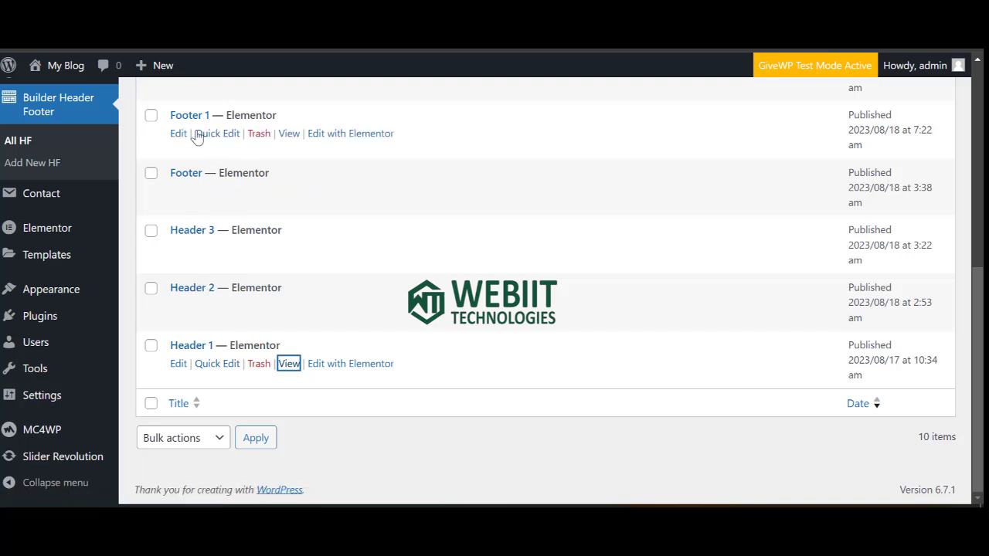
Open Footer 1's View page in a new tab and switch to it.
{"action": "right_click", "coordinate": [288, 134]}
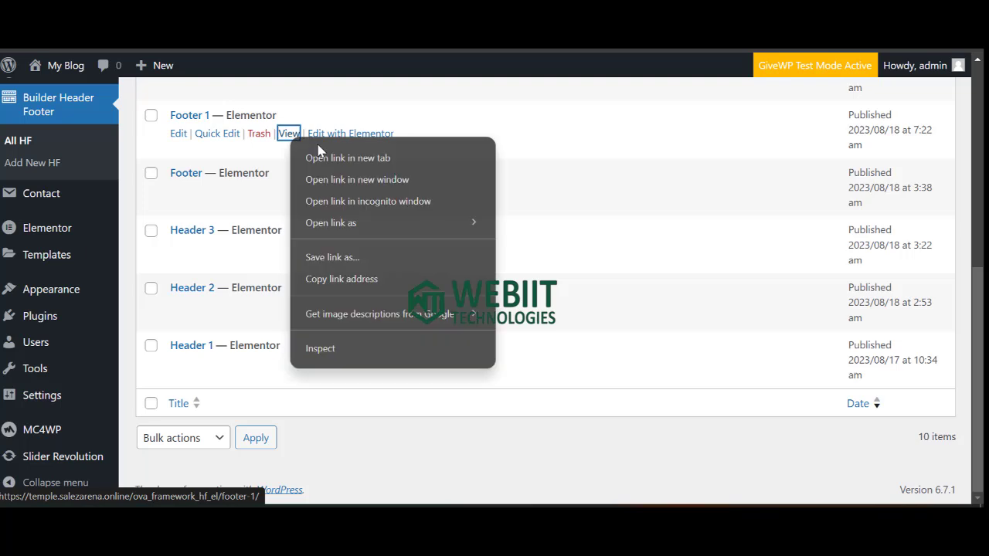
{"action": "left_click", "coordinate": [337, 159]}
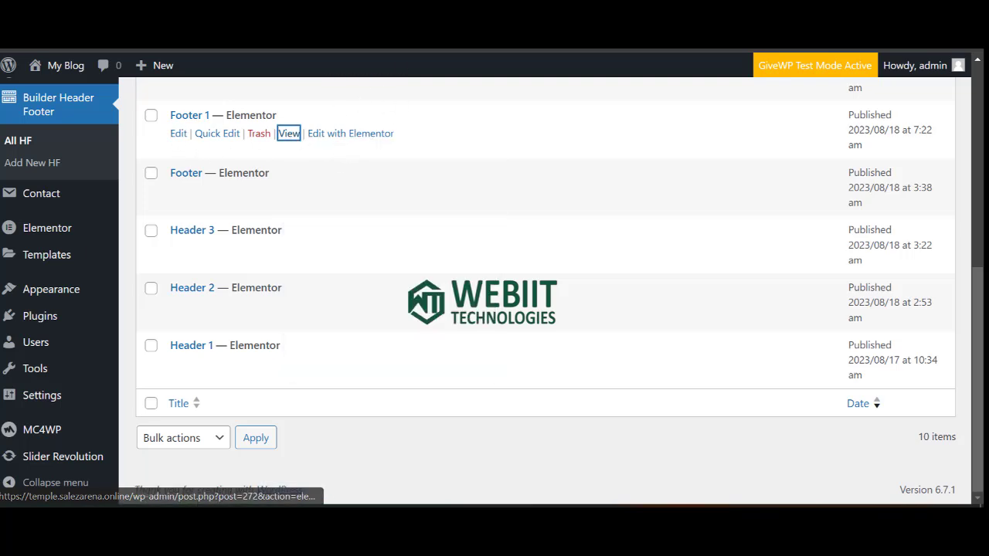
{"action": "left_click", "coordinate": [363, 19]}
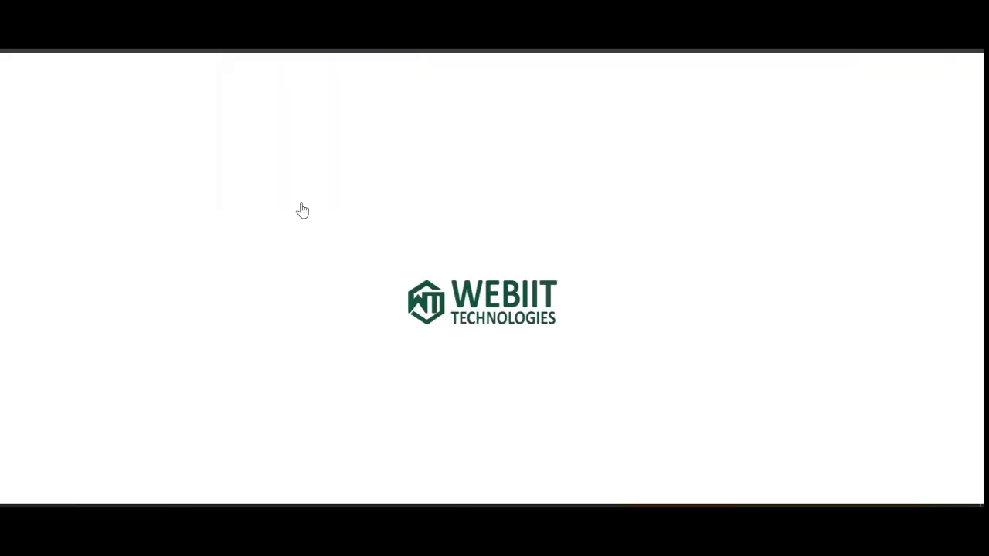
Open Header 1 in Elementor from the live home page and publish it.
{"action": "scroll", "coordinate": [214, 389], "scroll_direction": "down", "scroll_amount": 3}
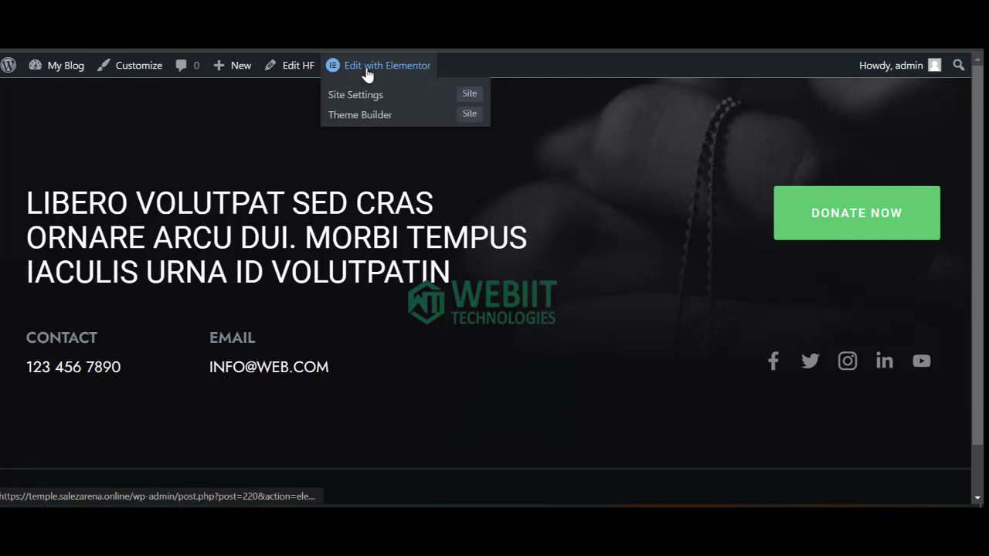
{"action": "left_click", "coordinate": [367, 73]}
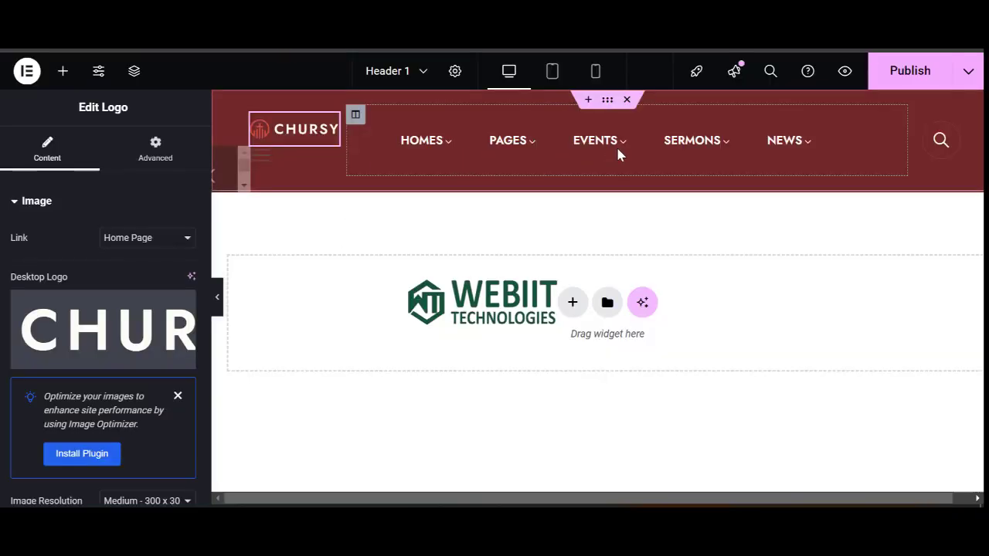
{"action": "left_click", "coordinate": [909, 77]}
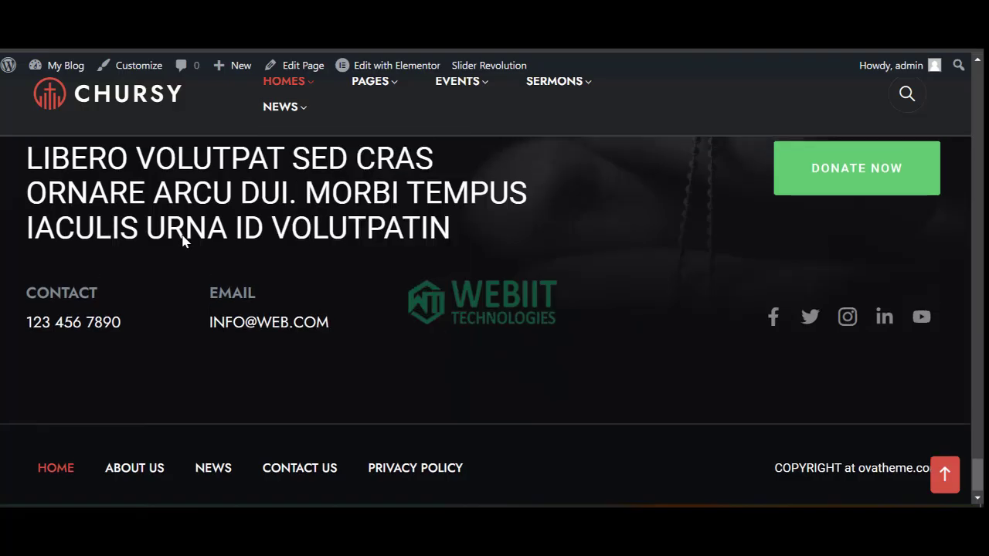
{"action": "scroll", "coordinate": [183, 241], "scroll_direction": "up", "scroll_amount": 20}
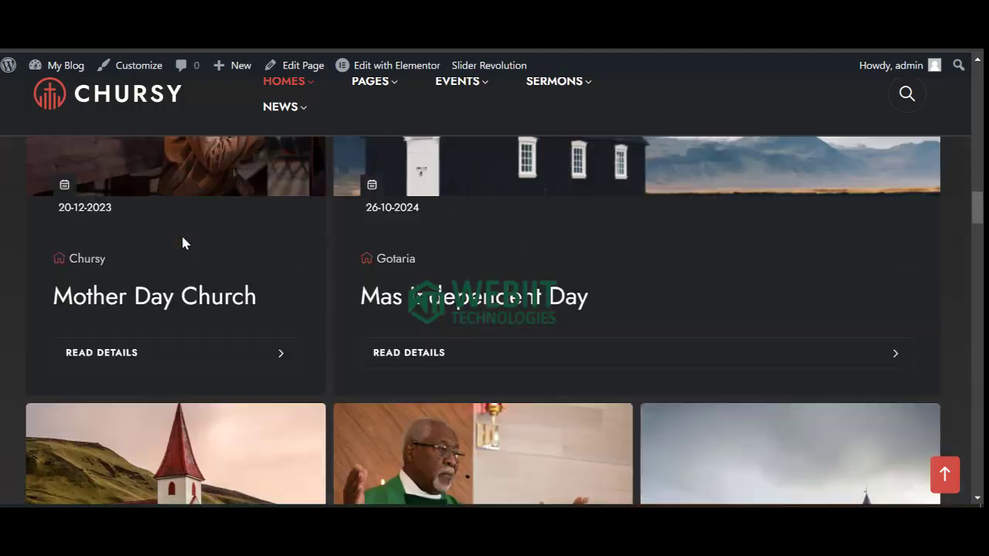
{"action": "scroll", "coordinate": [182, 241], "scroll_direction": "up", "scroll_amount": 4}
{"action": "scroll", "coordinate": [172, 209], "scroll_direction": "up", "scroll_amount": 10}
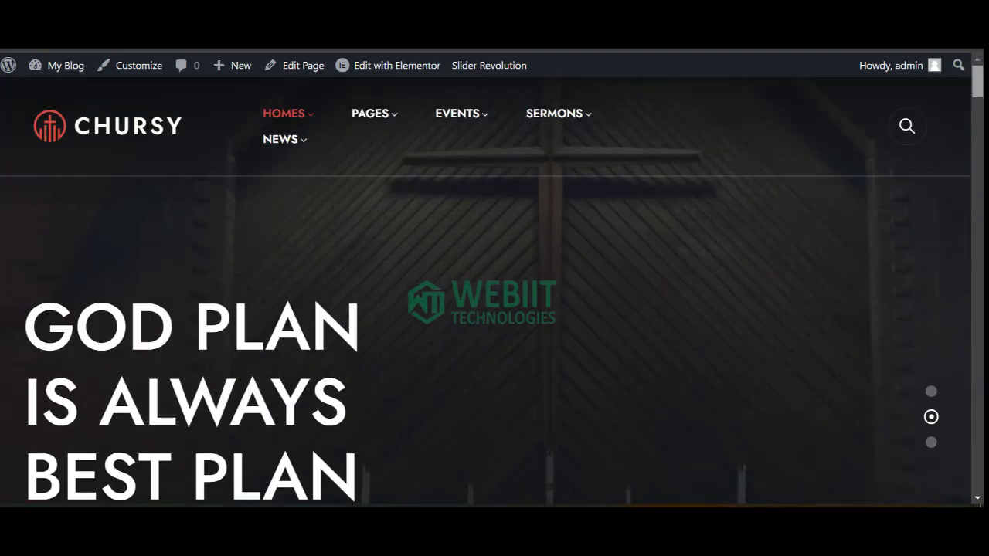
{"action": "mouse_move", "coordinate": [340, 144]}
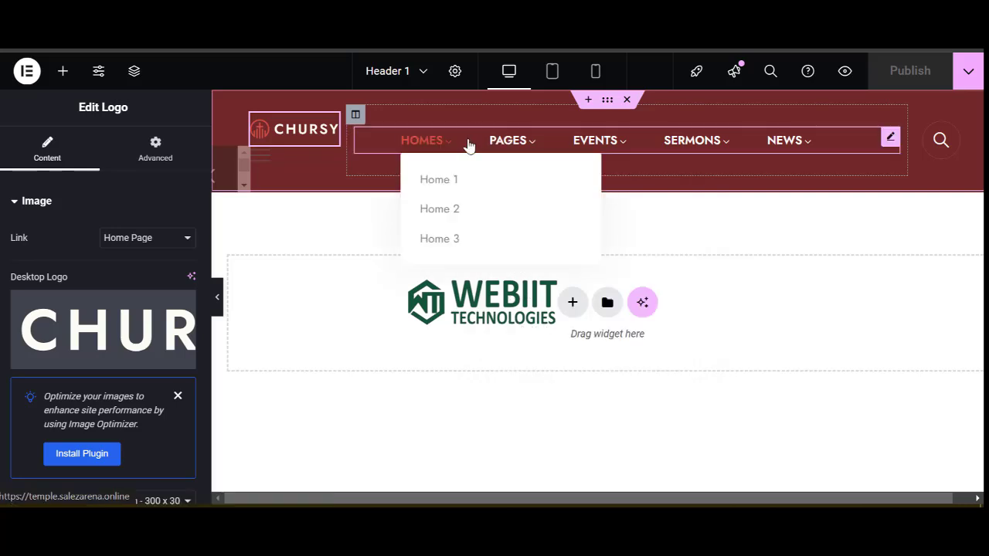
Select the header nav menu widget and expand its Global, Parent Menu and Sub Menu settings.
{"action": "left_click", "coordinate": [462, 145]}
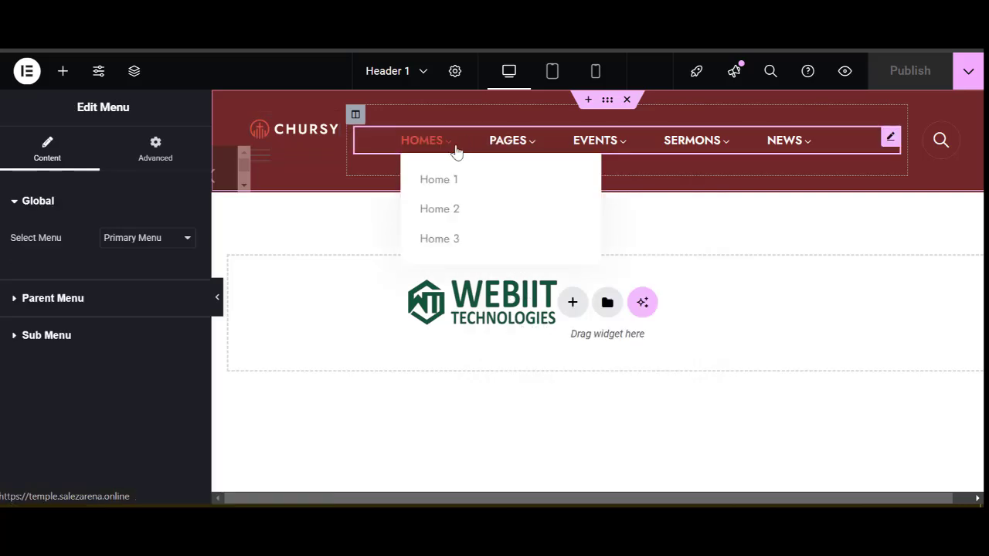
{"action": "left_click", "coordinate": [78, 301]}
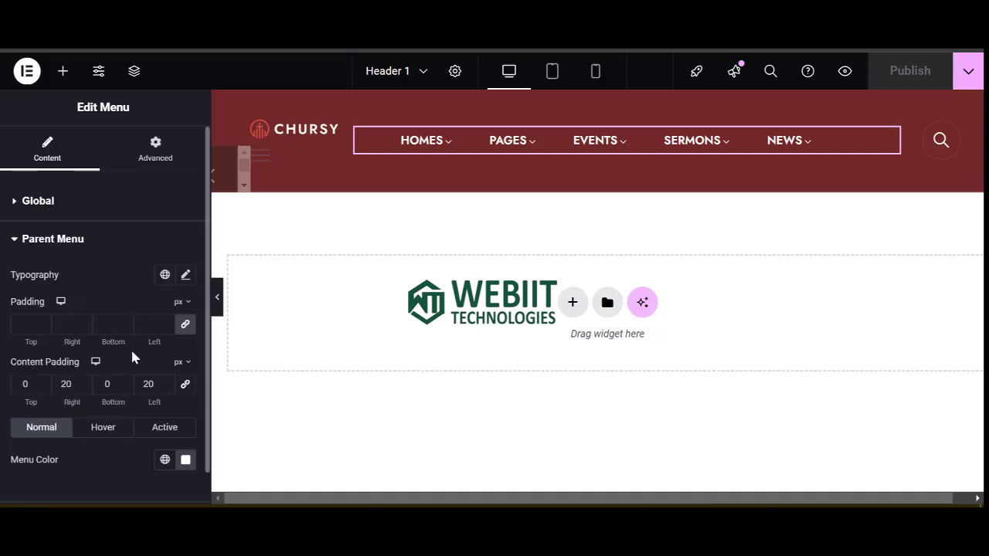
{"action": "scroll", "coordinate": [140, 353], "scroll_direction": "down", "scroll_amount": 1}
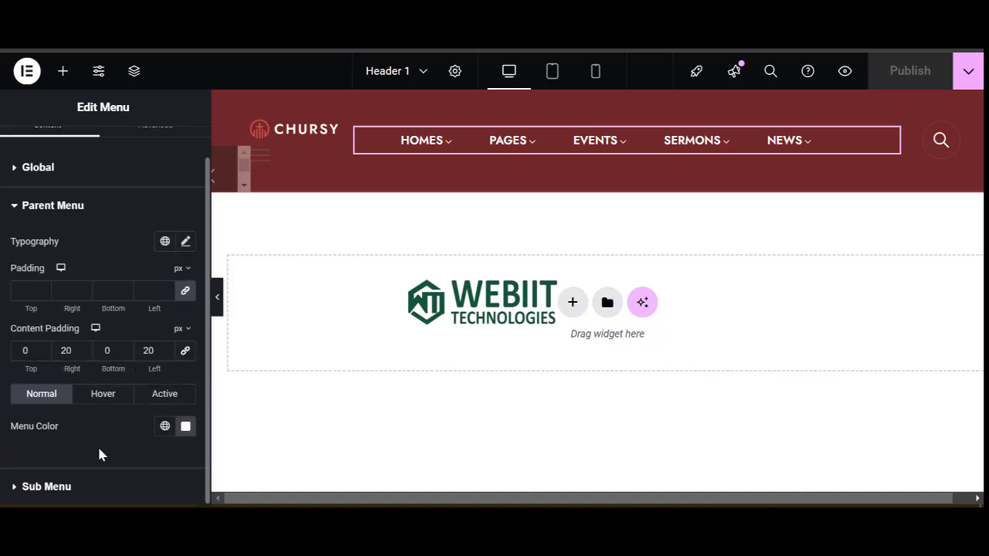
{"action": "left_click", "coordinate": [70, 171]}
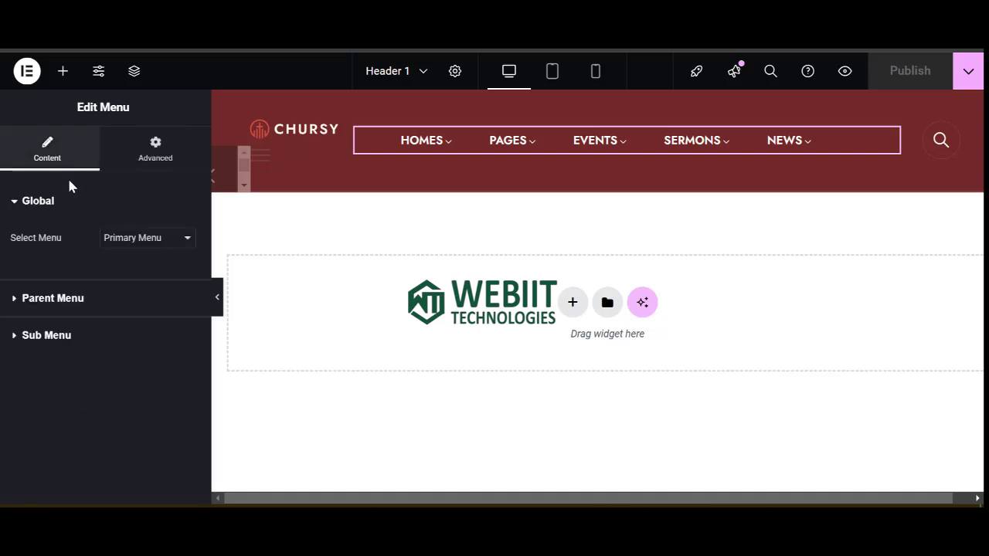
{"action": "left_click", "coordinate": [74, 336]}
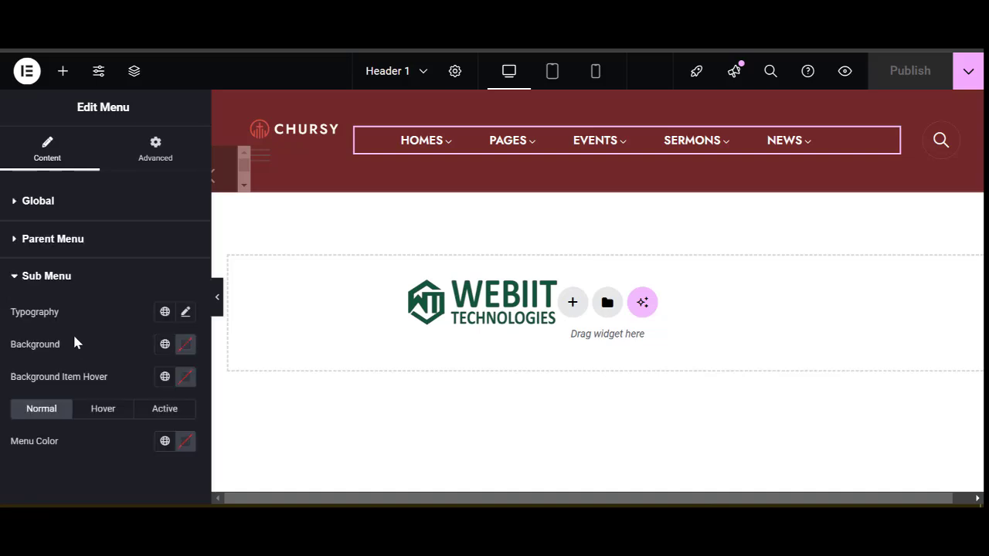
{"action": "left_click", "coordinate": [45, 203]}
Keep Primary Menu selected and review the parent menu's Typography options.
{"action": "left_click", "coordinate": [161, 244]}
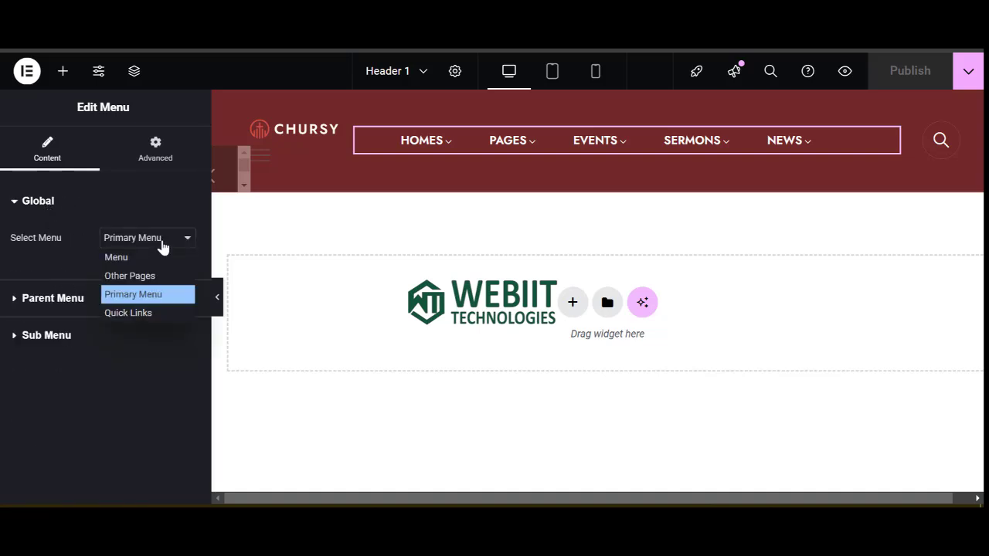
{"action": "left_click", "coordinate": [161, 245]}
{"action": "left_click", "coordinate": [70, 301]}
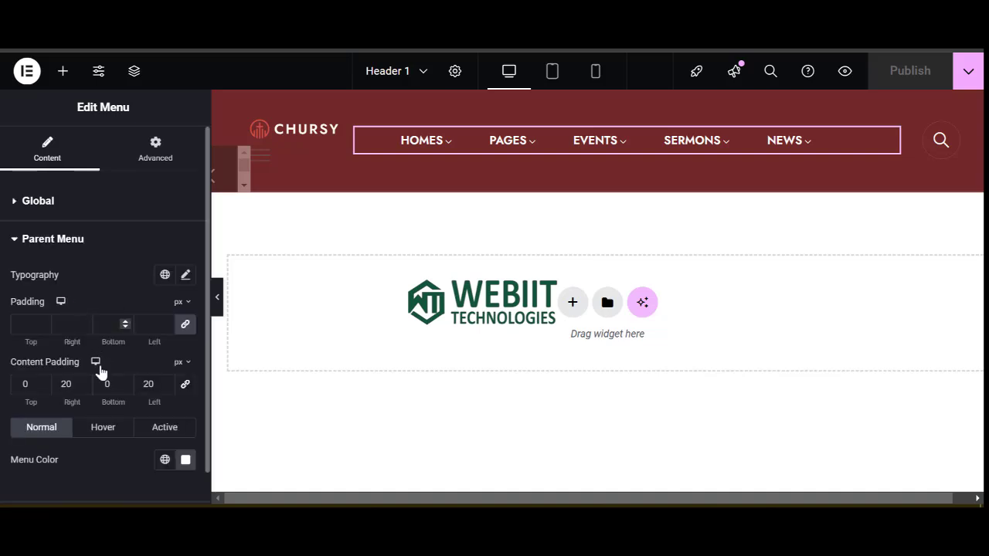
{"action": "scroll", "coordinate": [101, 379], "scroll_direction": "down", "scroll_amount": 1}
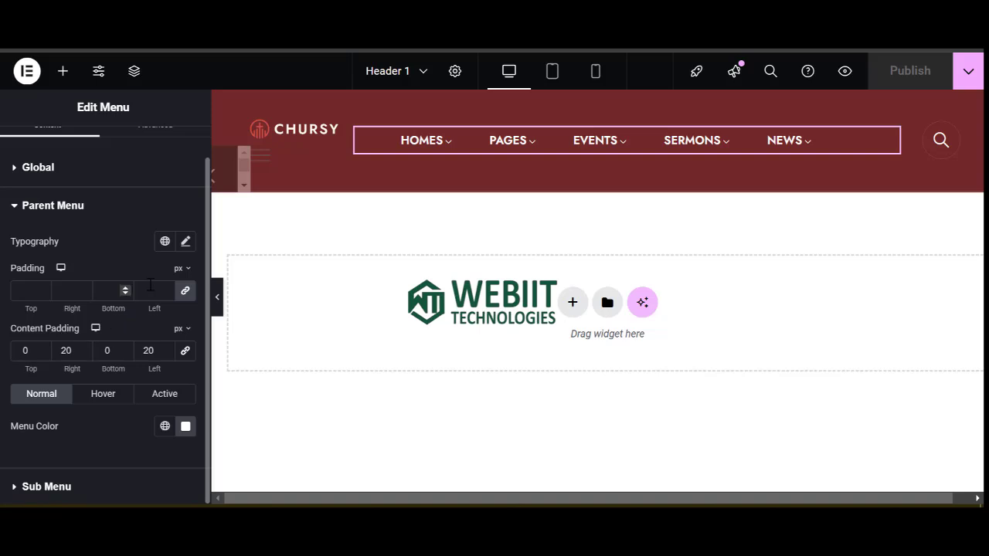
{"action": "left_click", "coordinate": [186, 242]}
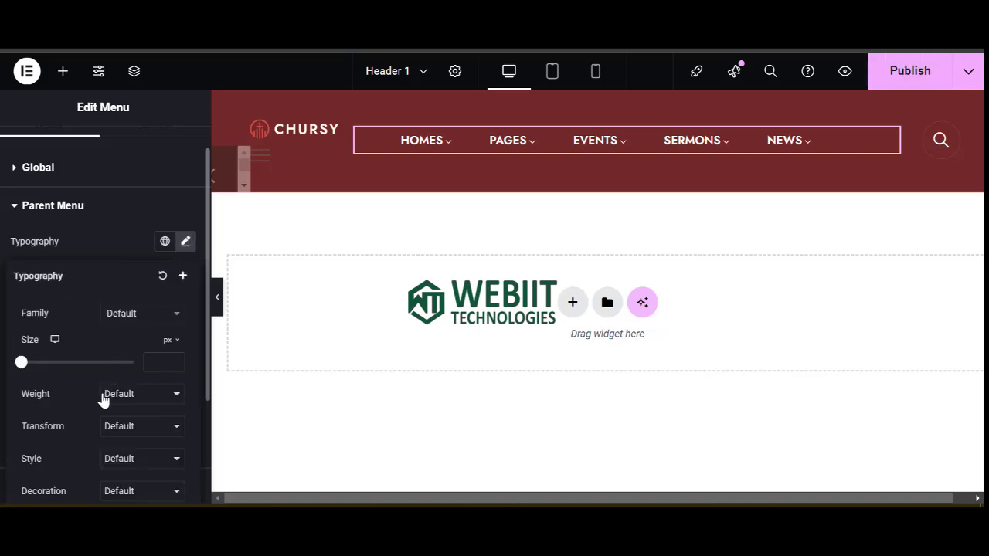
{"action": "scroll", "coordinate": [102, 398], "scroll_direction": "down", "scroll_amount": 3}
{"action": "scroll", "coordinate": [102, 407], "scroll_direction": "up", "scroll_amount": 3}
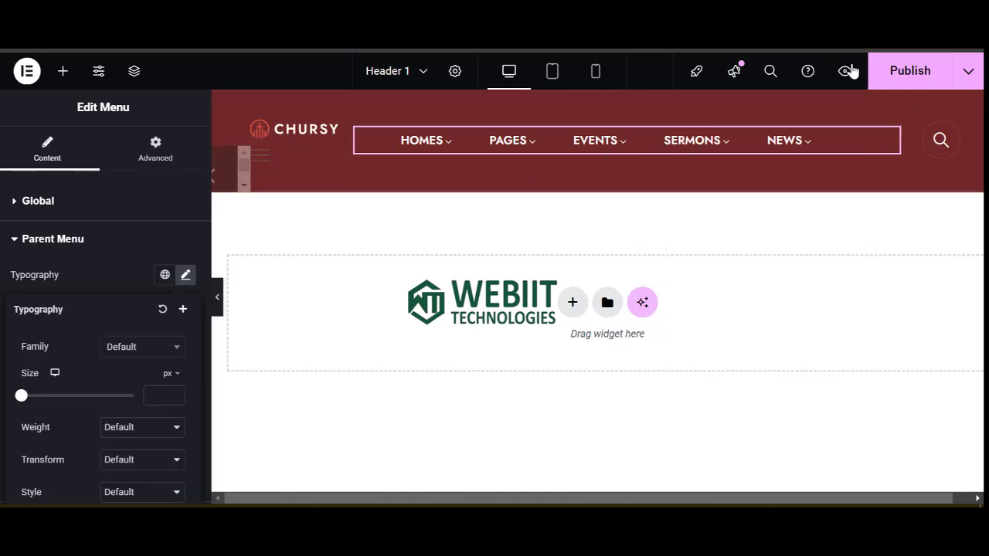
Publish Header 1 and bring up Footer 1 in Elementor.
{"action": "left_click", "coordinate": [909, 77]}
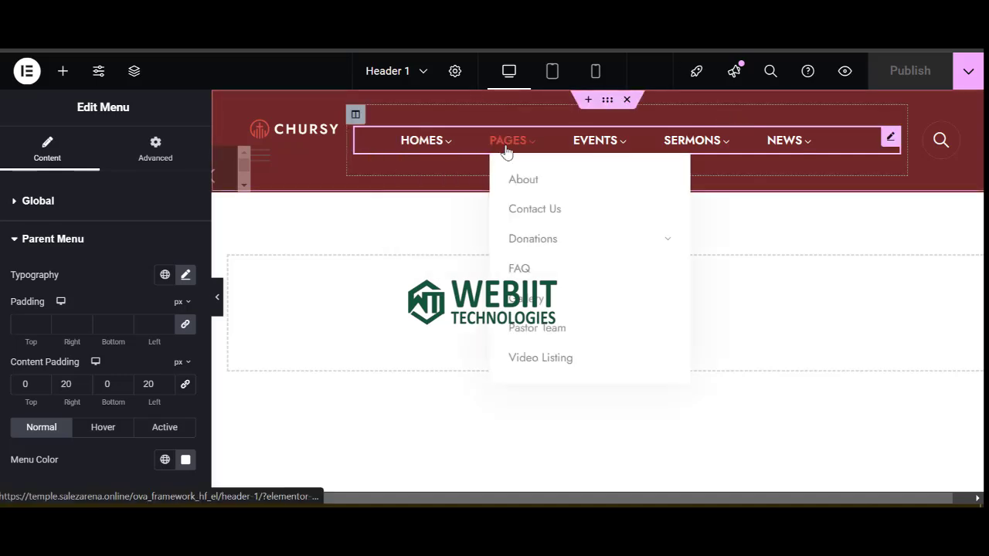
{"action": "mouse_move", "coordinate": [467, 153]}
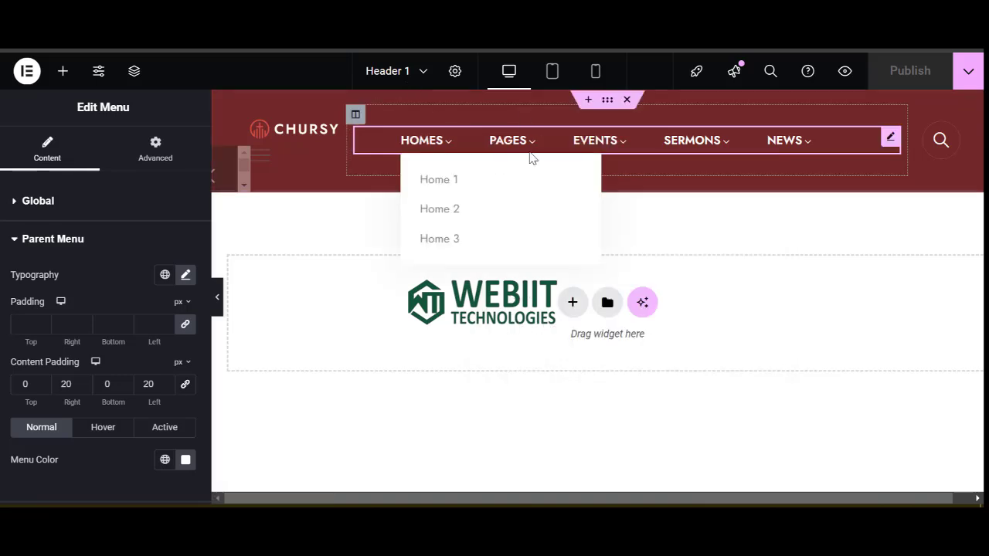
{"action": "mouse_move", "coordinate": [609, 154]}
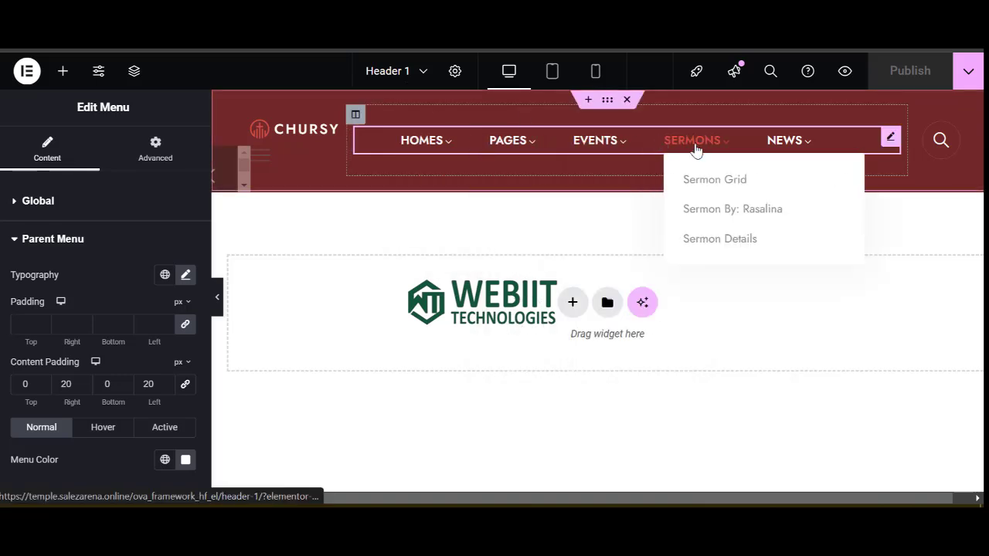
{"action": "mouse_move", "coordinate": [528, 149]}
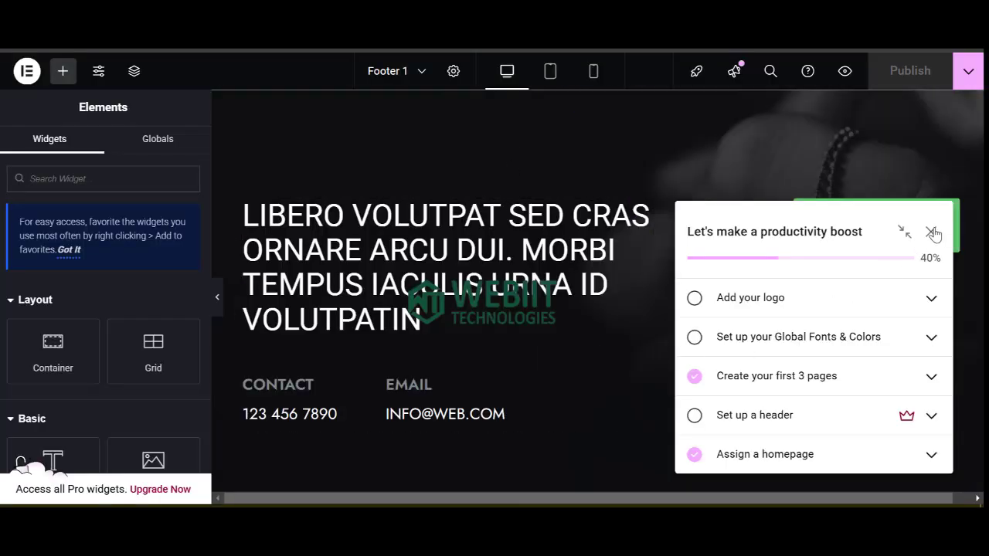
Dismiss the checklist and Launchpad popups and open the footer mission text in the Text Editor.
{"action": "left_click", "coordinate": [933, 234]}
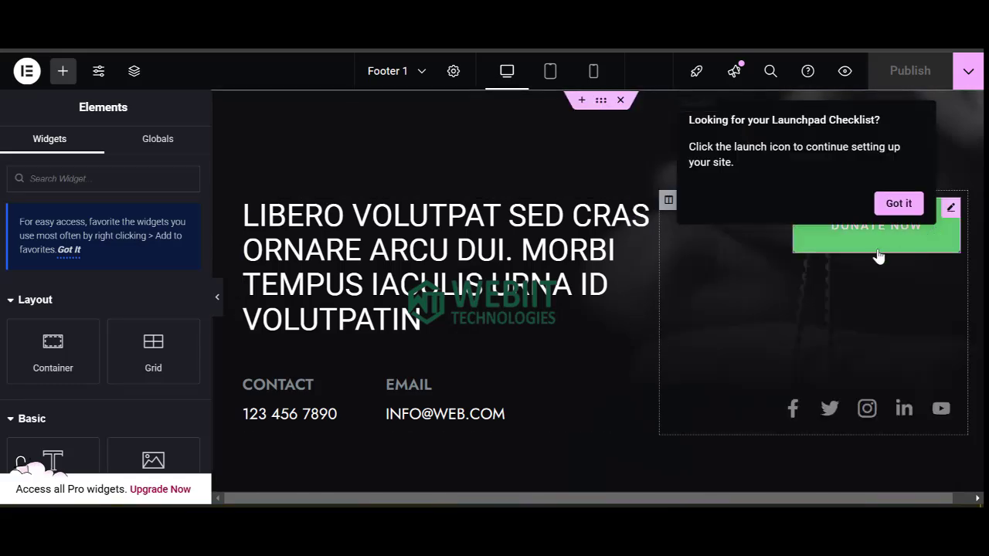
{"action": "left_click", "coordinate": [883, 203]}
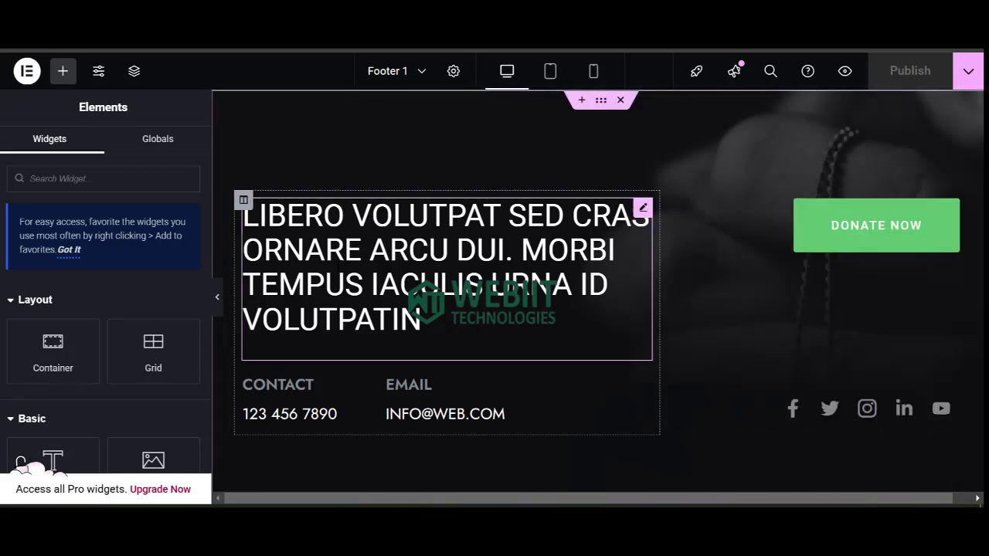
{"action": "left_click", "coordinate": [341, 284]}
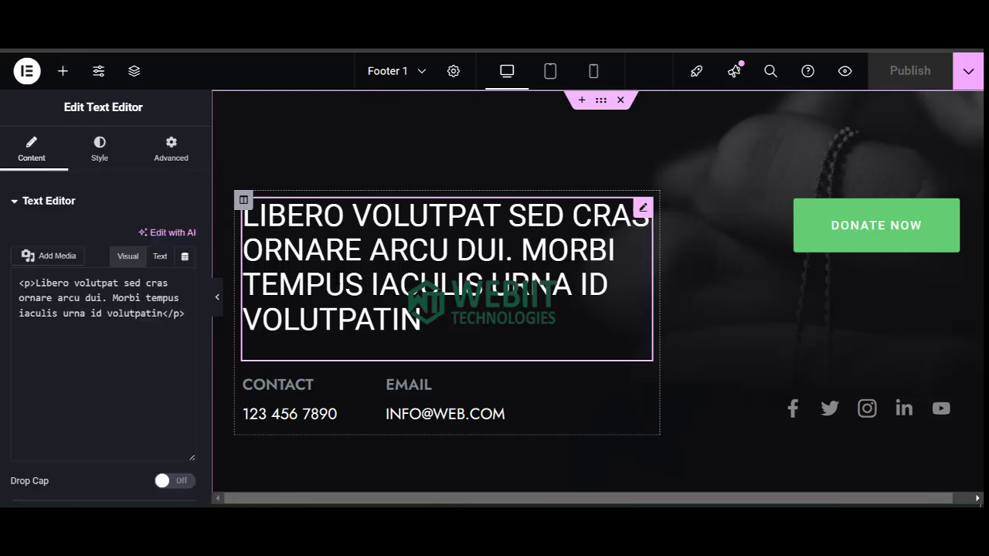
{"action": "left_click", "coordinate": [91, 373]}
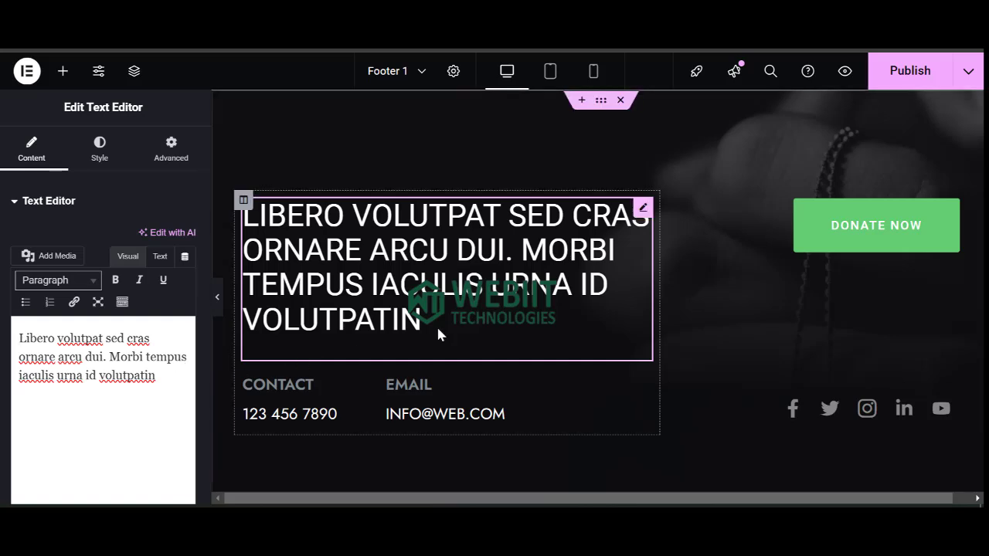
{"action": "key", "text": "alt+Tab"}
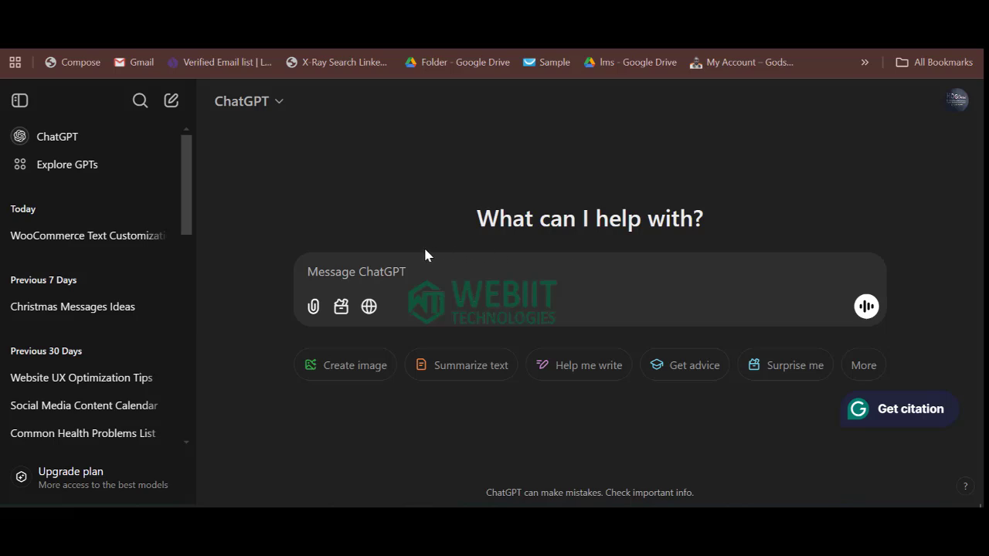
Ask ChatGPT to generate footer content for a church website.
{"action": "left_click", "coordinate": [351, 271]}
{"action": "type", "text": "generaye"}
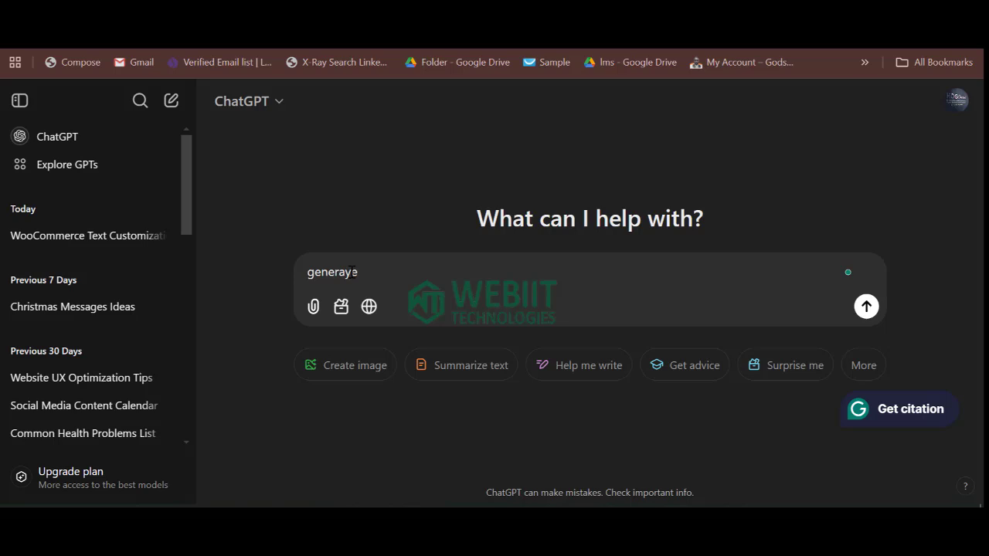
{"action": "key", "text": "BackSpace"}
{"action": "key", "text": "BackSpace"}
{"action": "type", "text": "teb"}
{"action": "key", "text": "BackSpace"}
{"action": "type", "text": "footer content fo"}
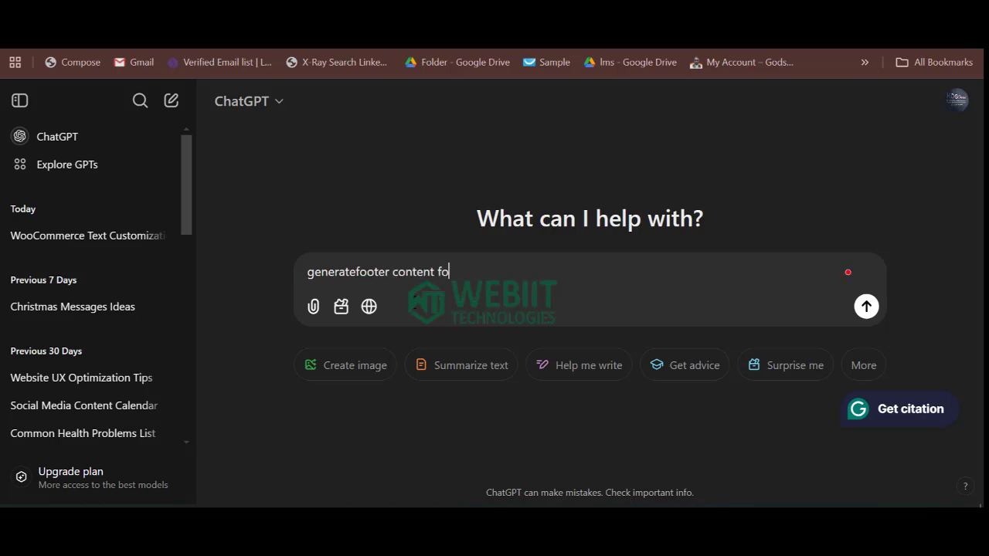
{"action": "type", "text": "r"}
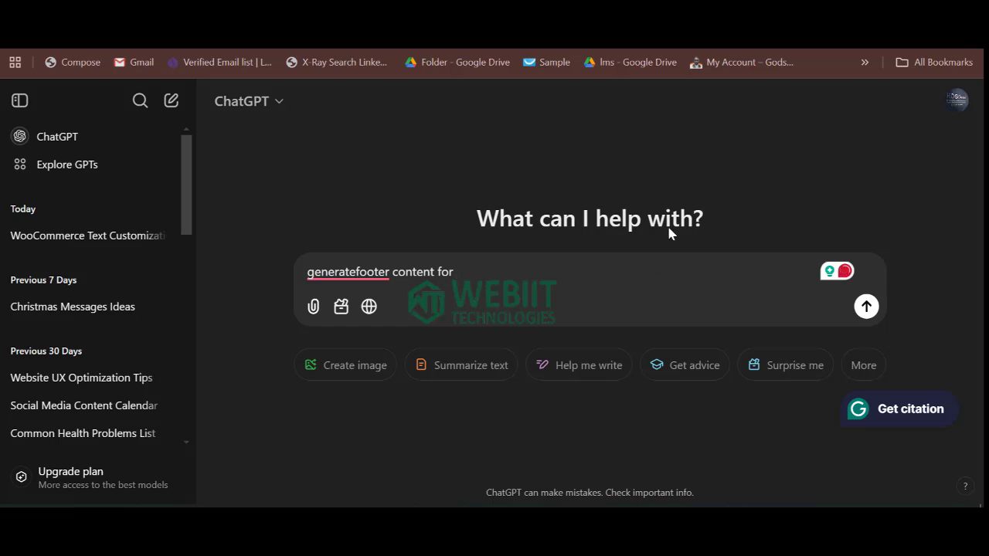
{"action": "left_click", "coordinate": [359, 272]}
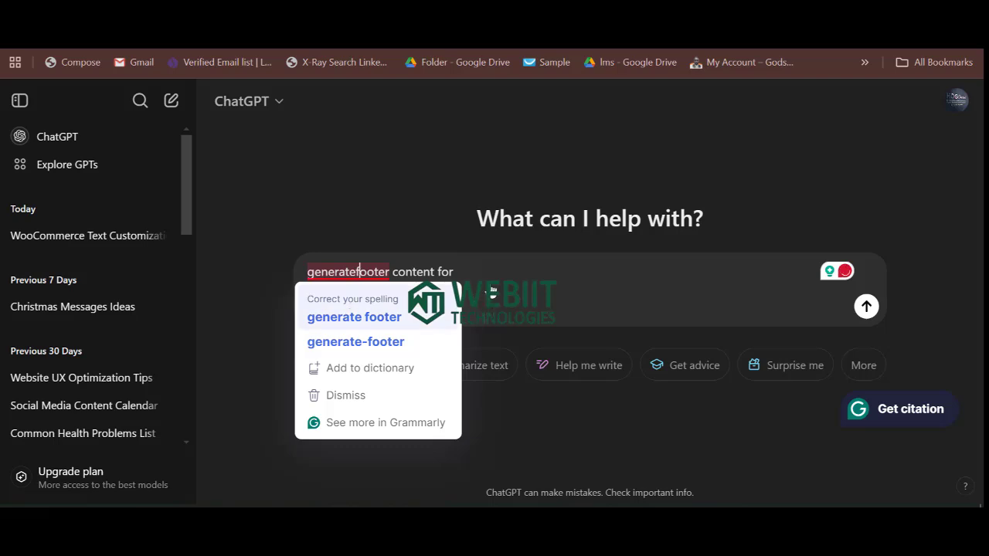
{"action": "left_click", "coordinate": [354, 317]}
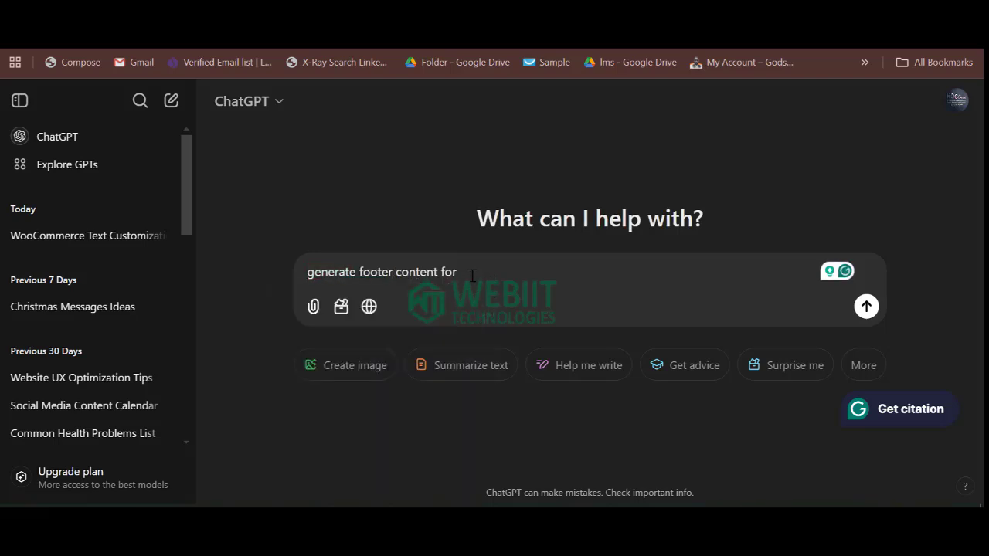
{"action": "type", "text": "churc"}
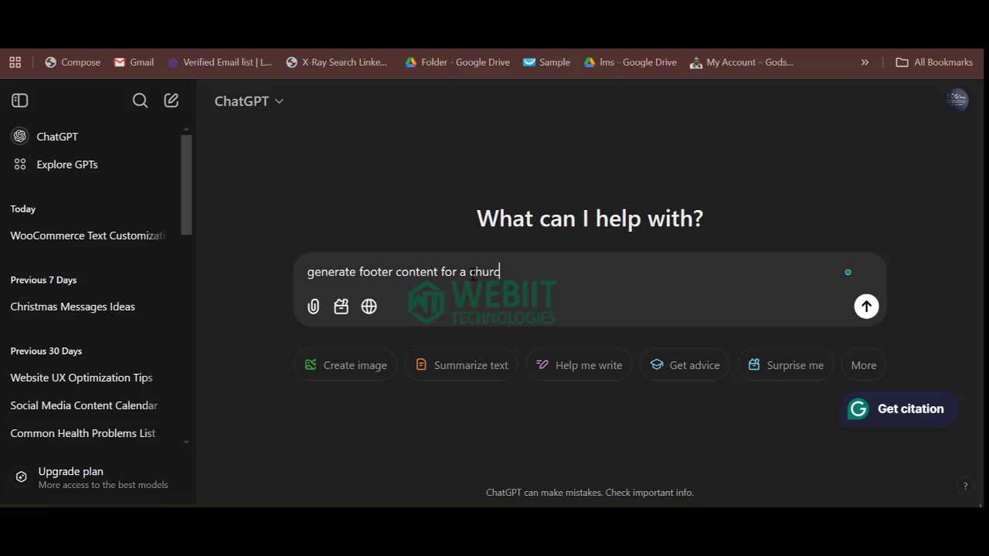
{"action": "type", "text": "h website"}
{"action": "key", "text": "Return"}
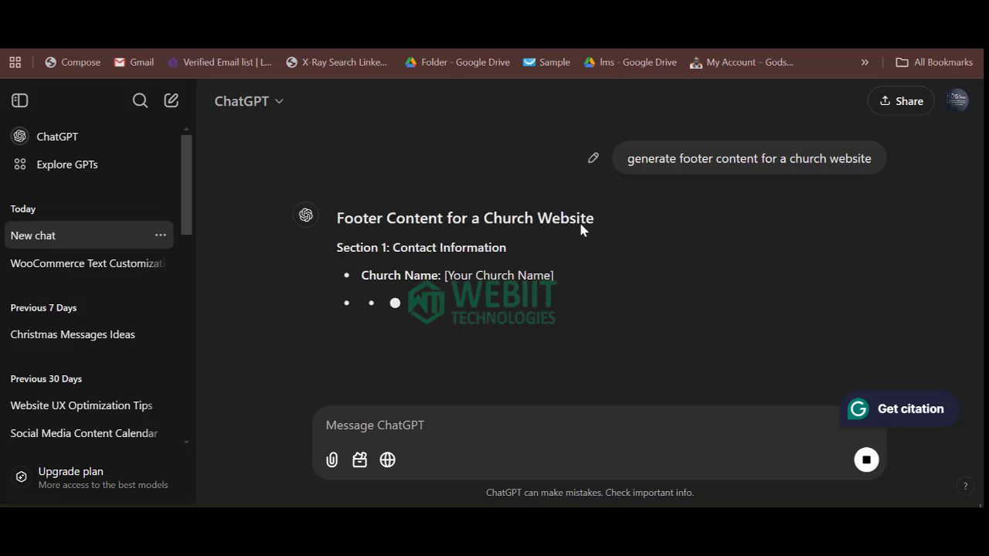
Copy the Mission Statement sentence from ChatGPT's reply.
{"action": "scroll", "coordinate": [458, 360], "scroll_direction": "down", "scroll_amount": 5}
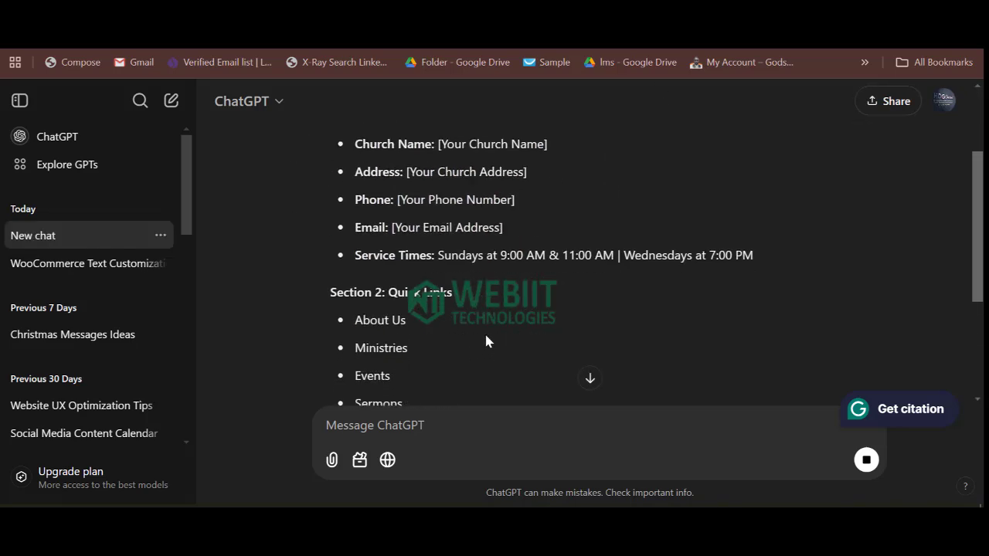
{"action": "scroll", "coordinate": [431, 361], "scroll_direction": "down", "scroll_amount": 5}
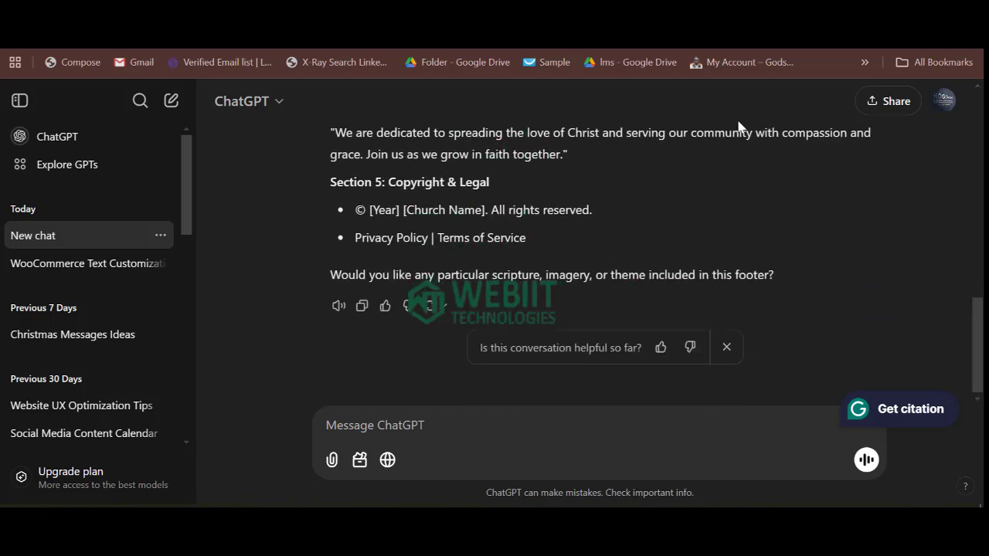
{"action": "scroll", "coordinate": [513, 289], "scroll_direction": "up", "scroll_amount": 2}
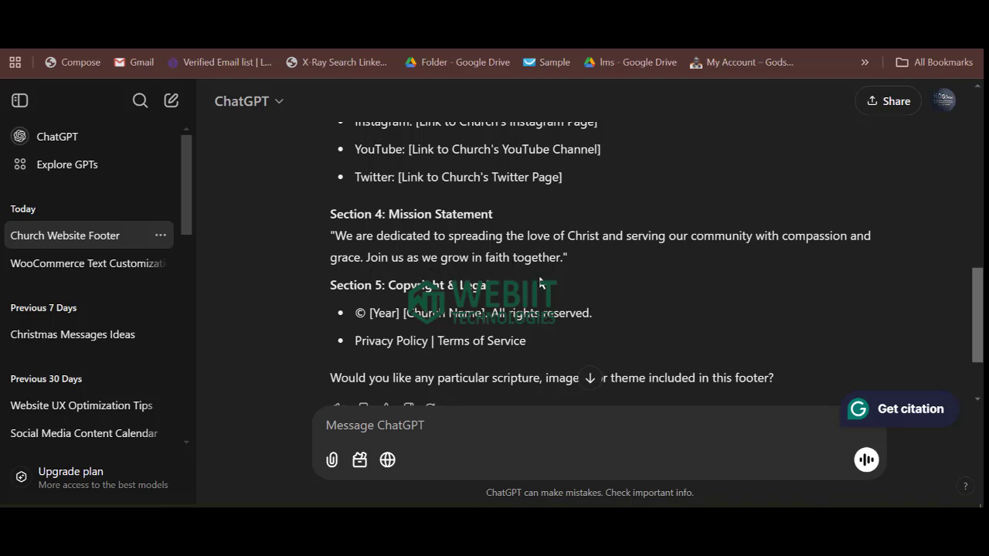
{"action": "left_click_drag", "start_coordinate": [566, 263], "coordinate": [335, 236]}
{"action": "key", "text": "ctrl+c"}
{"action": "right_click", "coordinate": [383, 249]}
{"action": "key", "text": "Escape"}
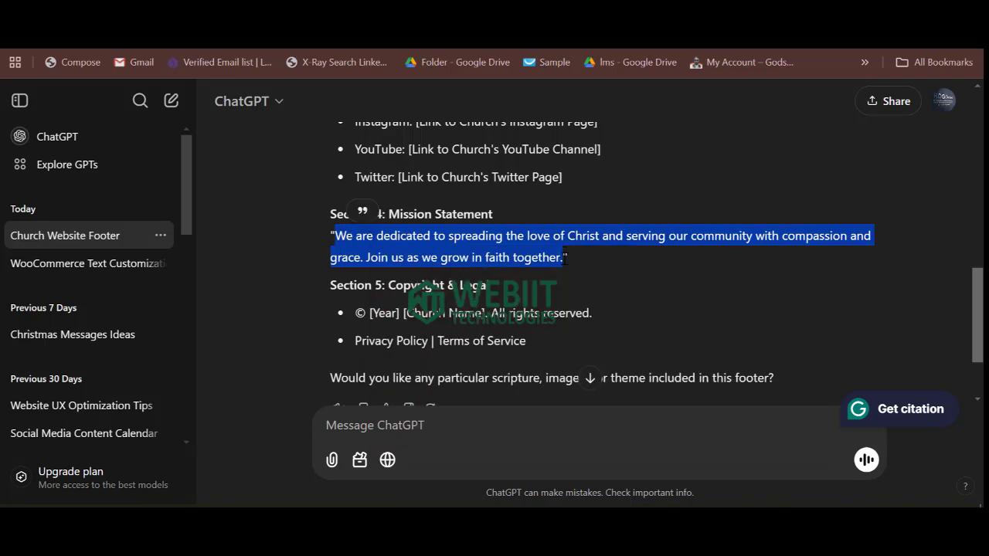
{"action": "right_click", "coordinate": [551, 269]}
{"action": "left_click", "coordinate": [558, 276]}
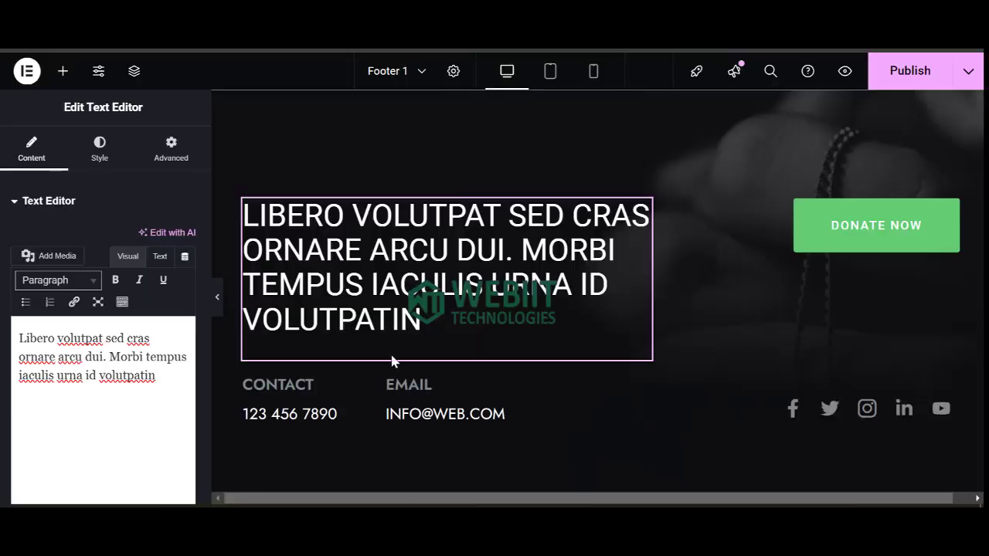
Replace the footer's placeholder paragraph with the pasted mission statement.
{"action": "left_click", "coordinate": [97, 376]}
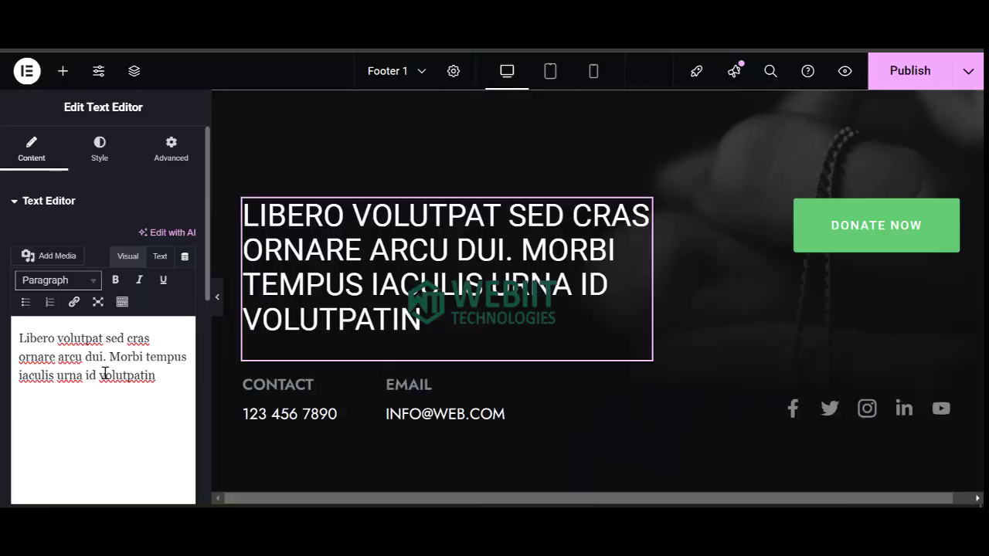
{"action": "key", "text": "ctrl+a"}
{"action": "key", "text": "ctrl+v"}
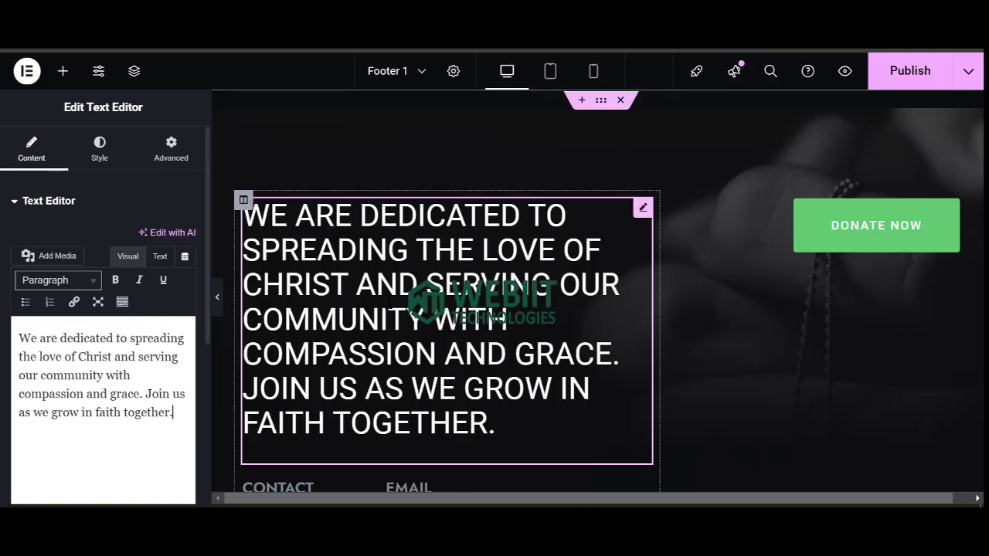
Set the paragraph typography to size 21 with Capitalize transform.
{"action": "left_click", "coordinate": [100, 150]}
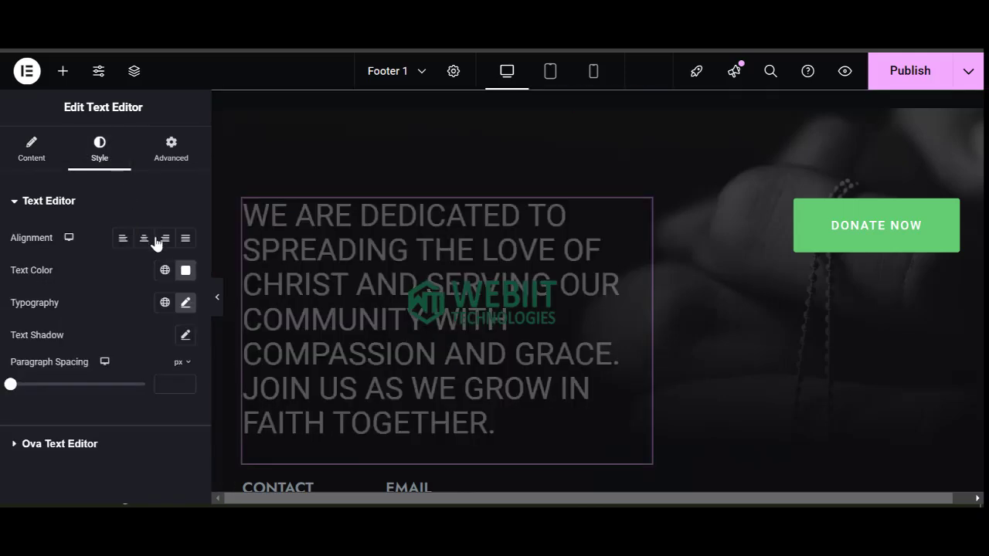
{"action": "left_click", "coordinate": [185, 304]}
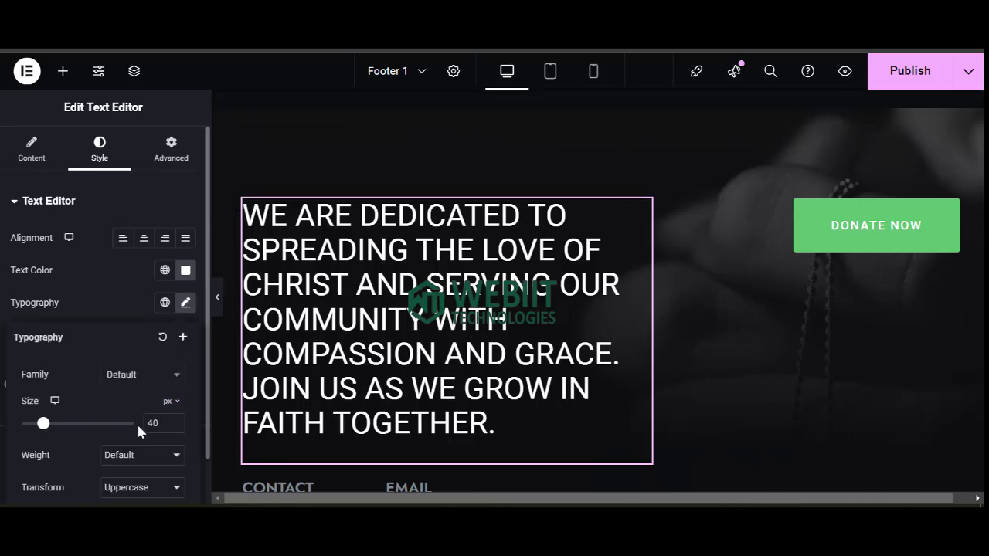
{"action": "left_click_drag", "start_coordinate": [43, 428], "coordinate": [32, 430]}
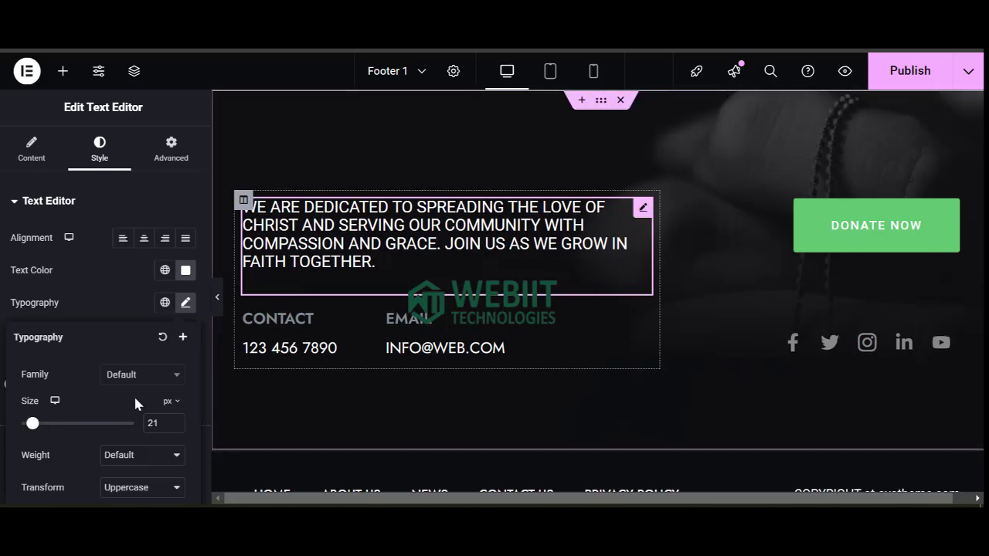
{"action": "scroll", "coordinate": [154, 421], "scroll_direction": "down", "scroll_amount": 1}
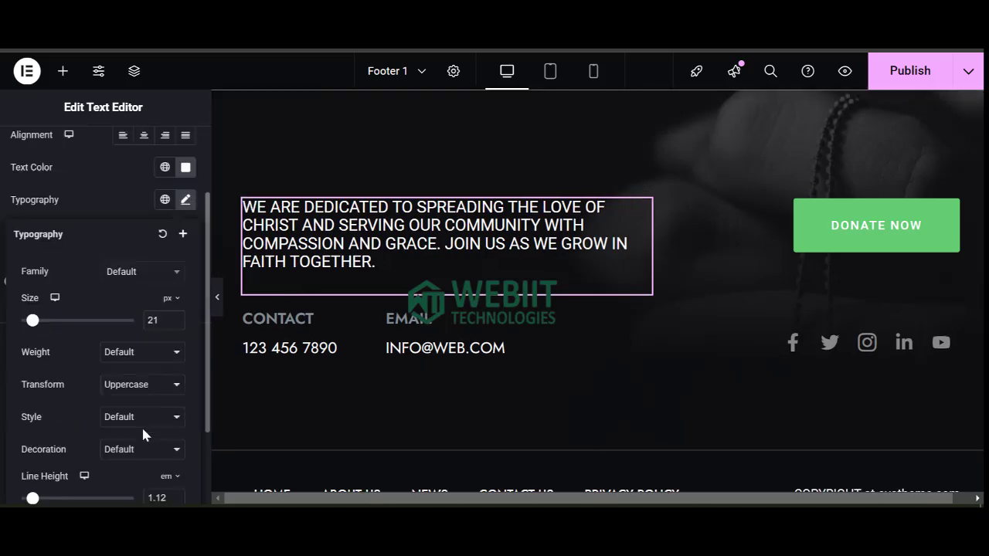
{"action": "left_click", "coordinate": [134, 386]}
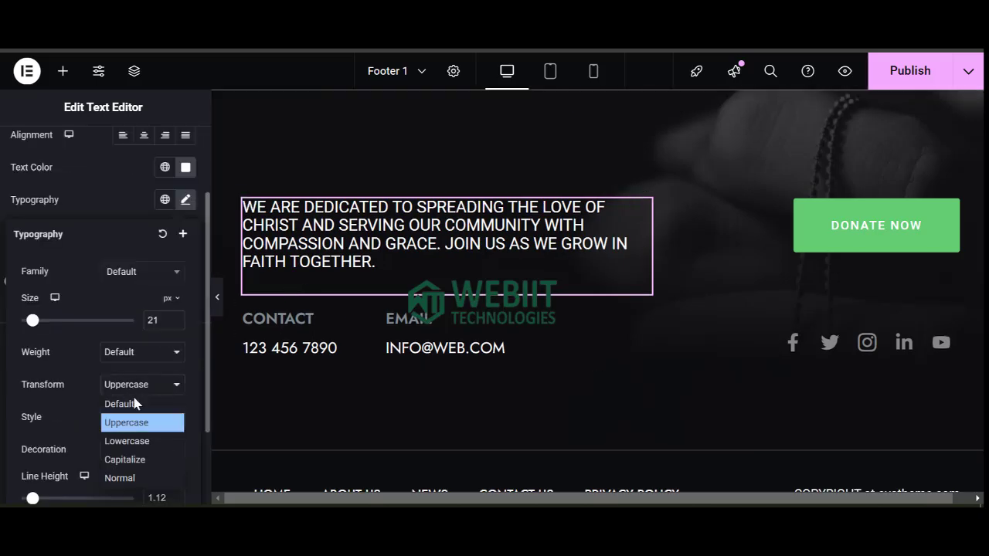
{"action": "left_click", "coordinate": [132, 460]}
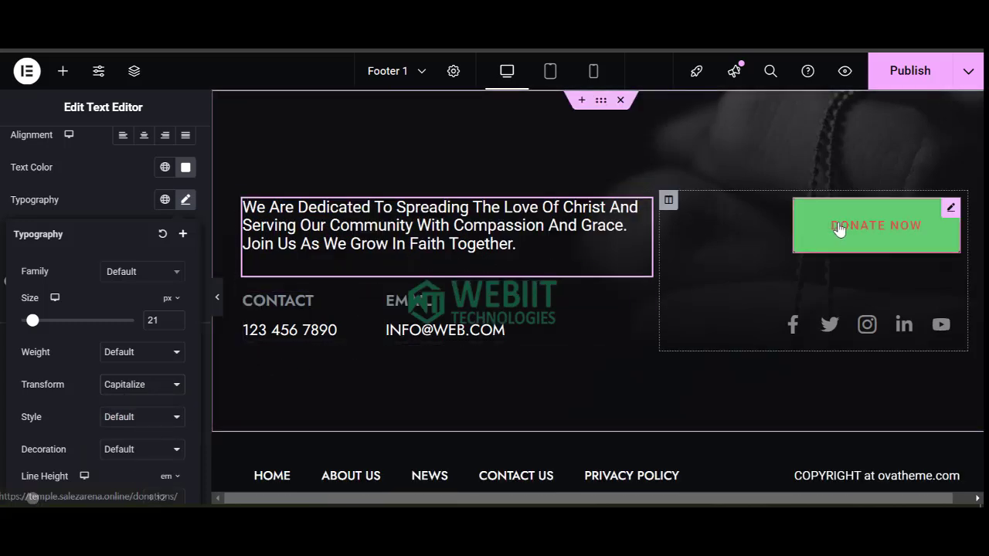
Publish the footer and replace the Contact Info phone number with the new one.
{"action": "left_click", "coordinate": [911, 75]}
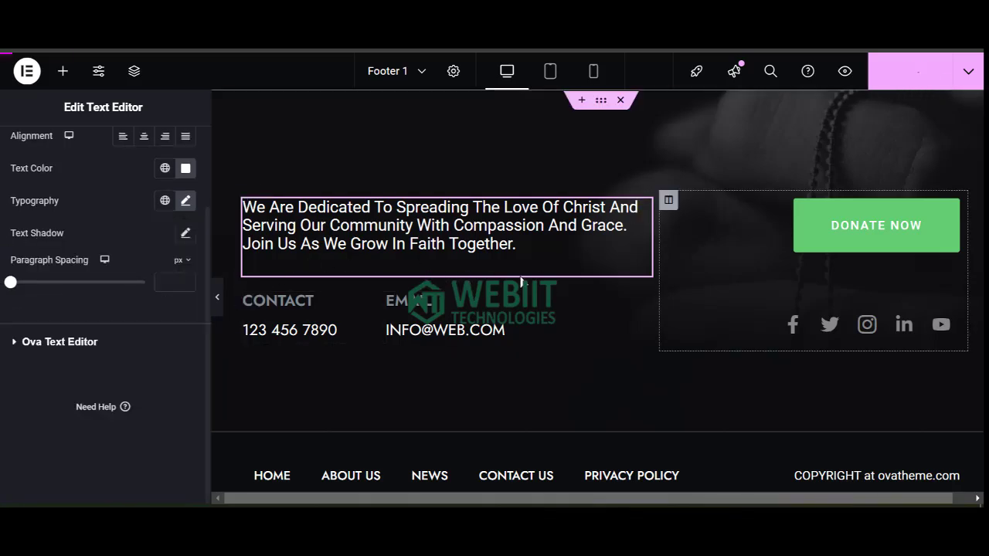
{"action": "left_click", "coordinate": [292, 327]}
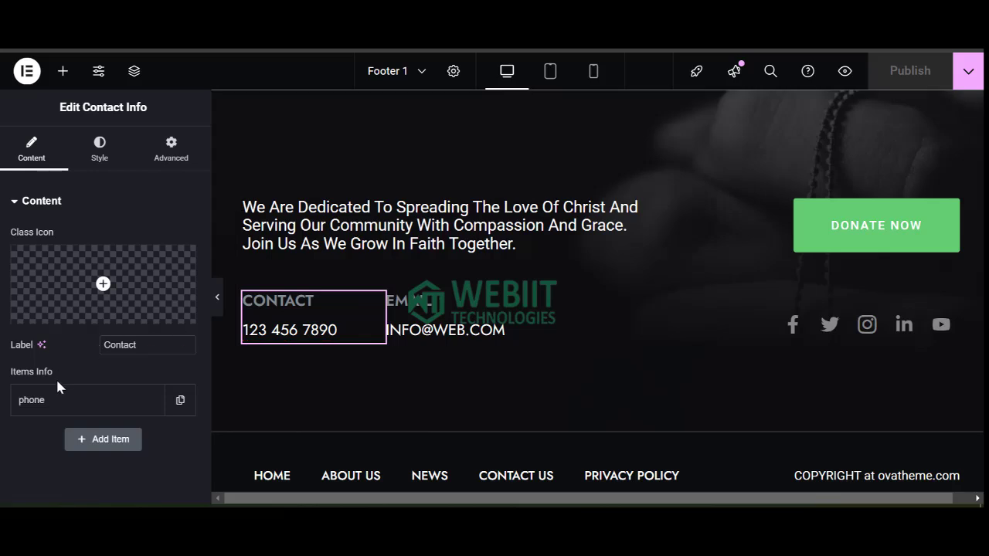
{"action": "left_click", "coordinate": [94, 408]}
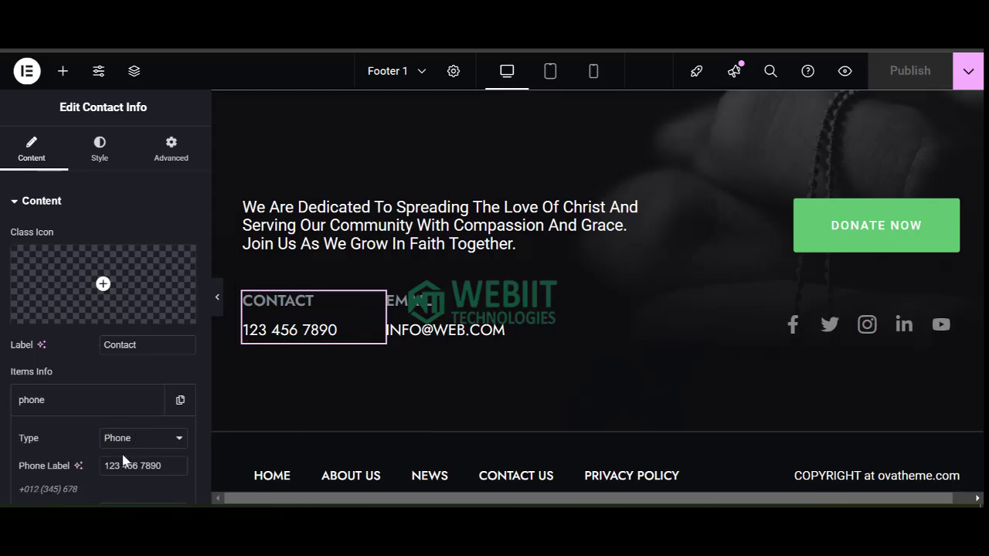
{"action": "left_click_drag", "start_coordinate": [104, 467], "coordinate": [169, 466]}
{"action": "key", "text": "BackSpace"}
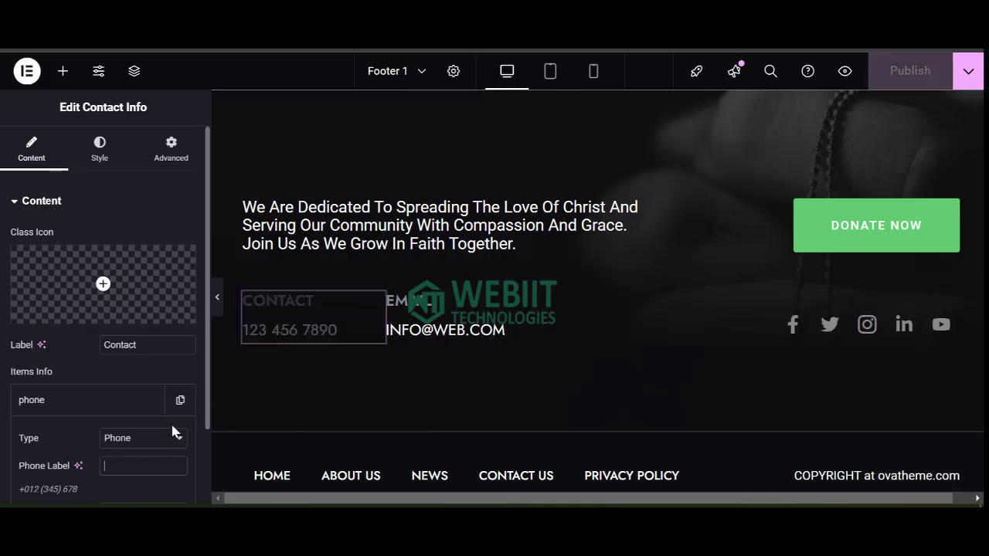
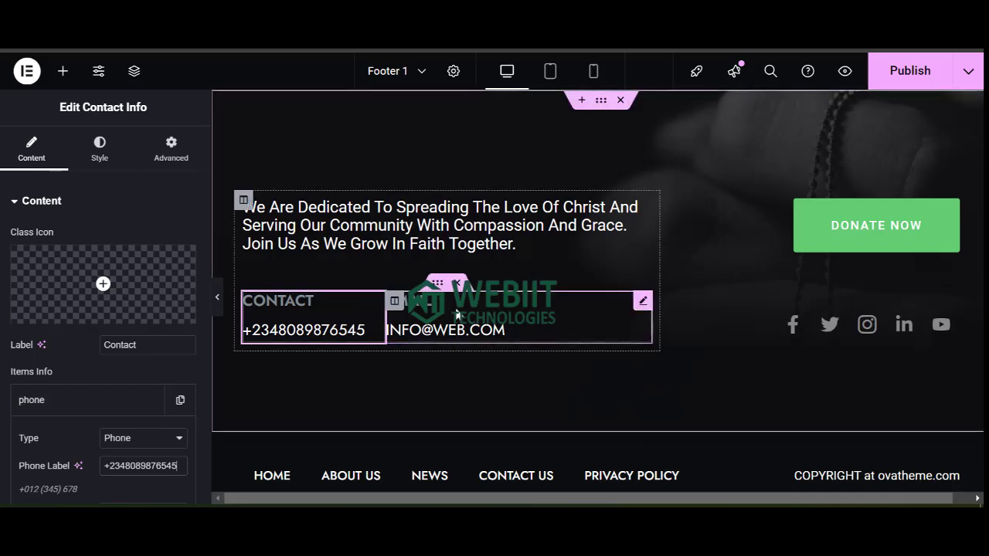
{"action": "left_click", "coordinate": [457, 321]}
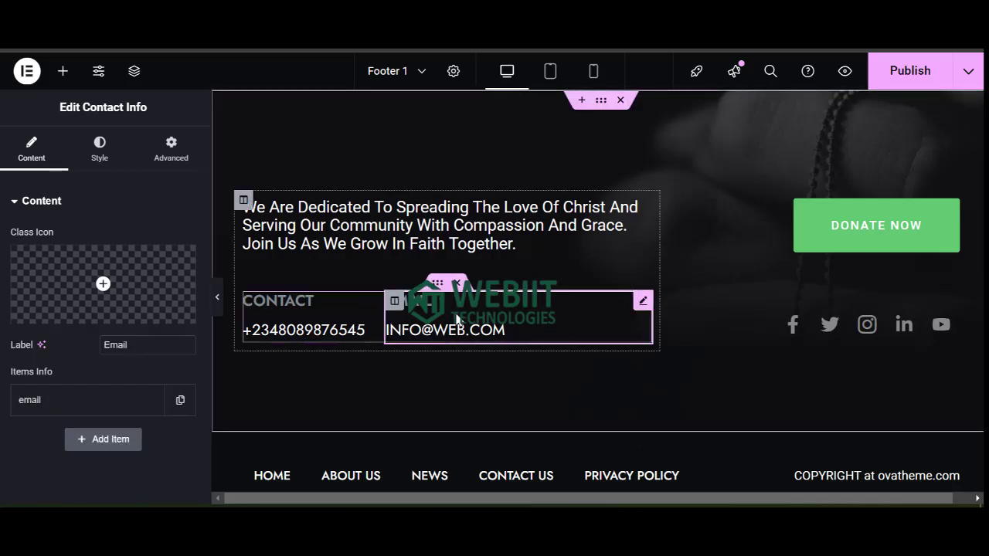
Change the Email Label's domain to form the church's own .org address.
{"action": "left_click", "coordinate": [85, 402]}
{"action": "left_click_drag", "start_coordinate": [129, 465], "coordinate": [170, 466]}
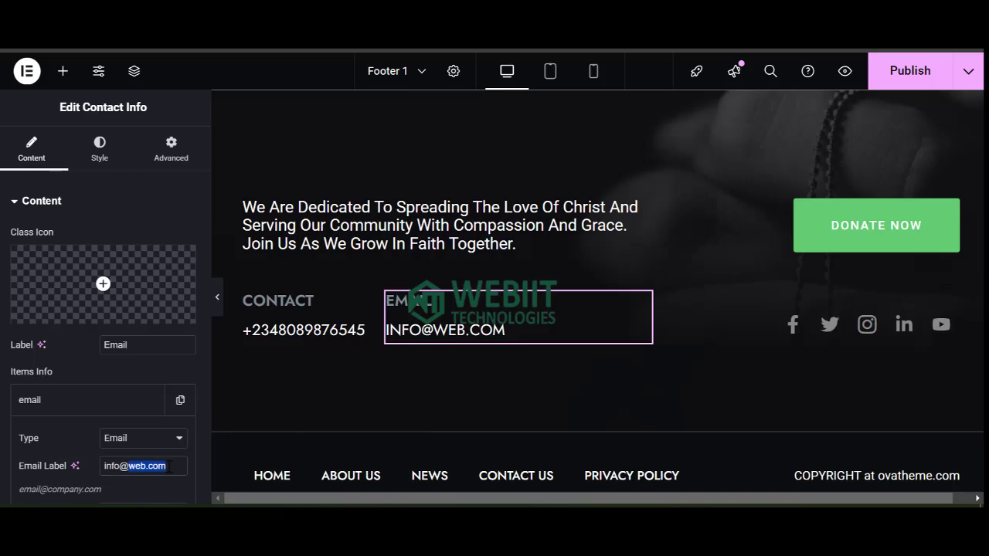
{"action": "key", "text": "BackSpace"}
{"action": "type", "text": "chu"}
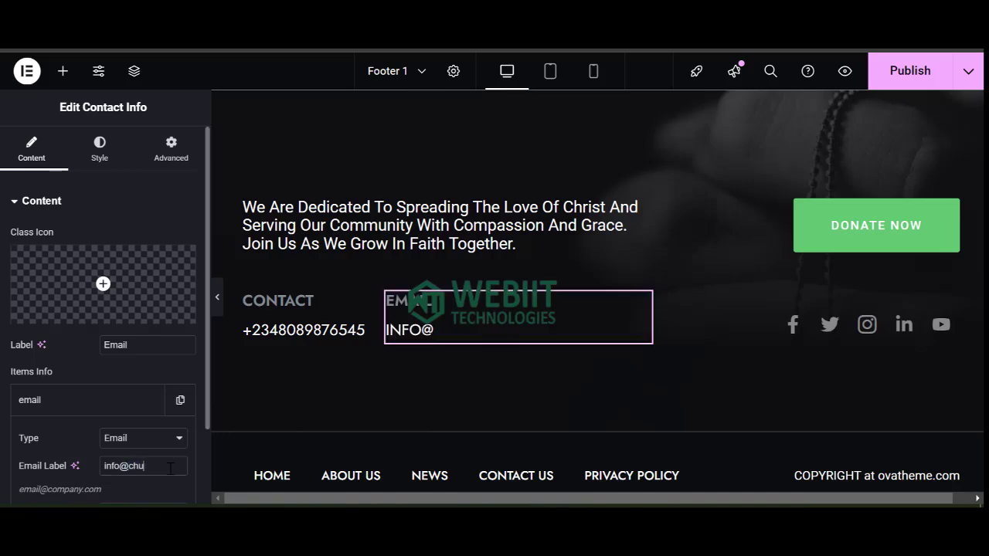
{"action": "type", "text": "rchwebsite"}
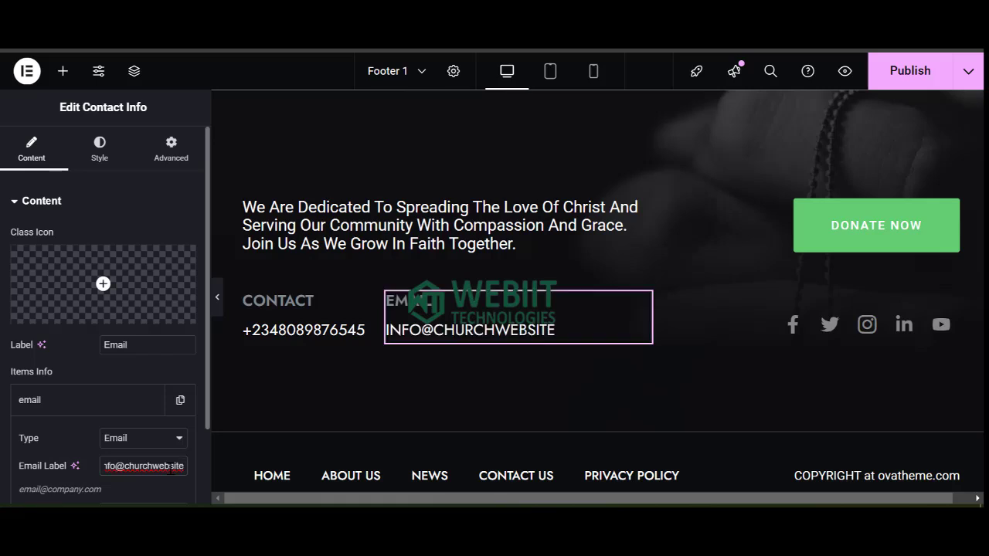
{"action": "type", "text": ".com"}
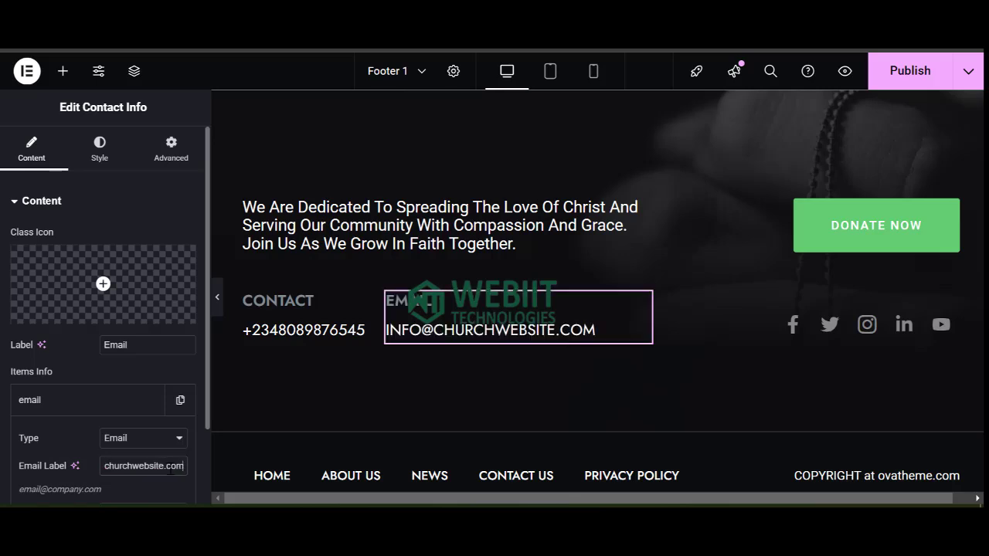
{"action": "key", "text": "BackSpace"}
{"action": "key", "text": "BackSpace"}
{"action": "key", "text": "BackSpace"}
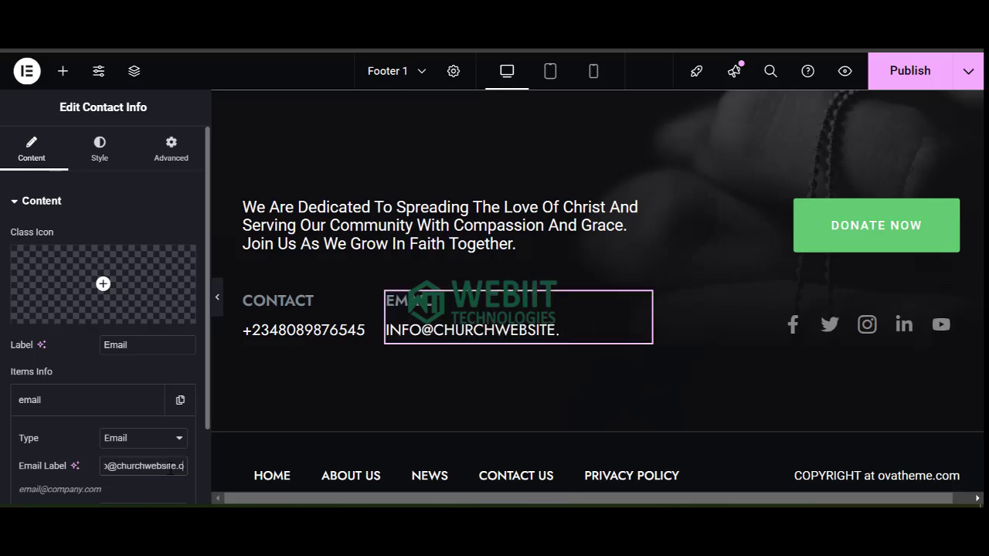
{"action": "type", "text": "org"}
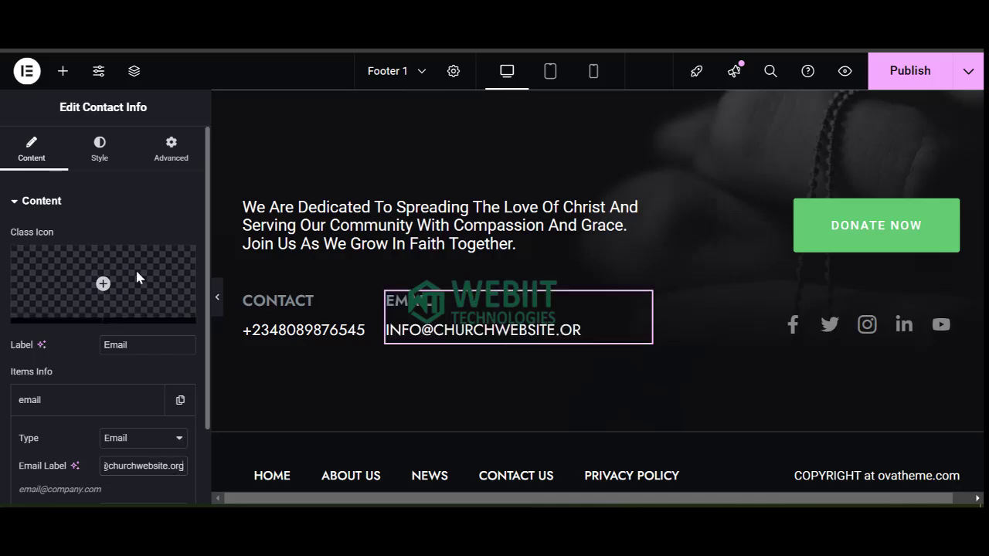
Copy the new church address into the Email Address link field.
{"action": "scroll", "coordinate": [141, 381], "scroll_direction": "down", "scroll_amount": 2}
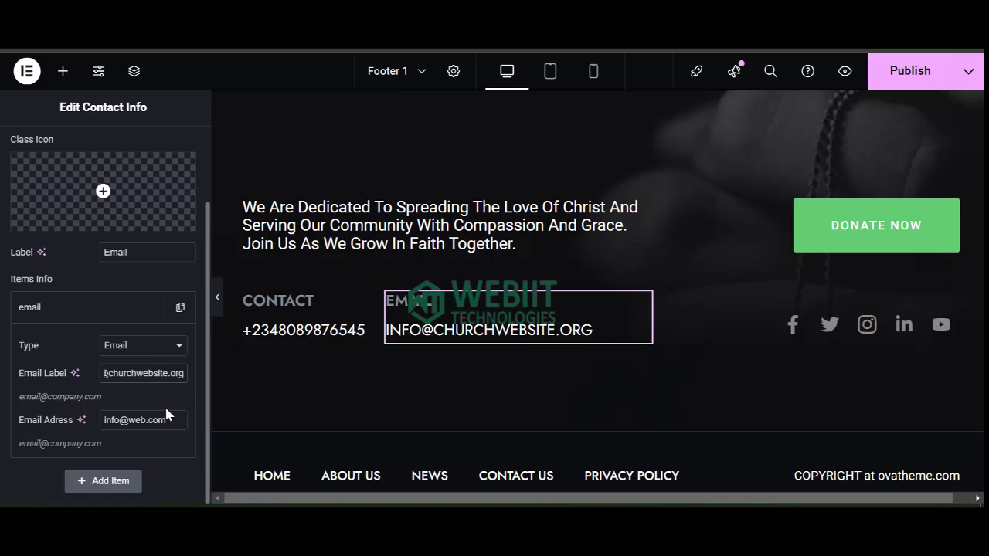
{"action": "key", "text": "ctrl+a"}
{"action": "left_click", "coordinate": [141, 421]}
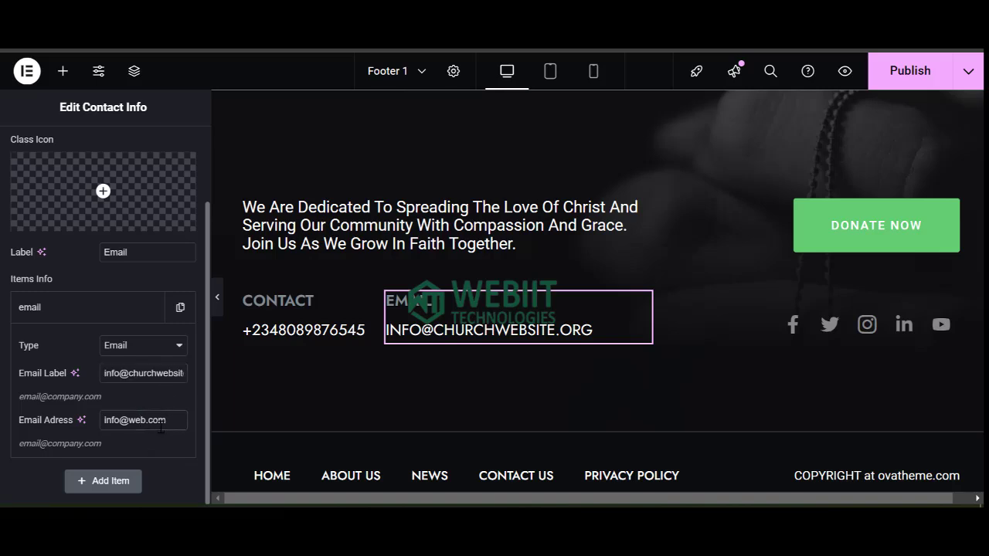
{"action": "key", "text": "ctrl+a"}
{"action": "key", "text": "ctrl+v"}
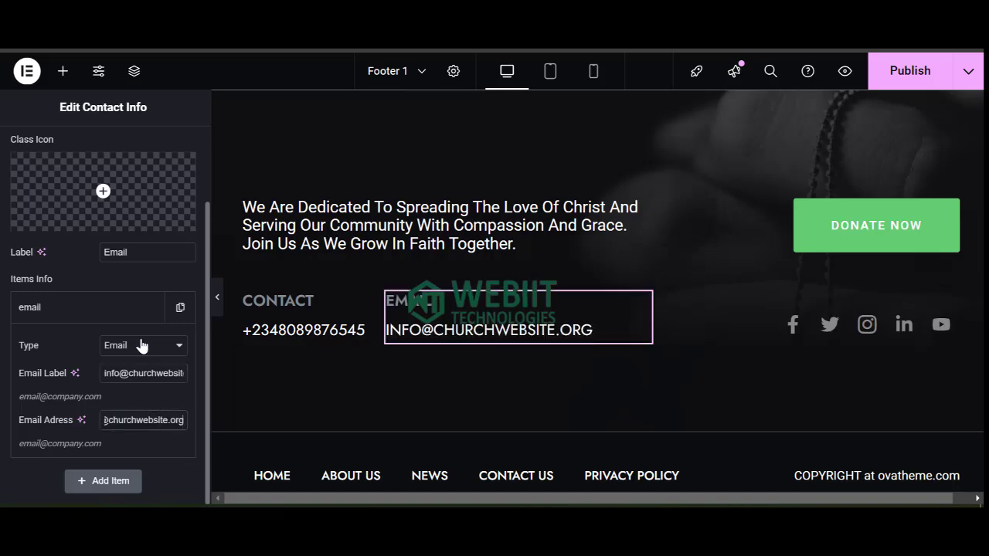
{"action": "scroll", "coordinate": [106, 187], "scroll_direction": "up", "scroll_amount": 2}
Set the email text's Typography Transform to Lowercase.
{"action": "left_click", "coordinate": [99, 148]}
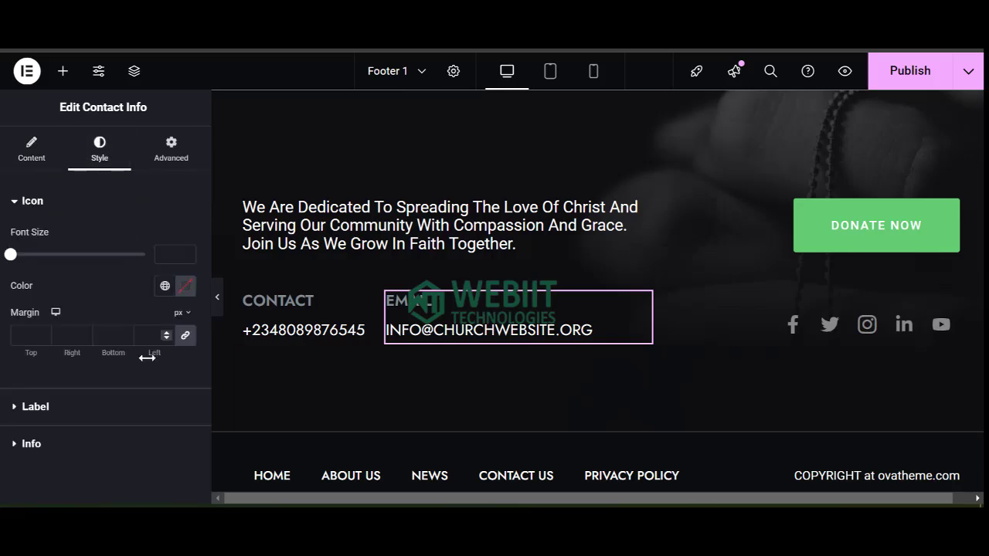
{"action": "left_click", "coordinate": [35, 408]}
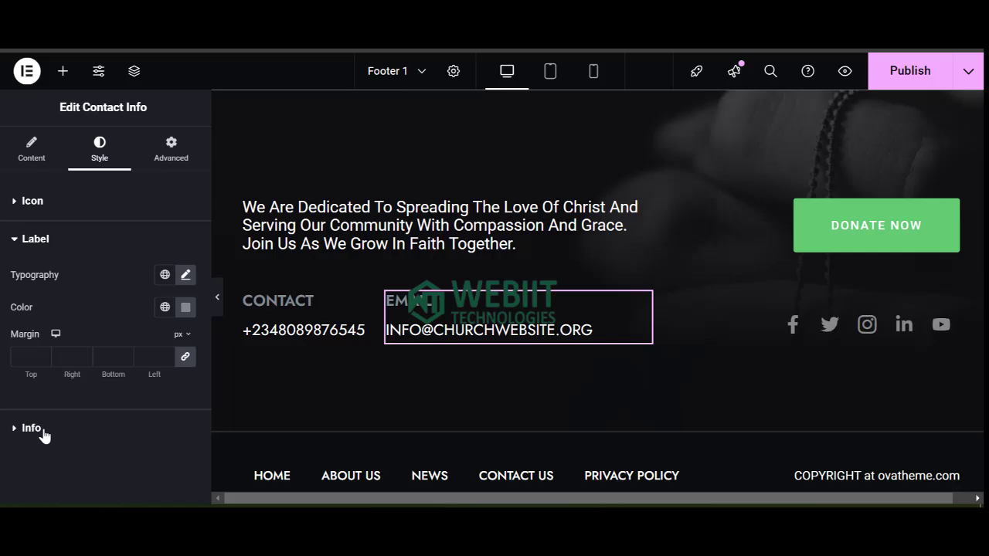
{"action": "left_click", "coordinate": [31, 428]}
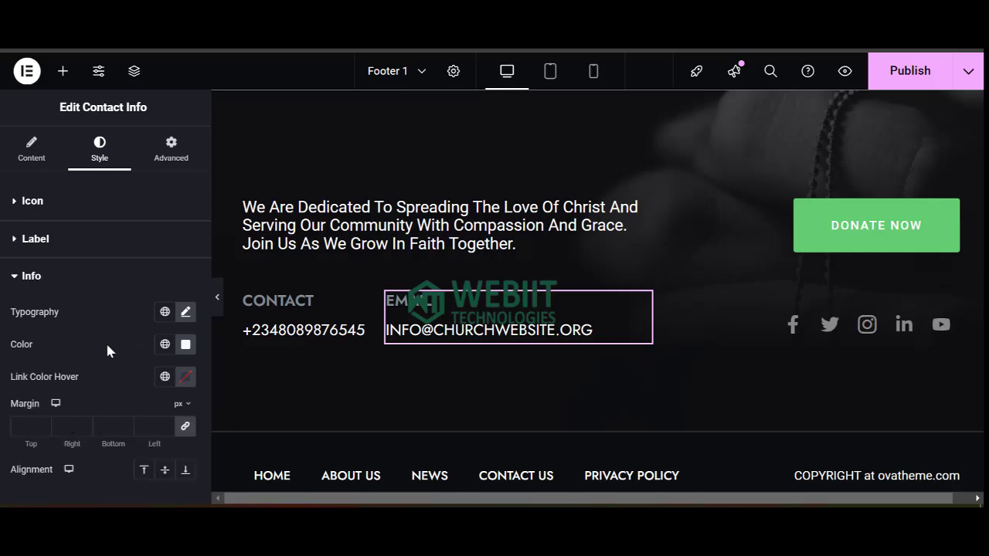
{"action": "left_click", "coordinate": [185, 313]}
{"action": "scroll", "coordinate": [143, 421], "scroll_direction": "down", "scroll_amount": 3}
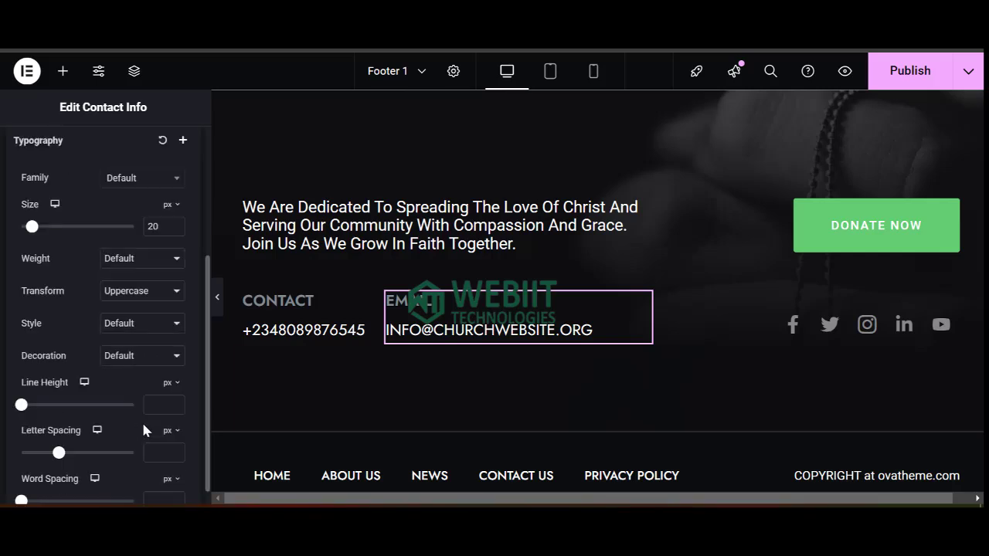
{"action": "left_click", "coordinate": [136, 301]}
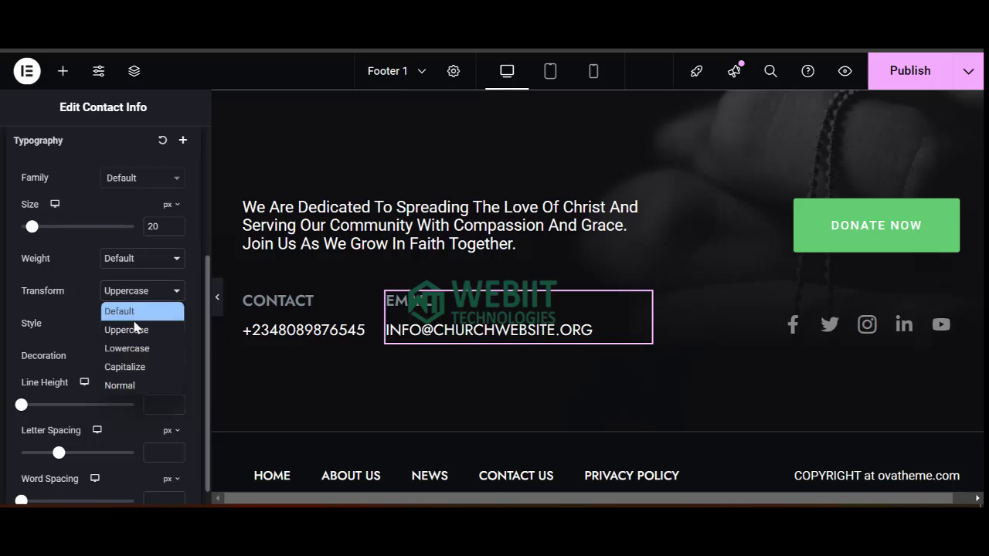
{"action": "left_click", "coordinate": [142, 367]}
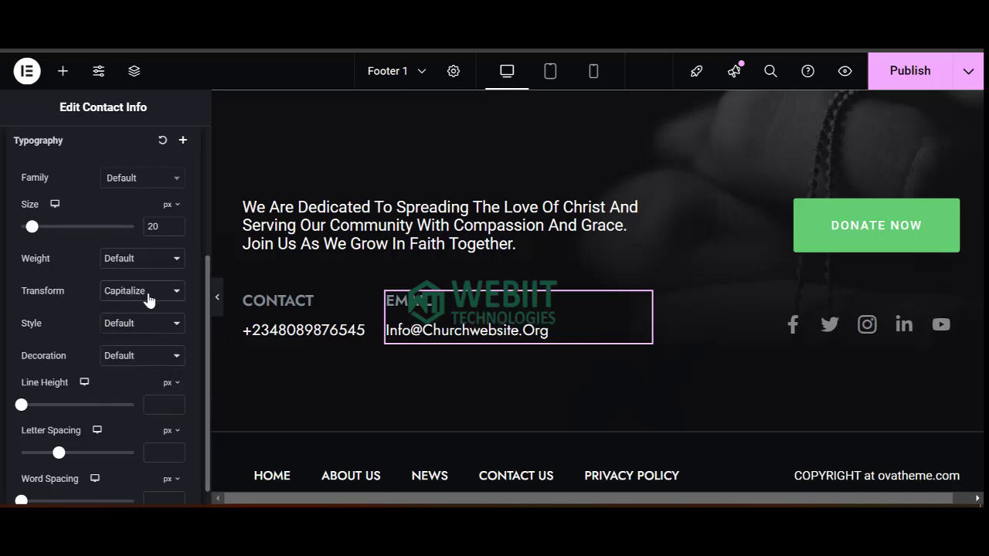
{"action": "left_click", "coordinate": [147, 293]}
{"action": "left_click", "coordinate": [142, 350]}
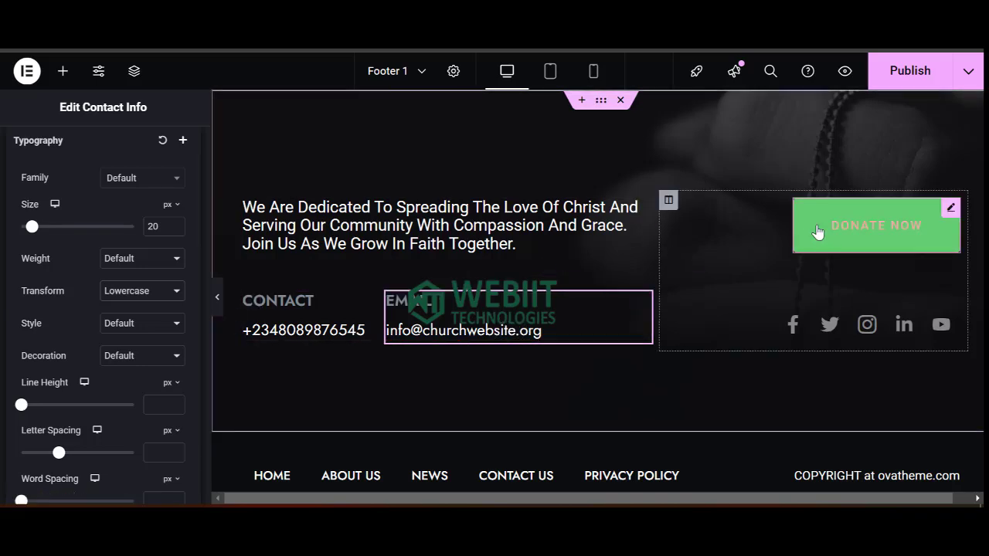
Select the social icons widget, check the Facebook F item, and edit the Youtube Link field.
{"action": "left_click", "coordinate": [834, 341]}
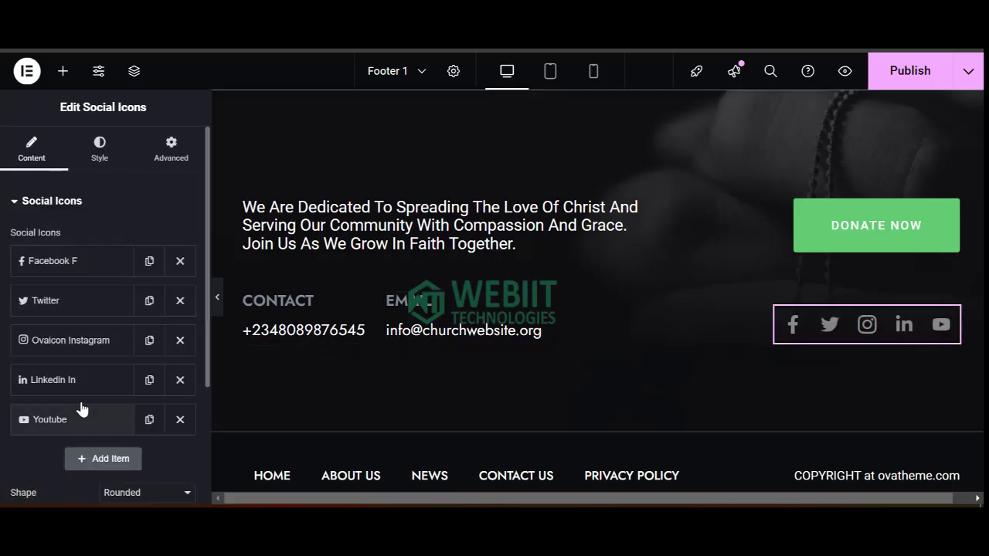
{"action": "left_click", "coordinate": [58, 266]}
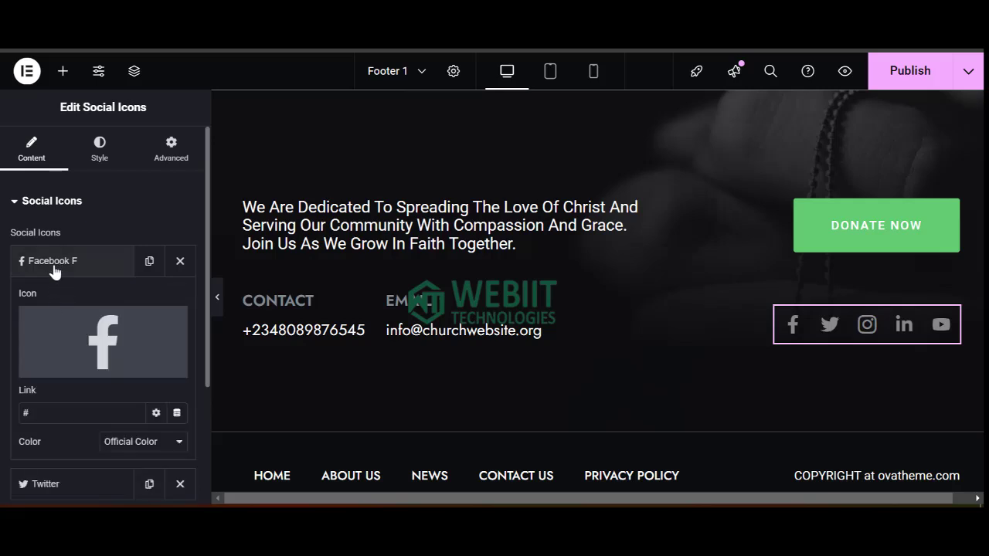
{"action": "left_click", "coordinate": [57, 266]}
{"action": "left_click", "coordinate": [58, 262]}
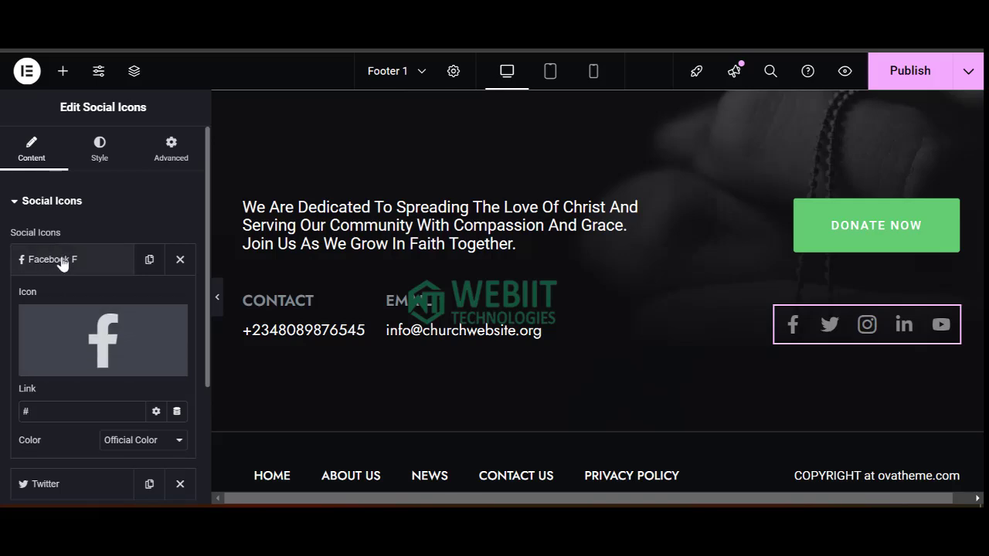
{"action": "left_click", "coordinate": [99, 265]}
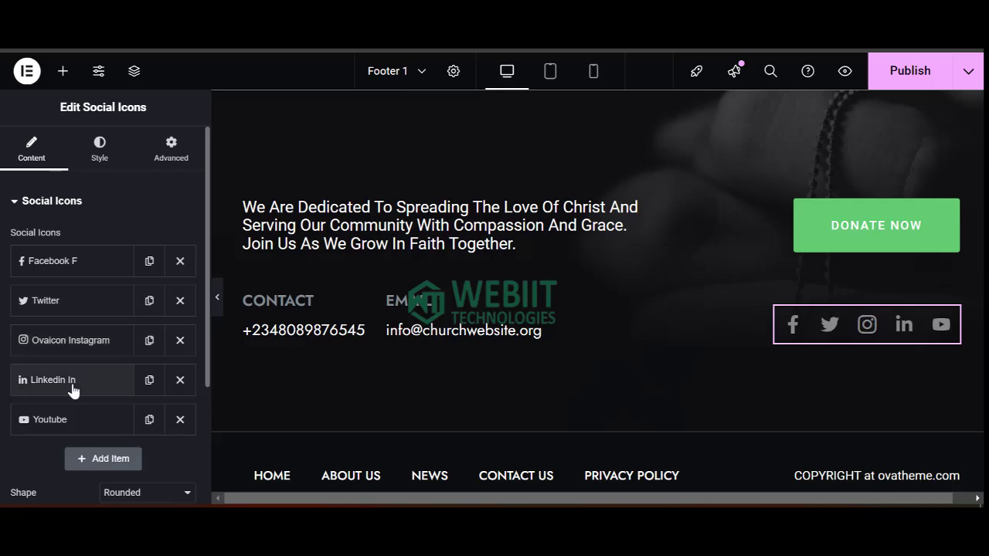
{"action": "left_click", "coordinate": [70, 421]}
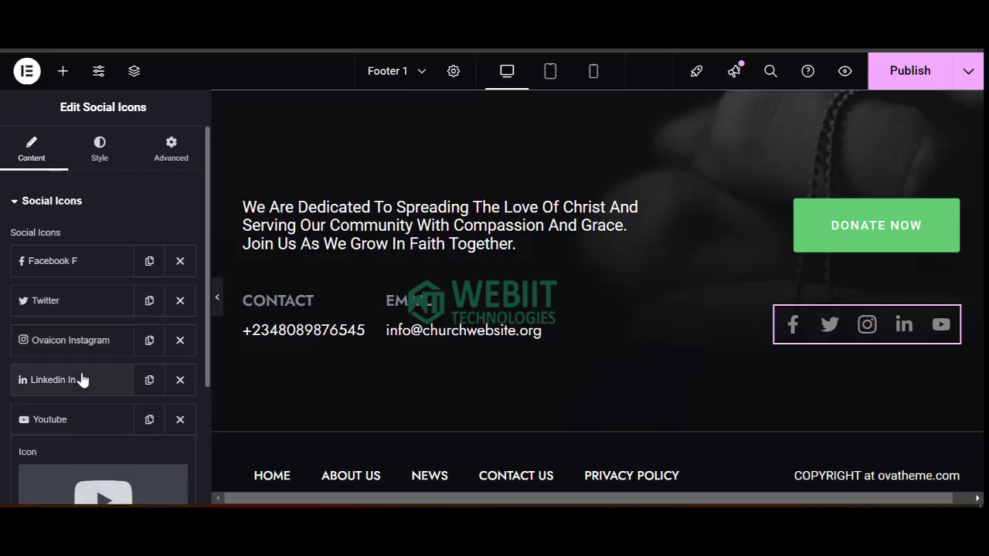
{"action": "scroll", "coordinate": [89, 346], "scroll_direction": "down", "scroll_amount": 3}
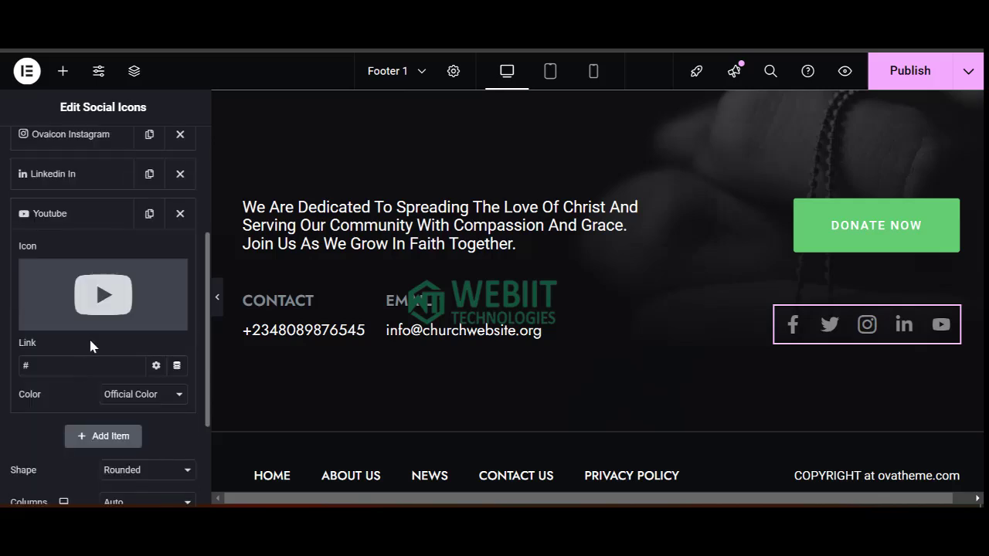
{"action": "left_click", "coordinate": [52, 363]}
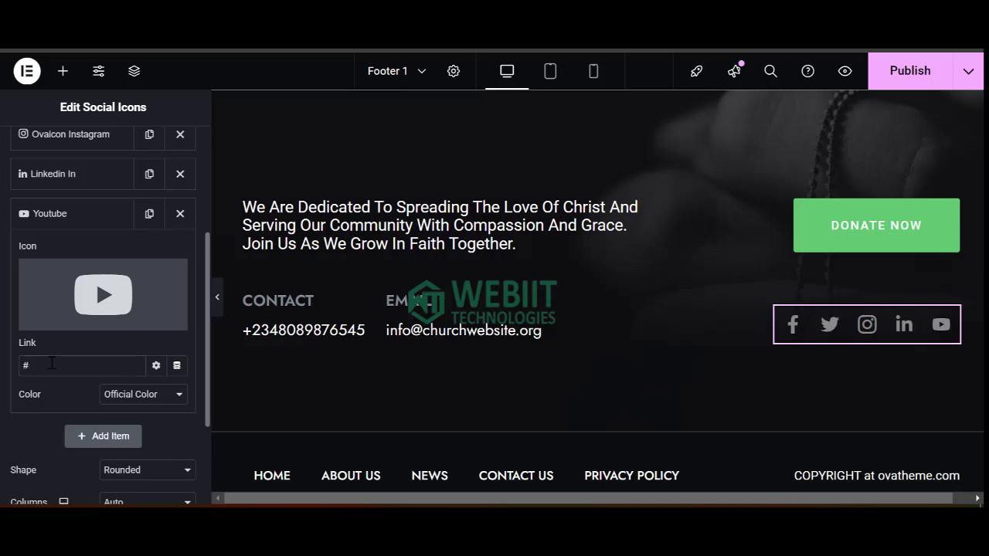
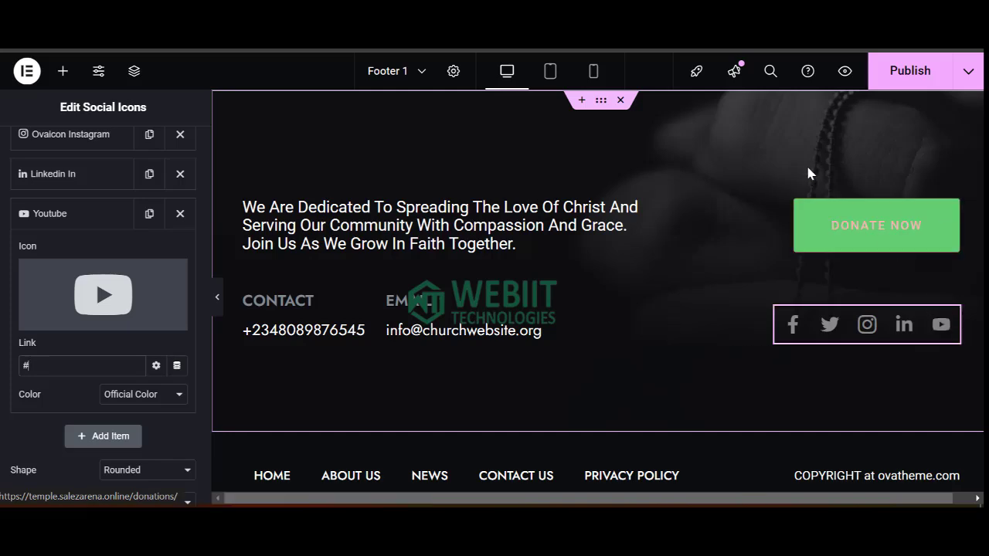
Publish Footer 1 with its new five-icon social row beside the donate button.
{"action": "left_click", "coordinate": [909, 74]}
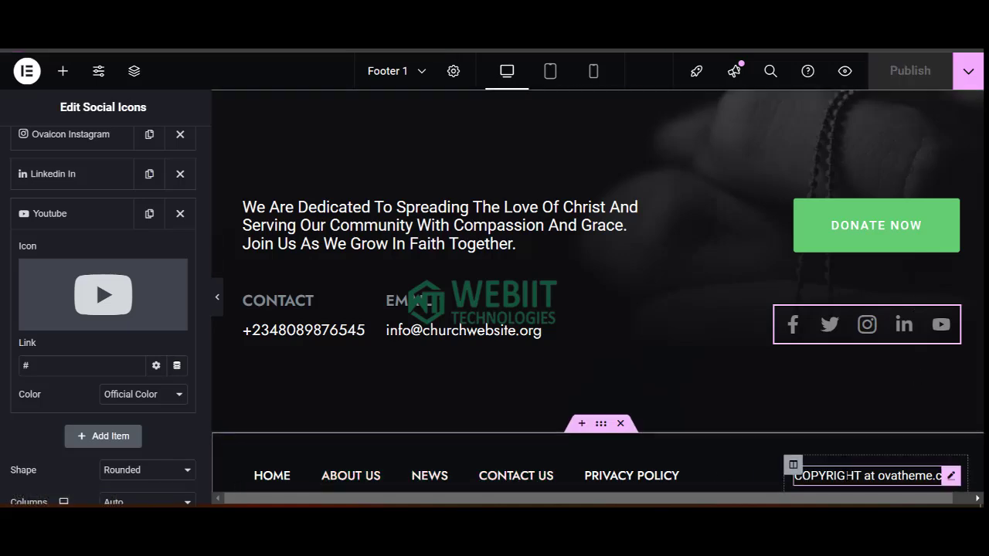
Replace the 'COPYRIGHT at ovatheme.com' text with 'All Rights Reserved - Church Website'.
{"action": "left_click", "coordinate": [865, 476]}
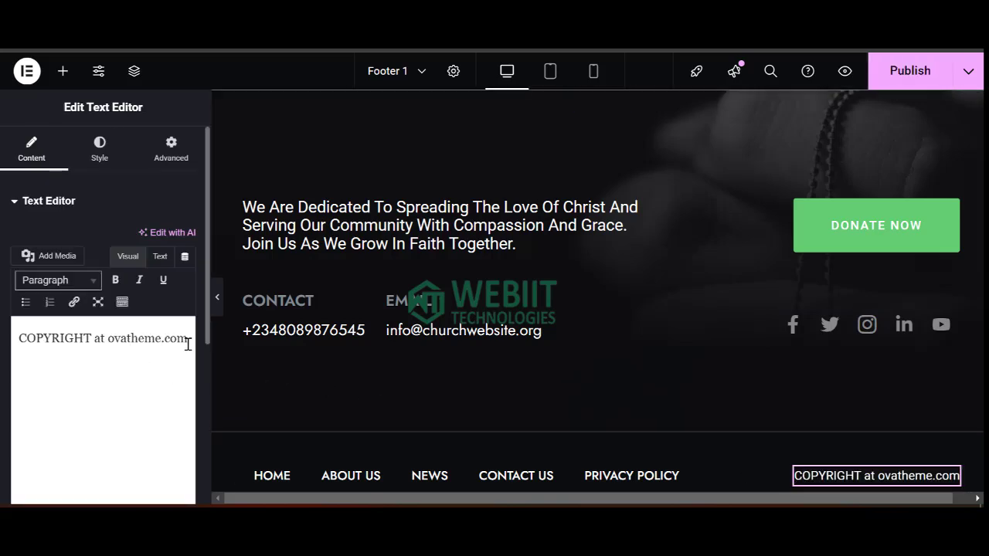
{"action": "triple_click", "coordinate": [44, 340]}
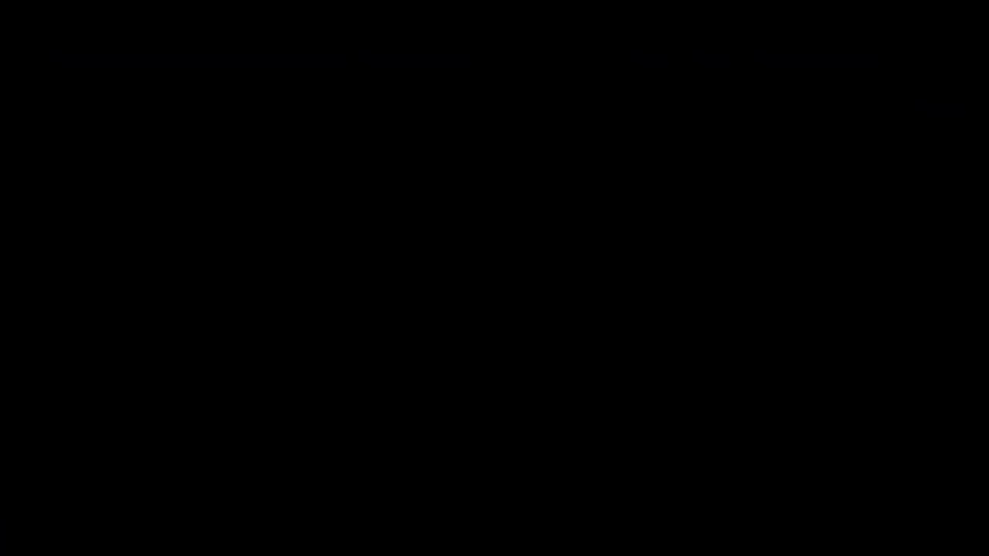
{"action": "type", "text": "eserved"}
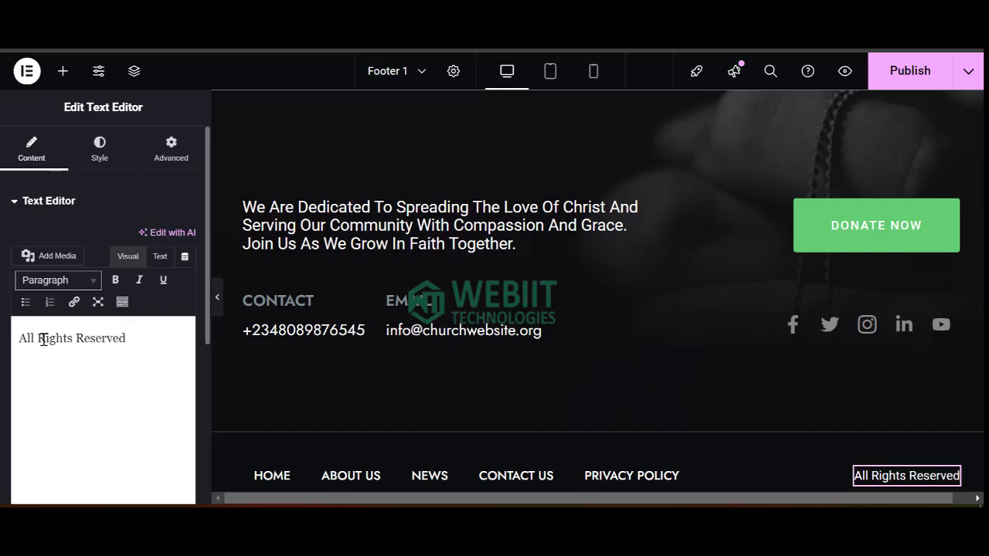
{"action": "type", "text": " -"}
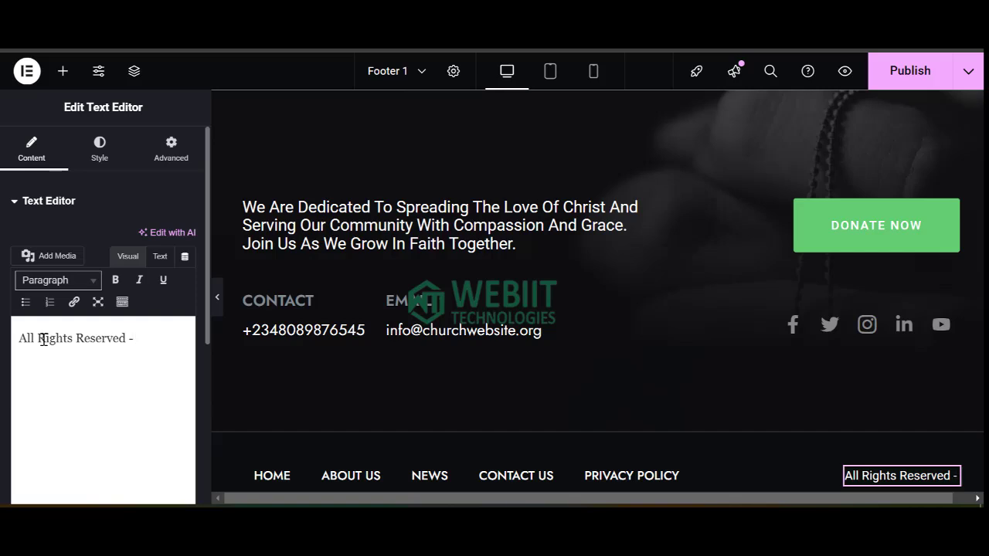
{"action": "type", "text": " Chu"}
{"action": "key", "text": "BackSpace"}
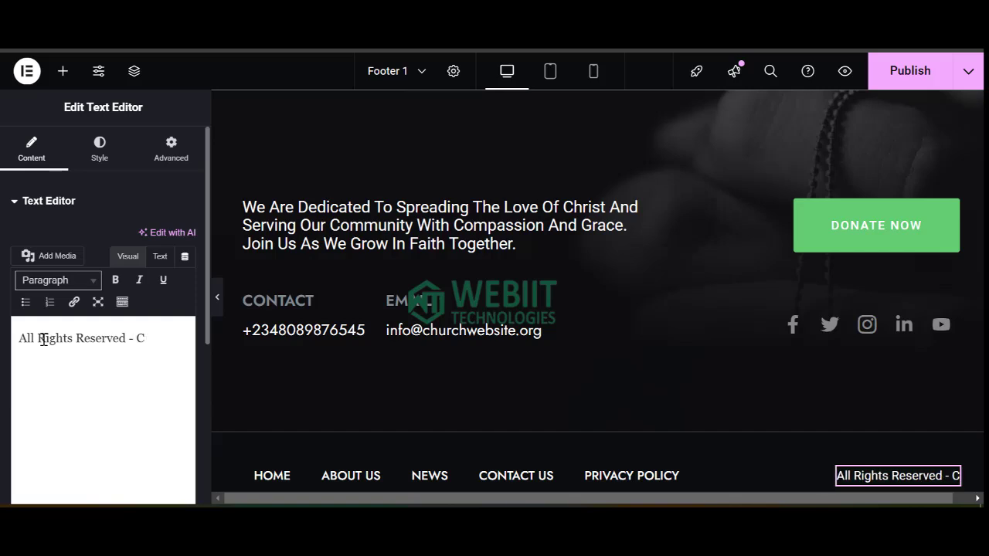
{"action": "type", "text": "hurch Website"}
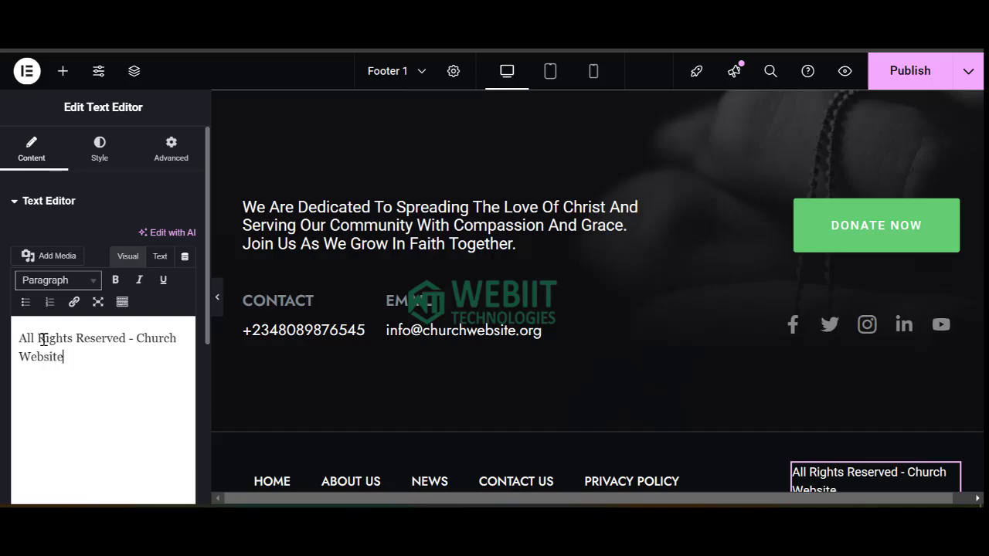
{"action": "scroll", "coordinate": [448, 378], "scroll_direction": "down", "scroll_amount": 2}
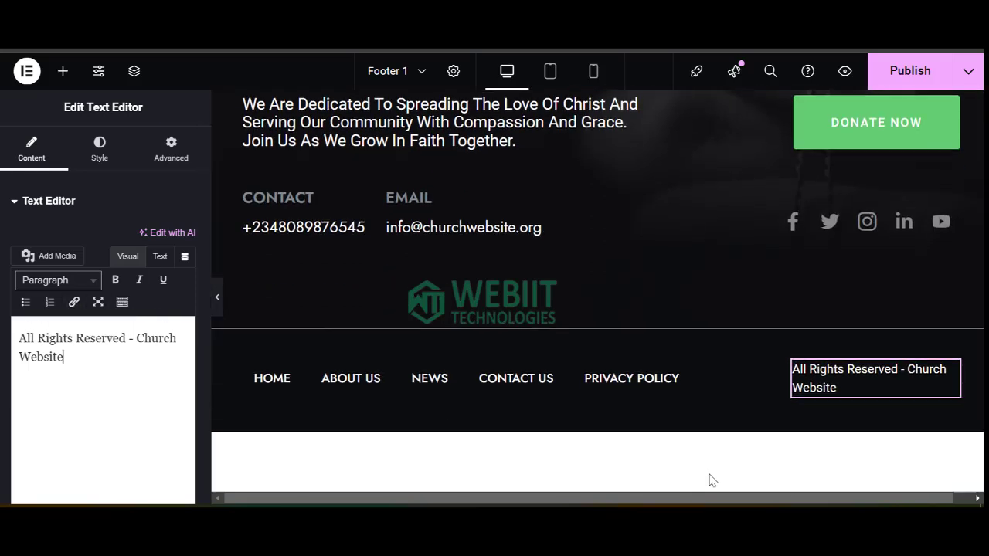
Drag the footer column divider left to widen the copyright column.
{"action": "left_click_drag", "start_coordinate": [784, 377], "coordinate": [696, 376]}
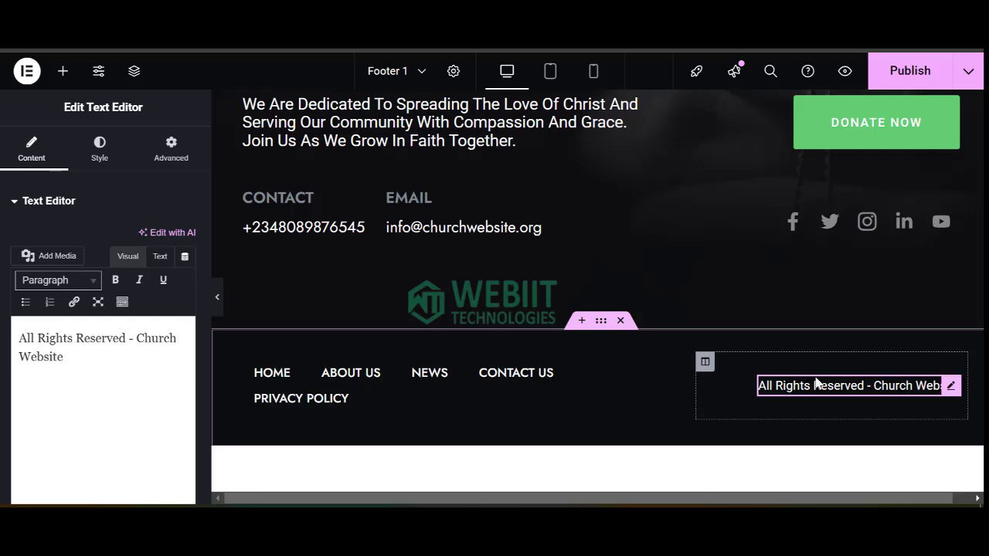
{"action": "left_click", "coordinate": [584, 324]}
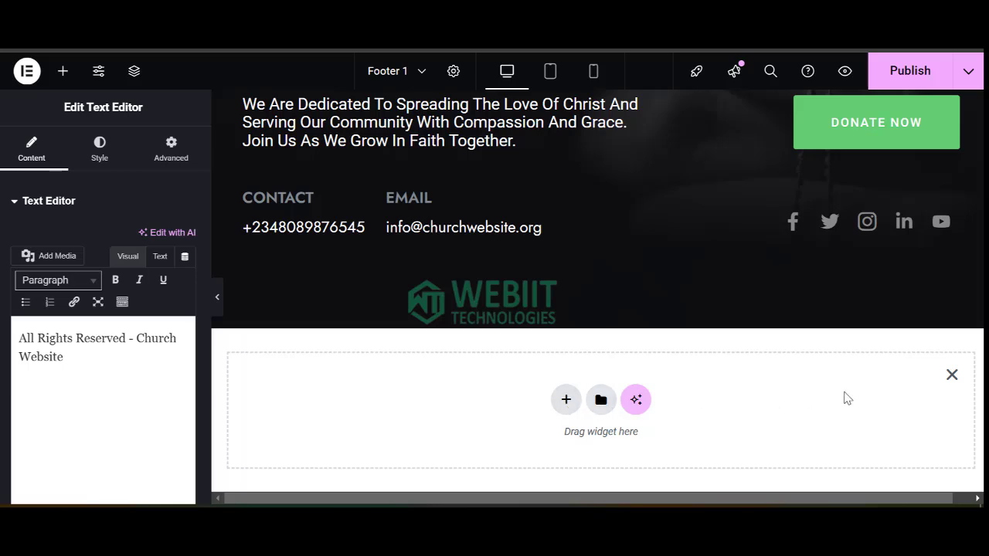
{"action": "left_click", "coordinate": [950, 376]}
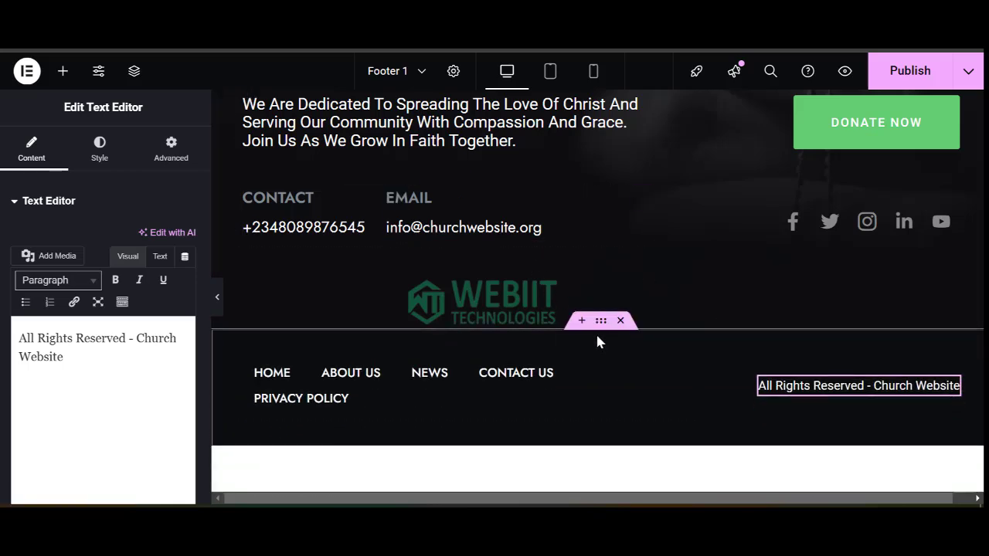
Add a single-column container below the contact-and-logo area.
{"action": "left_click", "coordinate": [63, 71]}
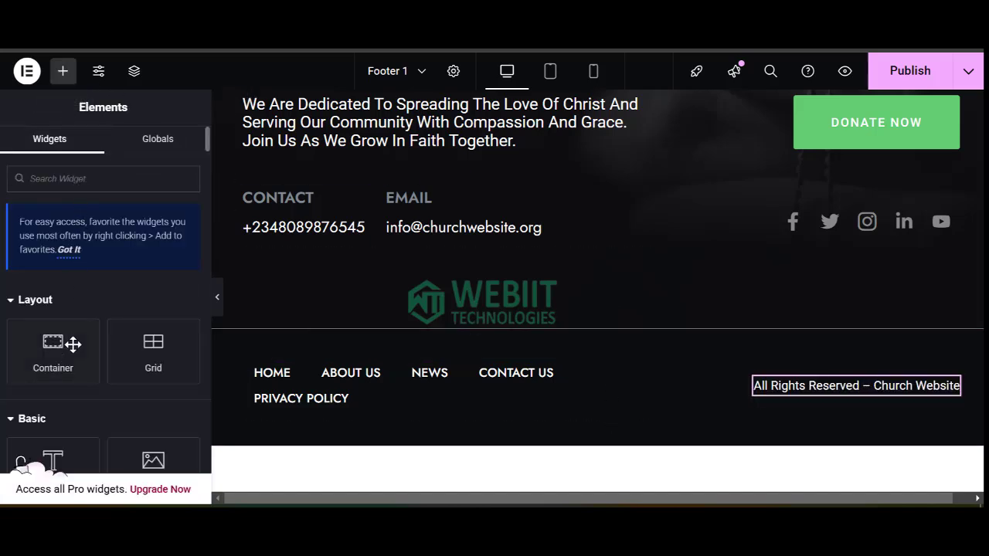
{"action": "scroll", "coordinate": [94, 368], "scroll_direction": "down", "scroll_amount": 2}
{"action": "scroll", "coordinate": [131, 393], "scroll_direction": "down", "scroll_amount": 1}
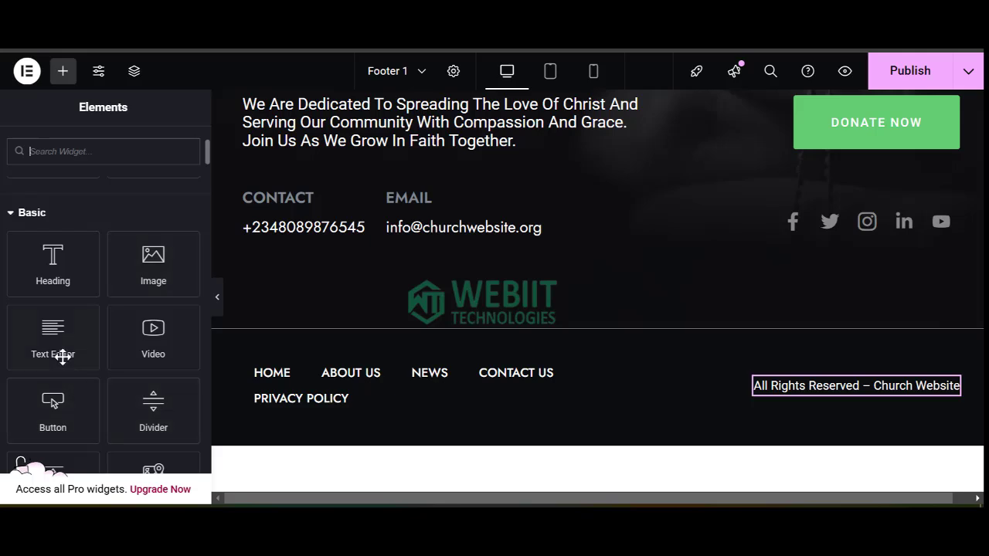
{"action": "left_click_drag", "start_coordinate": [61, 353], "coordinate": [600, 337]}
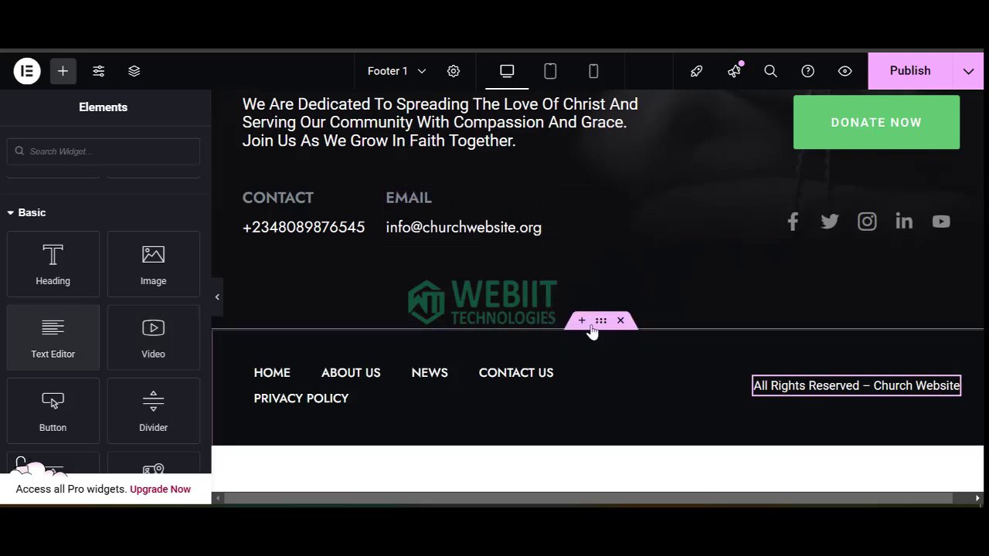
{"action": "left_click", "coordinate": [583, 320]}
{"action": "left_click", "coordinate": [565, 399]}
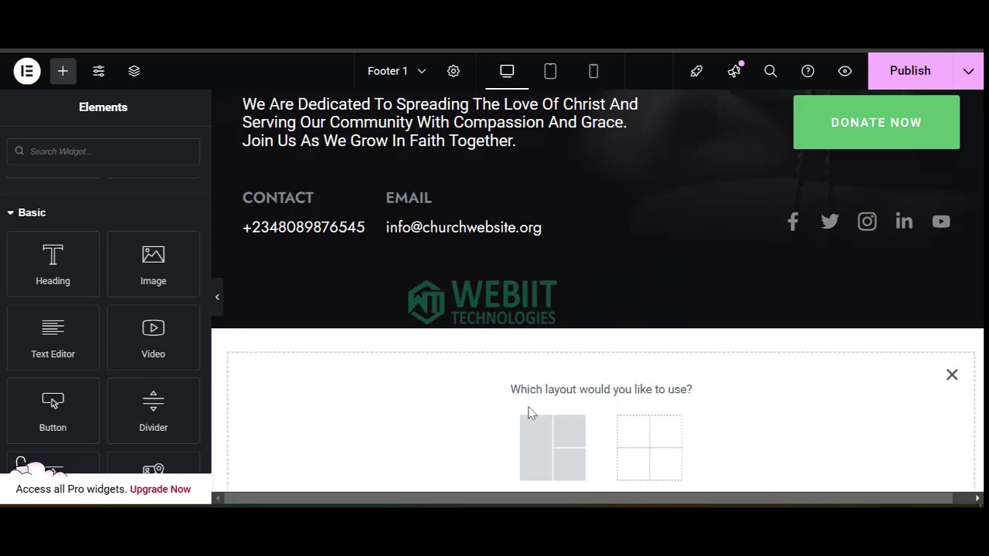
{"action": "left_click", "coordinate": [565, 438]}
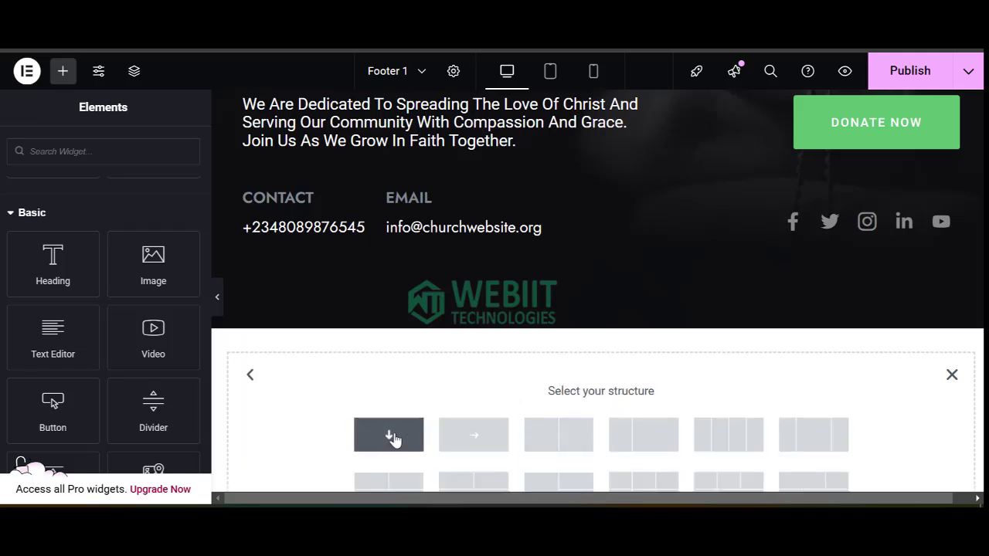
{"action": "left_click", "coordinate": [389, 435]}
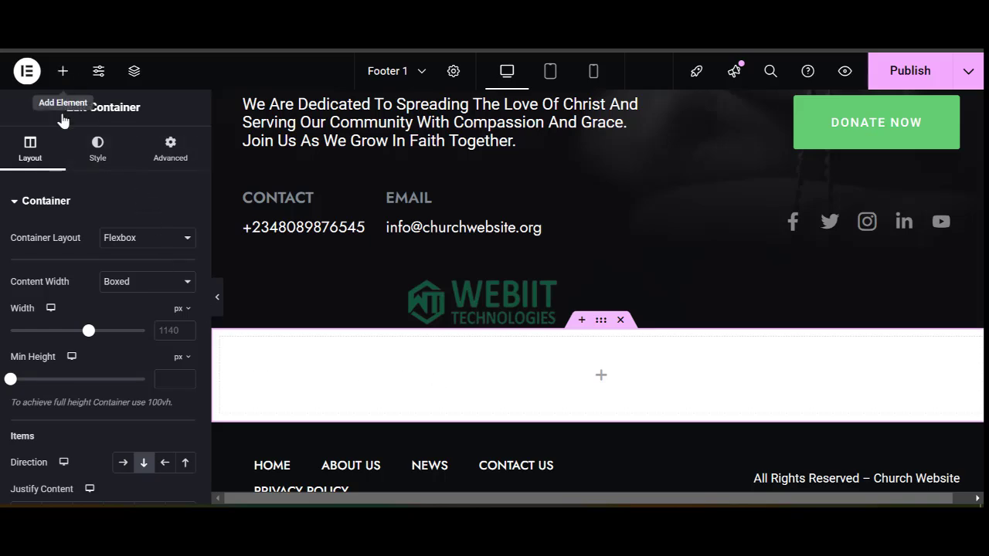
Drop a Text Editor widget into the new empty container.
{"action": "left_click", "coordinate": [62, 70]}
{"action": "scroll", "coordinate": [58, 391], "scroll_direction": "down", "scroll_amount": 3}
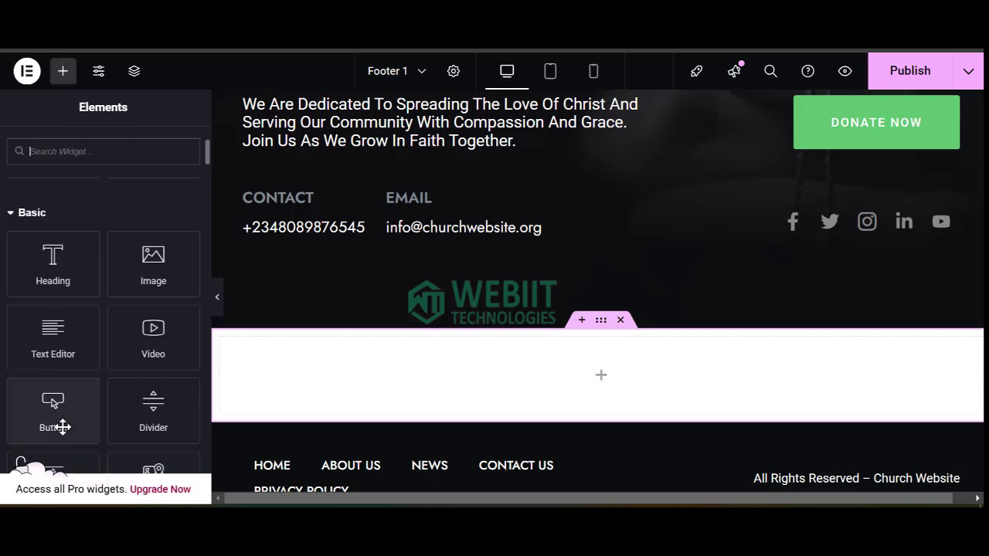
{"action": "left_click_drag", "start_coordinate": [62, 349], "coordinate": [571, 357]}
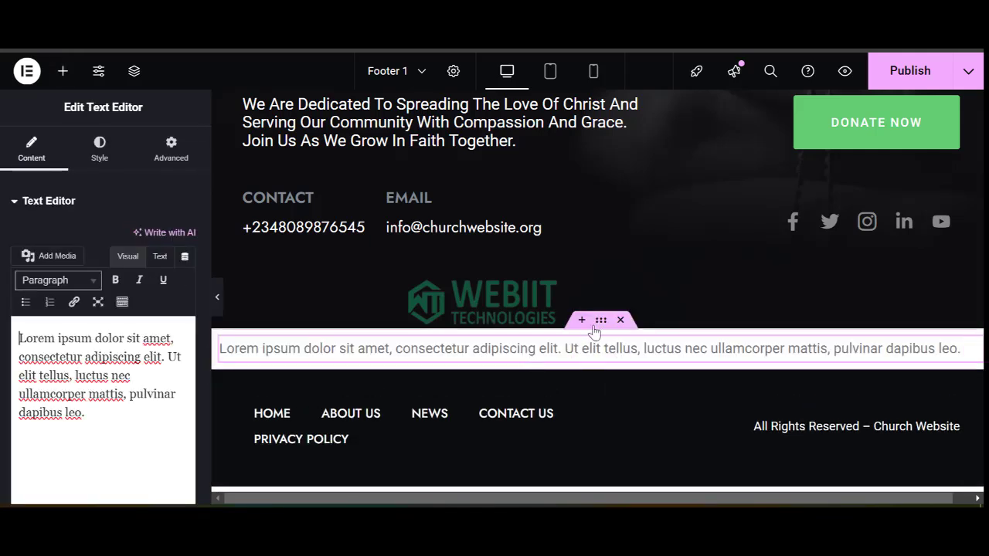
{"action": "left_click_drag", "start_coordinate": [601, 327], "coordinate": [600, 326]}
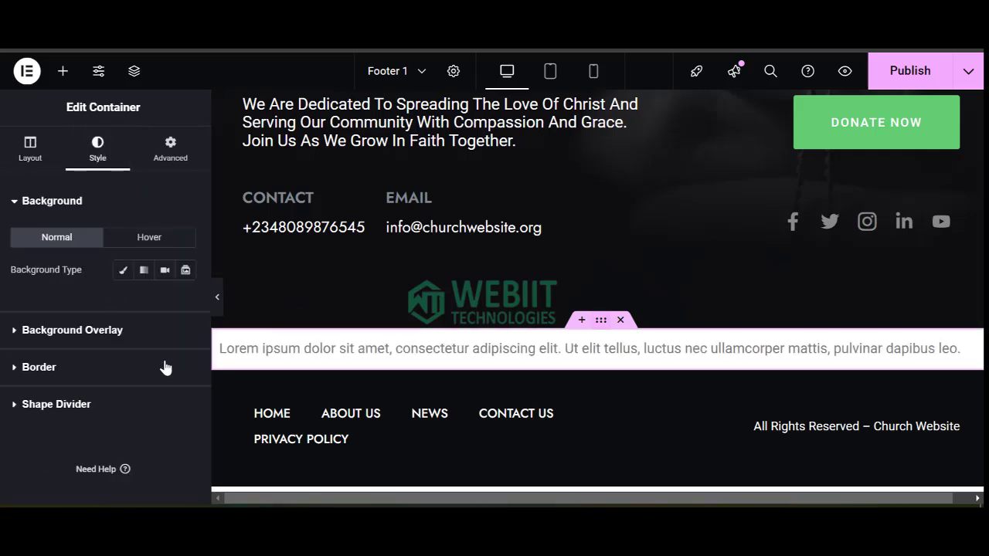
Give the container a Classic near-black #020101 background.
{"action": "left_click", "coordinate": [122, 271]}
{"action": "left_click", "coordinate": [183, 302]}
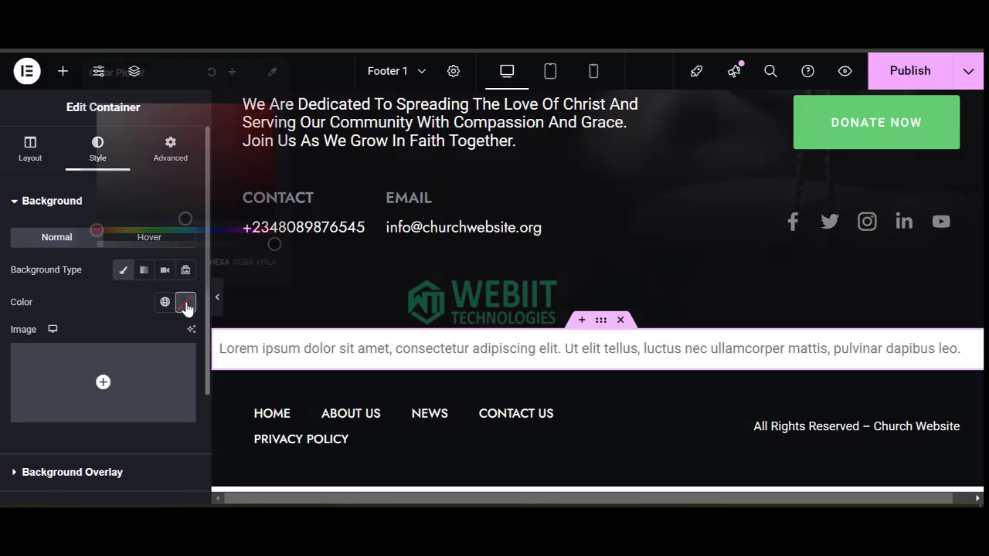
{"action": "left_click_drag", "start_coordinate": [206, 217], "coordinate": [210, 228]}
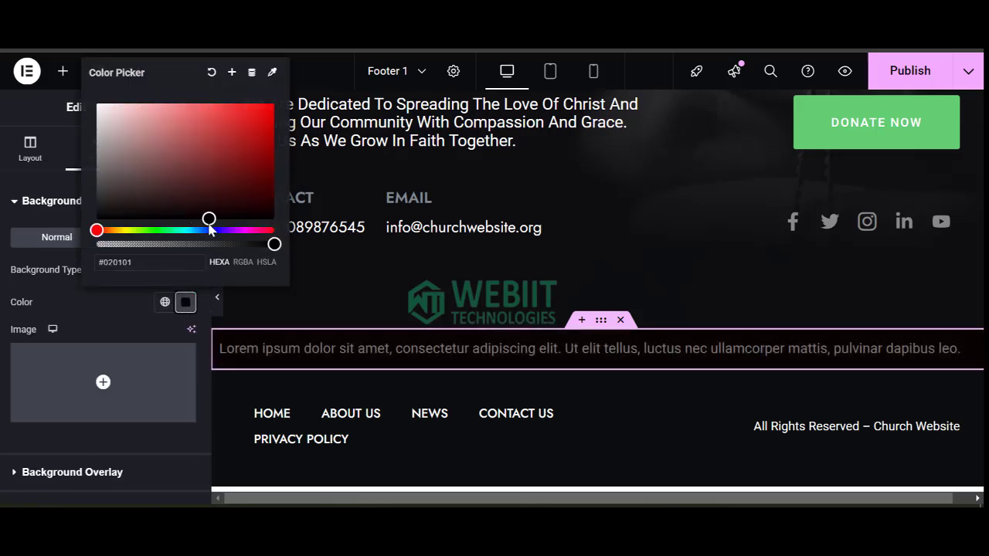
{"action": "left_click", "coordinate": [695, 362]}
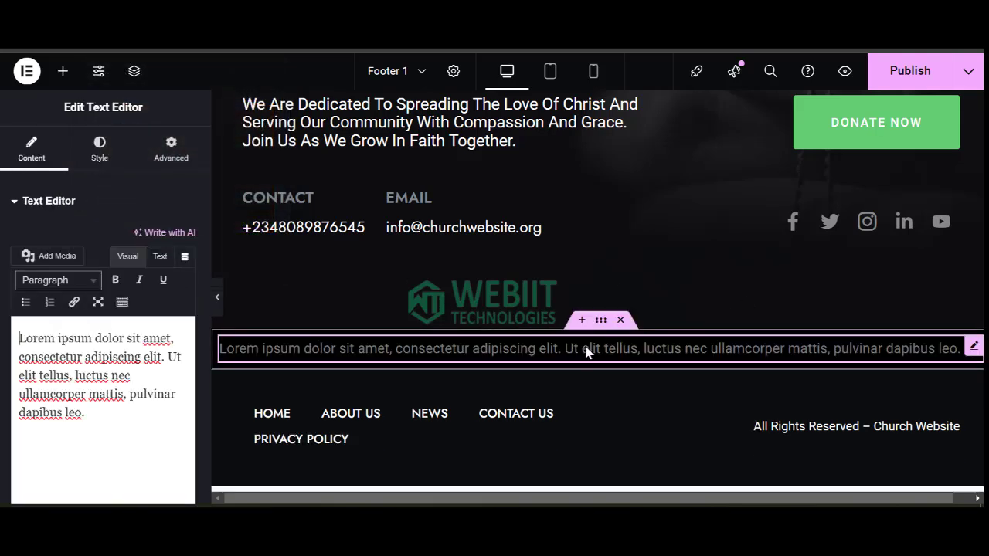
Replace the lorem ipsum text with the copied copyright line and centre it.
{"action": "left_click", "coordinate": [849, 426]}
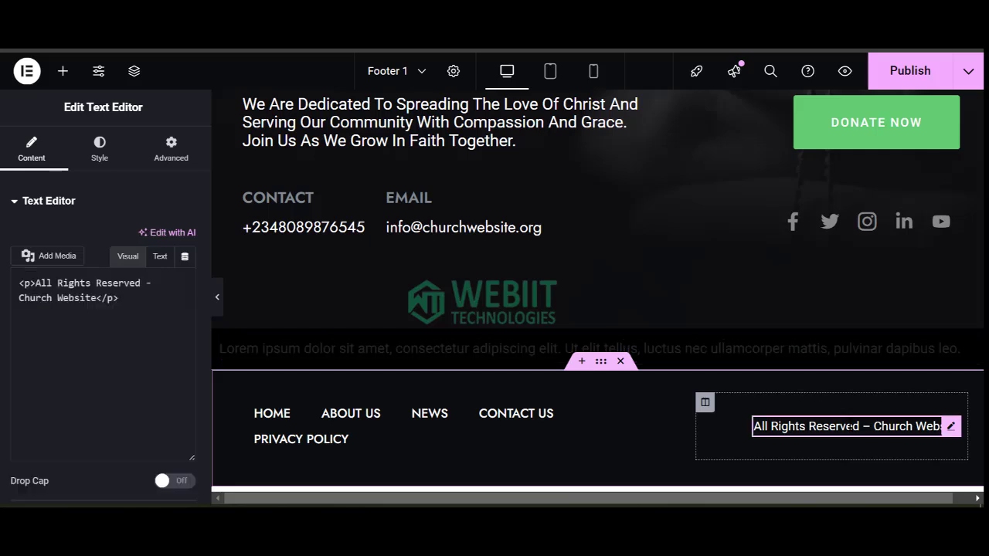
{"action": "triple_click", "coordinate": [96, 361]}
{"action": "key", "text": "ctrl+c"}
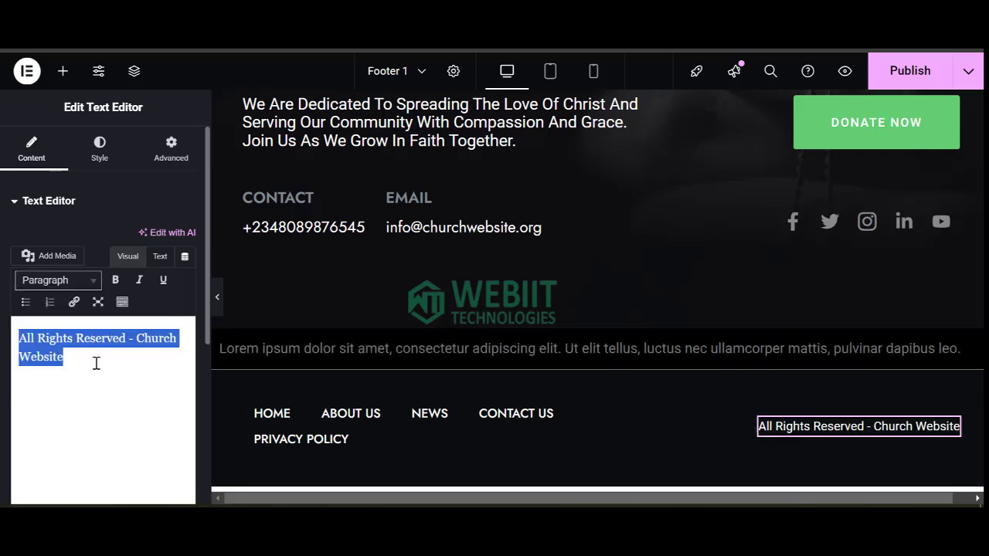
{"action": "left_click", "coordinate": [456, 349]}
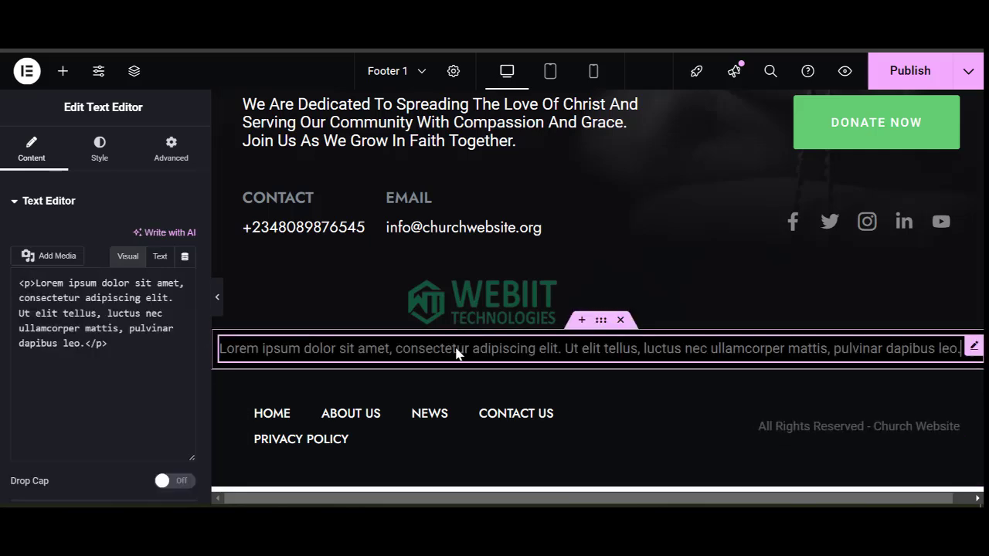
{"action": "key", "text": "ctrl+a"}
{"action": "key", "text": "ctrl+v"}
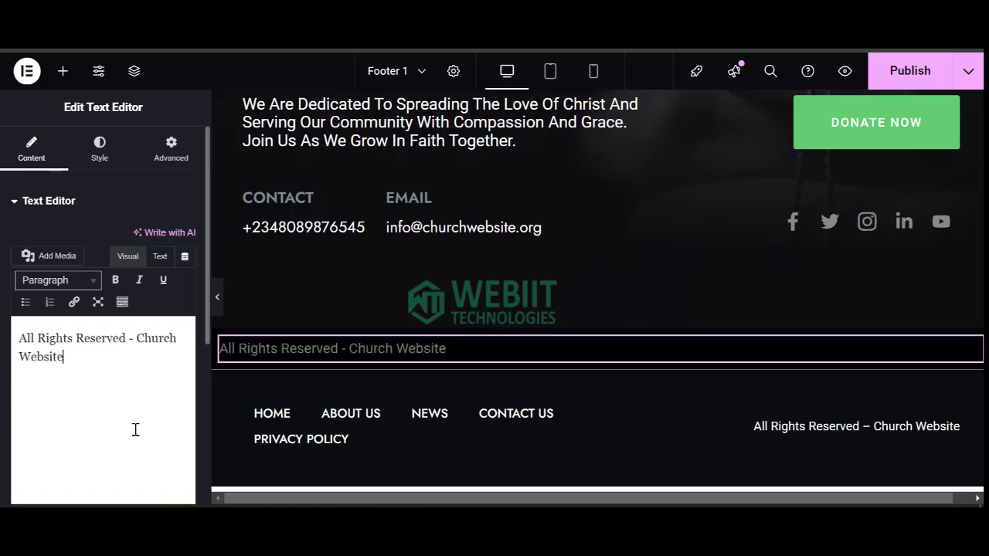
{"action": "key", "text": "ctrl+a"}
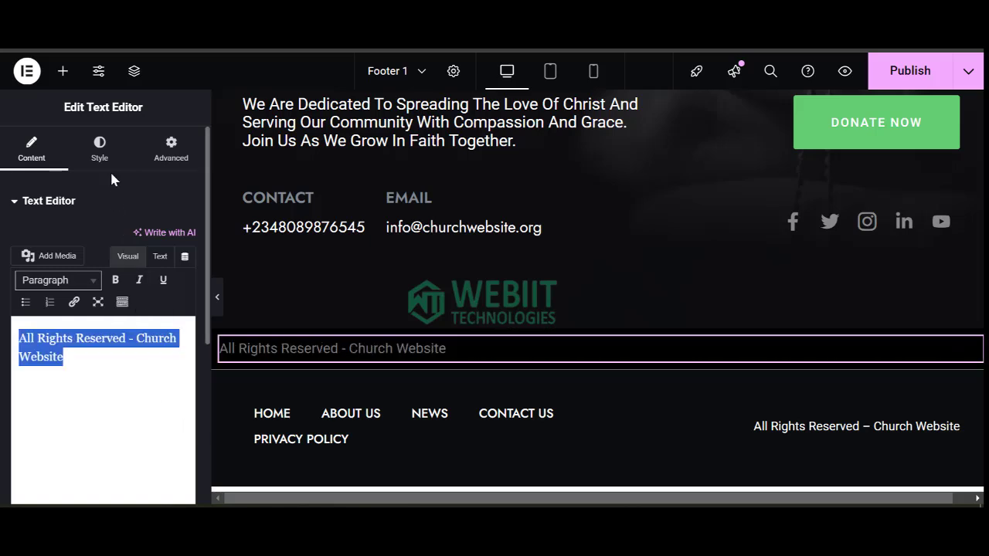
{"action": "left_click", "coordinate": [100, 151]}
{"action": "left_click", "coordinate": [146, 241]}
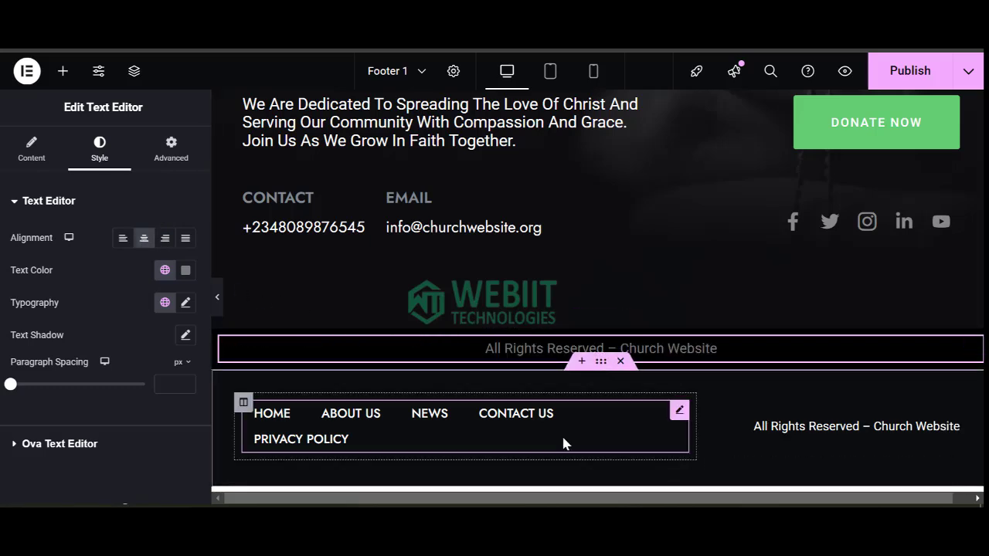
Delete the navigation-menu section under the copyright line.
{"action": "scroll", "coordinate": [541, 348], "scroll_direction": "up", "scroll_amount": 1}
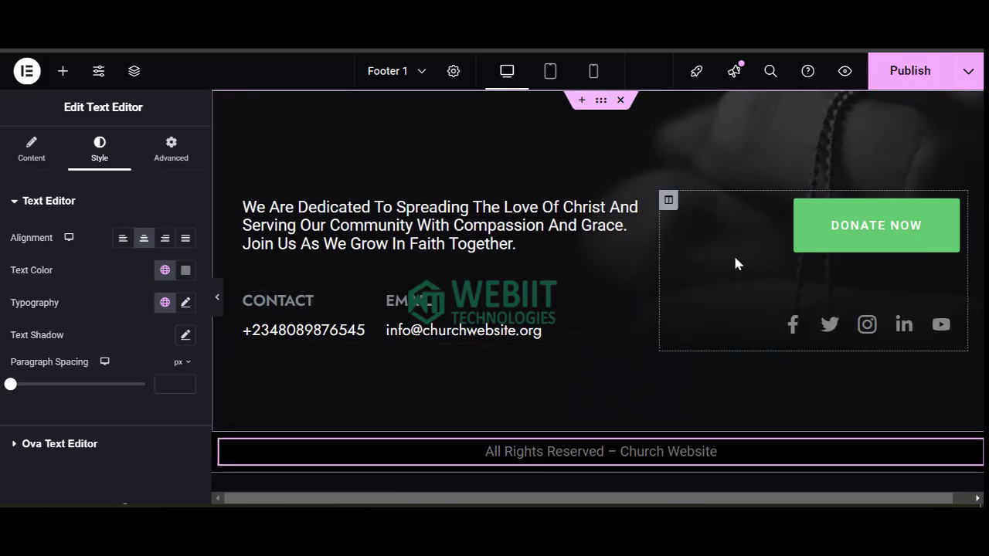
{"action": "scroll", "coordinate": [722, 394], "scroll_direction": "down", "scroll_amount": 1}
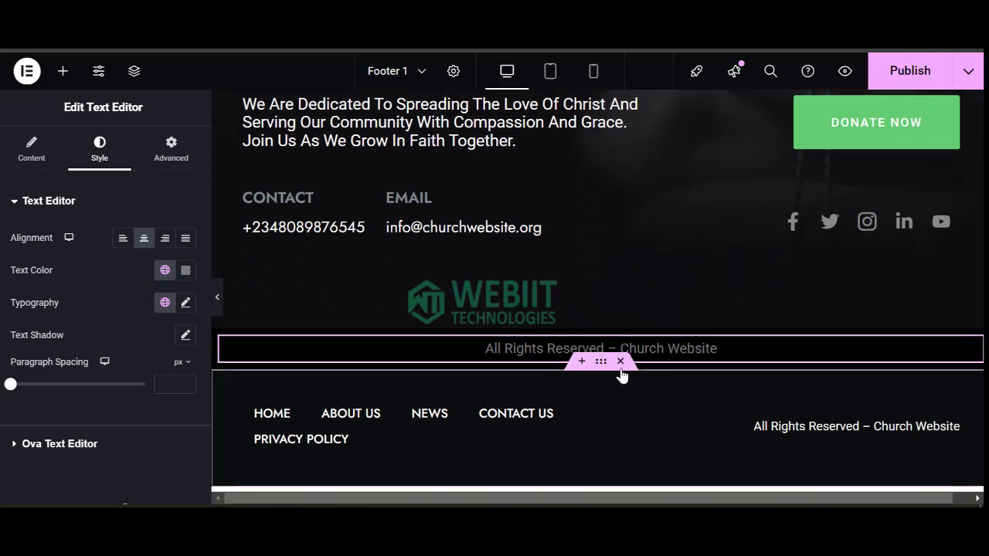
{"action": "left_click", "coordinate": [621, 360]}
Set the copyright text colour to white #FFFFFF and publish the footer.
{"action": "left_click", "coordinate": [615, 350]}
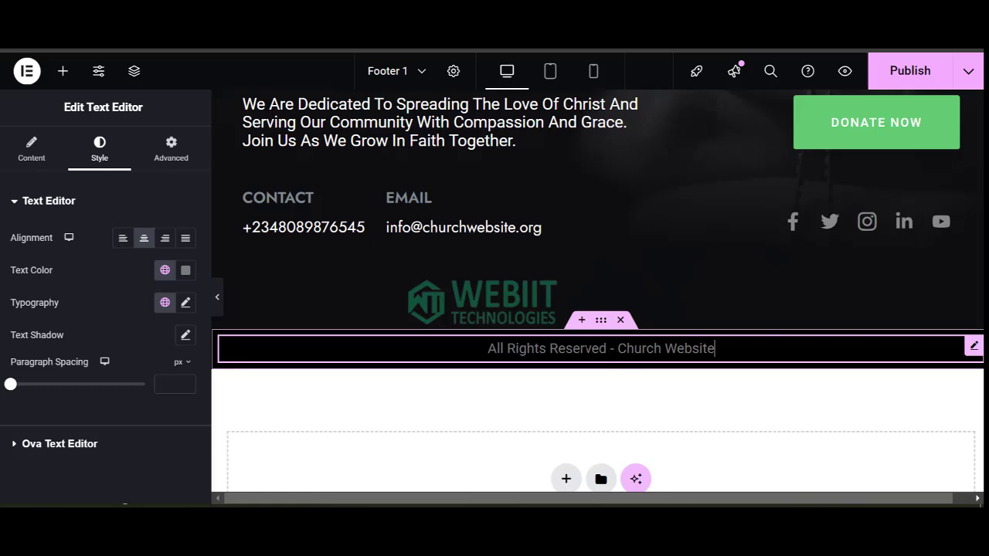
{"action": "left_click", "coordinate": [185, 271]}
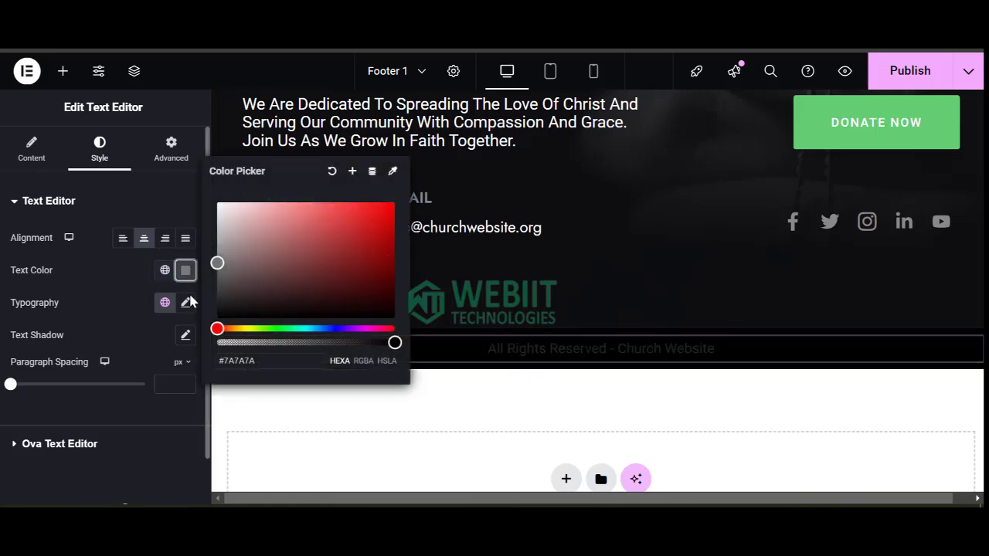
{"action": "left_click_drag", "start_coordinate": [219, 264], "coordinate": [205, 194]}
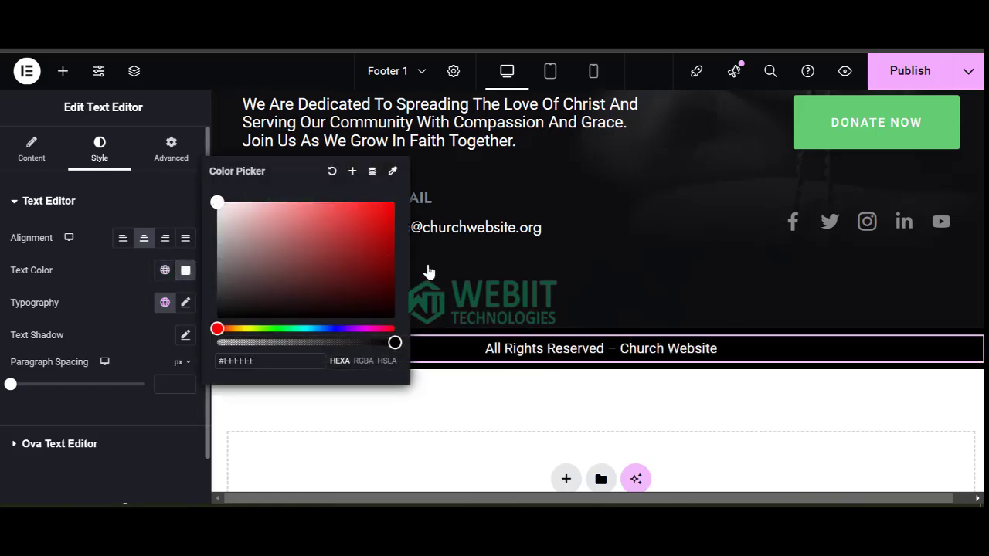
{"action": "left_click", "coordinate": [899, 80]}
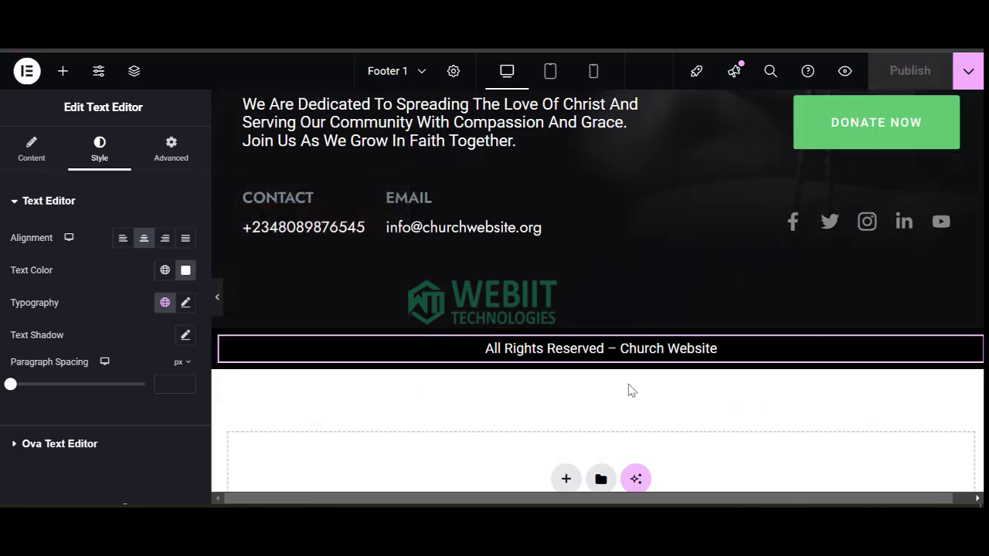
{"action": "scroll", "coordinate": [629, 388], "scroll_direction": "up", "scroll_amount": 2}
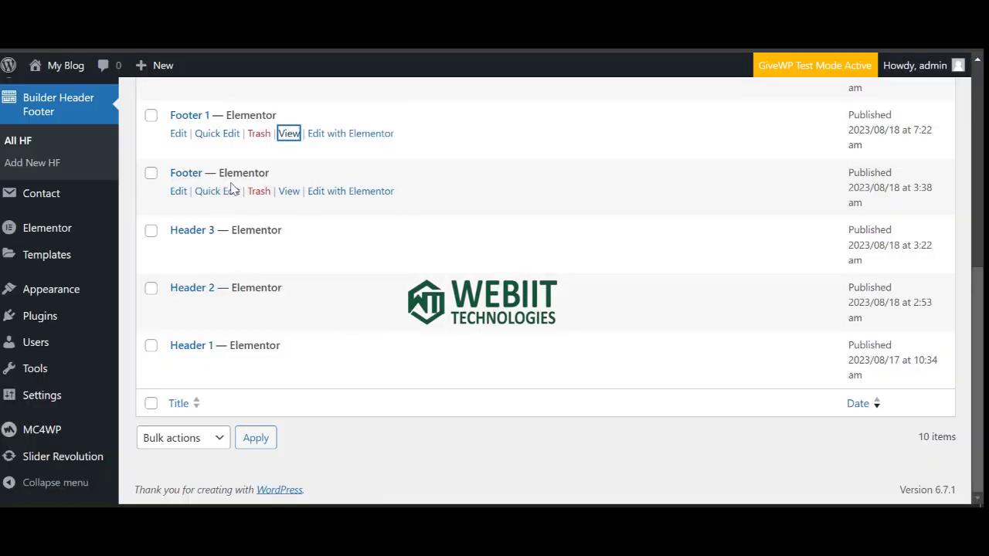
Open the Footer template's View link in a new browser tab.
{"action": "scroll", "coordinate": [280, 207], "scroll_direction": "up", "scroll_amount": 5}
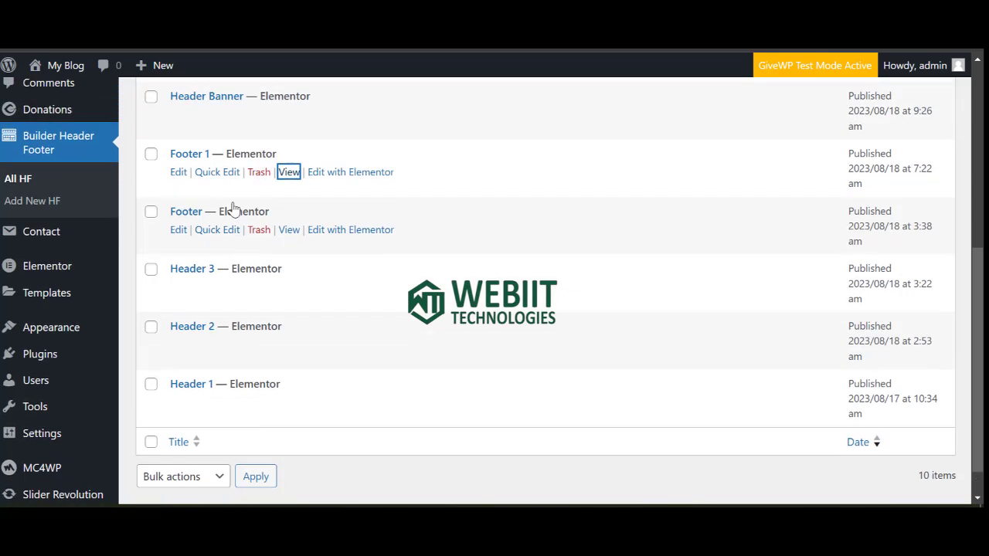
{"action": "right_click", "coordinate": [289, 402]}
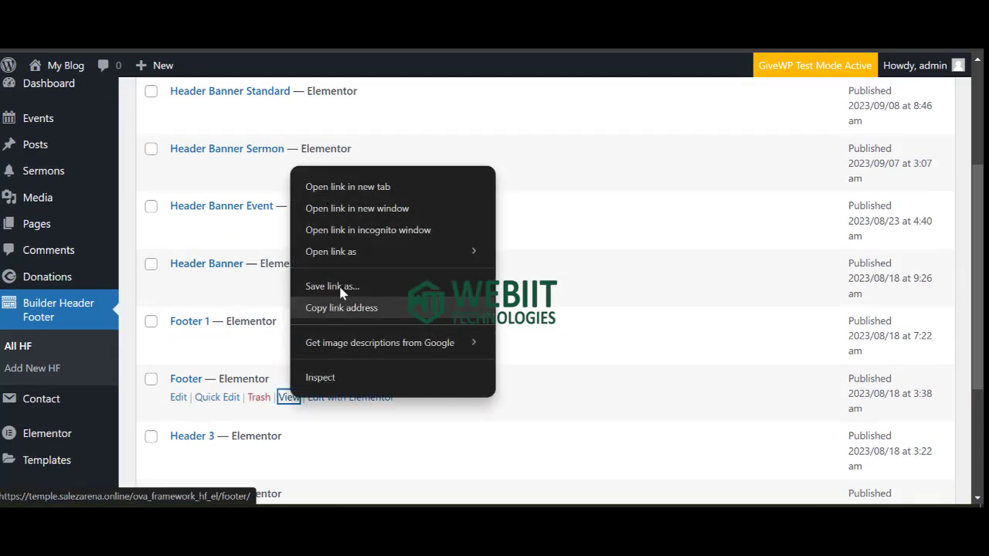
{"action": "left_click", "coordinate": [332, 187]}
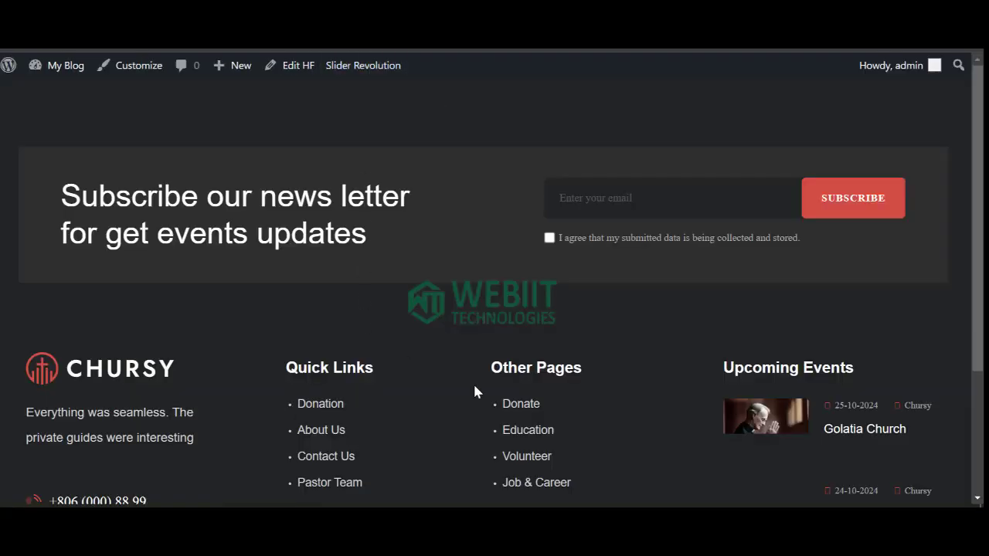
Scroll through the live footer, then return to the header/footer templates list.
{"action": "scroll", "coordinate": [417, 392], "scroll_direction": "down", "scroll_amount": 3}
{"action": "scroll", "coordinate": [299, 343], "scroll_direction": "up", "scroll_amount": 3}
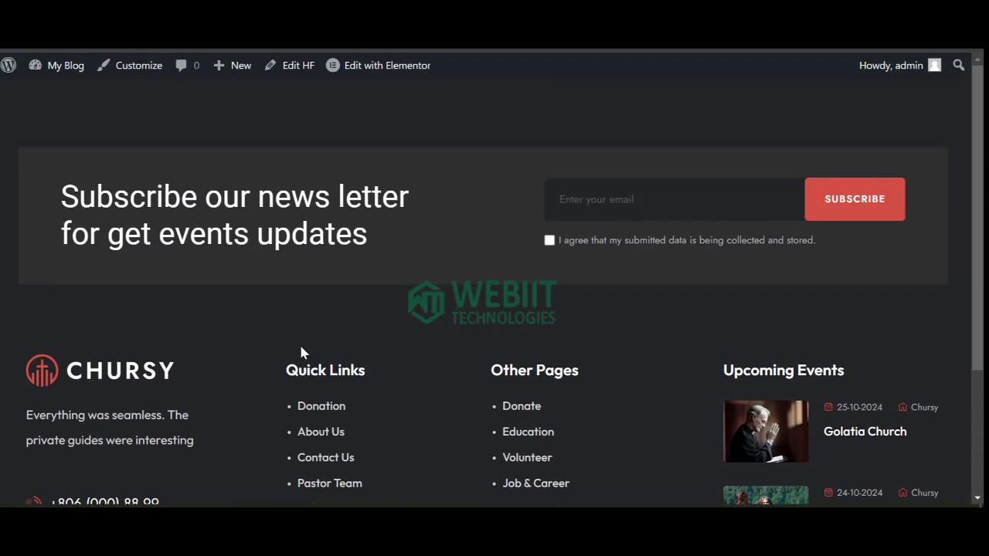
{"action": "scroll", "coordinate": [323, 332], "scroll_direction": "down", "scroll_amount": 3}
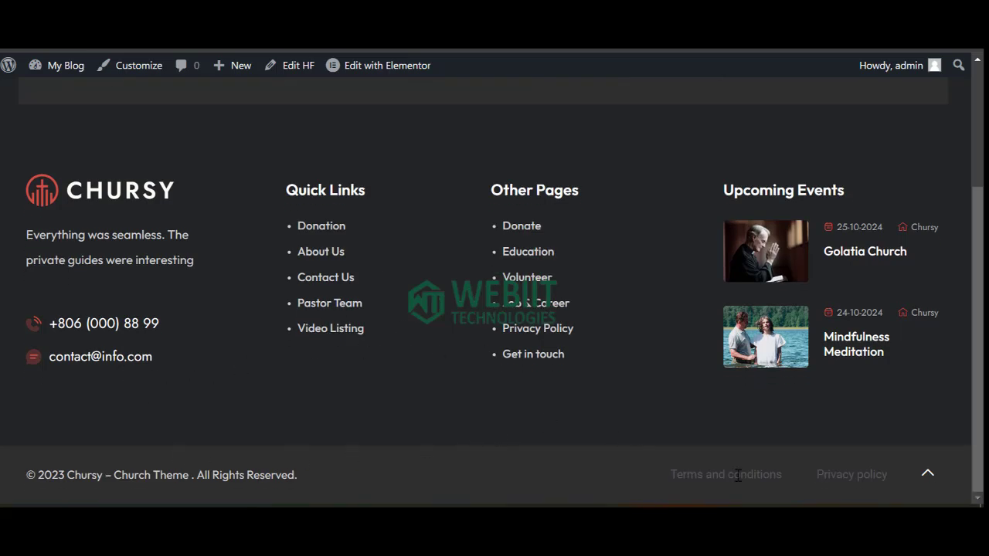
{"action": "scroll", "coordinate": [634, 354], "scroll_direction": "up", "scroll_amount": 3}
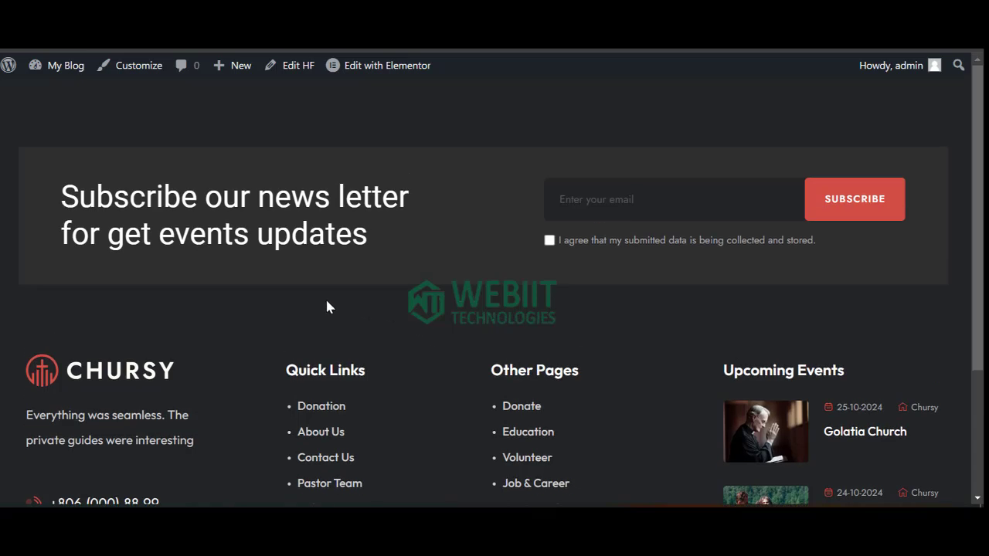
{"action": "scroll", "coordinate": [259, 395], "scroll_direction": "down", "scroll_amount": 3}
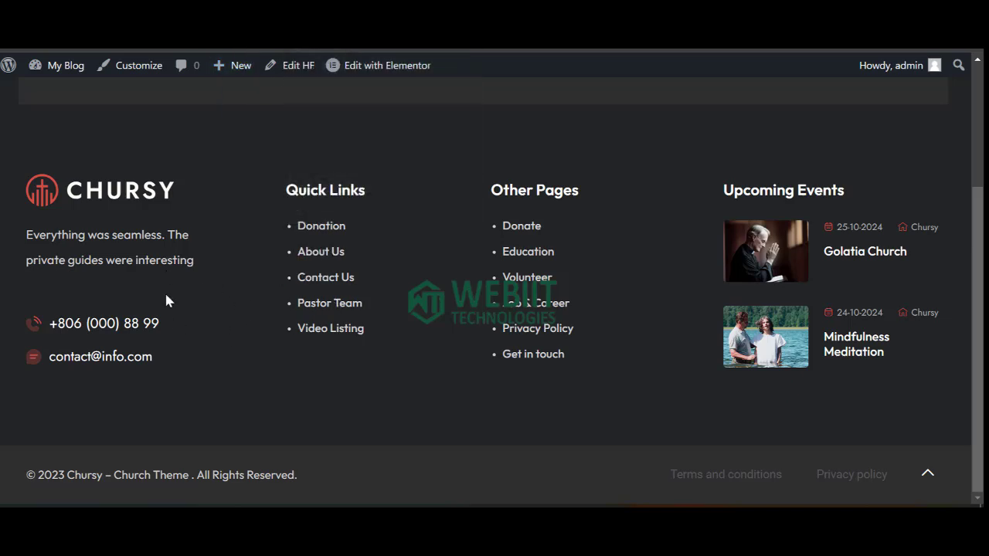
{"action": "scroll", "coordinate": [258, 336], "scroll_direction": "up", "scroll_amount": 2}
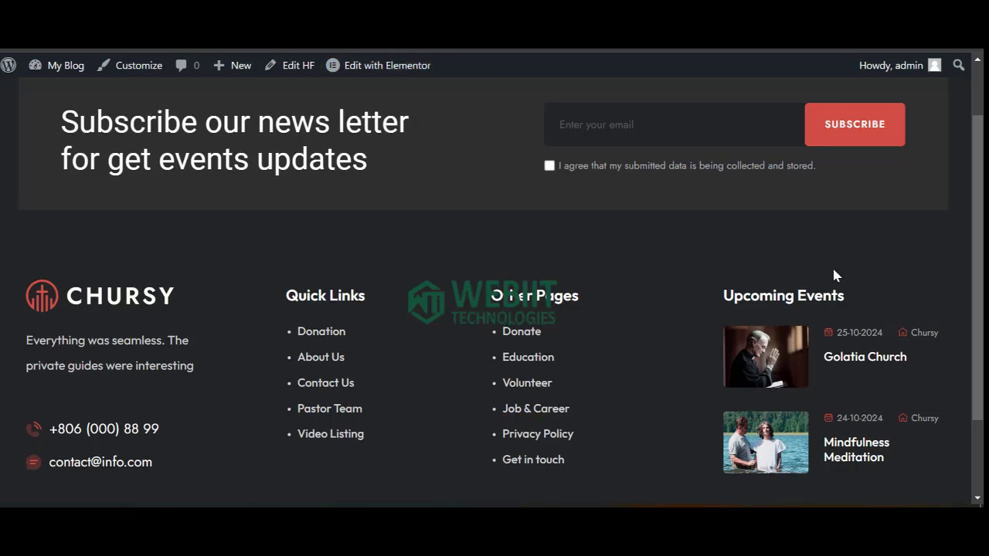
{"action": "scroll", "coordinate": [828, 293], "scroll_direction": "up", "scroll_amount": 1}
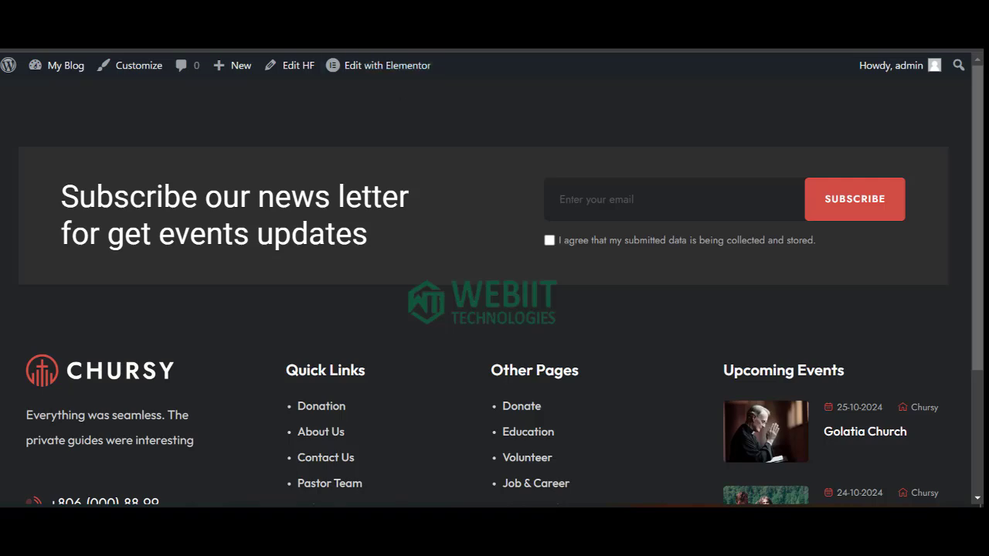
{"action": "left_click", "coordinate": [310, 49]}
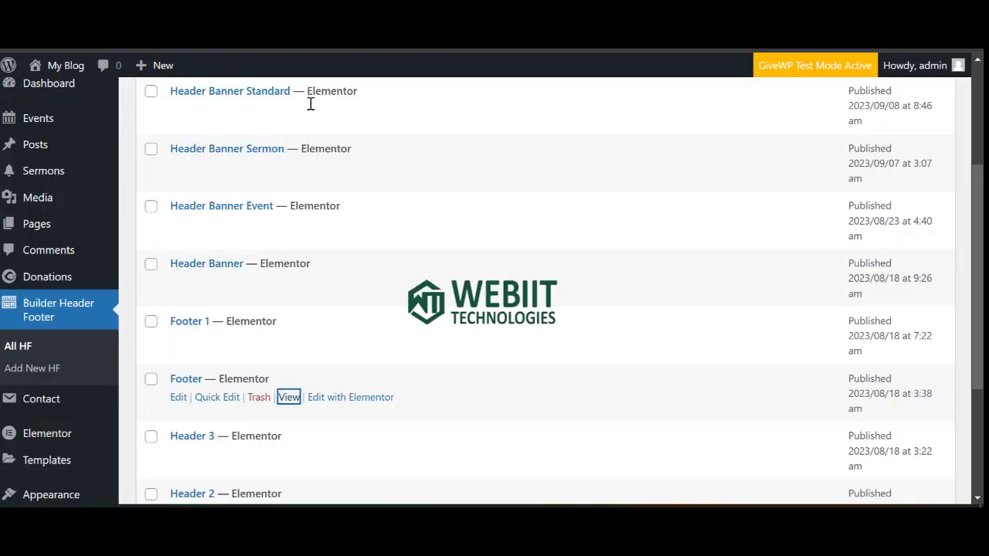
{"action": "scroll", "coordinate": [49, 290], "scroll_direction": "up", "scroll_amount": 1}
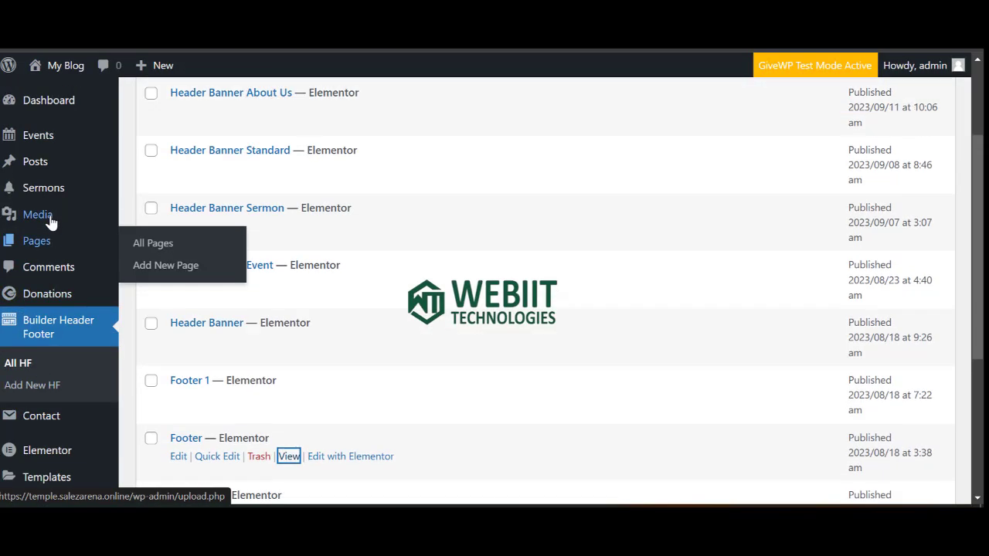
{"action": "scroll", "coordinate": [47, 301], "scroll_direction": "down", "scroll_amount": 4}
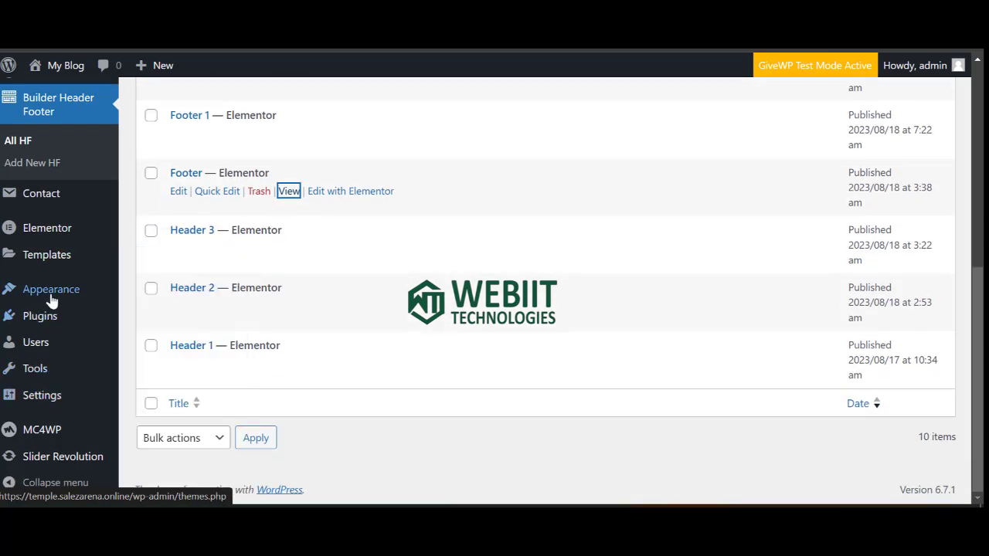
Go to Appearance > Menus and review Menu's Home, About Us, News, Contact Us, Privacy Policy items.
{"action": "mouse_move", "coordinate": [50, 295]}
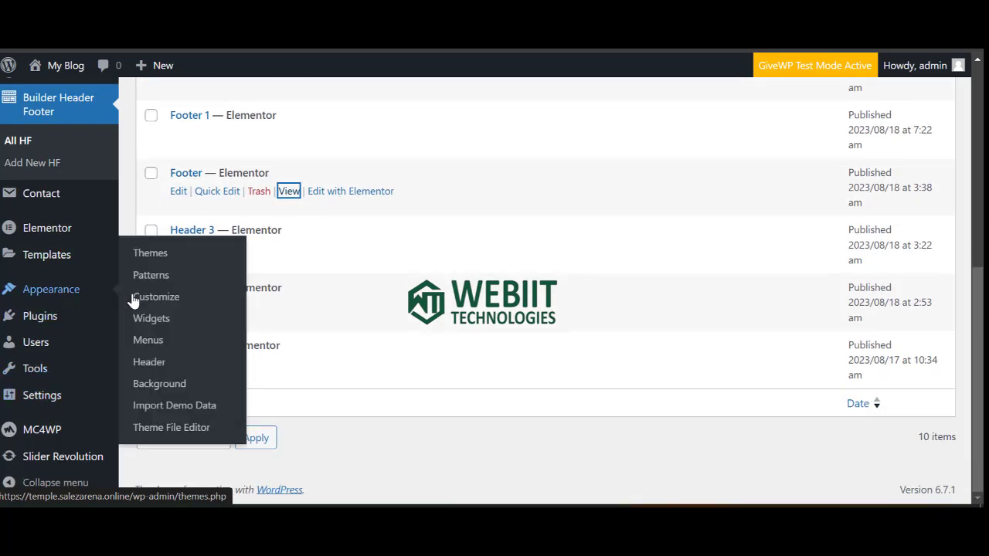
{"action": "left_click", "coordinate": [147, 343]}
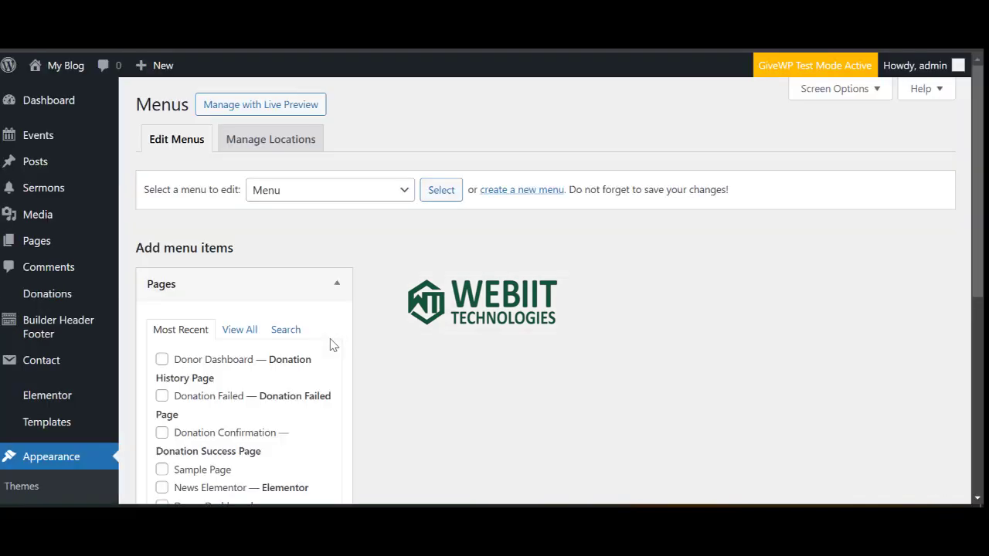
{"action": "scroll", "coordinate": [468, 353], "scroll_direction": "down", "scroll_amount": 4}
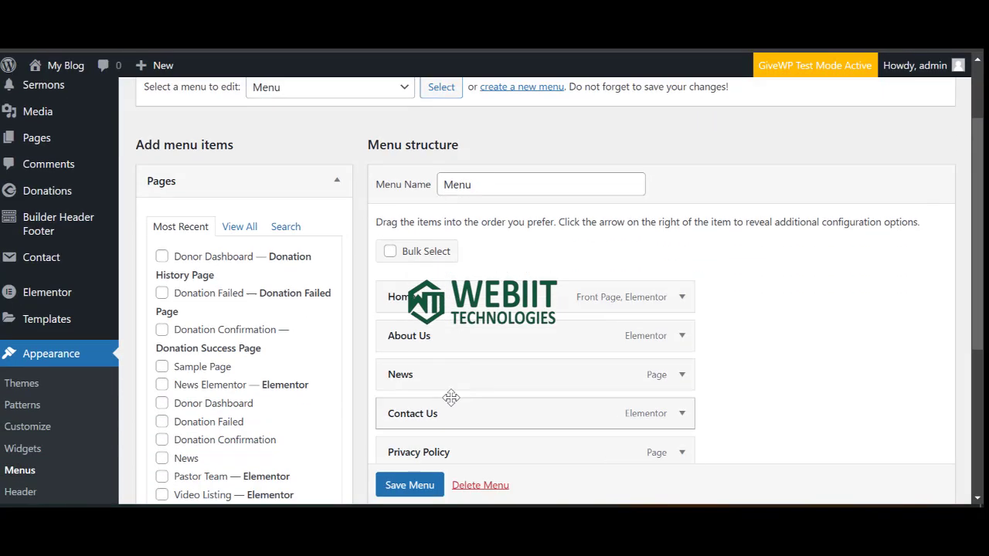
{"action": "scroll", "coordinate": [434, 281], "scroll_direction": "up", "scroll_amount": 1}
{"action": "scroll", "coordinate": [434, 281], "scroll_direction": "up", "scroll_amount": 2}
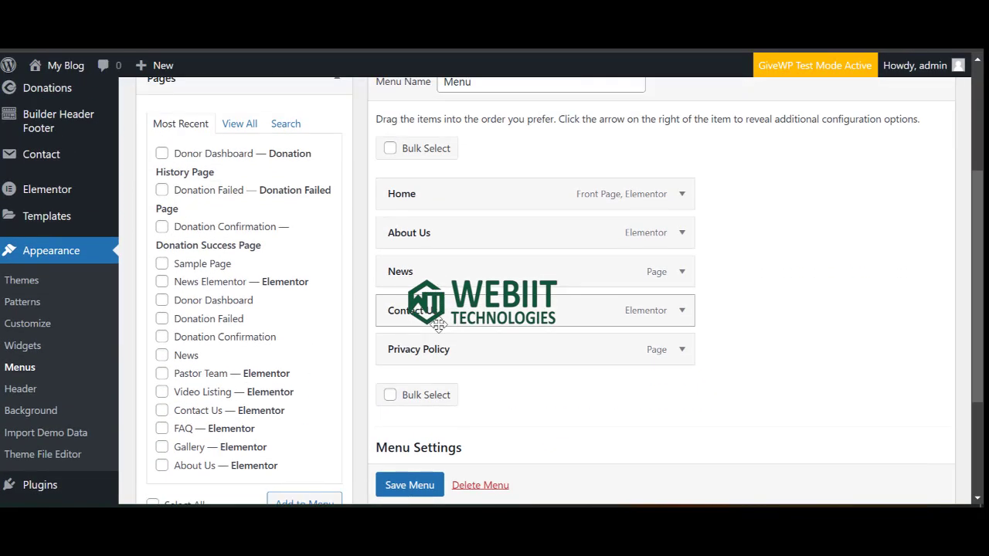
{"action": "scroll", "coordinate": [426, 319], "scroll_direction": "down", "scroll_amount": 1}
{"action": "scroll", "coordinate": [426, 319], "scroll_direction": "down", "scroll_amount": 3}
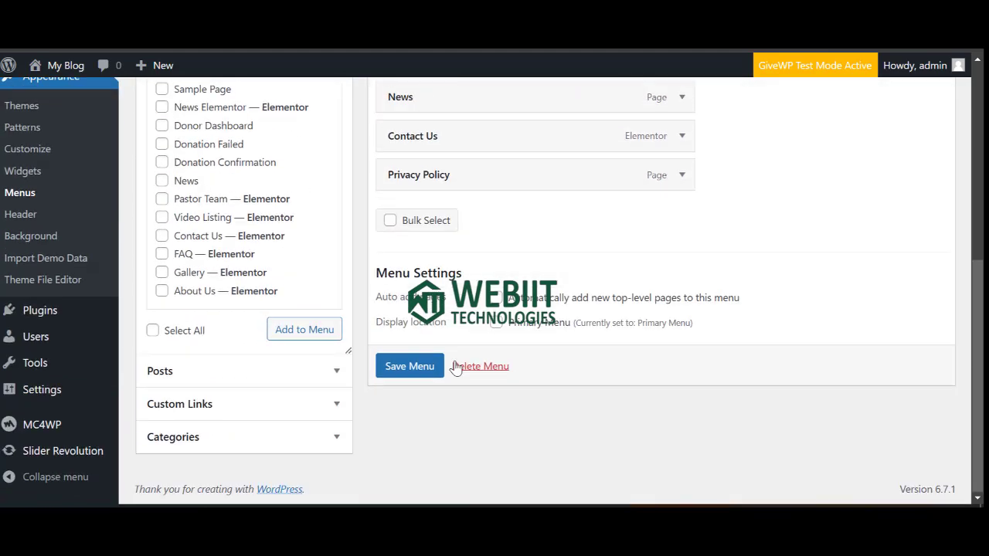
{"action": "scroll", "coordinate": [427, 319], "scroll_direction": "up", "scroll_amount": 3}
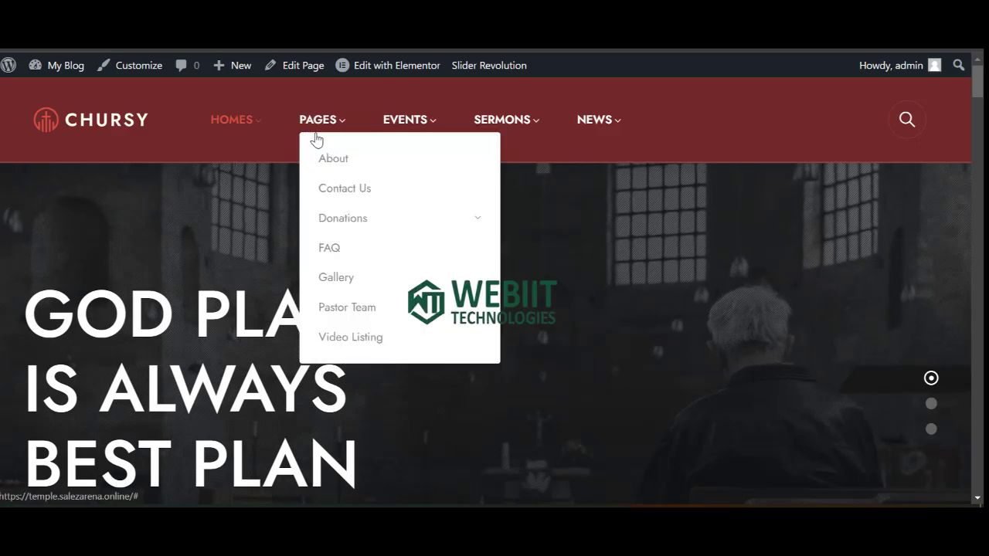
{"action": "mouse_move", "coordinate": [246, 132]}
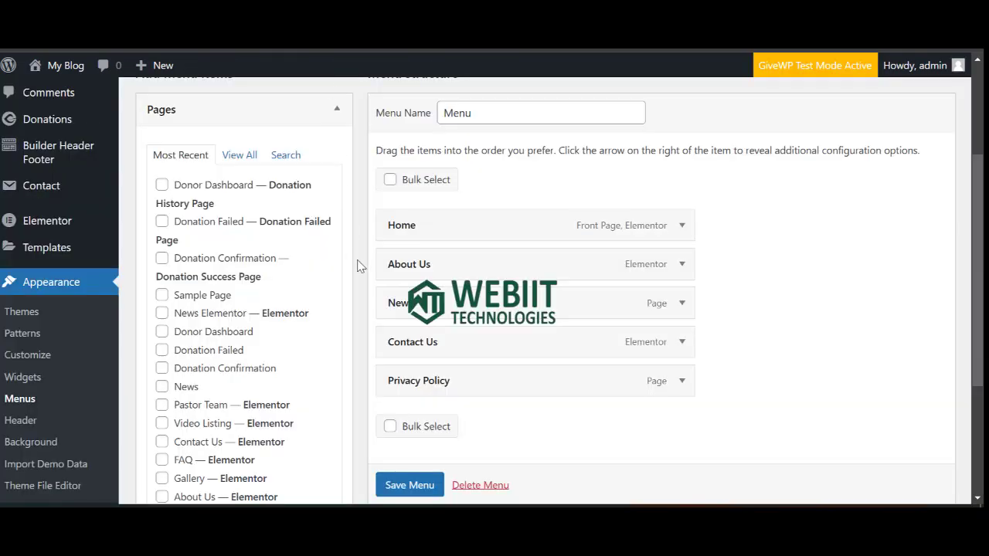
{"action": "scroll", "coordinate": [271, 210], "scroll_direction": "up", "scroll_amount": 3}
{"action": "left_click", "coordinate": [293, 192]}
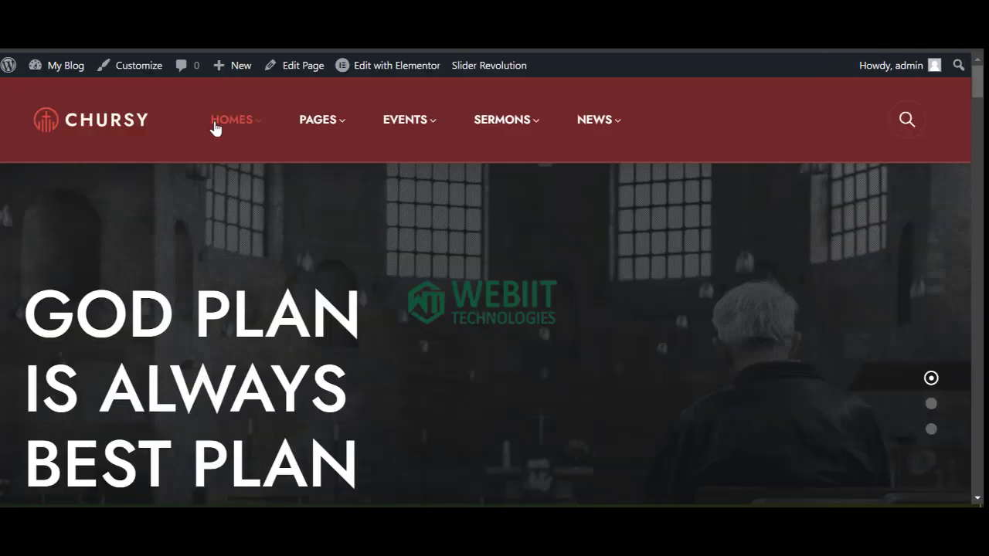
{"action": "mouse_move", "coordinate": [322, 127]}
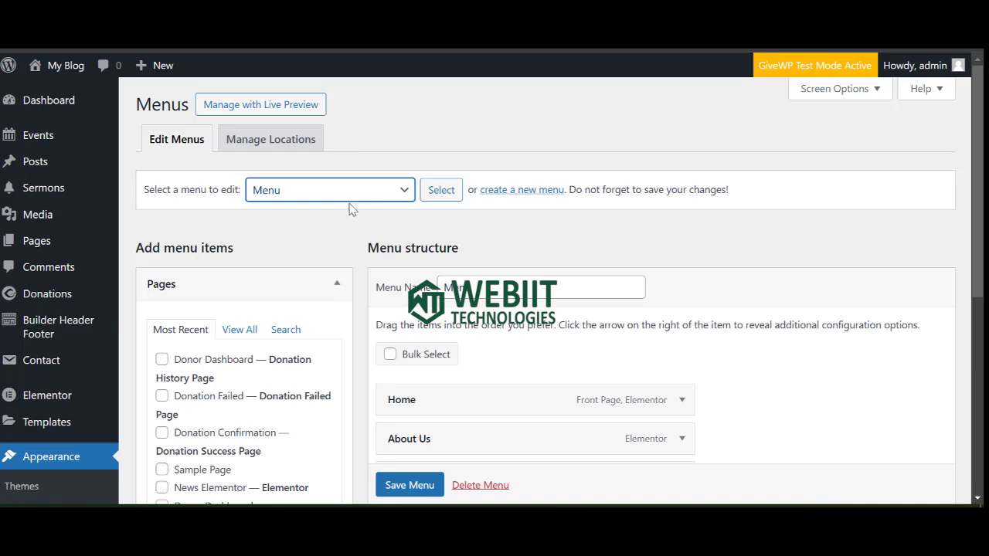
Load the Primary Menu and scroll through its Homes, Pages, Events, Sermons and News items.
{"action": "left_click", "coordinate": [340, 190]}
{"action": "left_click", "coordinate": [317, 254]}
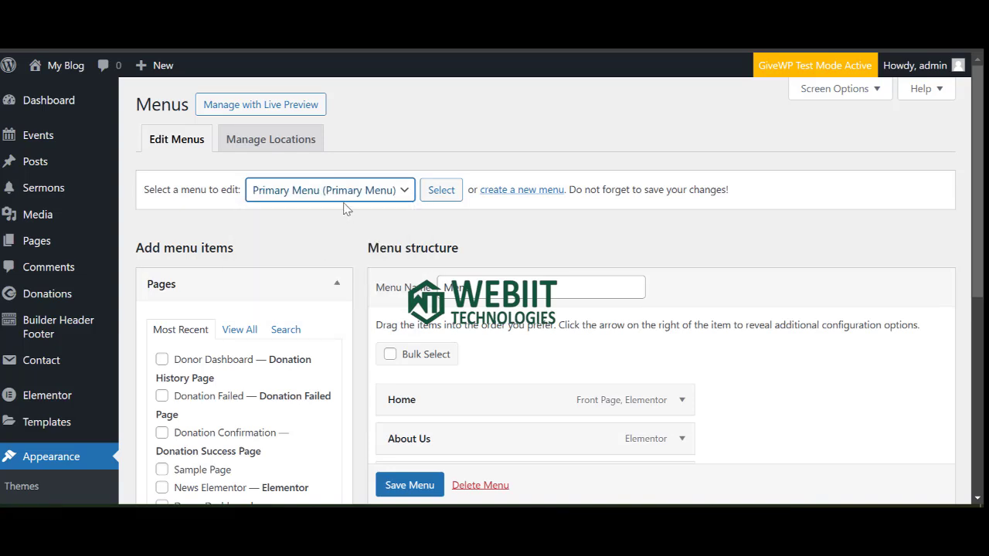
{"action": "left_click", "coordinate": [441, 198]}
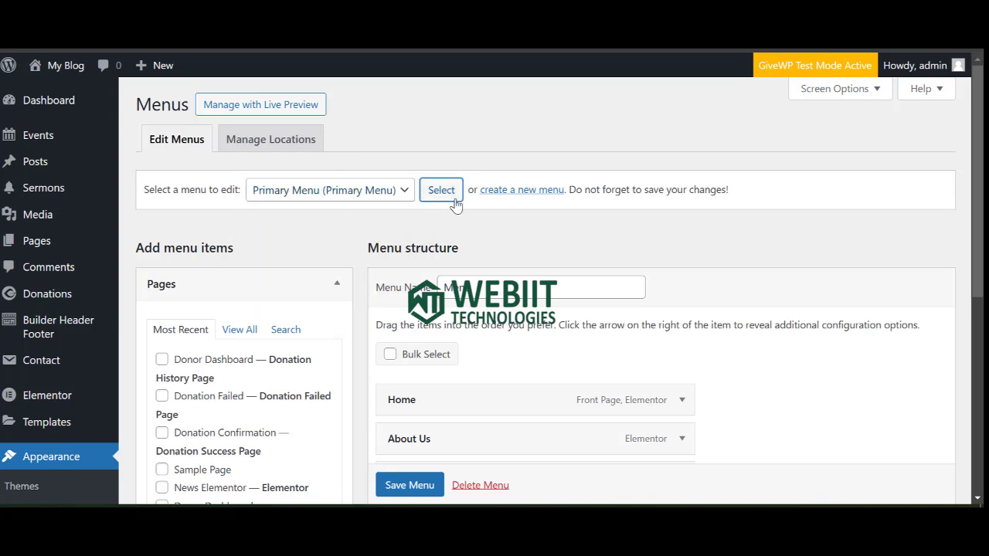
{"action": "scroll", "coordinate": [494, 262], "scroll_direction": "down", "scroll_amount": 3}
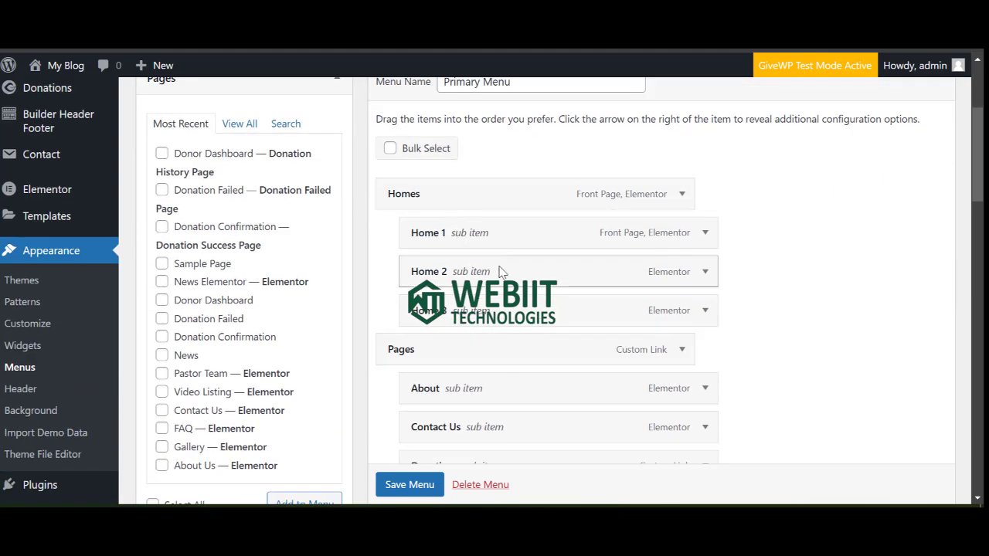
{"action": "scroll", "coordinate": [499, 271], "scroll_direction": "down", "scroll_amount": 7}
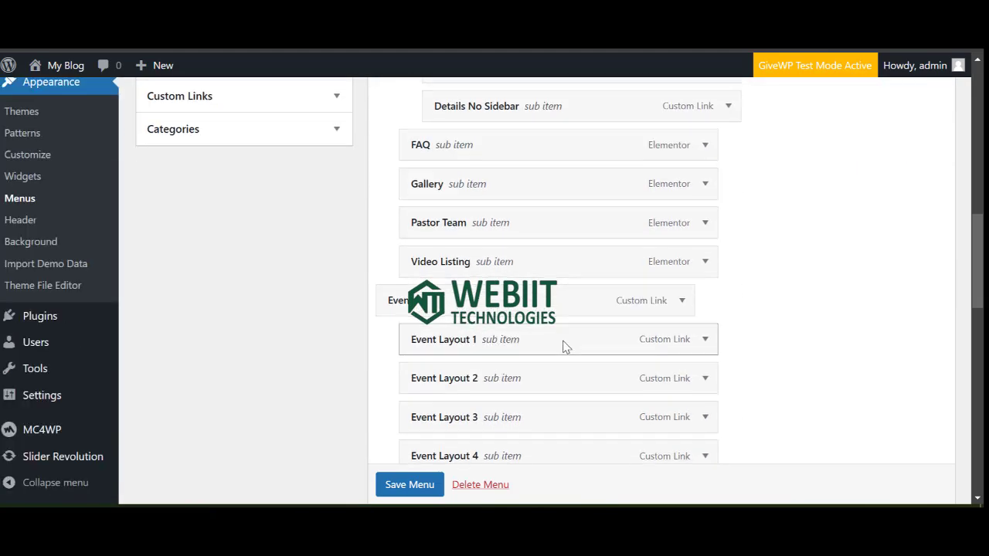
{"action": "scroll", "coordinate": [563, 346], "scroll_direction": "down", "scroll_amount": 3}
{"action": "scroll", "coordinate": [479, 355], "scroll_direction": "down", "scroll_amount": 7}
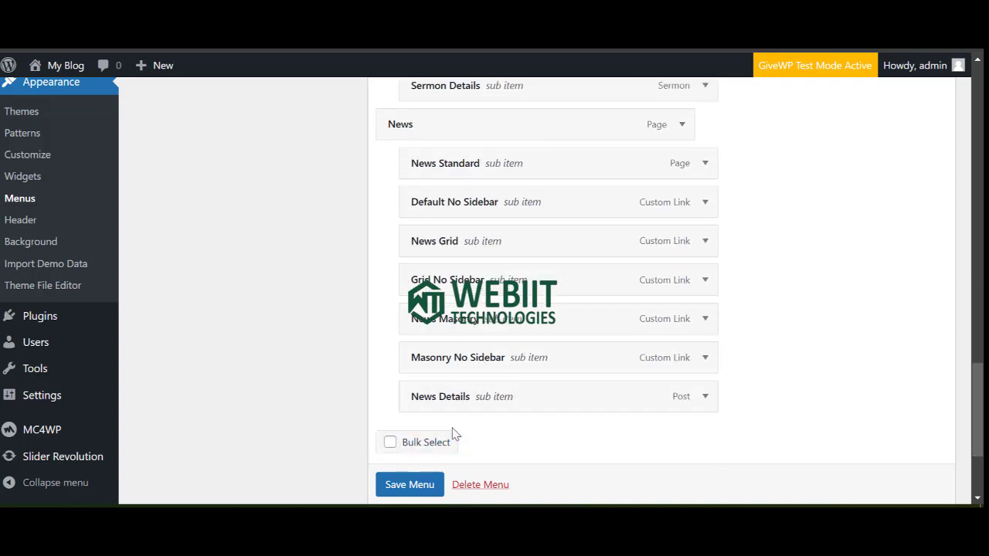
{"action": "scroll", "coordinate": [453, 433], "scroll_direction": "down", "scroll_amount": 3}
{"action": "scroll", "coordinate": [405, 325], "scroll_direction": "up", "scroll_amount": 2}
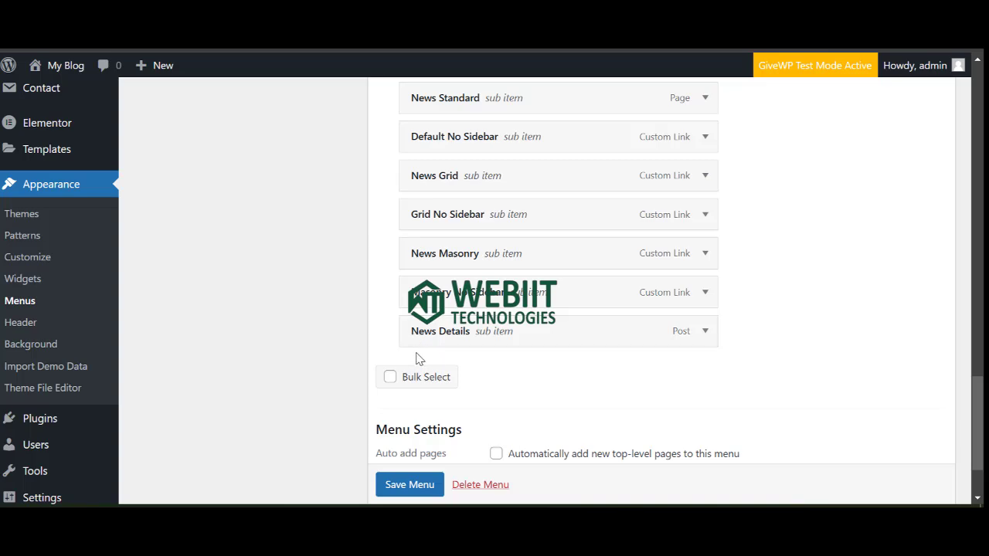
{"action": "scroll", "coordinate": [419, 349], "scroll_direction": "up", "scroll_amount": 5}
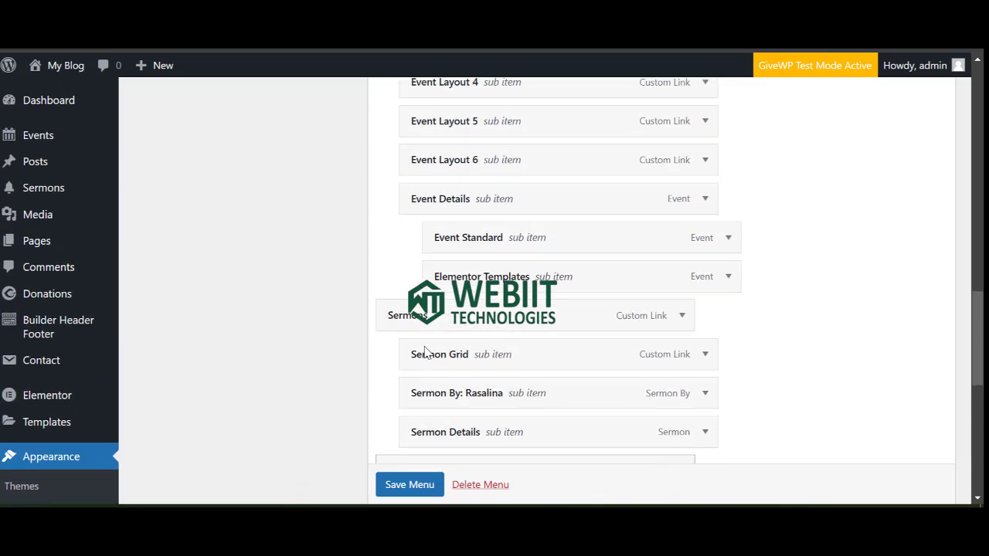
{"action": "scroll", "coordinate": [426, 351], "scroll_direction": "up", "scroll_amount": 4}
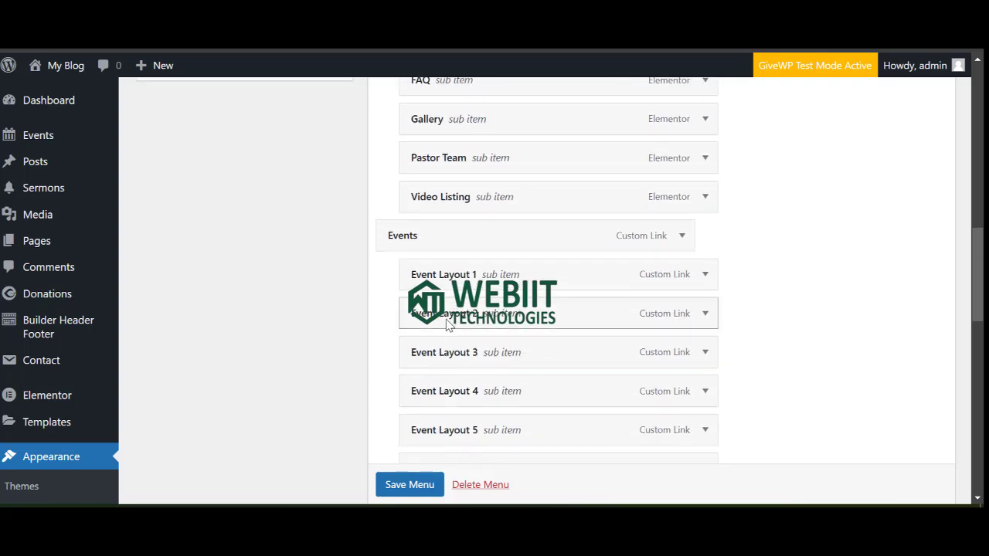
{"action": "scroll", "coordinate": [421, 326], "scroll_direction": "up", "scroll_amount": 4}
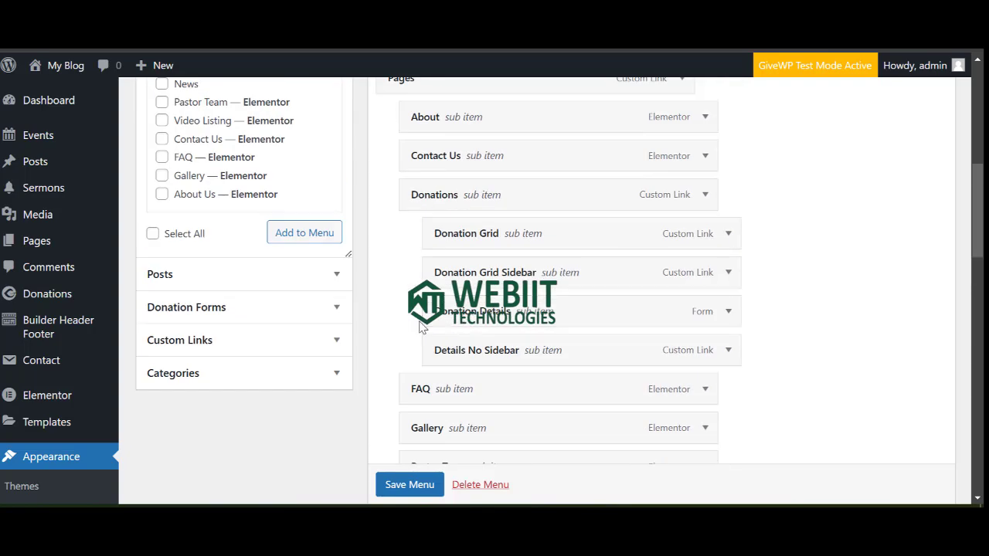
{"action": "scroll", "coordinate": [421, 328], "scroll_direction": "up", "scroll_amount": 3}
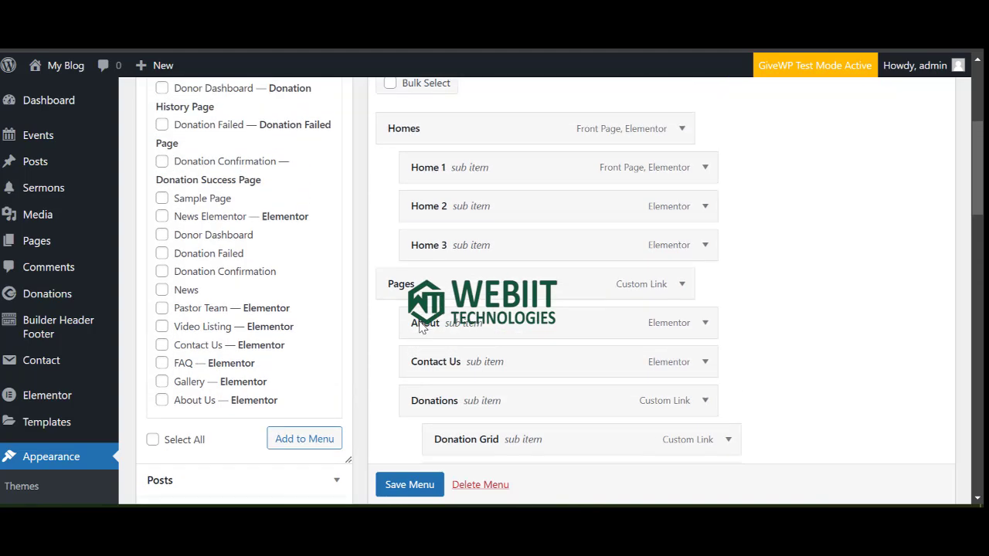
{"action": "scroll", "coordinate": [298, 224], "scroll_direction": "up", "scroll_amount": 3}
Show all pages in the Pages box and scroll down to Menu Settings.
{"action": "left_click", "coordinate": [239, 264]}
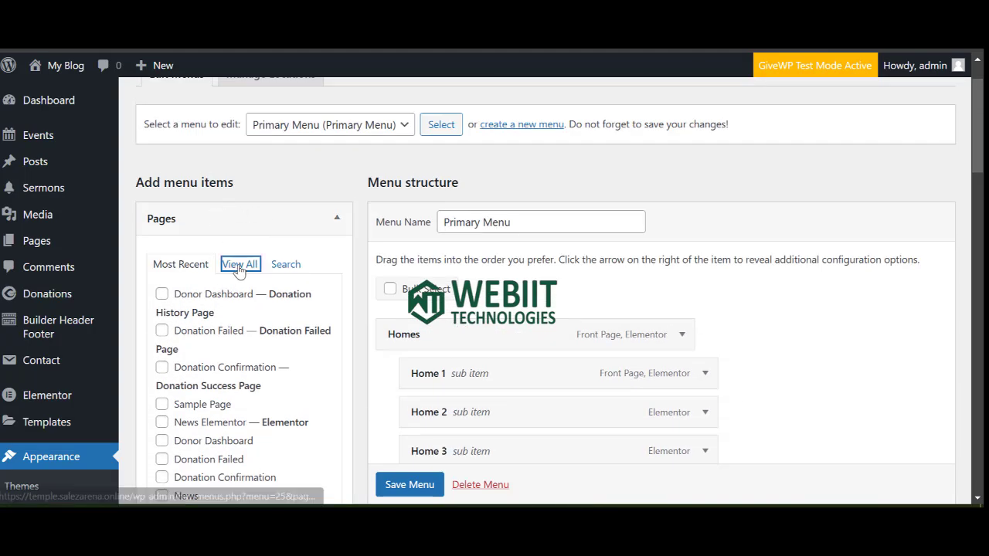
{"action": "scroll", "coordinate": [242, 325], "scroll_direction": "down", "scroll_amount": 4}
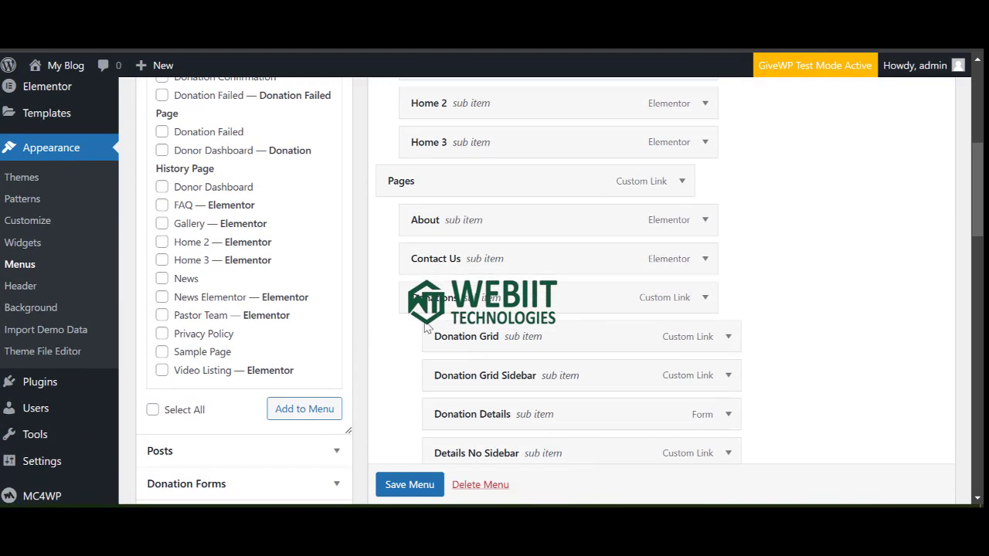
{"action": "scroll", "coordinate": [426, 327], "scroll_direction": "down", "scroll_amount": 4}
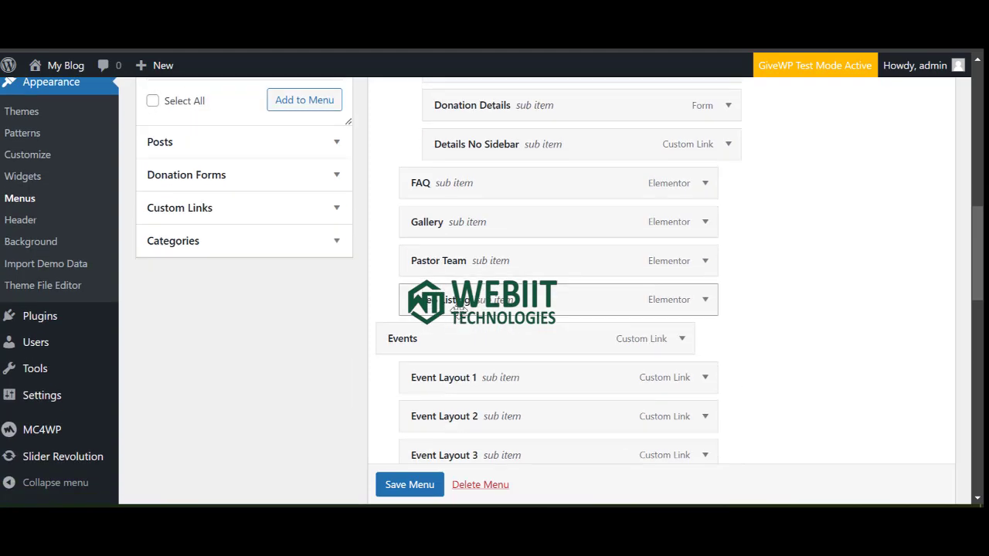
{"action": "scroll", "coordinate": [457, 308], "scroll_direction": "down", "scroll_amount": 12}
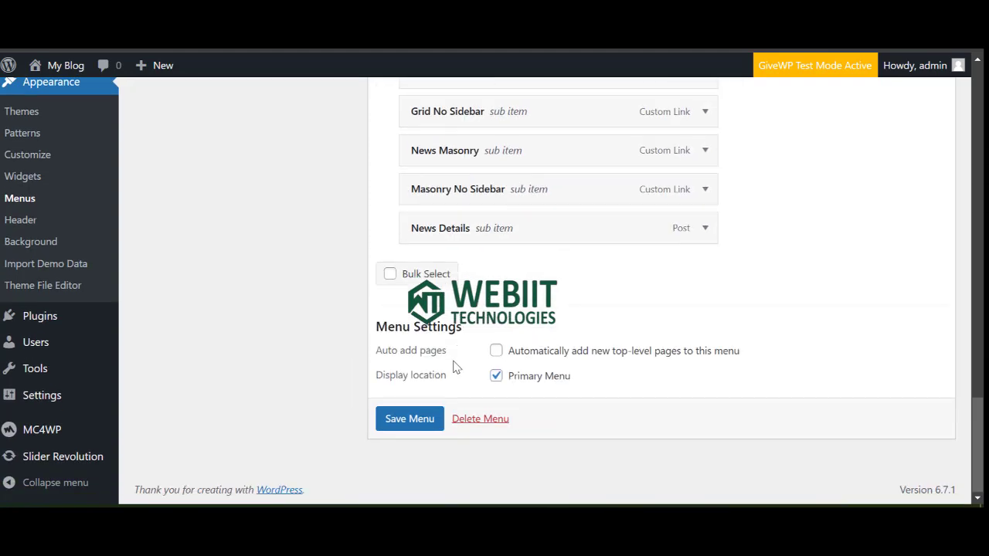
Delete the old Primary Menu and create a new menu named 'main menu'.
{"action": "left_click", "coordinate": [464, 421]}
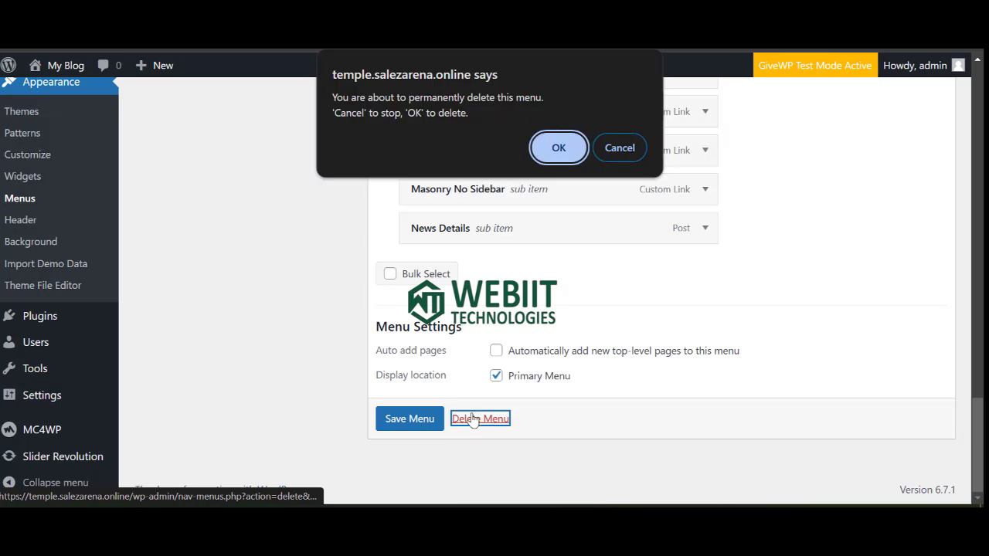
{"action": "left_click", "coordinate": [558, 140]}
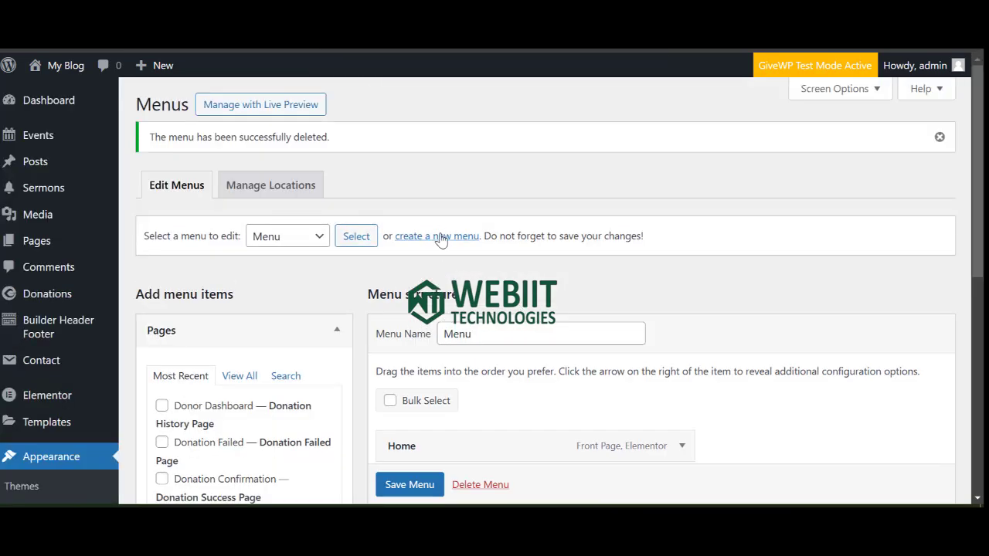
{"action": "left_click", "coordinate": [439, 237]}
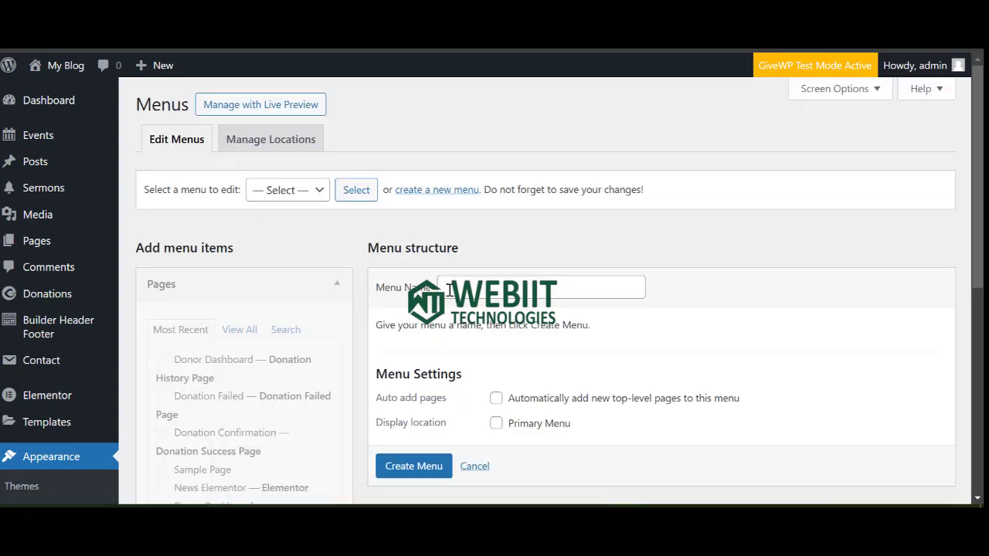
{"action": "left_click", "coordinate": [458, 291]}
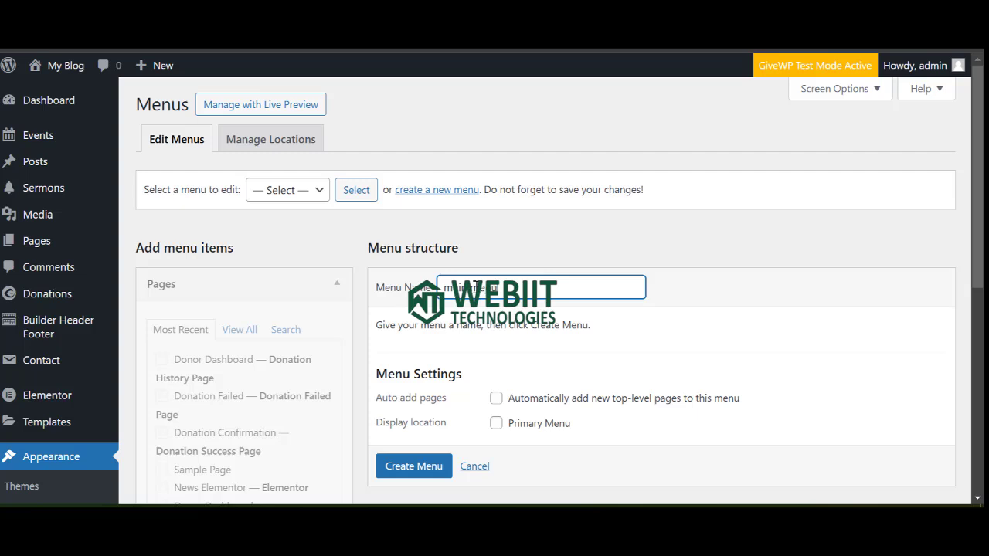
{"action": "type", "text": "main menu"}
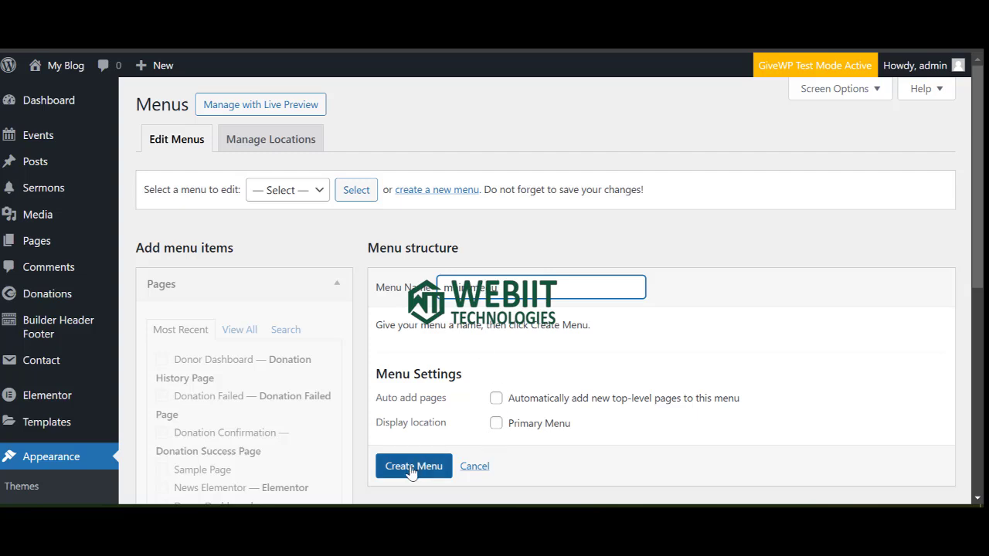
{"action": "left_click", "coordinate": [413, 465]}
Assign main menu to the Primary Menu location, save it, and list all pages.
{"action": "scroll", "coordinate": [413, 466], "scroll_direction": "down", "scroll_amount": 1}
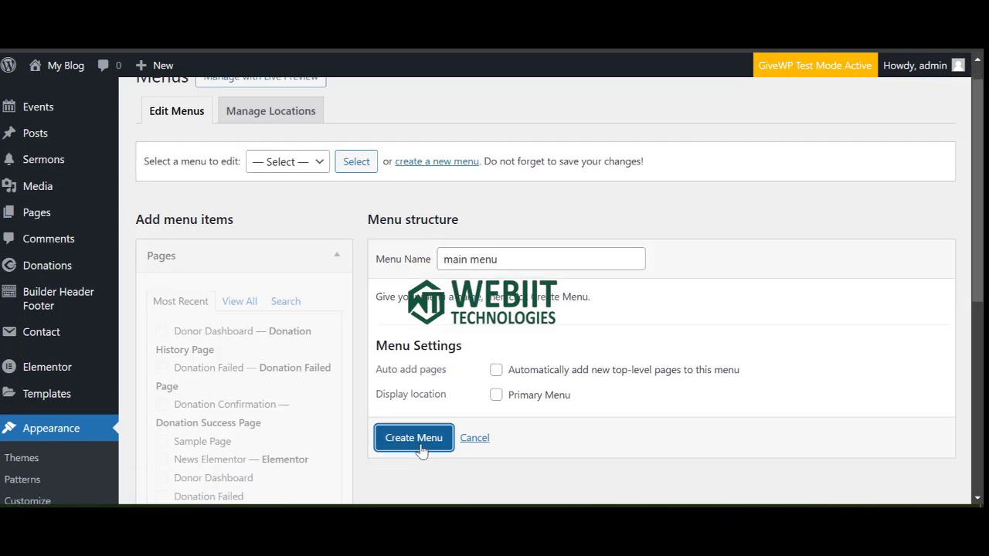
{"action": "scroll", "coordinate": [456, 353], "scroll_direction": "down", "scroll_amount": 3}
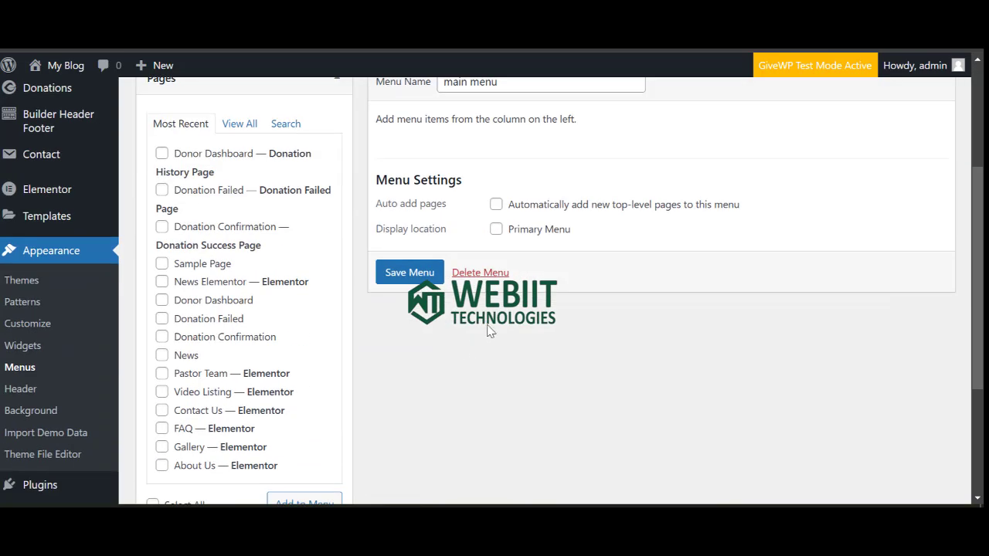
{"action": "left_click", "coordinate": [496, 229]}
{"action": "left_click", "coordinate": [421, 278]}
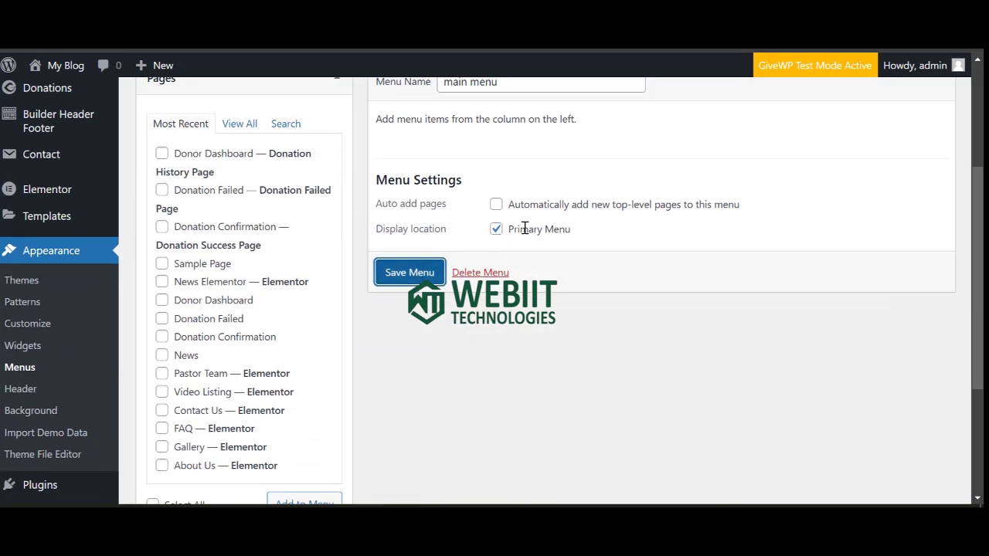
{"action": "scroll", "coordinate": [263, 363], "scroll_direction": "down", "scroll_amount": 3}
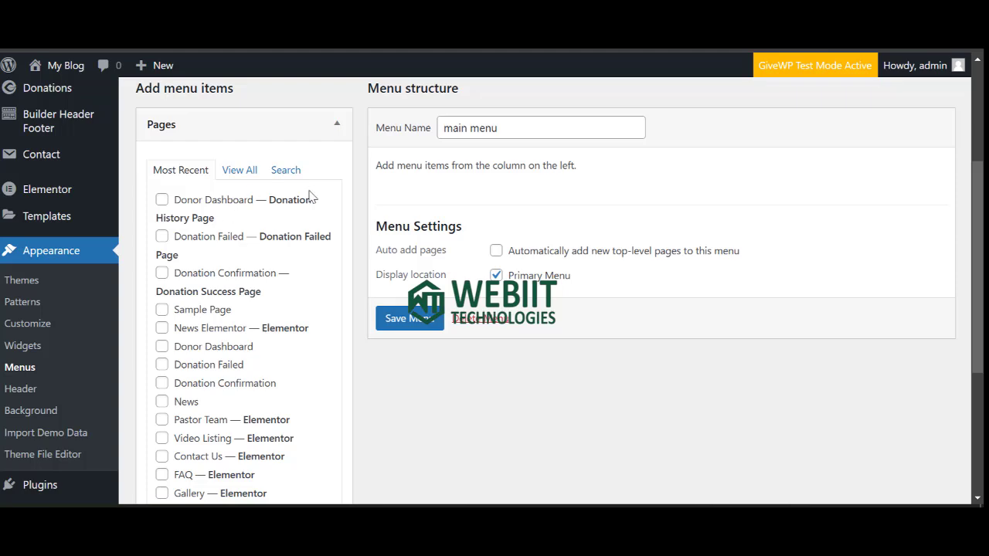
{"action": "scroll", "coordinate": [398, 315], "scroll_direction": "up", "scroll_amount": 3}
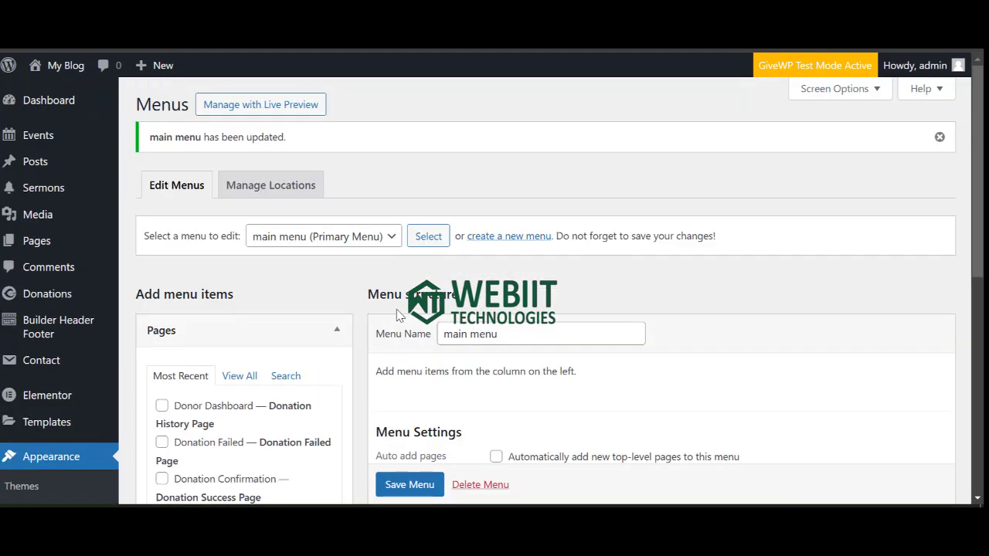
{"action": "left_click", "coordinate": [240, 377]}
Add the Gallery and Pastor Team pages to the main menu.
{"action": "scroll", "coordinate": [285, 340], "scroll_direction": "down", "scroll_amount": 3}
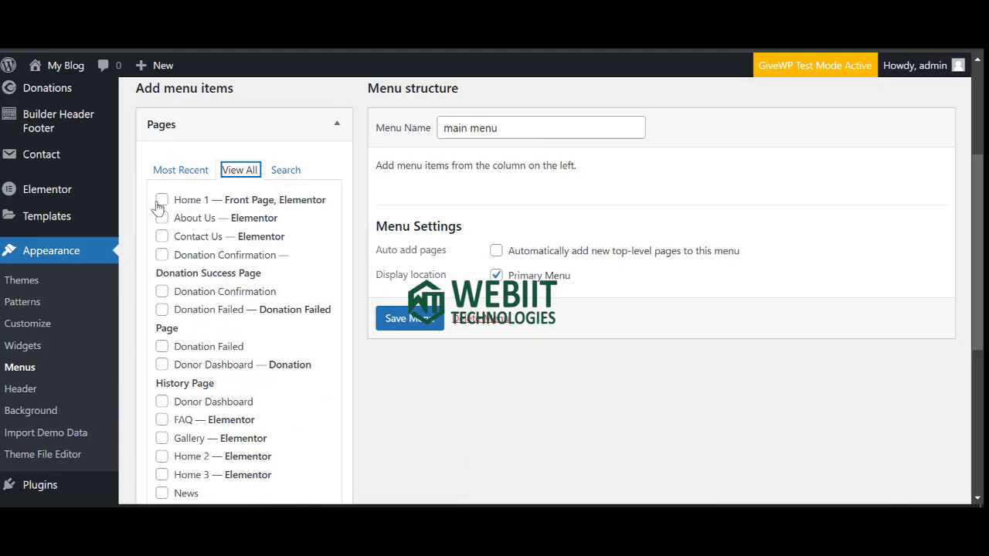
{"action": "left_click", "coordinate": [161, 201]}
{"action": "left_click", "coordinate": [161, 218]}
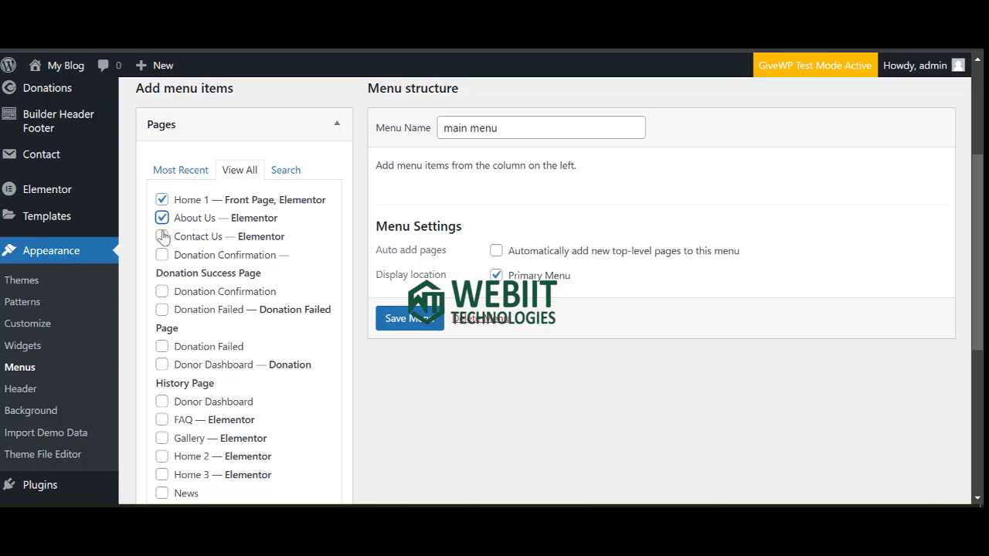
{"action": "left_click", "coordinate": [162, 237]}
{"action": "scroll", "coordinate": [221, 330], "scroll_direction": "down", "scroll_amount": 2}
{"action": "left_click", "coordinate": [162, 337]}
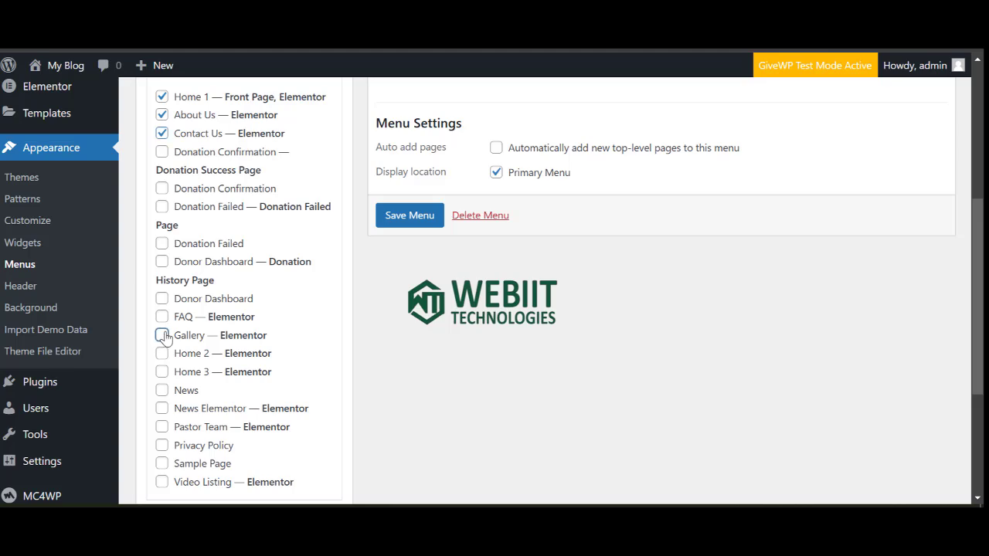
{"action": "left_click", "coordinate": [161, 427]}
{"action": "scroll", "coordinate": [162, 431], "scroll_direction": "down", "scroll_amount": 4}
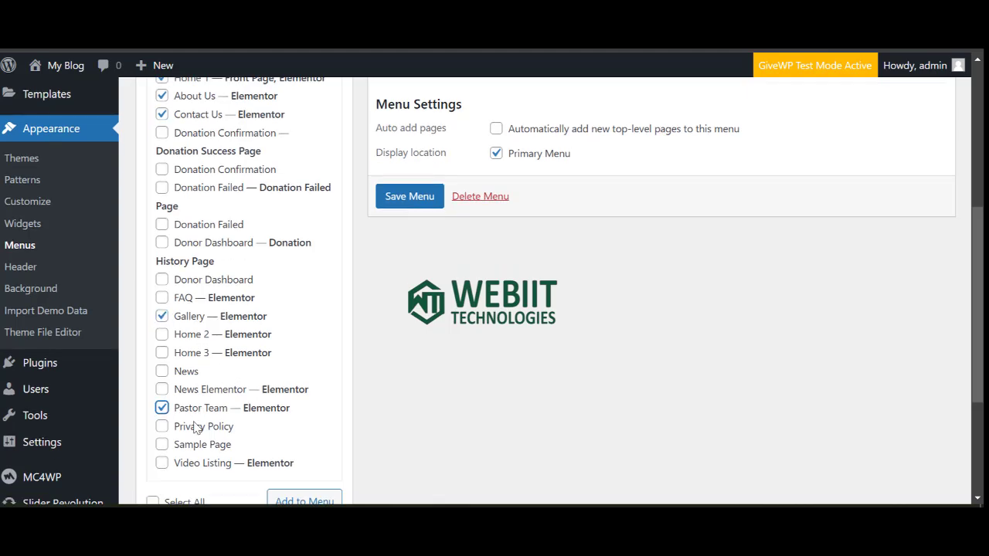
{"action": "scroll", "coordinate": [225, 313], "scroll_direction": "up", "scroll_amount": 2}
{"action": "scroll", "coordinate": [225, 312], "scroll_direction": "up", "scroll_amount": 4}
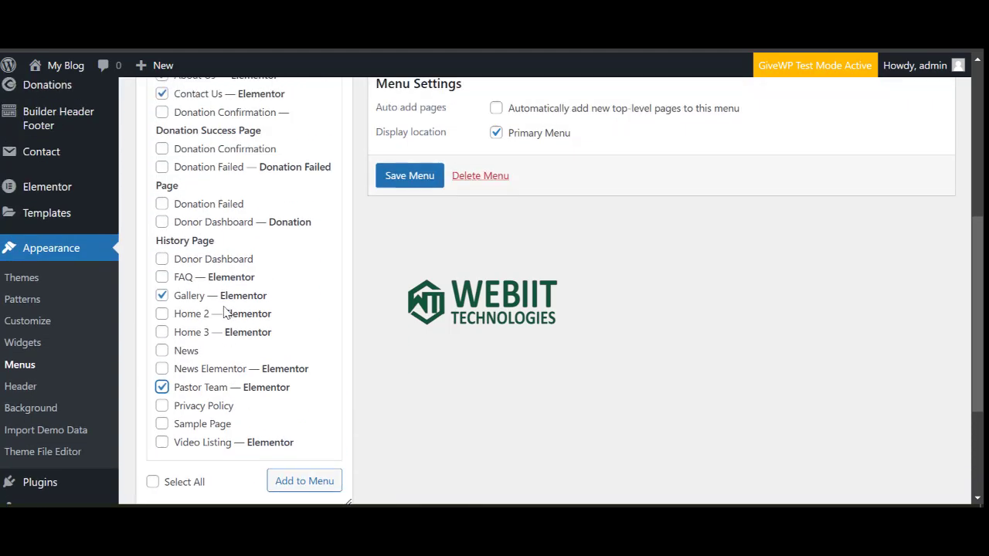
{"action": "scroll", "coordinate": [229, 296], "scroll_direction": "down", "scroll_amount": 5}
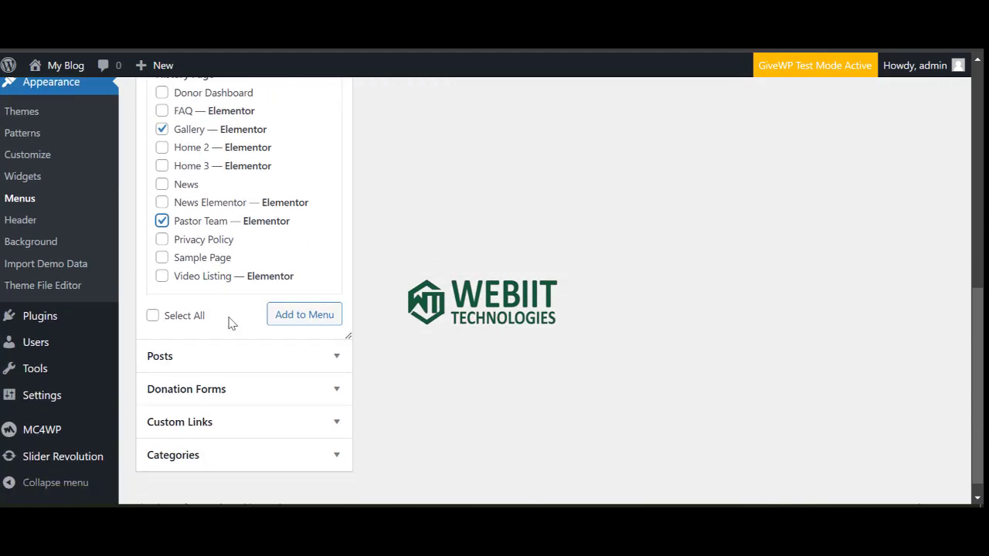
{"action": "scroll", "coordinate": [217, 294], "scroll_direction": "up", "scroll_amount": 2}
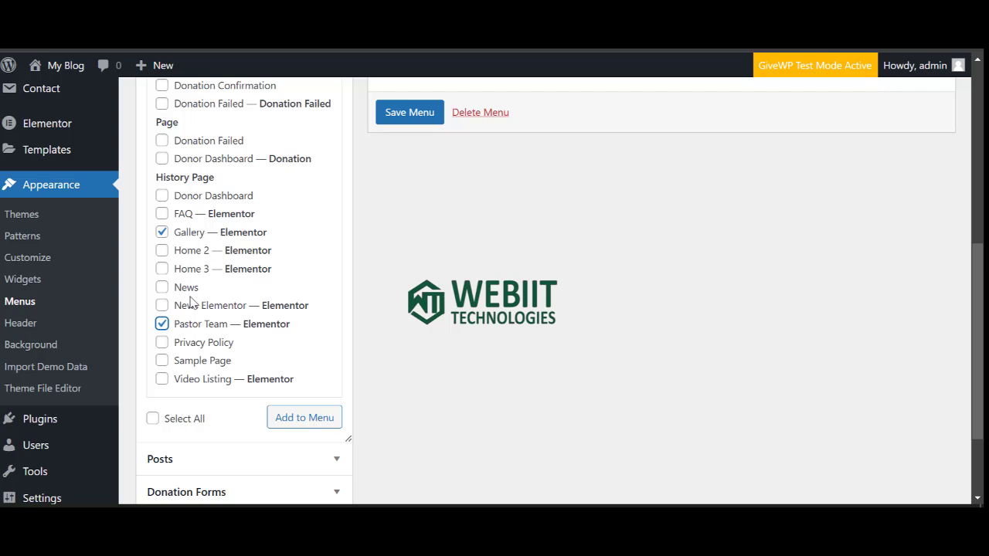
{"action": "scroll", "coordinate": [192, 301], "scroll_direction": "up", "scroll_amount": 4}
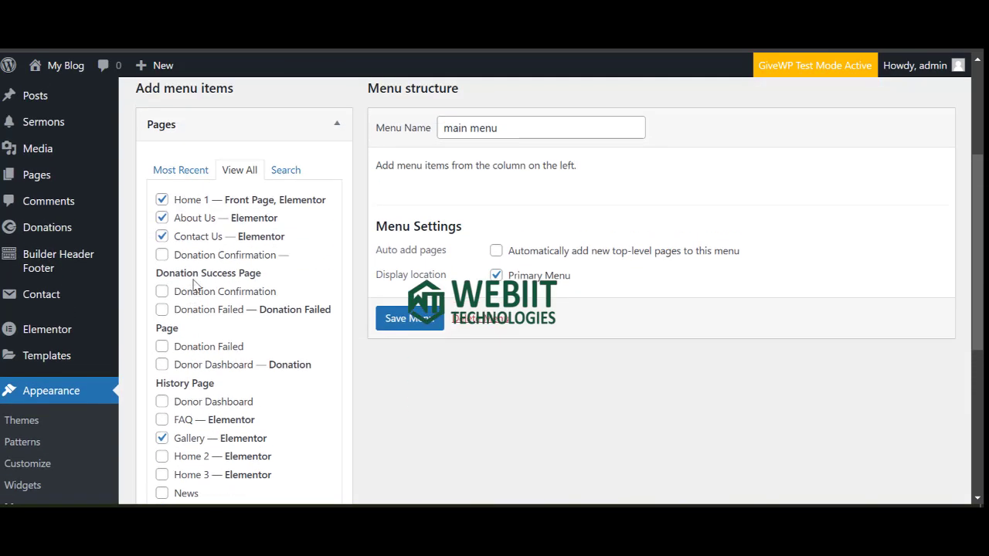
{"action": "scroll", "coordinate": [201, 271], "scroll_direction": "down", "scroll_amount": 2}
{"action": "scroll", "coordinate": [200, 272], "scroll_direction": "down", "scroll_amount": 1}
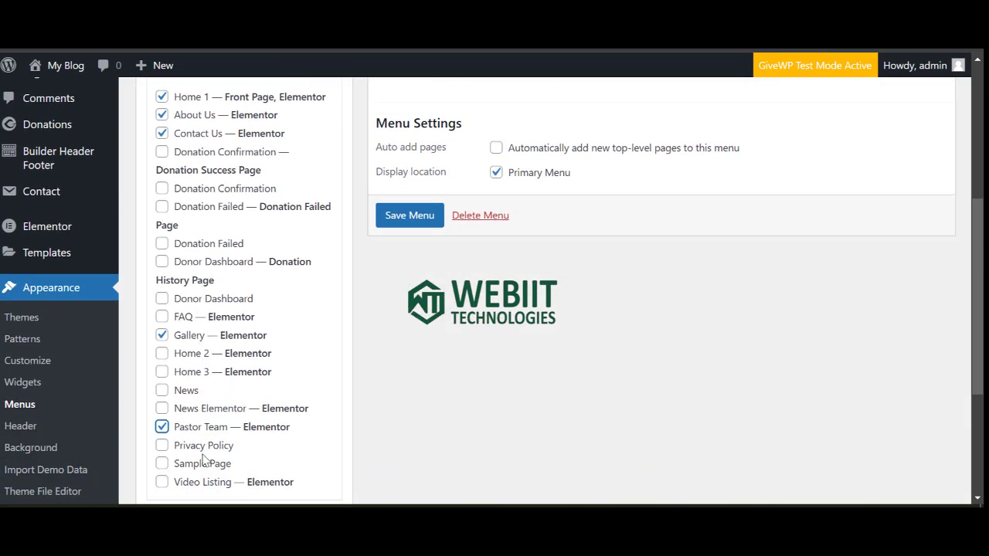
{"action": "scroll", "coordinate": [202, 437], "scroll_direction": "down", "scroll_amount": 2}
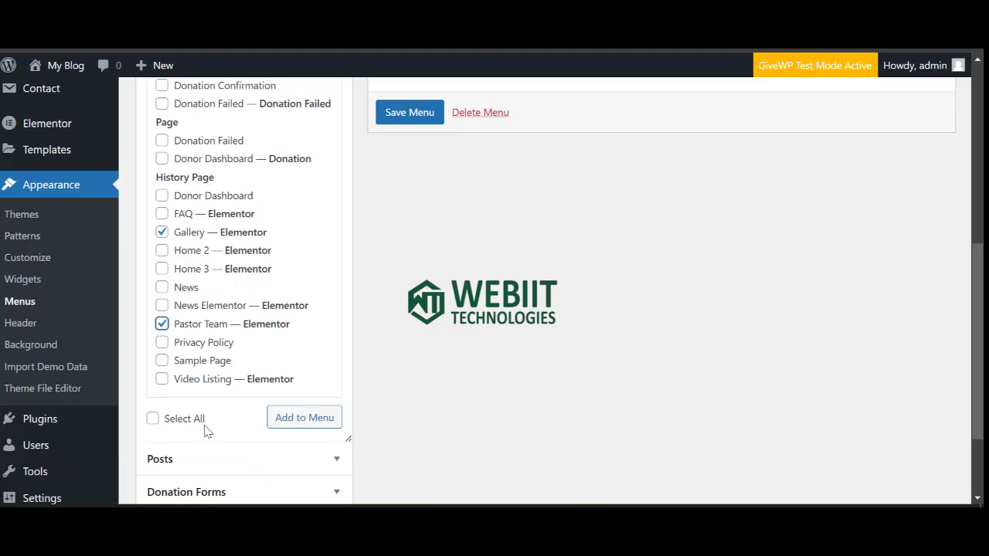
{"action": "left_click", "coordinate": [280, 415]}
Add the Church building fund donation form to the main menu.
{"action": "scroll", "coordinate": [247, 419], "scroll_direction": "down", "scroll_amount": 2}
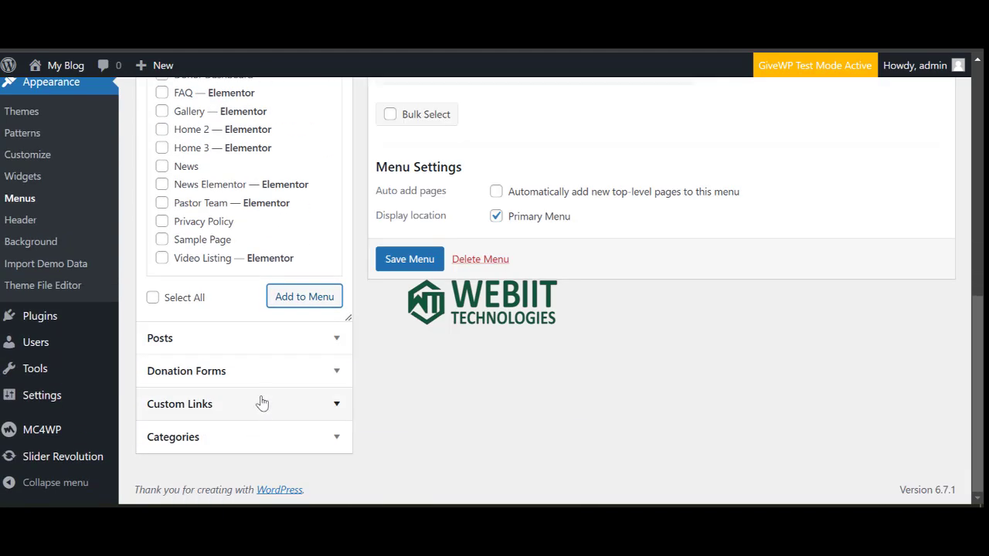
{"action": "left_click", "coordinate": [332, 374]}
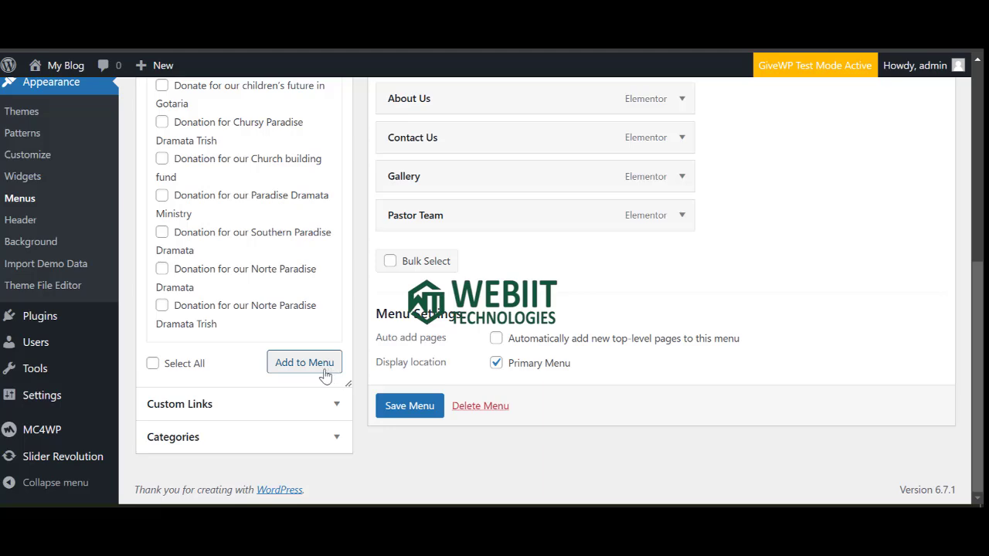
{"action": "scroll", "coordinate": [305, 357], "scroll_direction": "up", "scroll_amount": 2}
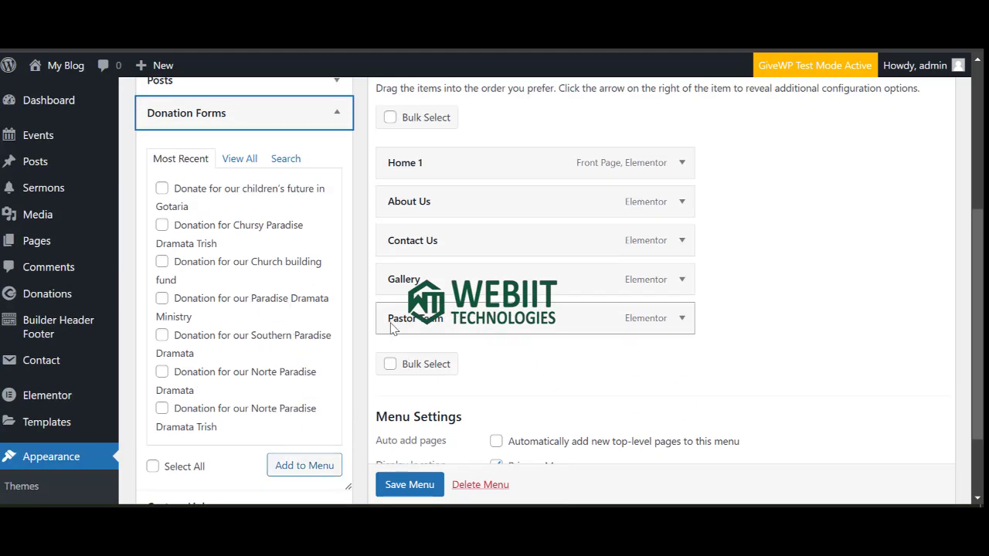
{"action": "scroll", "coordinate": [218, 154], "scroll_direction": "up", "scroll_amount": 2}
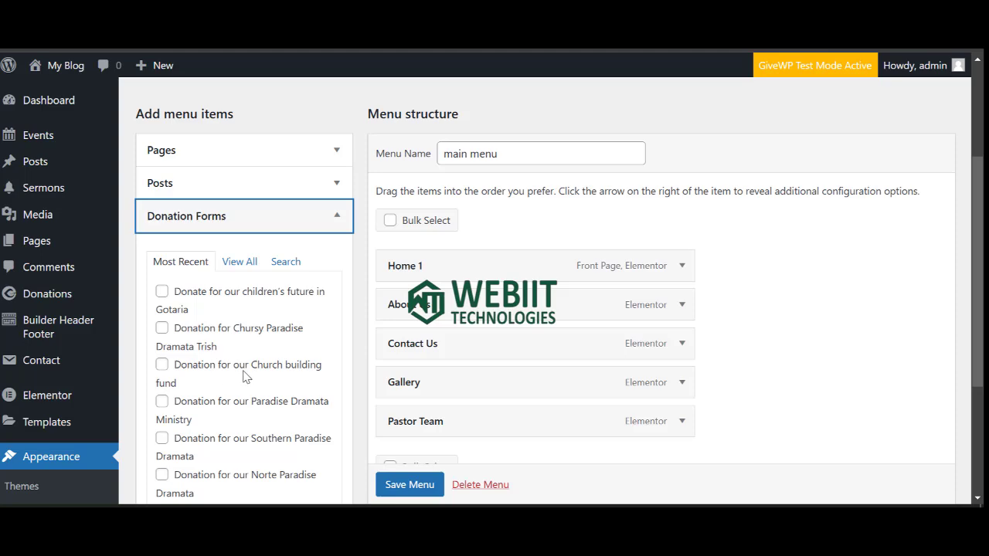
{"action": "left_click", "coordinate": [162, 365]}
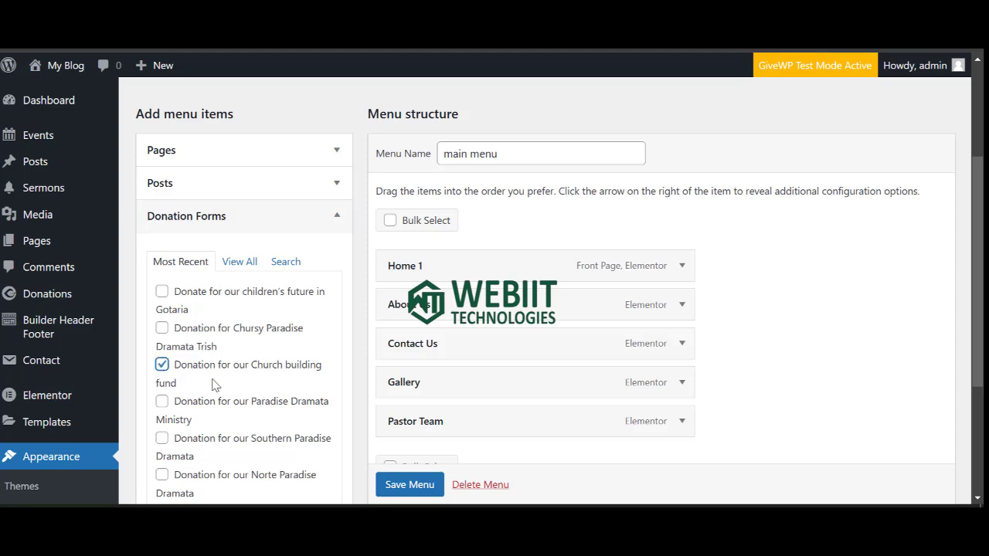
{"action": "scroll", "coordinate": [314, 449], "scroll_direction": "down", "scroll_amount": 4}
{"action": "left_click", "coordinate": [304, 363]}
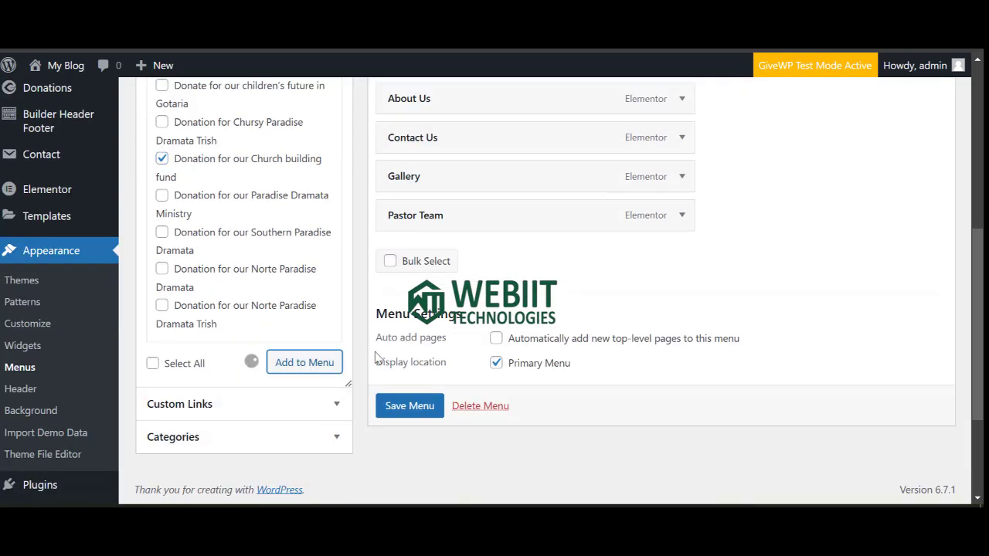
Collapse the donation forms list and review the main menu structure.
{"action": "scroll", "coordinate": [316, 331], "scroll_direction": "up", "scroll_amount": 2}
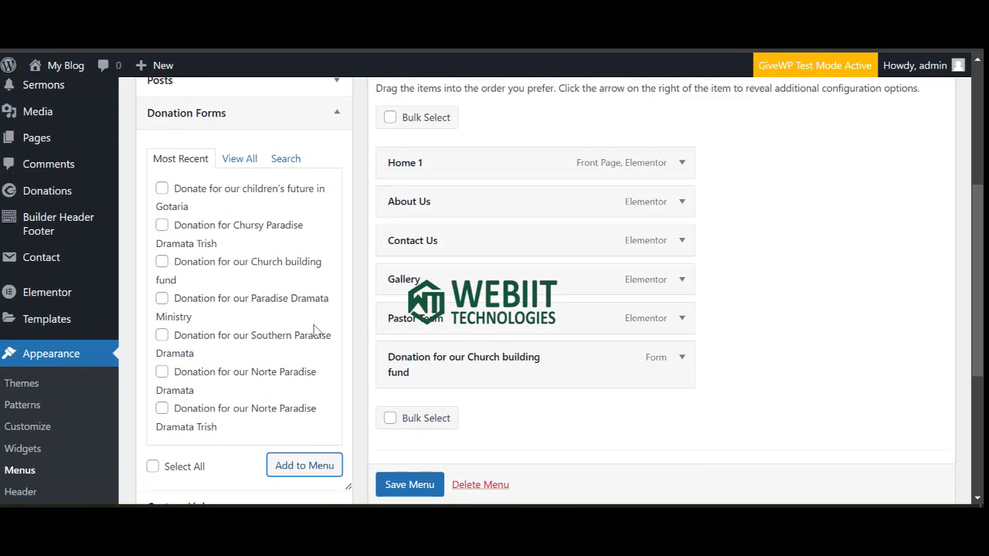
{"action": "scroll", "coordinate": [201, 294], "scroll_direction": "up", "scroll_amount": 3}
{"action": "left_click", "coordinate": [218, 319]}
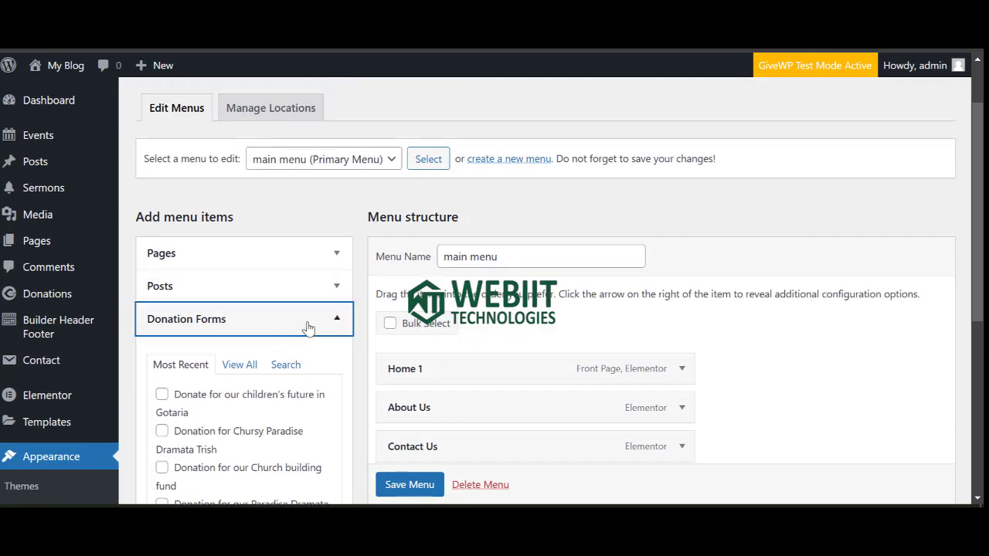
{"action": "scroll", "coordinate": [260, 344], "scroll_direction": "down", "scroll_amount": 2}
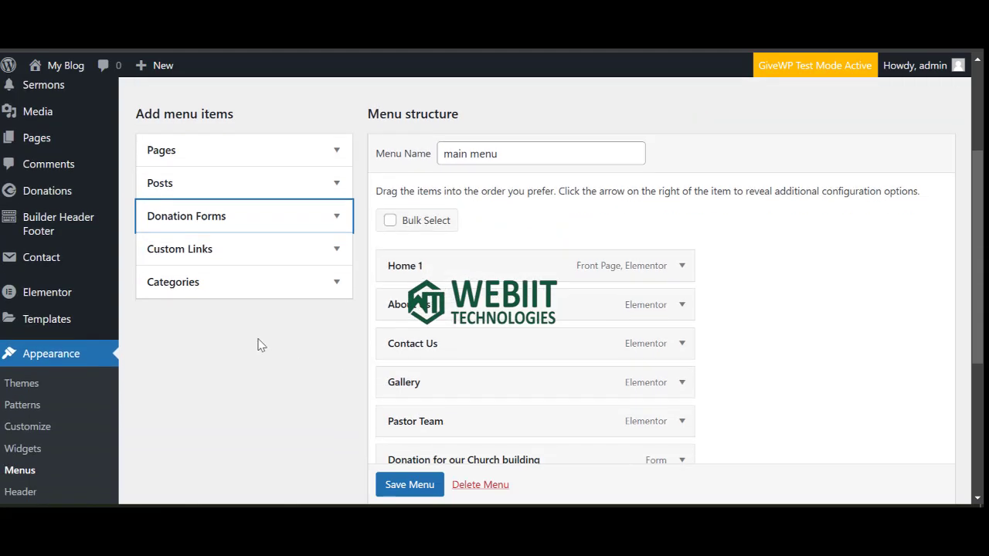
{"action": "scroll", "coordinate": [143, 302], "scroll_direction": "up", "scroll_amount": 1}
{"action": "scroll", "coordinate": [143, 303], "scroll_direction": "up", "scroll_amount": 2}
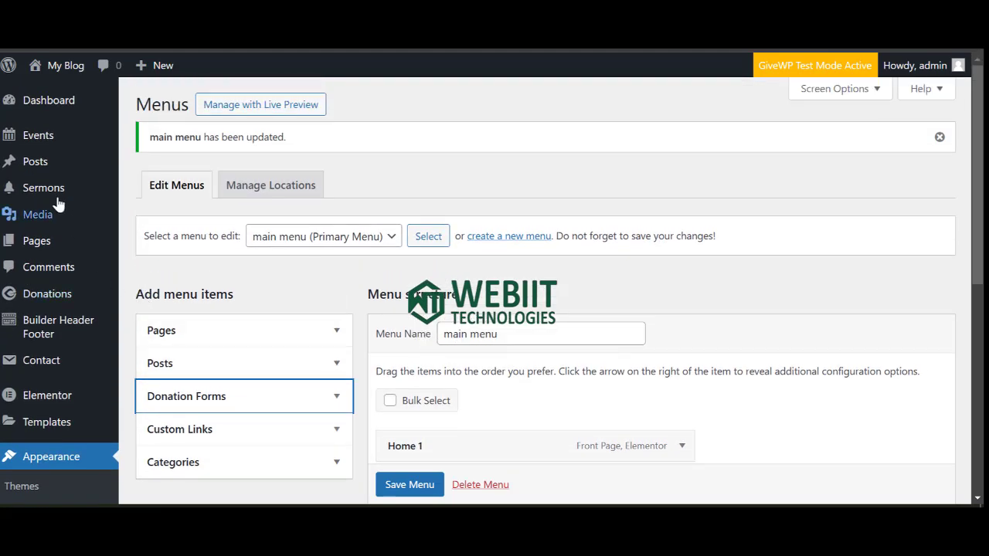
{"action": "mouse_move", "coordinate": [51, 193]}
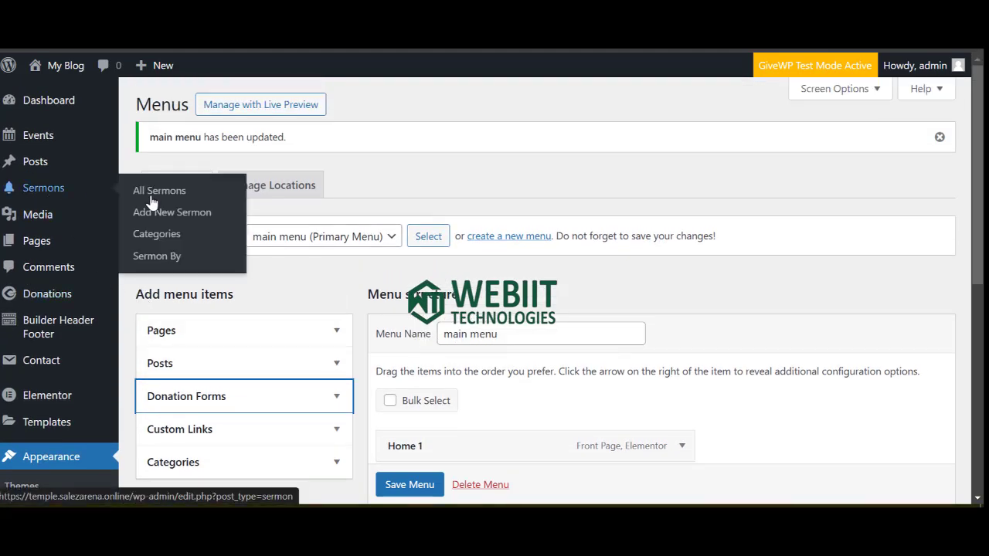
{"action": "scroll", "coordinate": [468, 328], "scroll_direction": "down", "scroll_amount": 4}
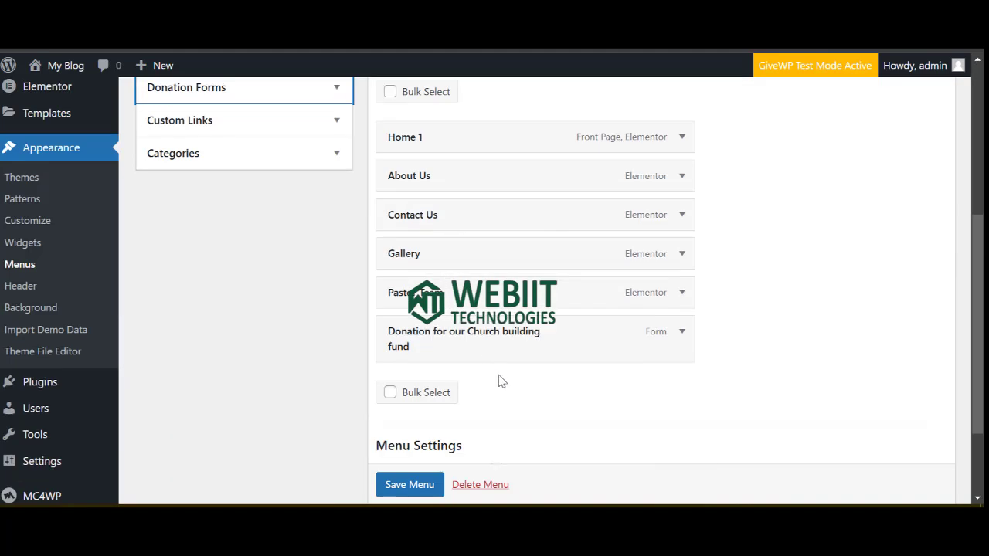
Relabel the church building fund menu item 'Partner With Us' and save the main menu.
{"action": "left_click", "coordinate": [681, 331]}
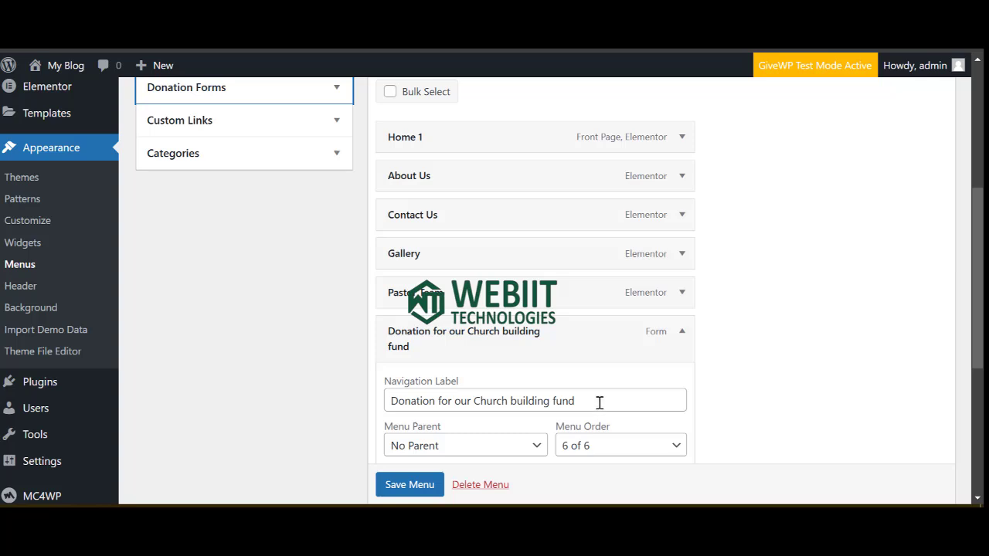
{"action": "left_click_drag", "start_coordinate": [600, 402], "coordinate": [389, 400]}
{"action": "key", "text": "Right"}
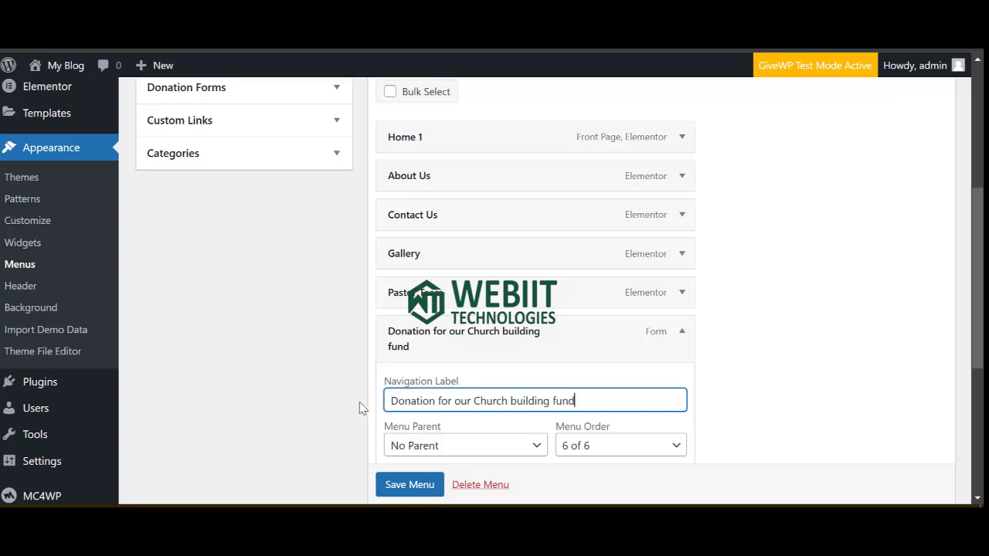
{"action": "key", "text": "BackSpace"}
{"action": "key", "text": "BackSpace"}
{"action": "key", "text": "BackSpace"}
{"action": "key", "text": "BackSpace"}
{"action": "key", "text": "BackSpace"}
{"action": "key", "text": "BackSpace"}
{"action": "key", "text": "BackSpace"}
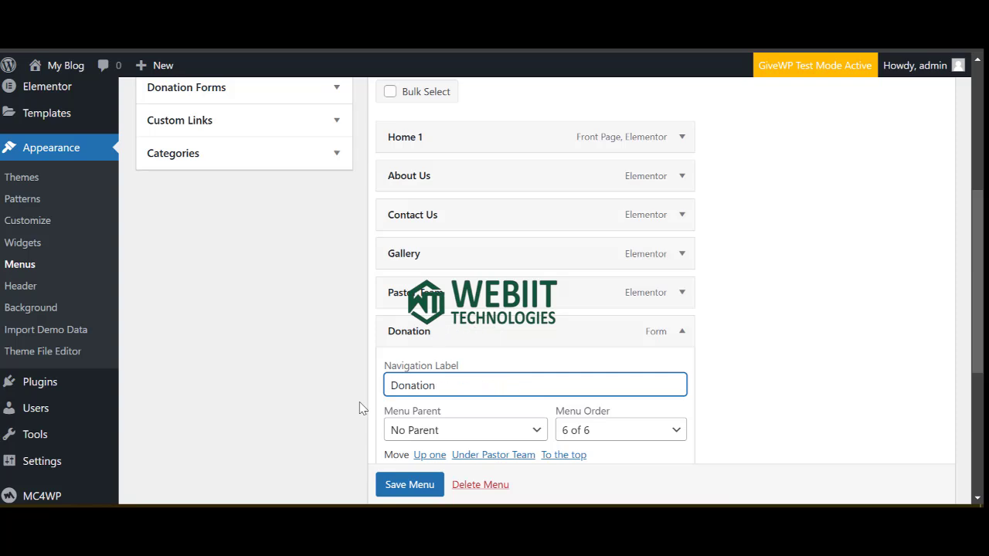
{"action": "key", "text": "BackSpace"}
{"action": "key", "text": "BackSpace"}
{"action": "key", "text": "BackSpace"}
{"action": "key", "text": "BackSpace"}
{"action": "key", "text": "BackSpace"}
{"action": "key", "text": "BackSpace"}
{"action": "key", "text": "BackSpace"}
{"action": "key", "text": "BackSpace"}
{"action": "key", "text": "BackSpace"}
{"action": "type", "text": "Partner With Us"}
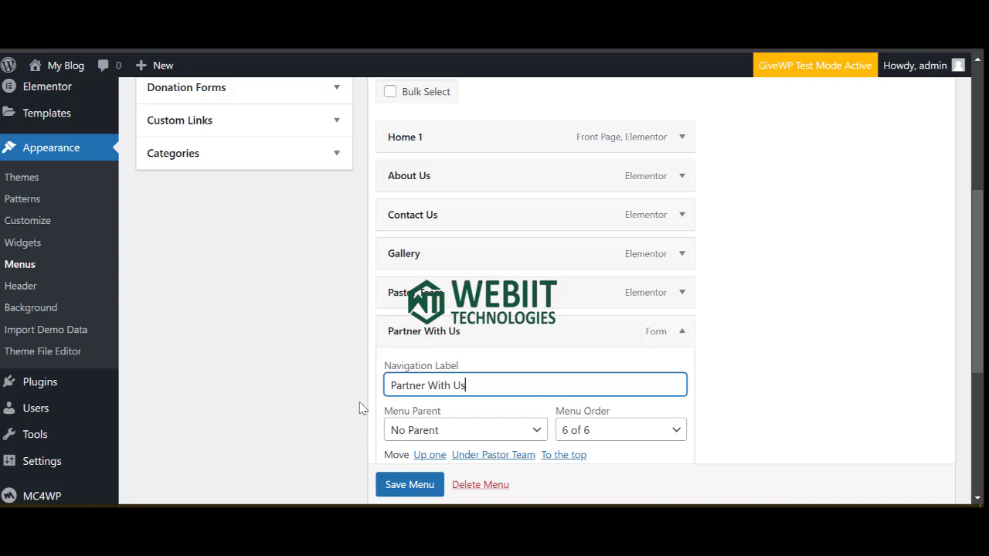
{"action": "scroll", "coordinate": [360, 408], "scroll_direction": "down", "scroll_amount": 4}
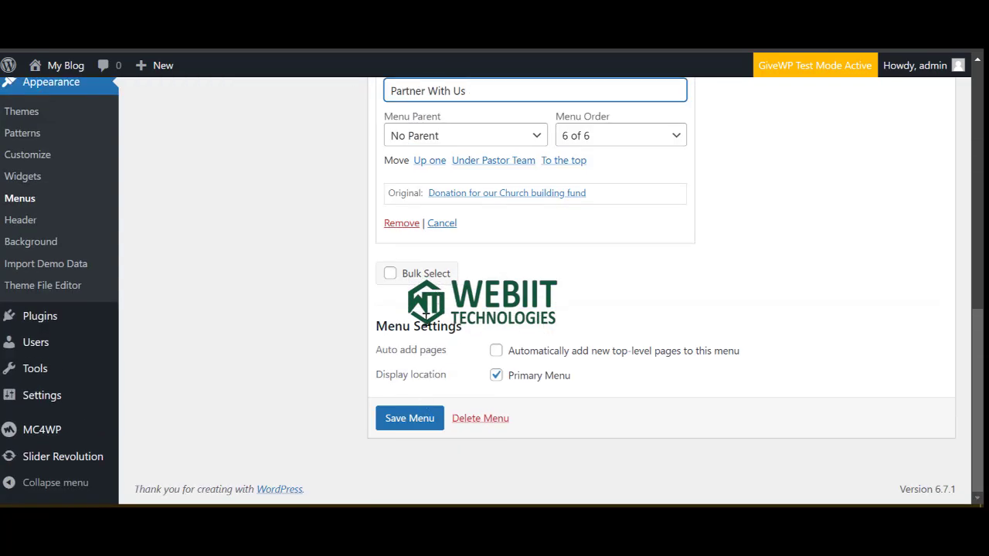
{"action": "left_click", "coordinate": [421, 415]}
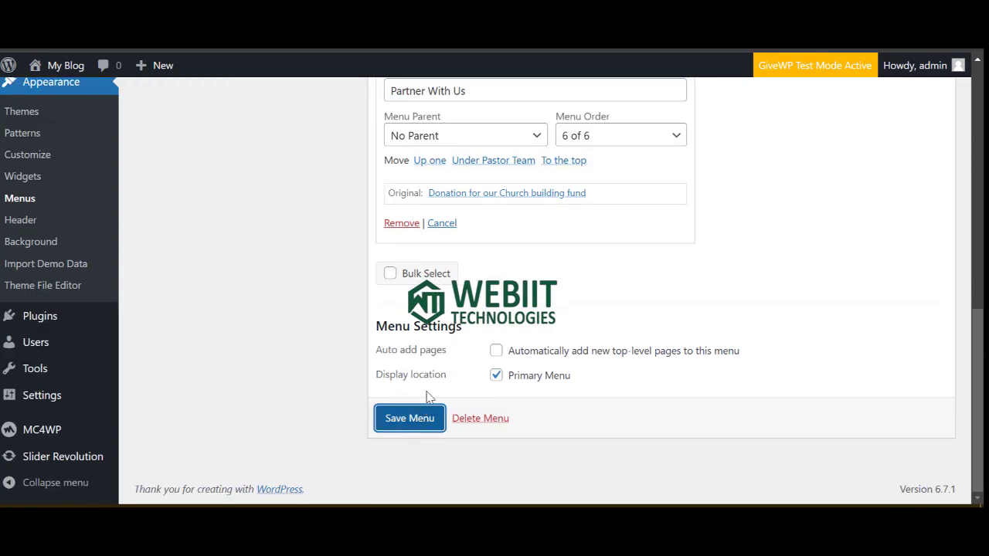
{"action": "scroll", "coordinate": [444, 383], "scroll_direction": "down", "scroll_amount": 2}
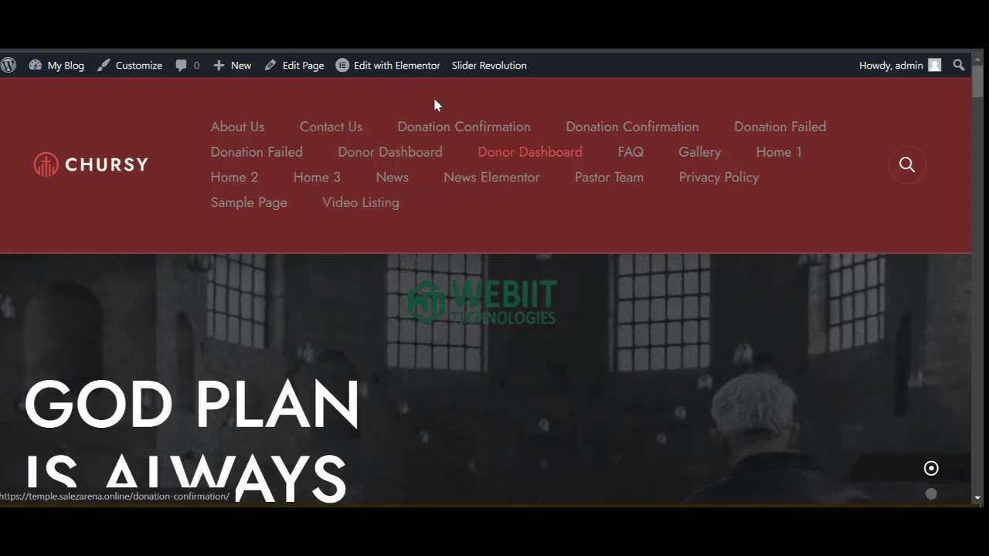
Delete the menu named 'Menu'.
{"action": "left_click", "coordinate": [363, 23]}
{"action": "scroll", "coordinate": [429, 332], "scroll_direction": "down", "scroll_amount": 4}
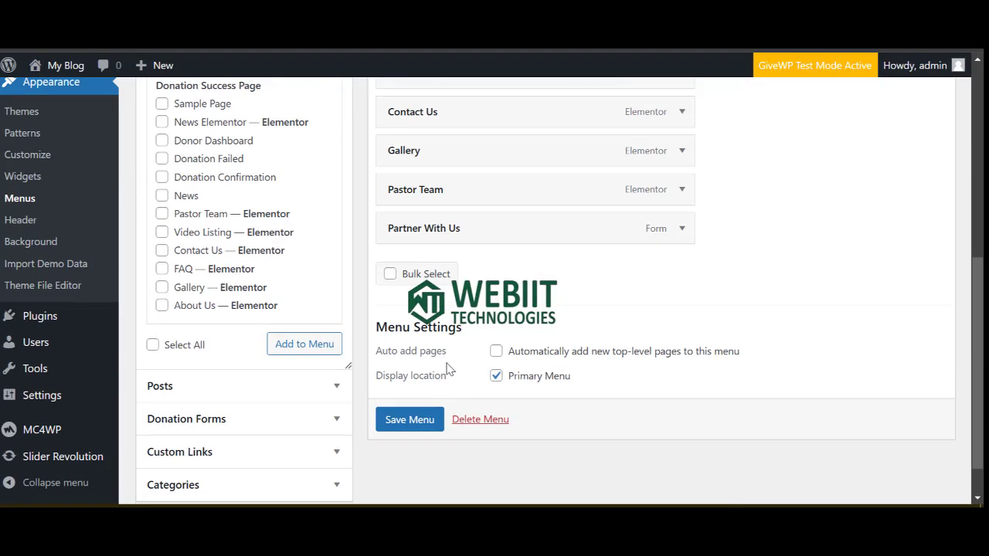
{"action": "scroll", "coordinate": [448, 369], "scroll_direction": "up", "scroll_amount": 5}
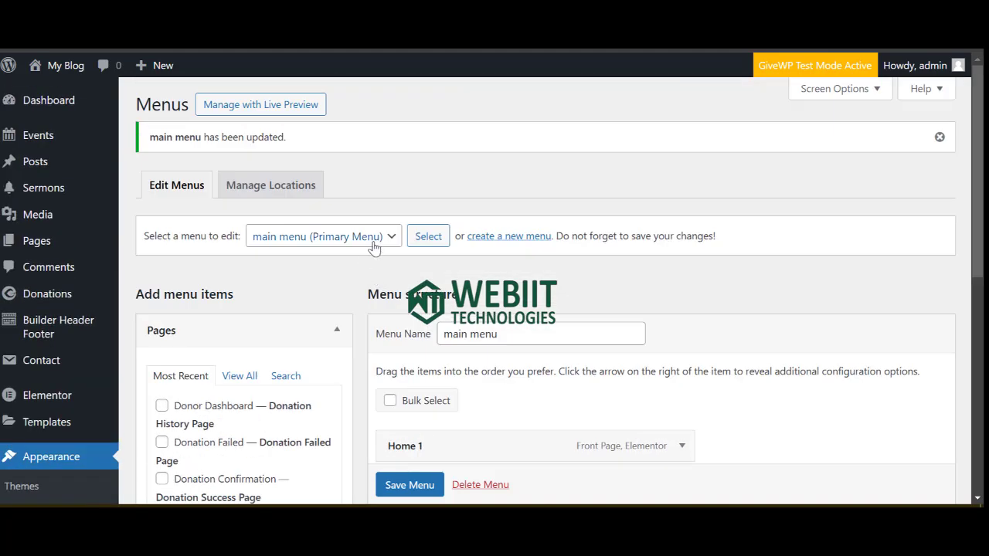
{"action": "left_click", "coordinate": [373, 244]}
{"action": "left_click", "coordinate": [293, 279]}
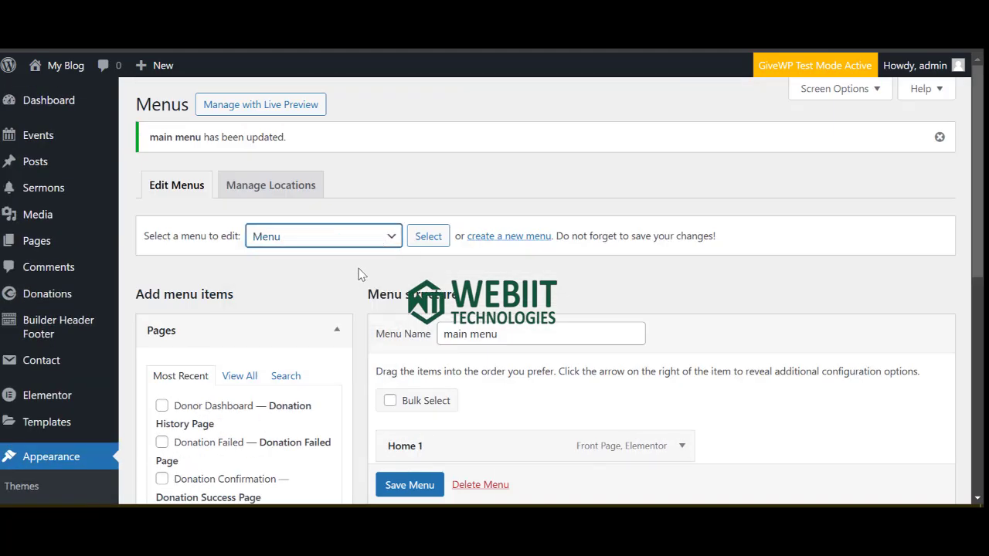
{"action": "left_click", "coordinate": [420, 244]}
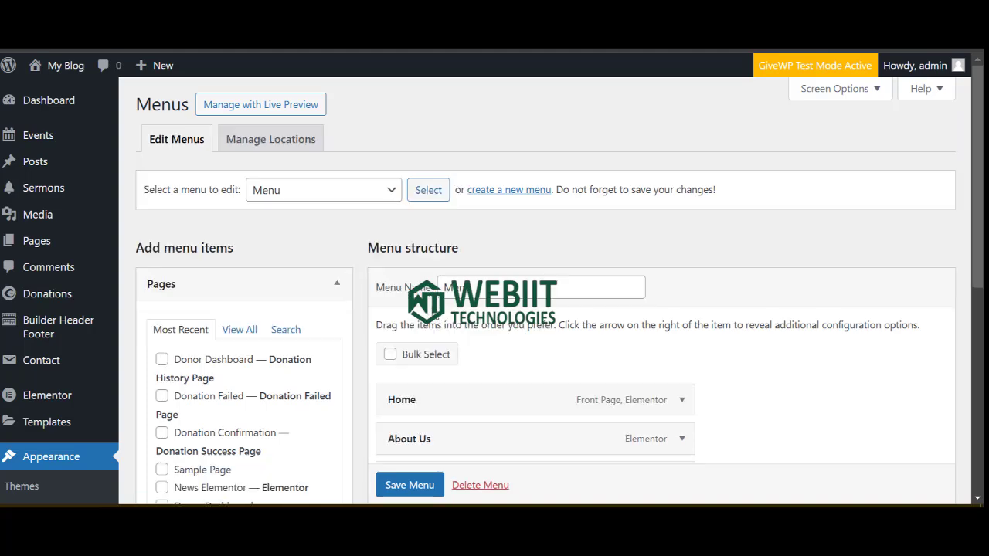
{"action": "scroll", "coordinate": [421, 382], "scroll_direction": "down", "scroll_amount": 4}
{"action": "left_click", "coordinate": [468, 438]}
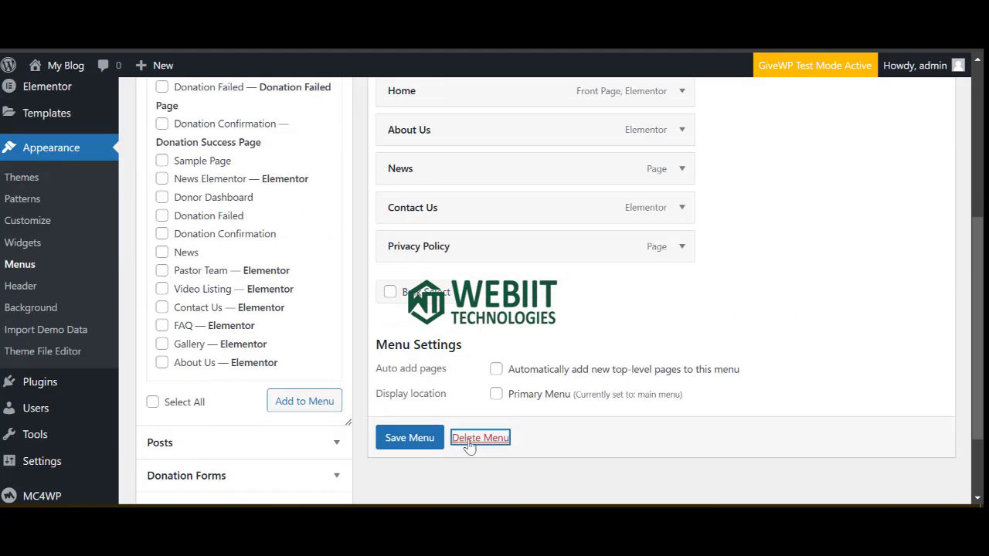
{"action": "left_click", "coordinate": [544, 152]}
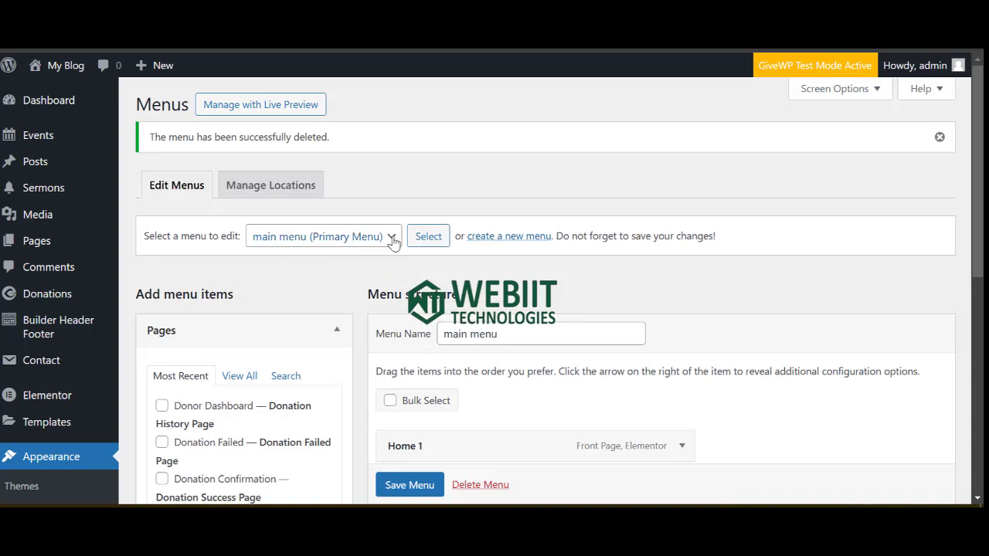
Delete the Other Pages menu.
{"action": "left_click", "coordinate": [394, 240]}
{"action": "left_click", "coordinate": [345, 280]}
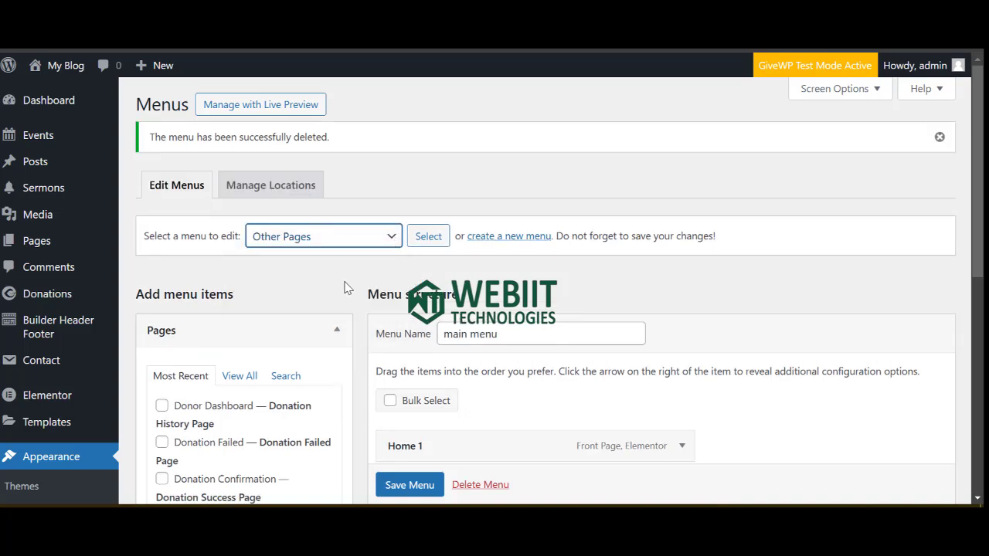
{"action": "left_click", "coordinate": [428, 239]}
{"action": "scroll", "coordinate": [446, 300], "scroll_direction": "down", "scroll_amount": 2}
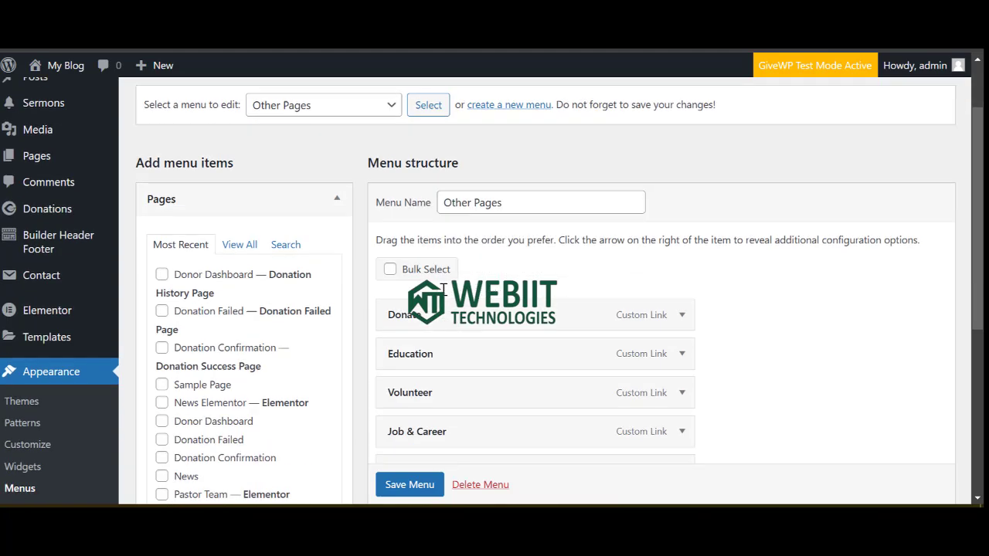
{"action": "scroll", "coordinate": [442, 350], "scroll_direction": "down", "scroll_amount": 3}
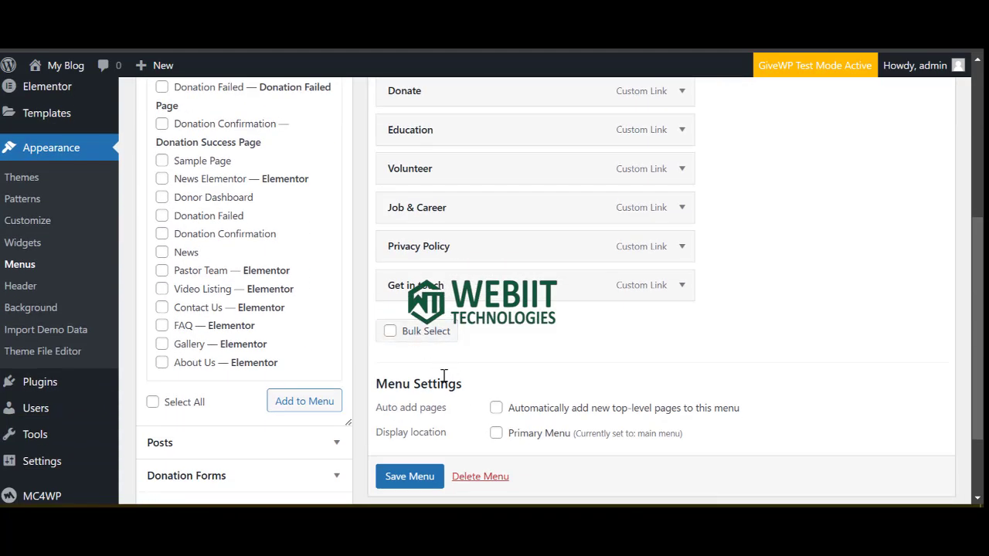
{"action": "left_click", "coordinate": [468, 483]}
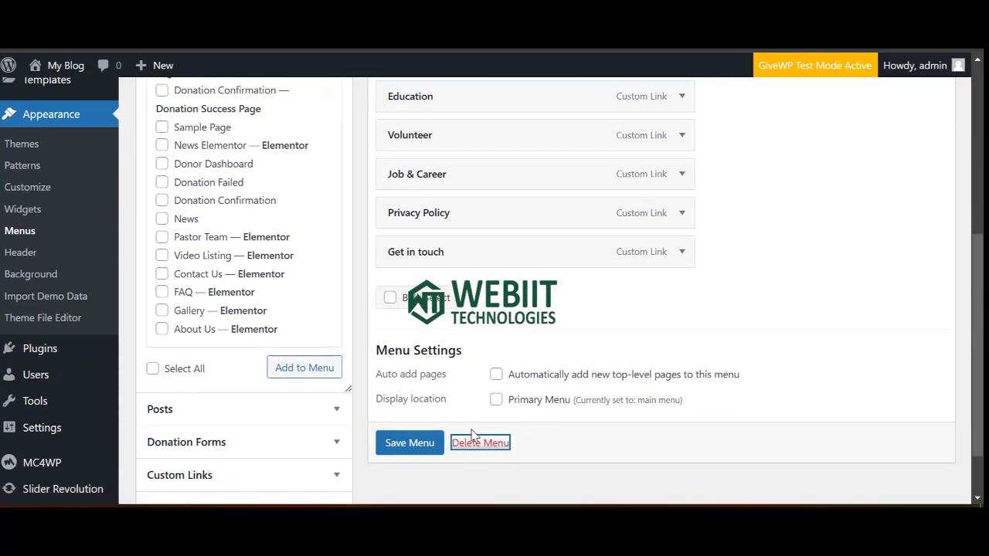
{"action": "left_click", "coordinate": [476, 445]}
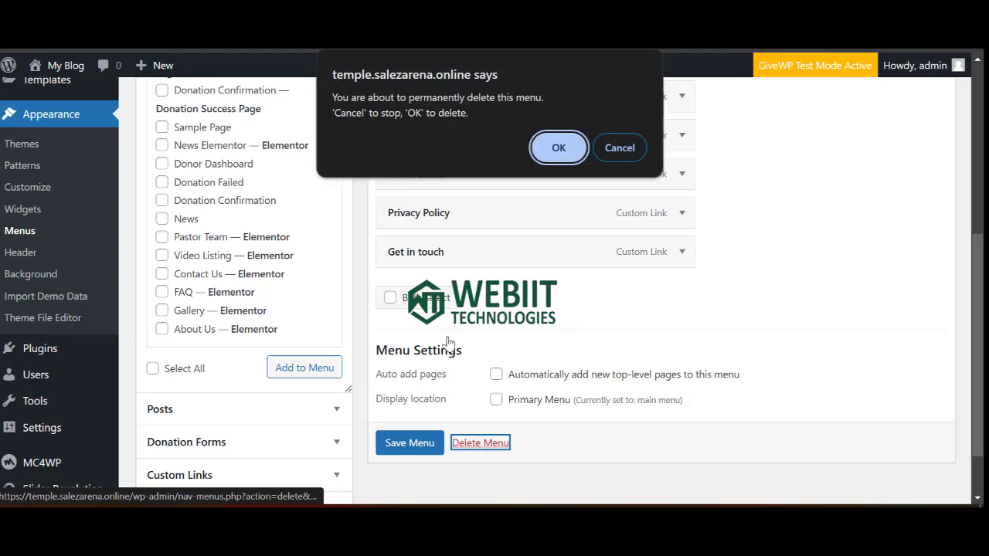
{"action": "left_click", "coordinate": [558, 148]}
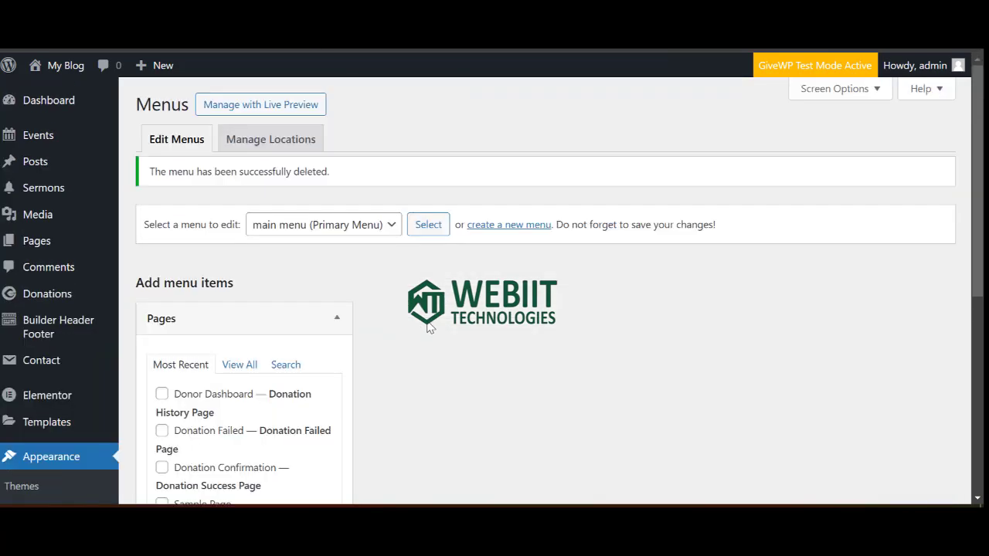
Delete the Quick Links menu, then save the main menu.
{"action": "left_click", "coordinate": [363, 238]}
{"action": "left_click", "coordinate": [363, 258]}
{"action": "key", "text": "Down"}
{"action": "left_click", "coordinate": [429, 239]}
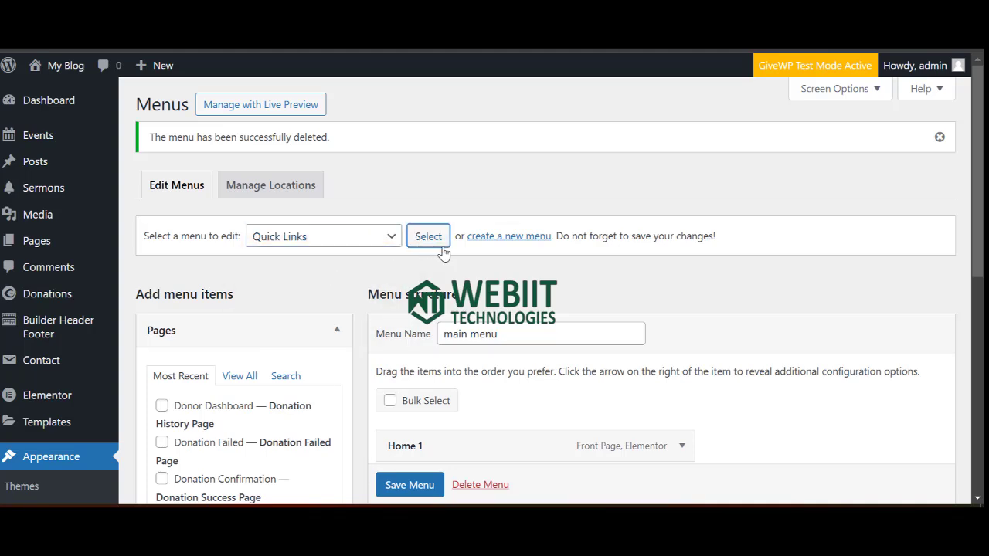
{"action": "scroll", "coordinate": [450, 355], "scroll_direction": "down", "scroll_amount": 4}
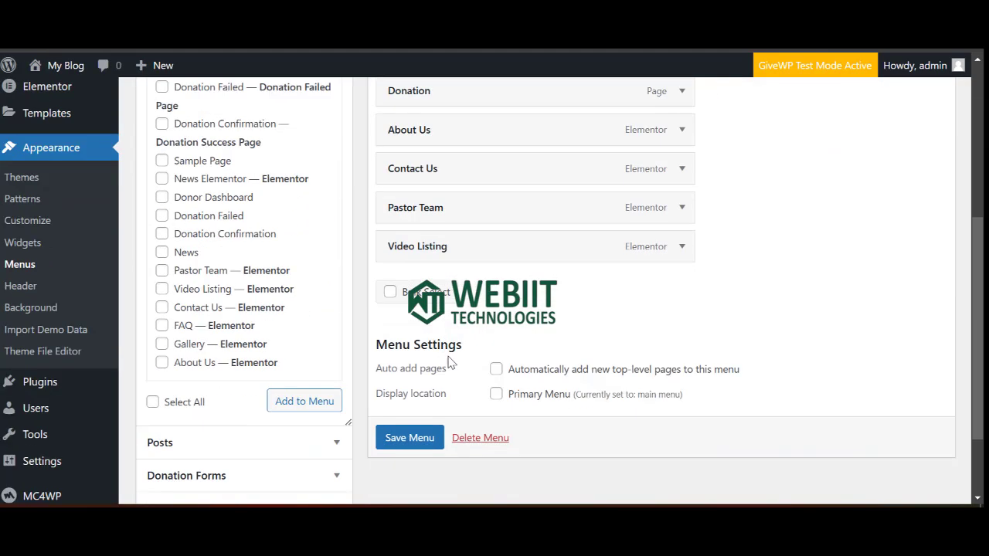
{"action": "left_click", "coordinate": [470, 438]}
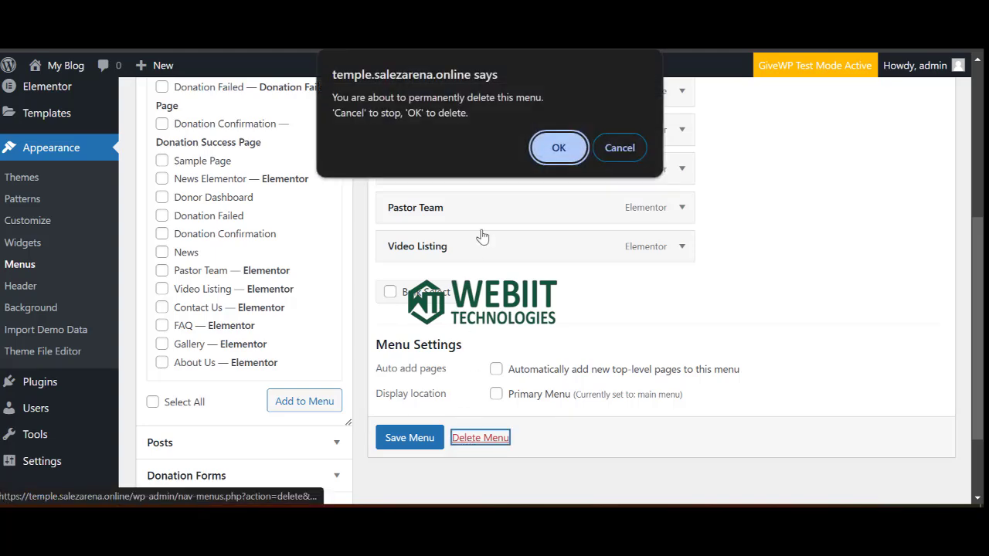
{"action": "left_click", "coordinate": [552, 153]}
{"action": "scroll", "coordinate": [479, 201], "scroll_direction": "down", "scroll_amount": 1}
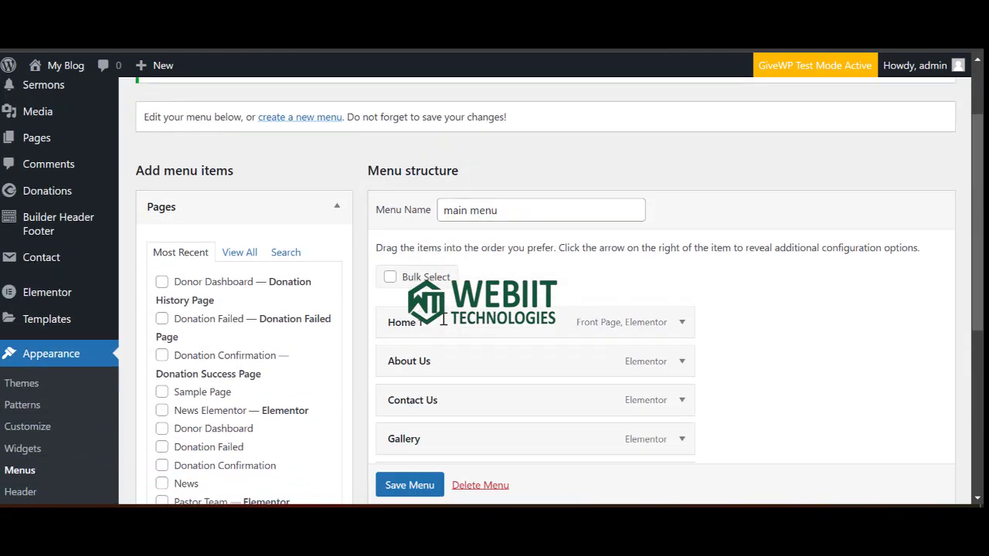
{"action": "scroll", "coordinate": [436, 410], "scroll_direction": "down", "scroll_amount": 3}
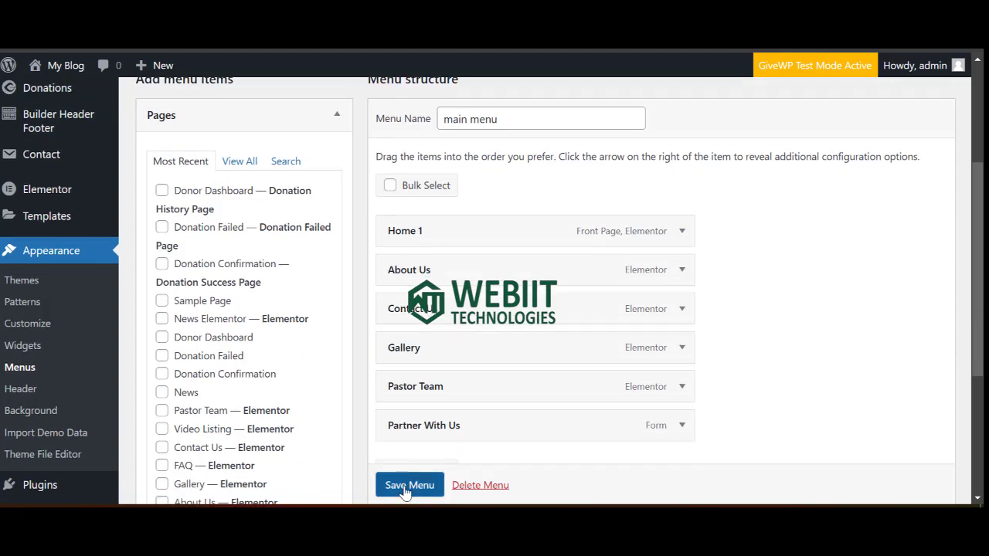
{"action": "left_click", "coordinate": [406, 485]}
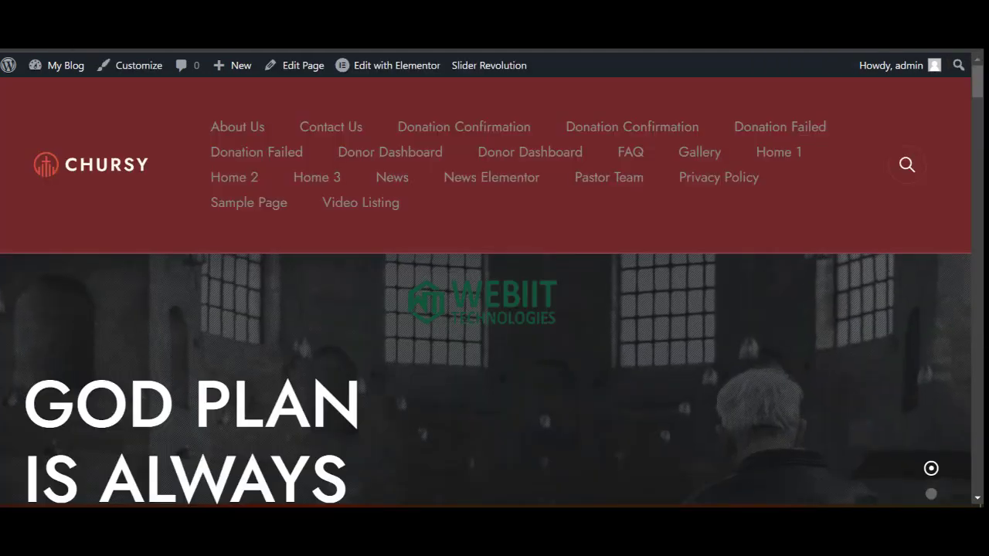
Reload the live site to check the header menu.
{"action": "key", "text": "F5"}
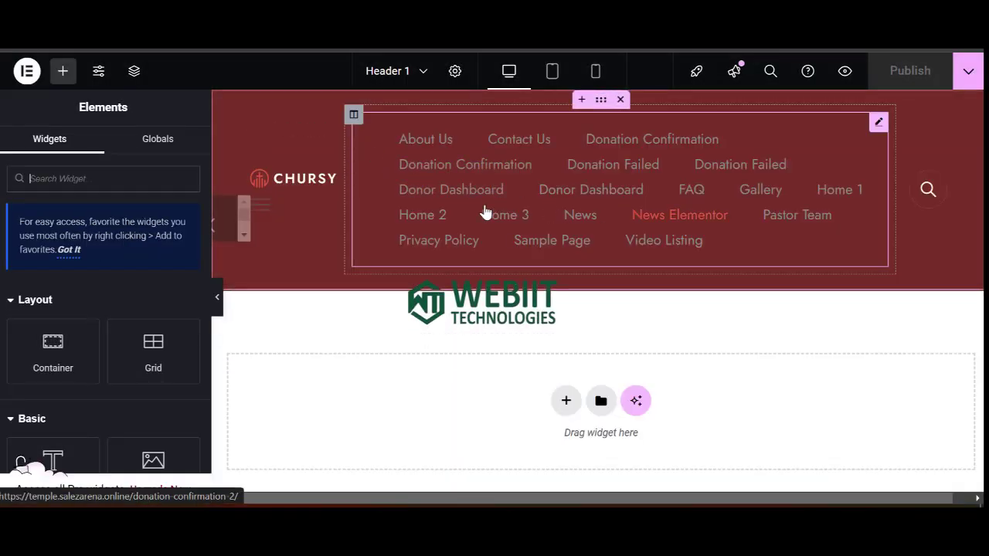
Set the header navigation widget to 'main menu', publish, and reload the live site.
{"action": "left_click", "coordinate": [369, 195]}
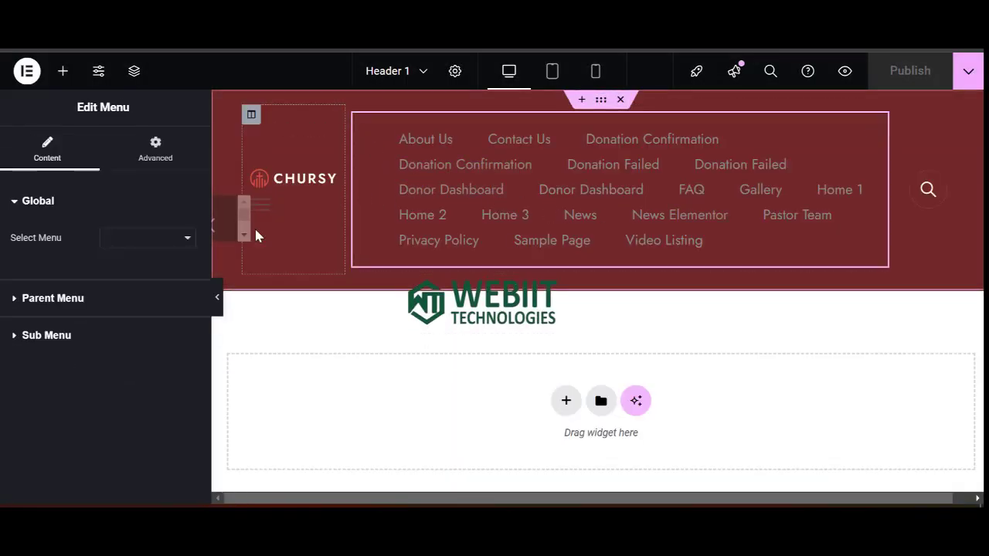
{"action": "left_click", "coordinate": [126, 239]}
{"action": "left_click", "coordinate": [128, 258]}
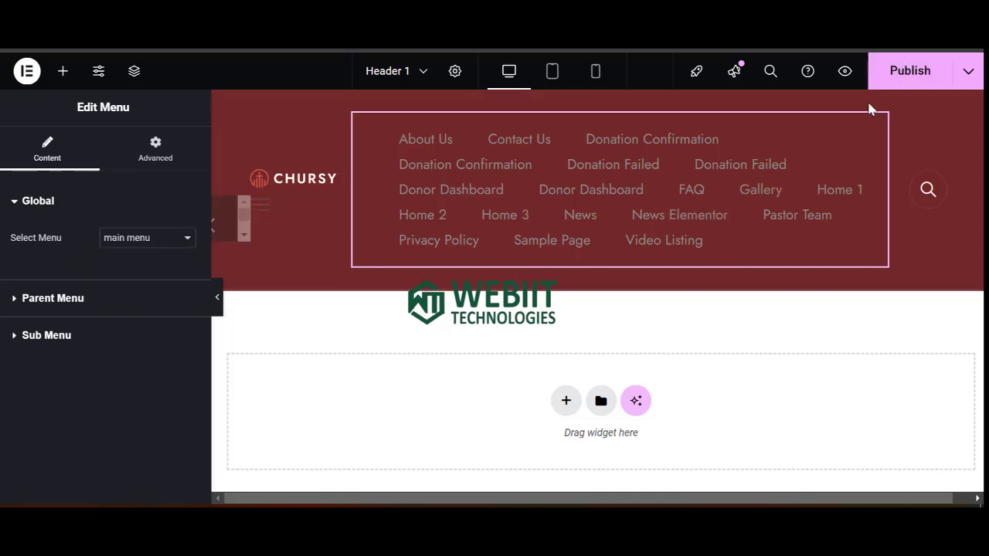
{"action": "left_click", "coordinate": [907, 72]}
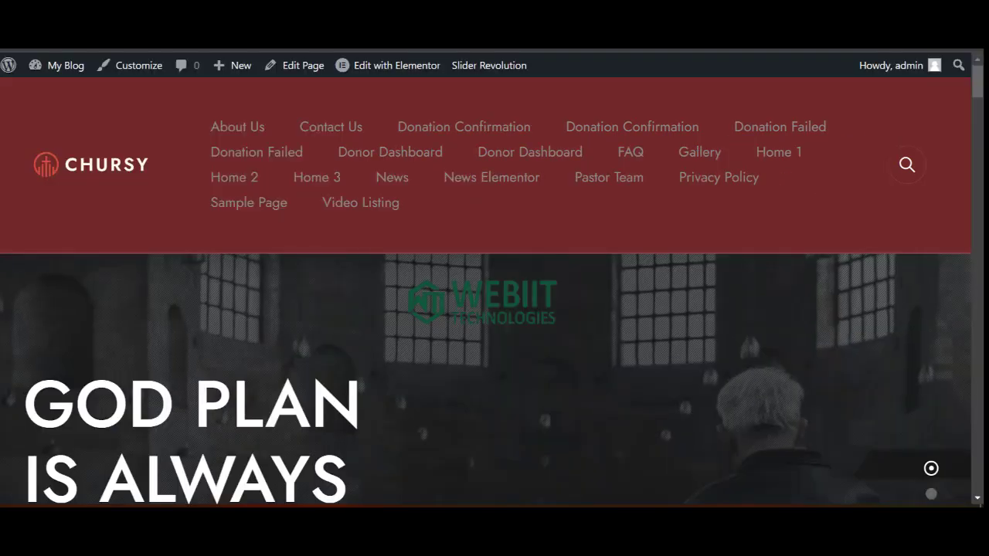
{"action": "key", "text": "F5"}
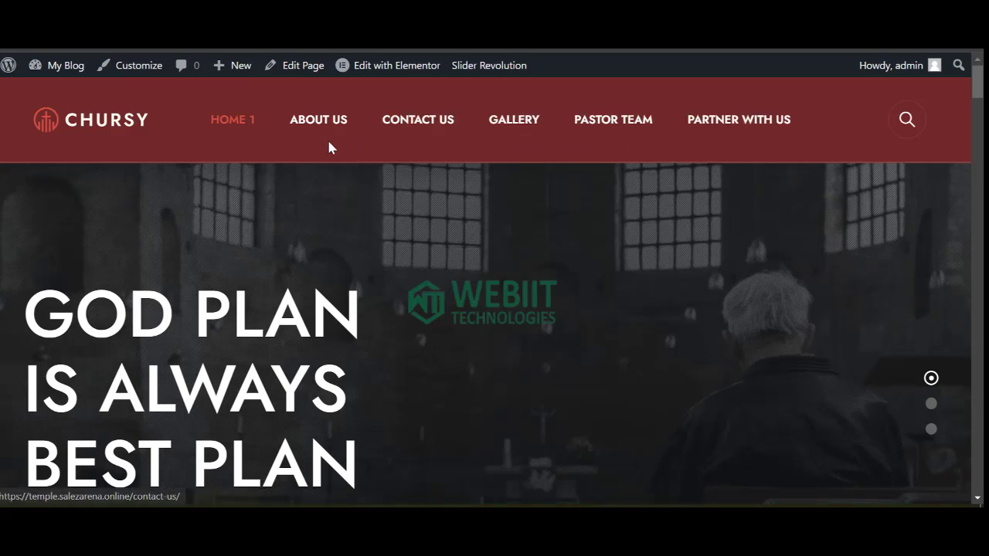
{"action": "scroll", "coordinate": [190, 292], "scroll_direction": "down", "scroll_amount": 5}
{"action": "scroll", "coordinate": [201, 260], "scroll_direction": "up", "scroll_amount": 3}
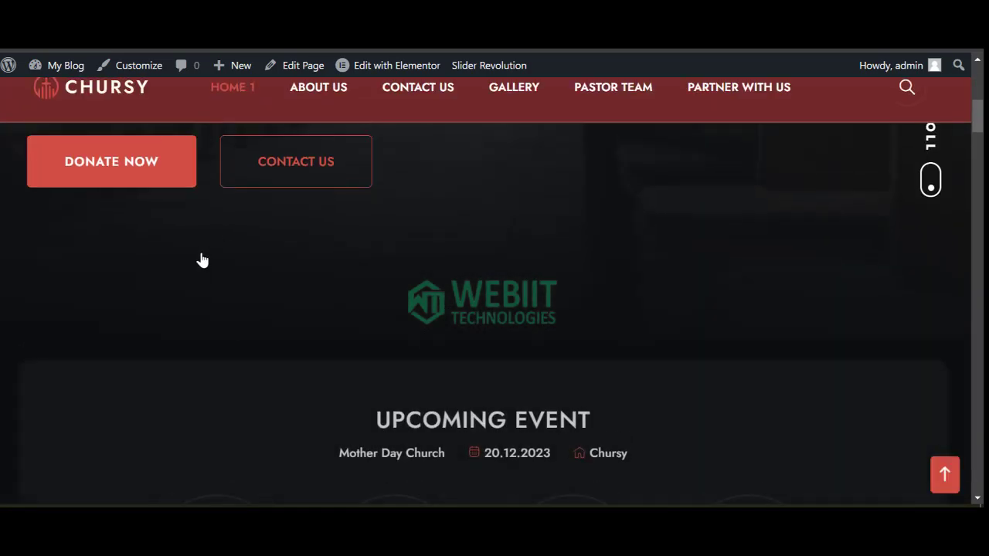
{"action": "scroll", "coordinate": [283, 224], "scroll_direction": "up", "scroll_amount": 3}
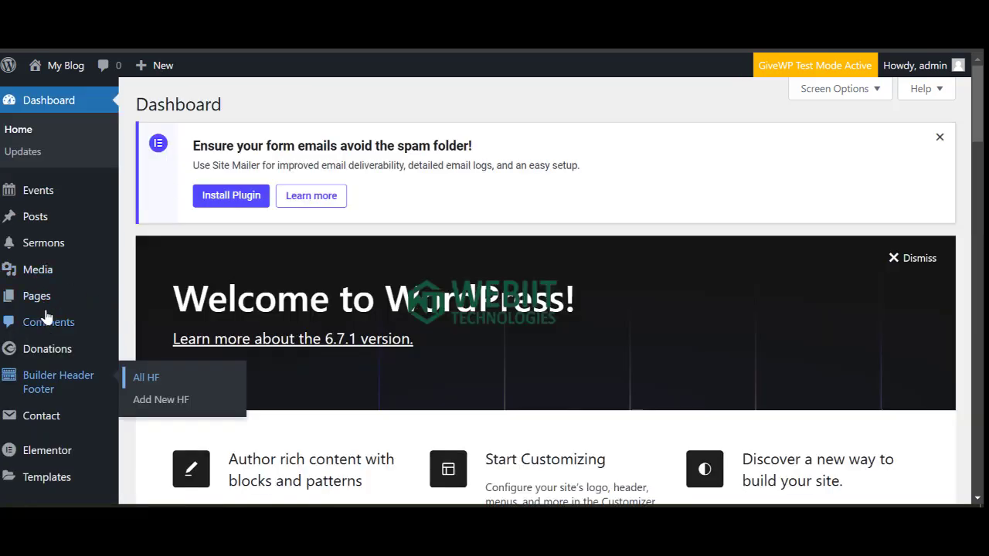
Open All Sermons and scroll through the 7 published sermons.
{"action": "mouse_move", "coordinate": [42, 253]}
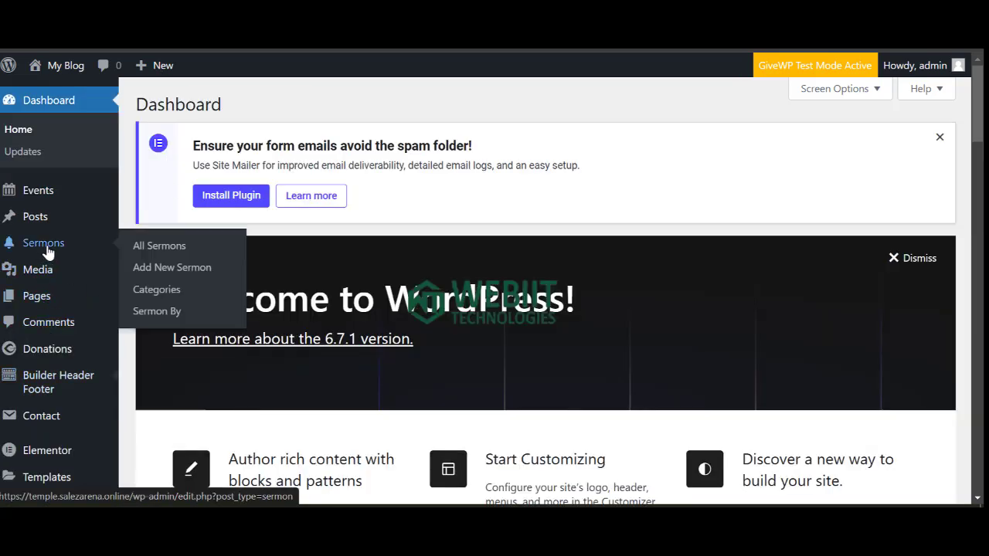
{"action": "left_click", "coordinate": [160, 247]}
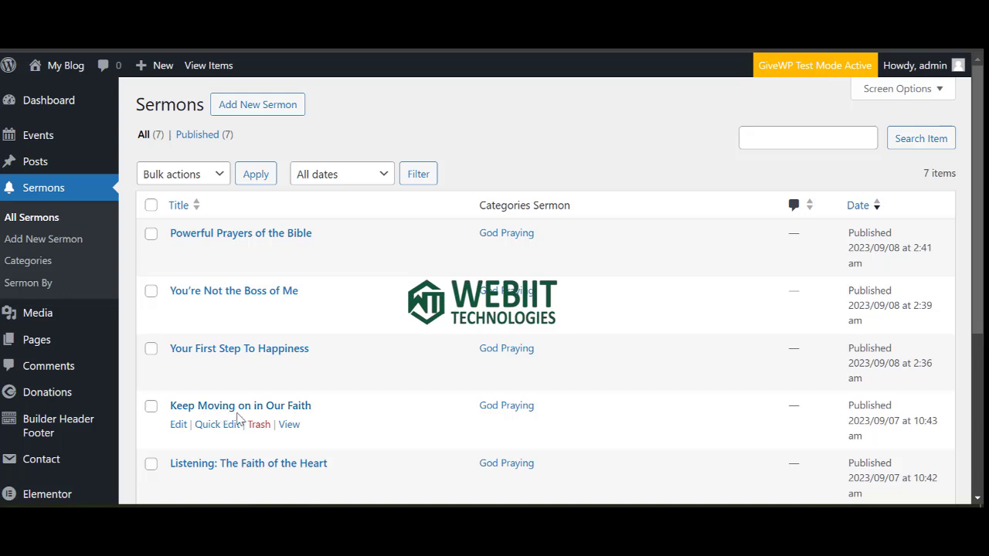
{"action": "scroll", "coordinate": [238, 417], "scroll_direction": "down", "scroll_amount": 2}
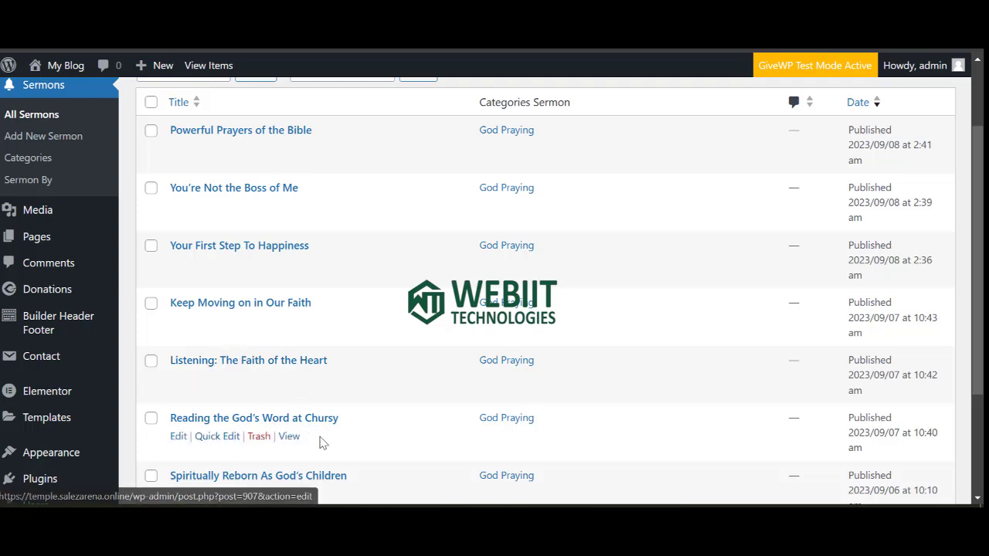
{"action": "scroll", "coordinate": [294, 432], "scroll_direction": "down", "scroll_amount": 3}
{"action": "scroll", "coordinate": [232, 355], "scroll_direction": "up", "scroll_amount": 4}
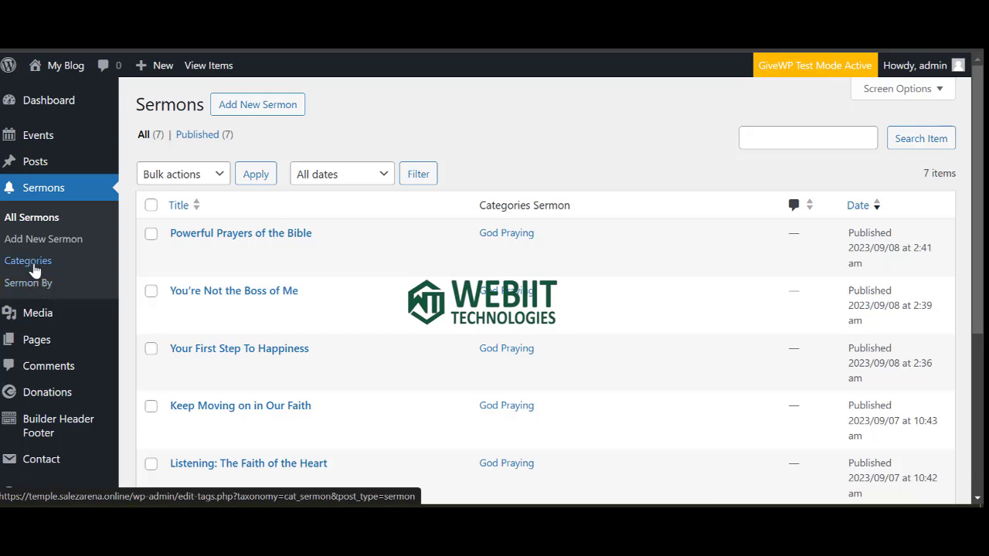
Visit the Sermon Categories page, then open the Sermon By speakers page.
{"action": "left_click", "coordinate": [34, 264]}
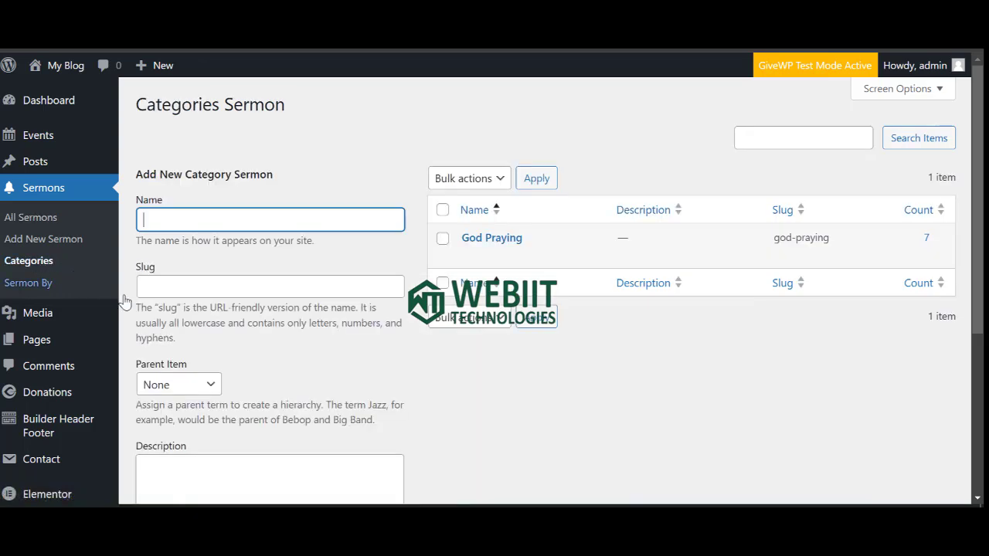
{"action": "left_click", "coordinate": [604, 203]}
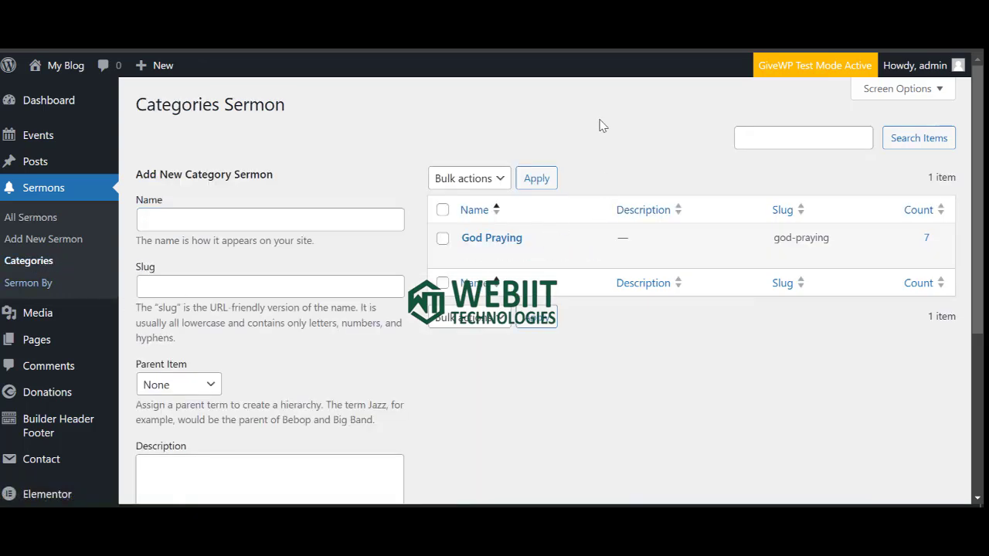
{"action": "mouse_move", "coordinate": [490, 243]}
{"action": "left_click", "coordinate": [42, 286]}
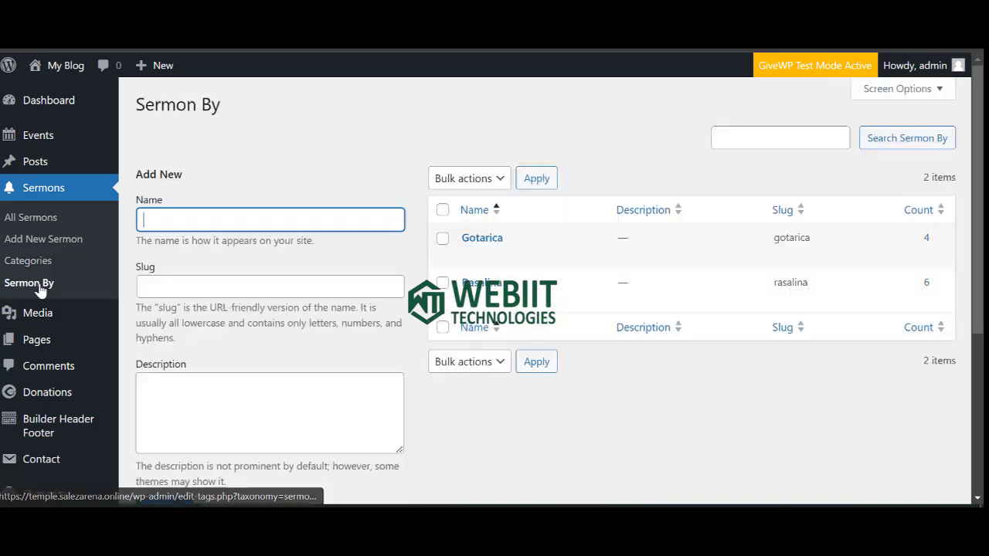
{"action": "mouse_move", "coordinate": [485, 251]}
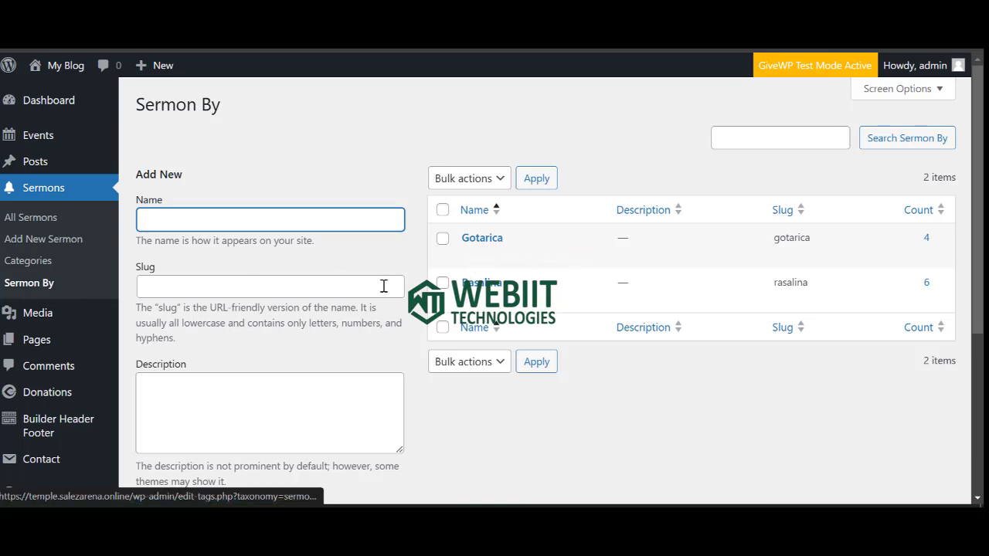
{"action": "mouse_move", "coordinate": [454, 307]}
{"action": "mouse_move", "coordinate": [559, 287]}
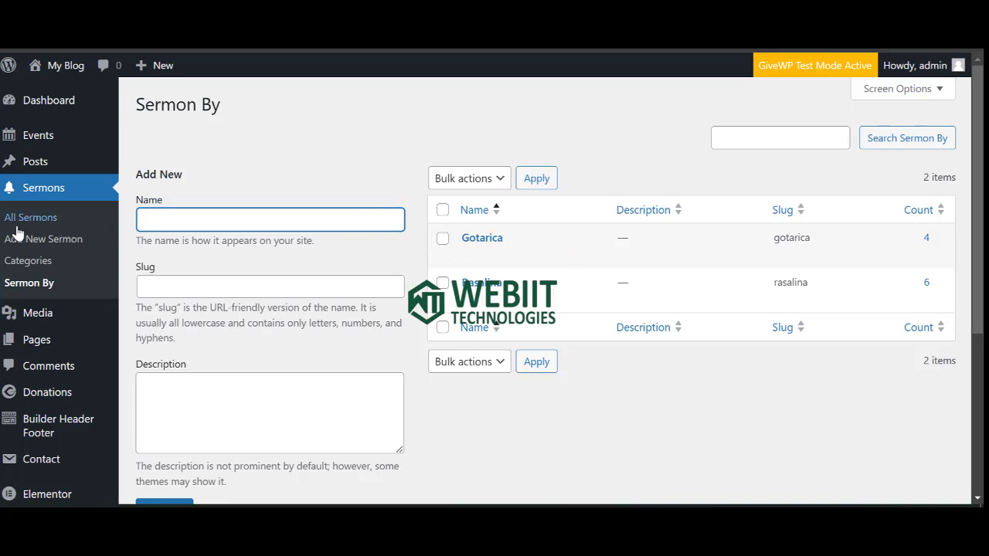
{"action": "mouse_move", "coordinate": [480, 298]}
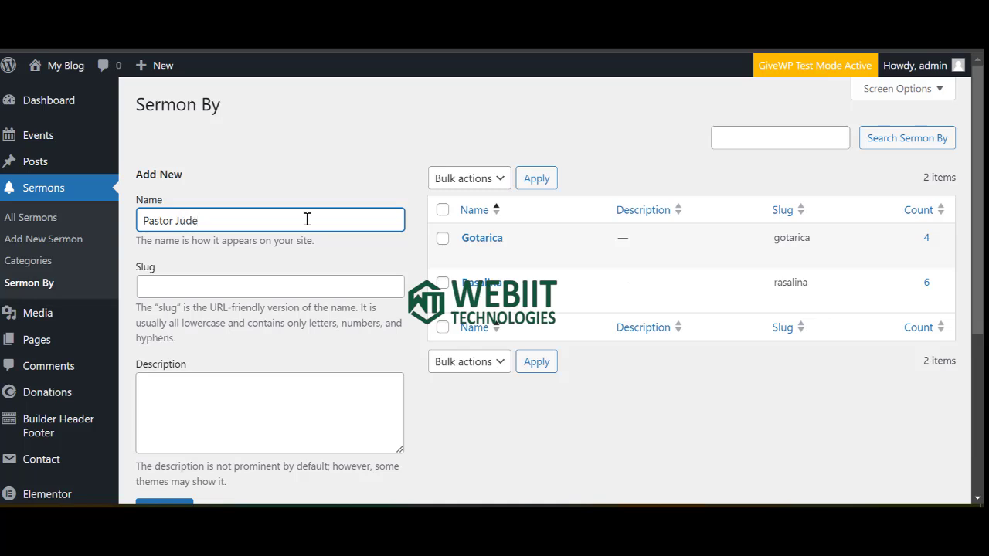
Add the new speaker, copying the name into its slug.
{"action": "triple_click", "coordinate": [306, 219]}
{"action": "key", "text": "ctrl+c"}
{"action": "left_click", "coordinate": [190, 284]}
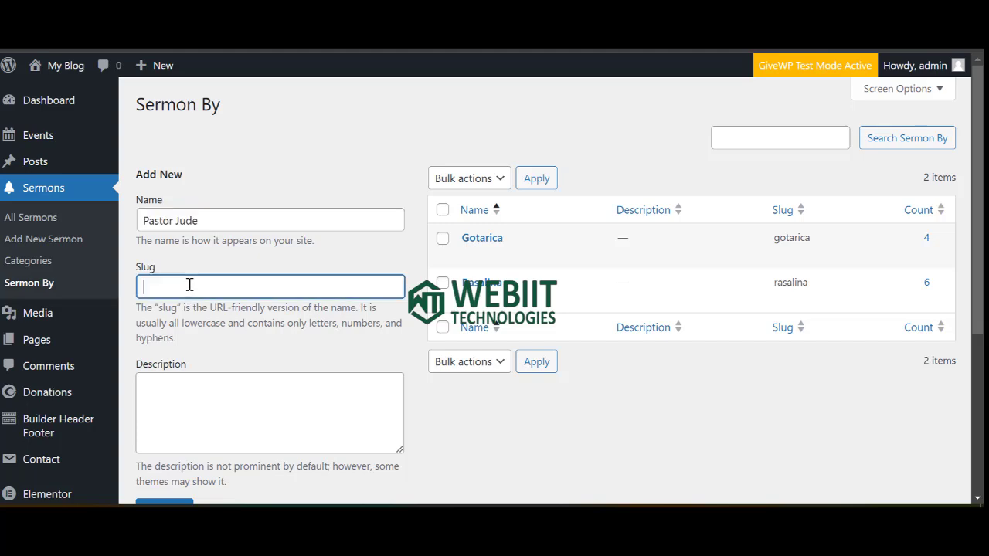
{"action": "key", "text": "ctrl+v"}
{"action": "scroll", "coordinate": [207, 337], "scroll_direction": "down", "scroll_amount": 3}
{"action": "left_click", "coordinate": [167, 251]}
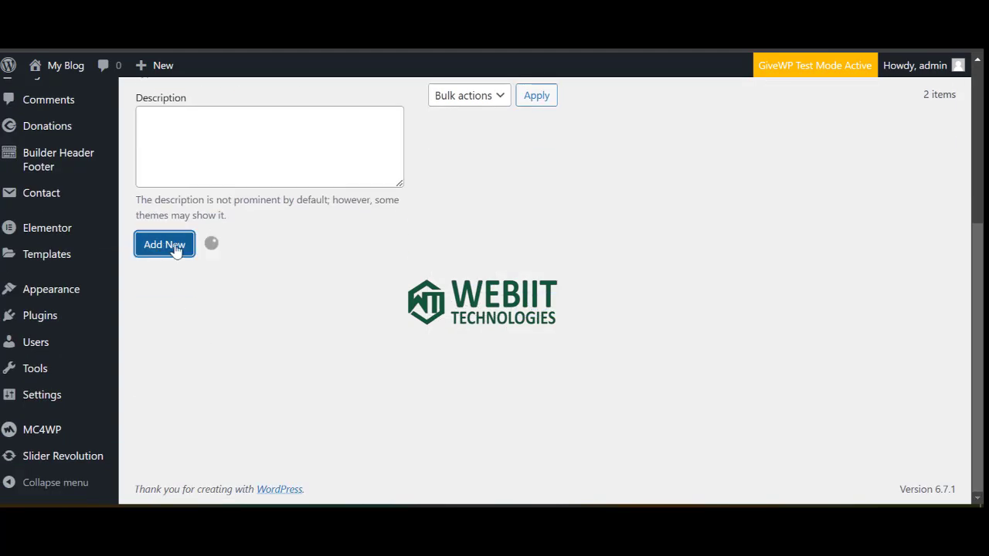
{"action": "scroll", "coordinate": [587, 313], "scroll_direction": "up", "scroll_amount": 5}
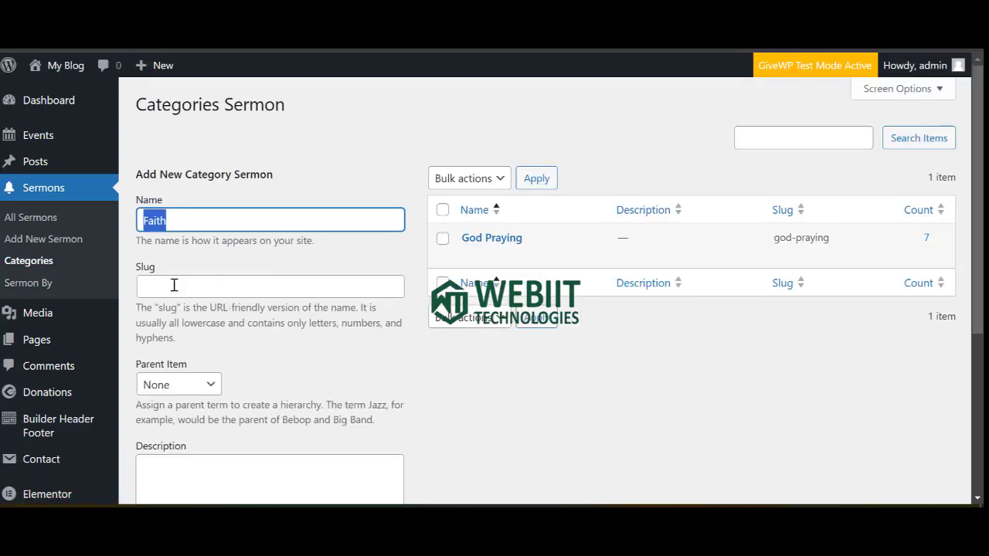
Add the Faith sermon category with slug Faith, then go to All Sermons.
{"action": "left_click", "coordinate": [174, 285]}
{"action": "type", "text": "Faith"}
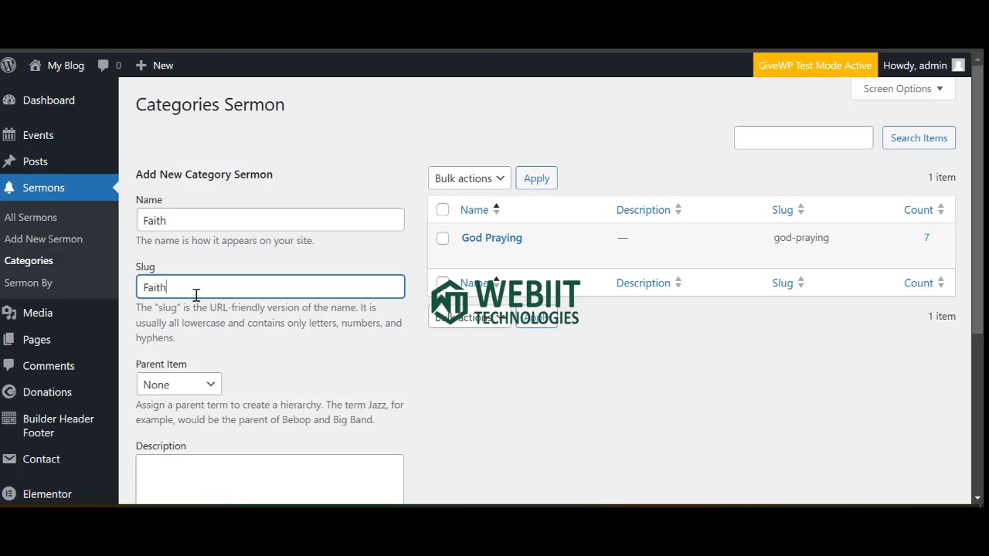
{"action": "scroll", "coordinate": [193, 340], "scroll_direction": "down", "scroll_amount": 3}
{"action": "left_click", "coordinate": [184, 394]}
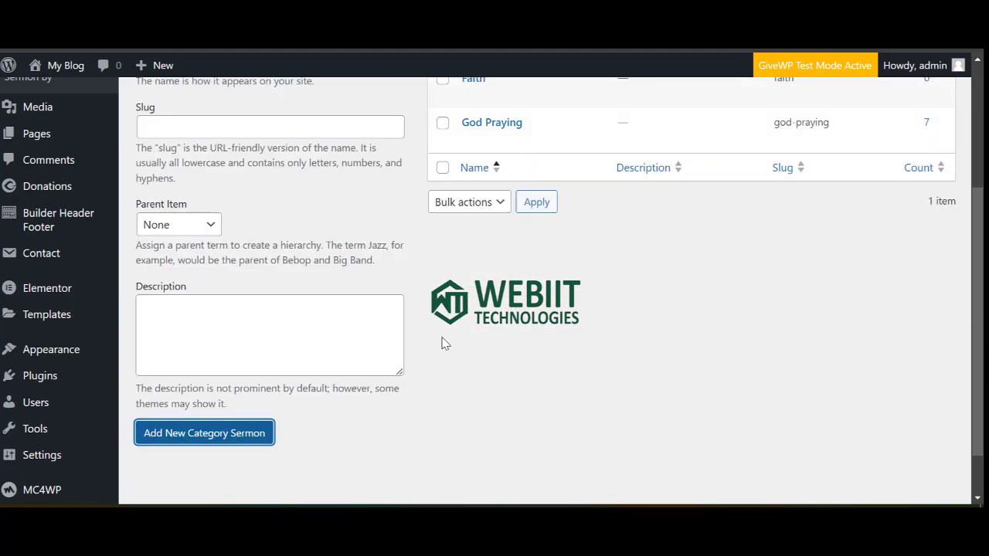
{"action": "scroll", "coordinate": [146, 348], "scroll_direction": "up", "scroll_amount": 2}
{"action": "scroll", "coordinate": [48, 196], "scroll_direction": "up", "scroll_amount": 2}
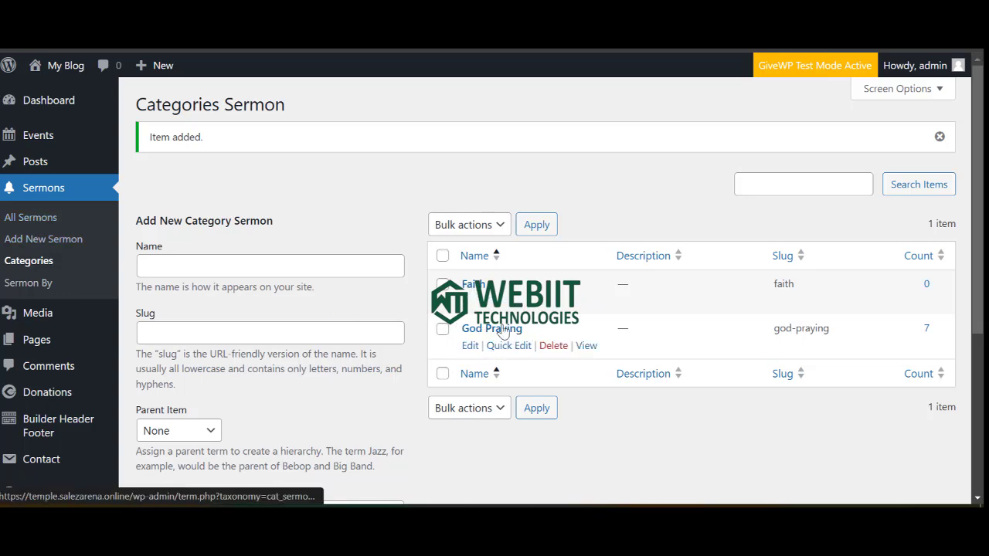
{"action": "left_click", "coordinate": [45, 218]}
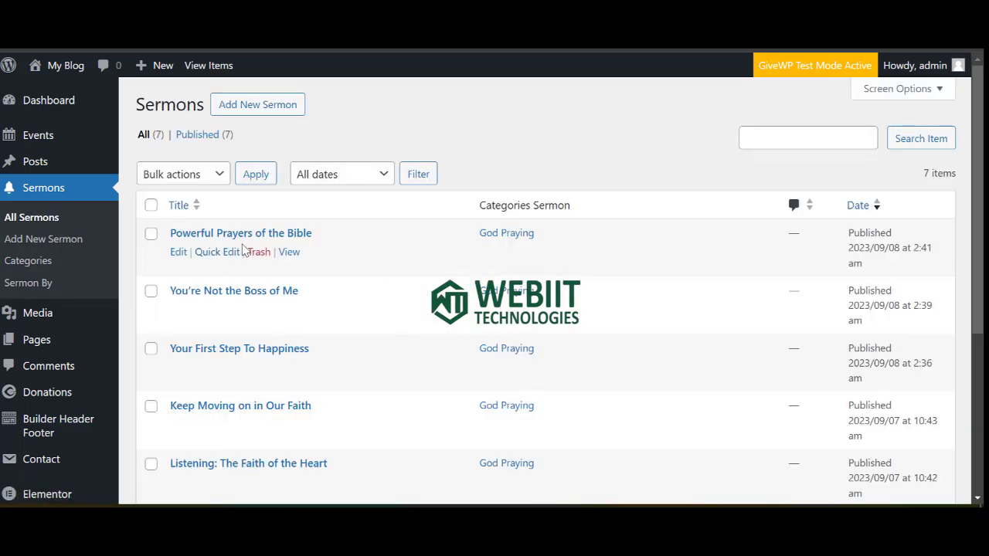
Open 'Powerful Prayers of the Bible' for editing and scroll through its video, audio and PDF settings.
{"action": "left_click", "coordinate": [178, 254]}
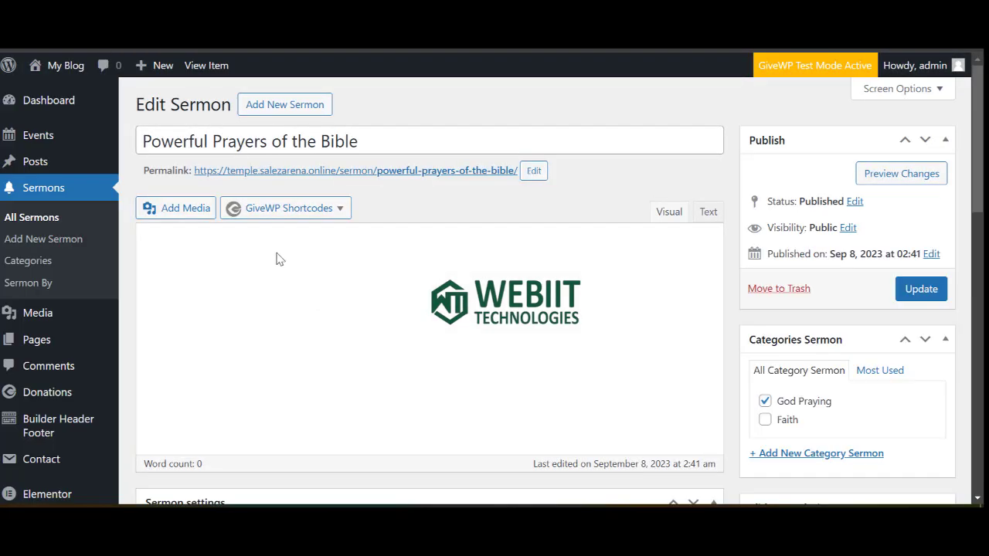
{"action": "scroll", "coordinate": [235, 305], "scroll_direction": "down", "scroll_amount": 3}
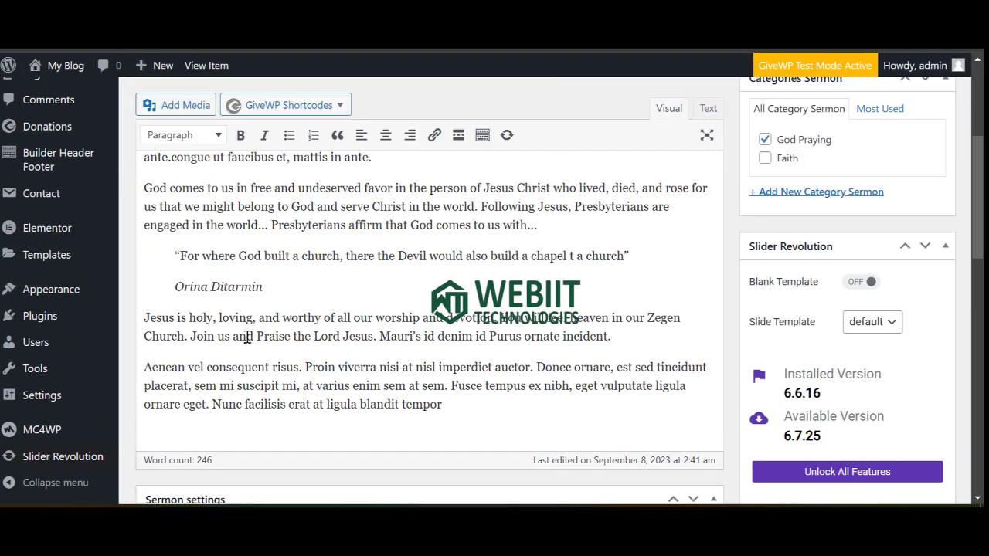
{"action": "scroll", "coordinate": [247, 336], "scroll_direction": "down", "scroll_amount": 3}
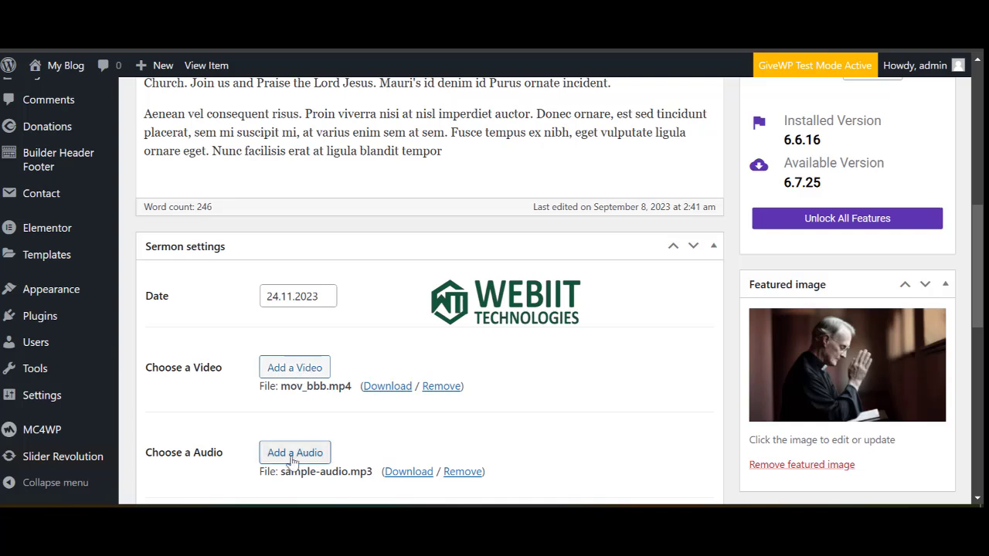
{"action": "scroll", "coordinate": [292, 456], "scroll_direction": "down", "scroll_amount": 2}
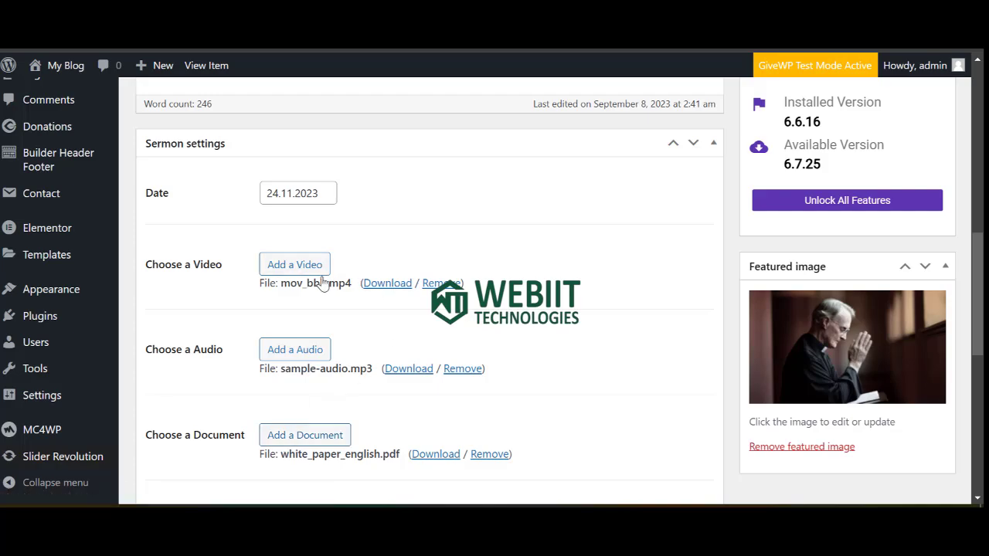
{"action": "scroll", "coordinate": [313, 285], "scroll_direction": "up", "scroll_amount": 3}
{"action": "scroll", "coordinate": [312, 285], "scroll_direction": "up", "scroll_amount": 5}
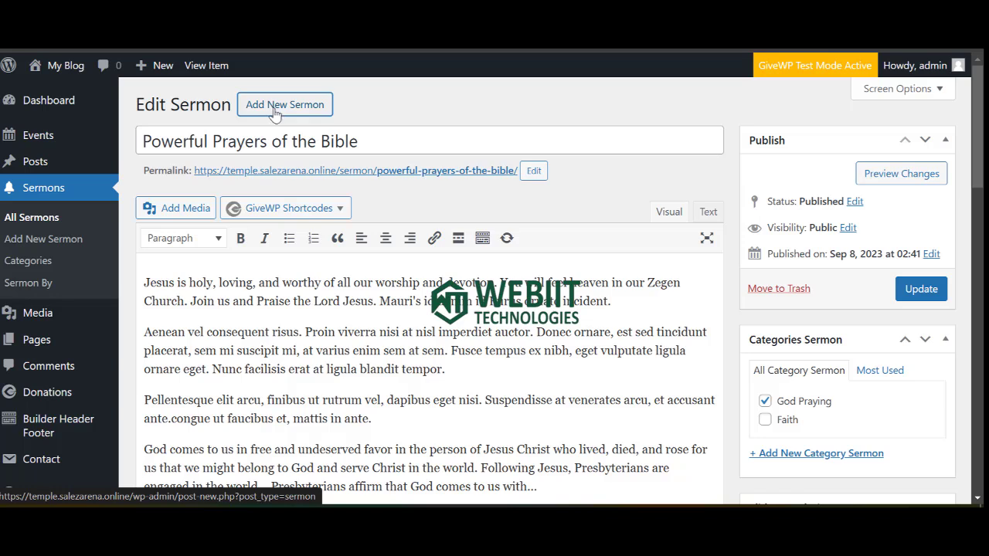
Create a new sermon and title it 'How To Build Your Faith', removing the double space.
{"action": "left_click", "coordinate": [274, 112]}
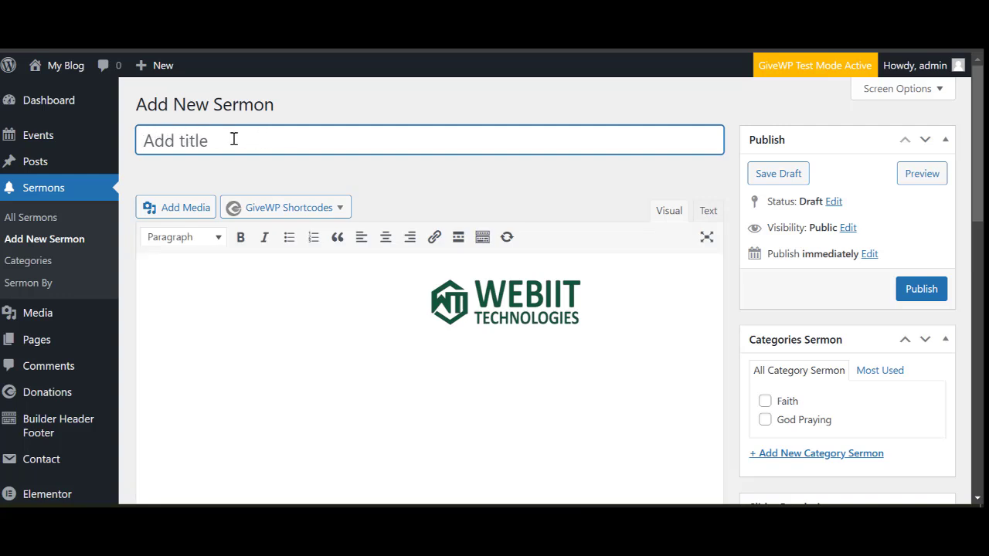
{"action": "type", "text": "How"}
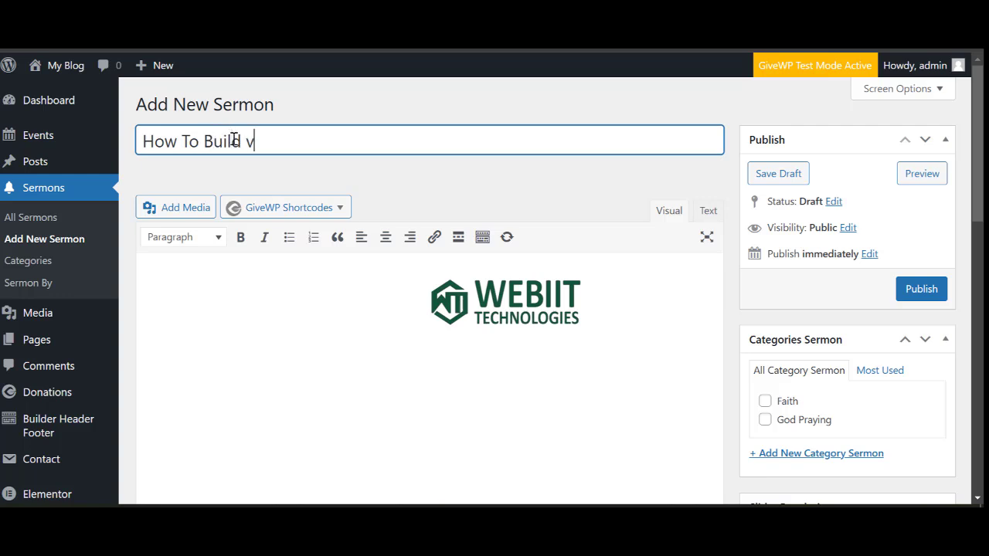
{"action": "type", "text": "To Build  Your Faith"}
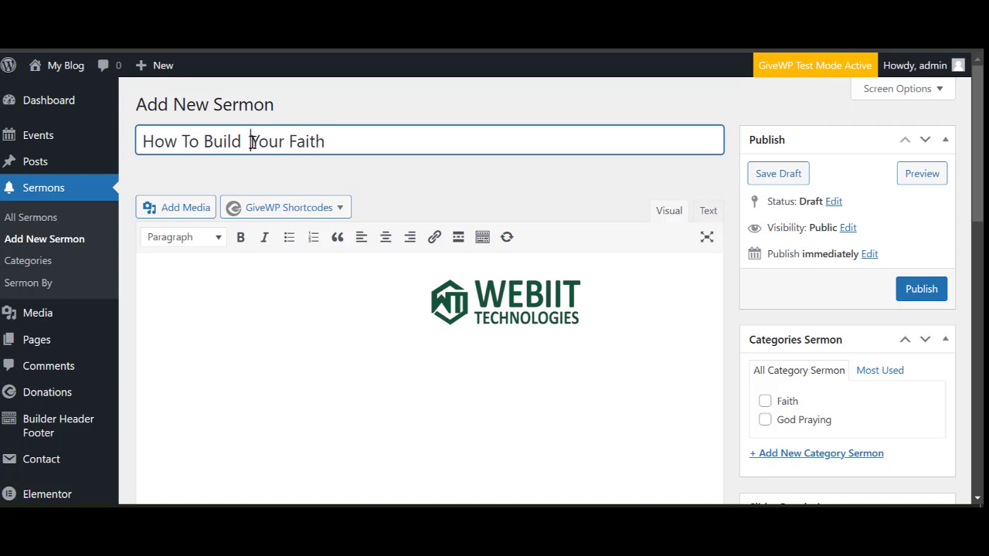
{"action": "key", "text": "BackSpace"}
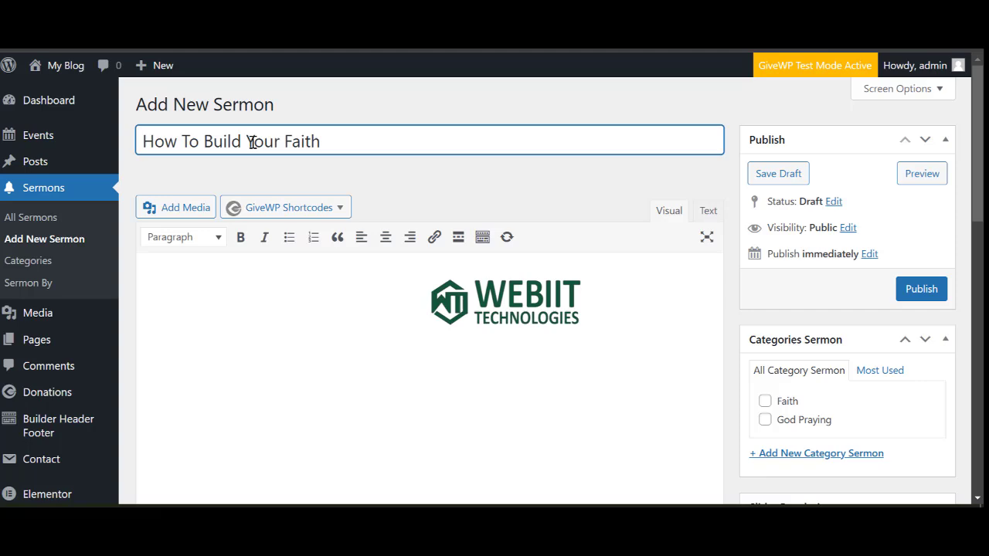
File the sermon under Faith and set its date to 29 December 2024.
{"action": "left_click", "coordinate": [765, 401]}
{"action": "scroll", "coordinate": [527, 367], "scroll_direction": "down", "scroll_amount": 3}
{"action": "scroll", "coordinate": [270, 420], "scroll_direction": "down", "scroll_amount": 1}
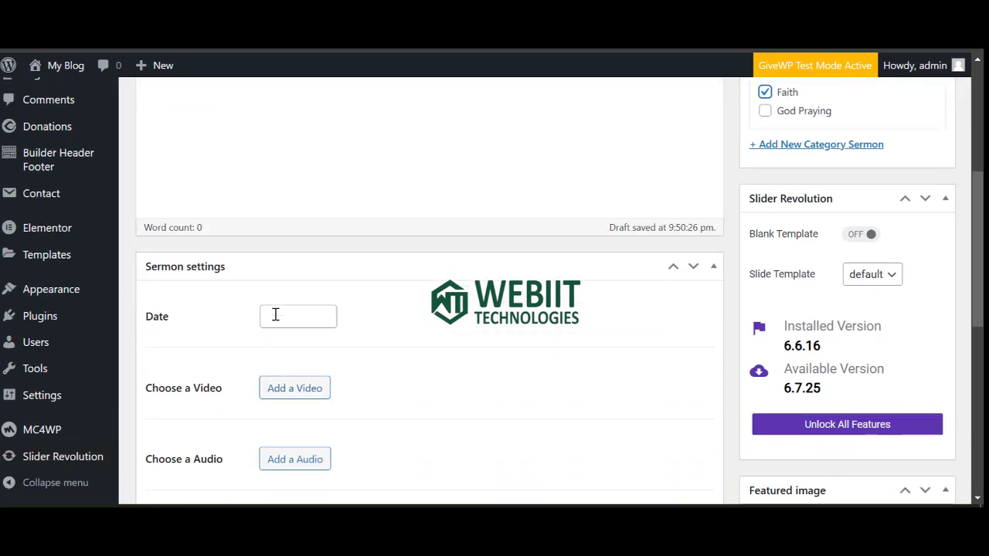
{"action": "left_click", "coordinate": [281, 310]}
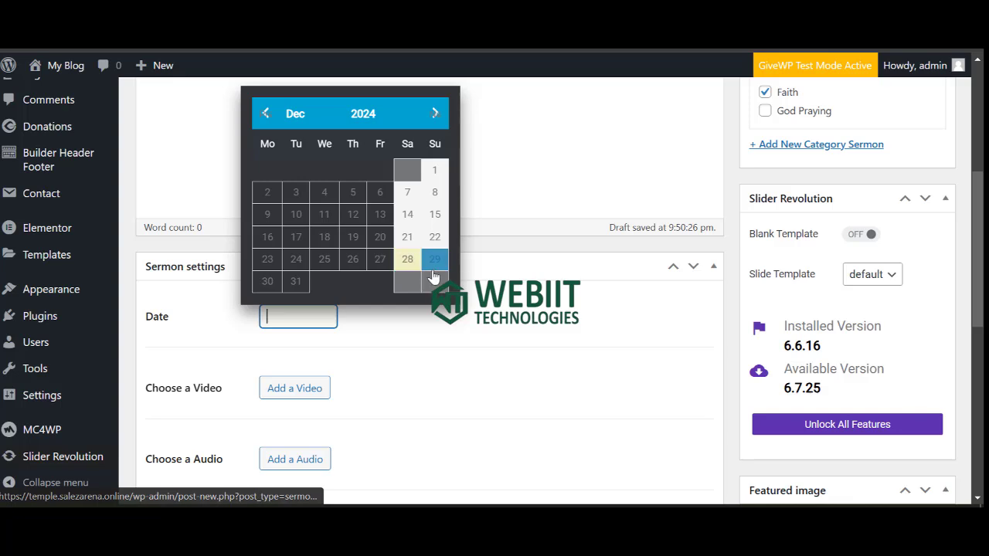
{"action": "left_click", "coordinate": [435, 265]}
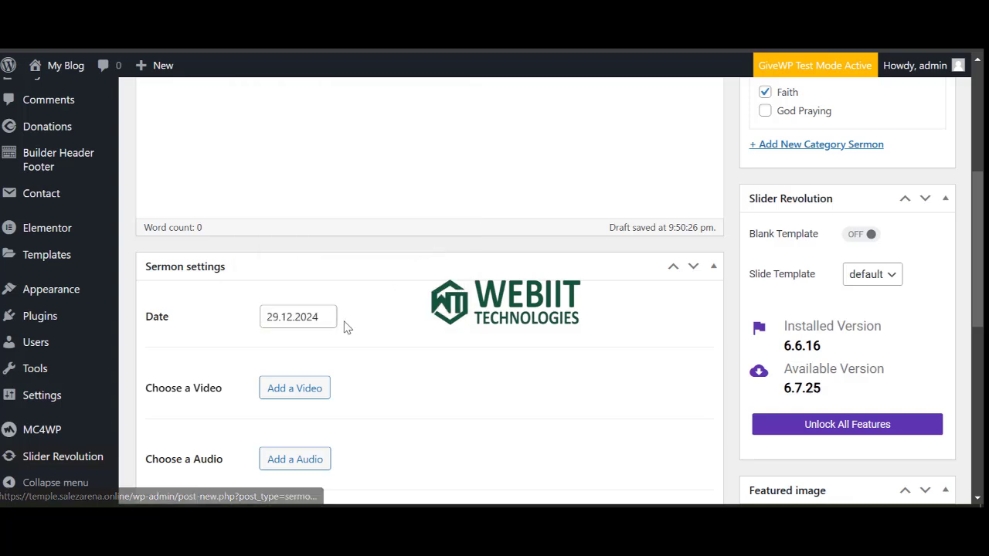
Leave the video, document and featured image empty, closing each picker without choosing media.
{"action": "left_click", "coordinate": [301, 388]}
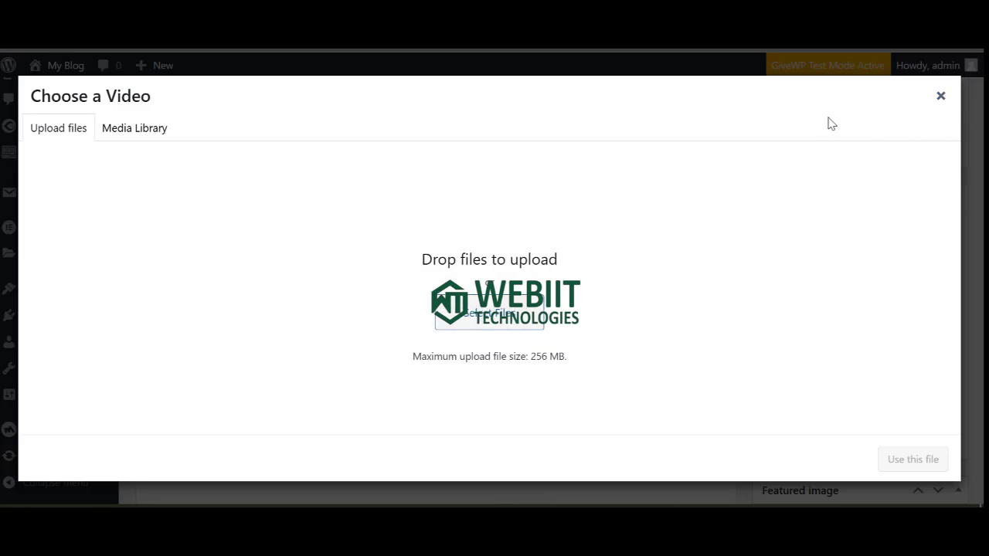
{"action": "left_click", "coordinate": [940, 95]}
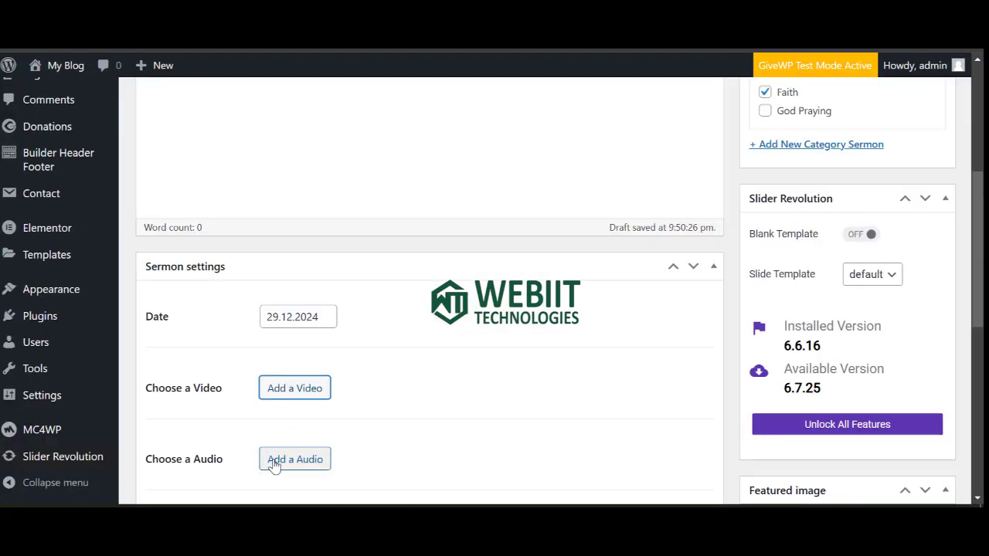
{"action": "scroll", "coordinate": [270, 455], "scroll_direction": "down", "scroll_amount": 1}
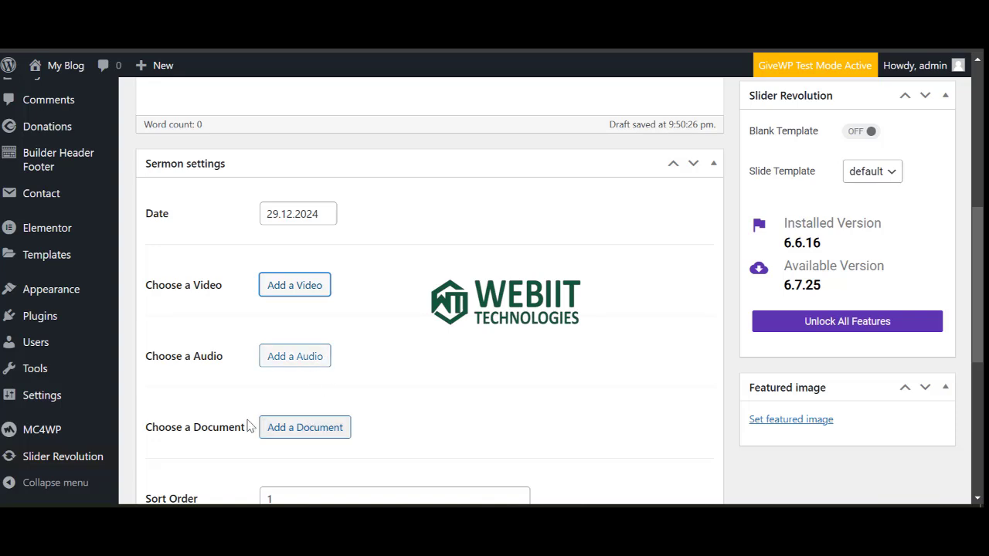
{"action": "scroll", "coordinate": [293, 417], "scroll_direction": "down", "scroll_amount": 2}
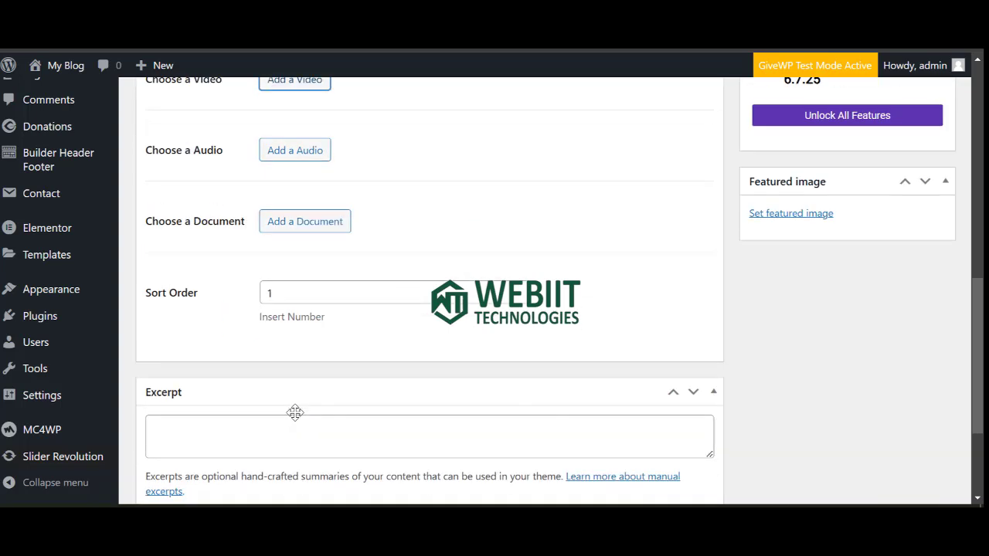
{"action": "left_click", "coordinate": [308, 224]}
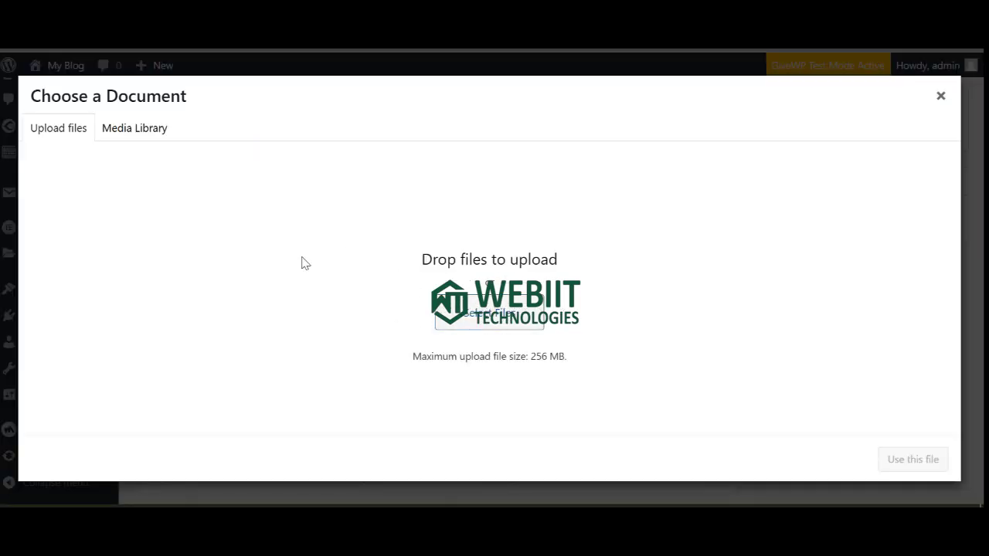
{"action": "left_click", "coordinate": [941, 96]}
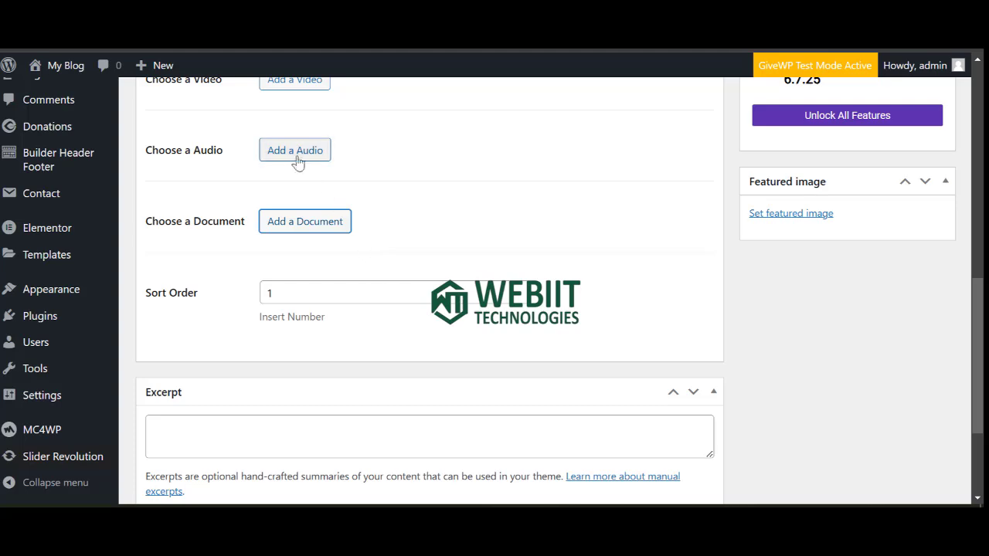
{"action": "scroll", "coordinate": [294, 166], "scroll_direction": "up", "scroll_amount": 3}
{"action": "left_click", "coordinate": [297, 286]}
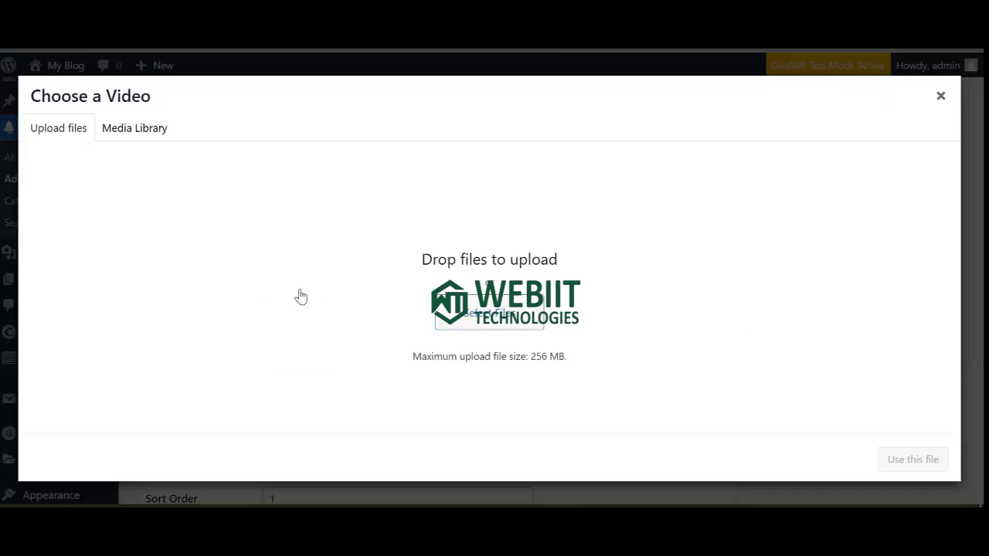
{"action": "left_click", "coordinate": [495, 321]}
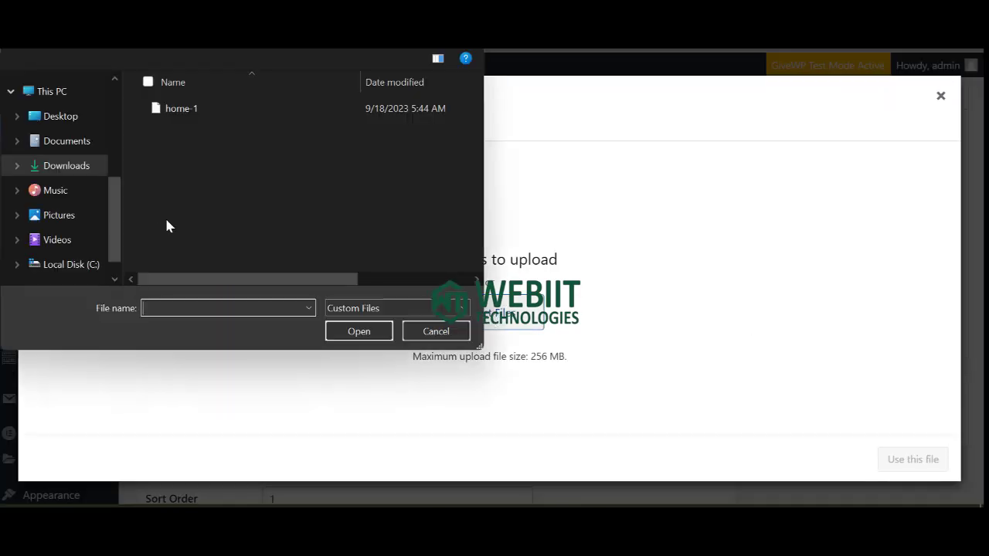
{"action": "left_click", "coordinate": [431, 331]}
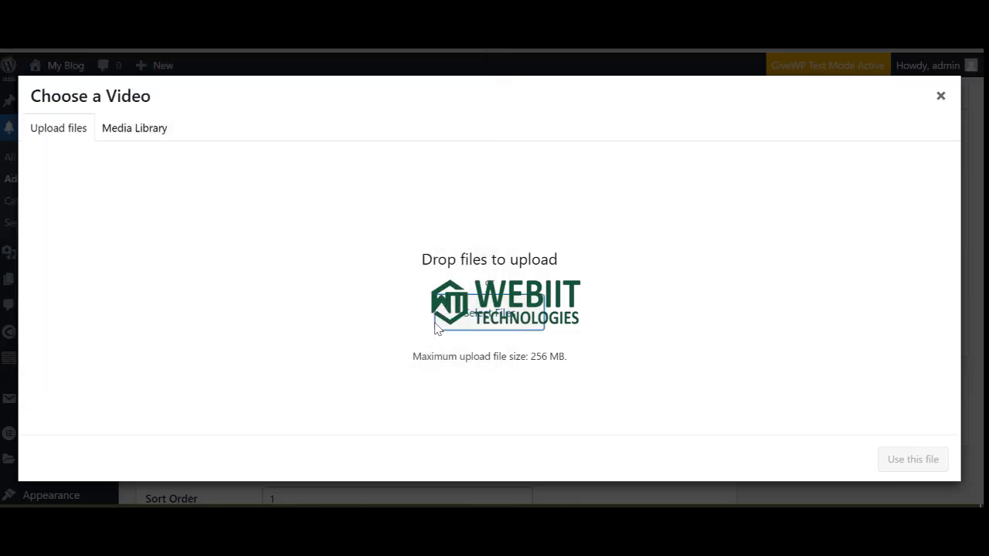
{"action": "left_click", "coordinate": [940, 96]}
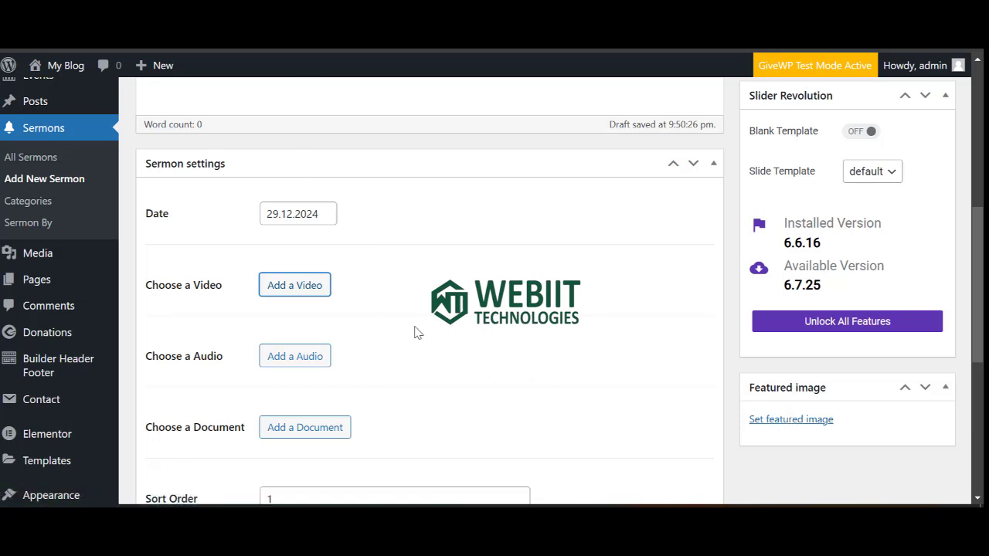
{"action": "left_click", "coordinate": [793, 421]}
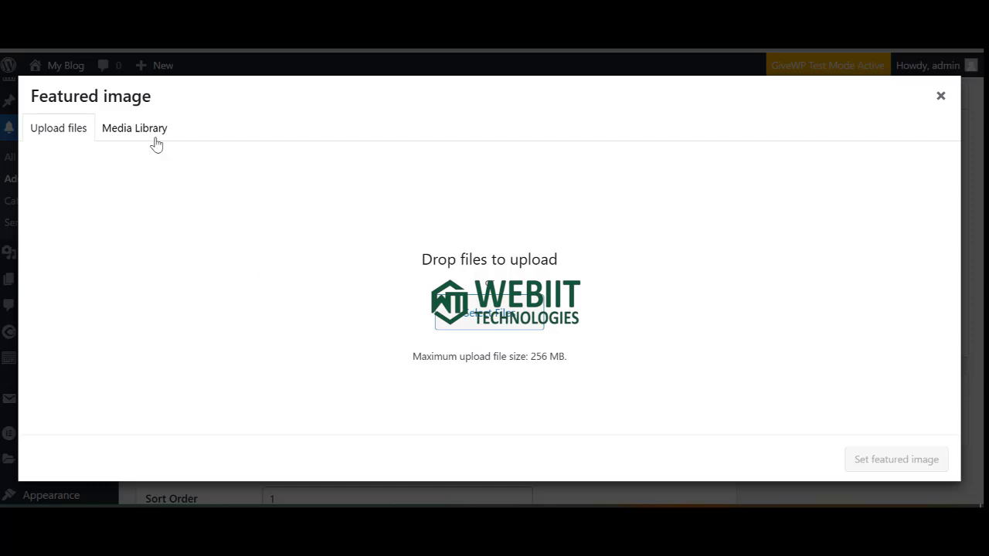
{"action": "left_click", "coordinate": [941, 99]}
Uncheck Allow comments on the sermon.
{"action": "scroll", "coordinate": [363, 389], "scroll_direction": "down", "scroll_amount": 1}
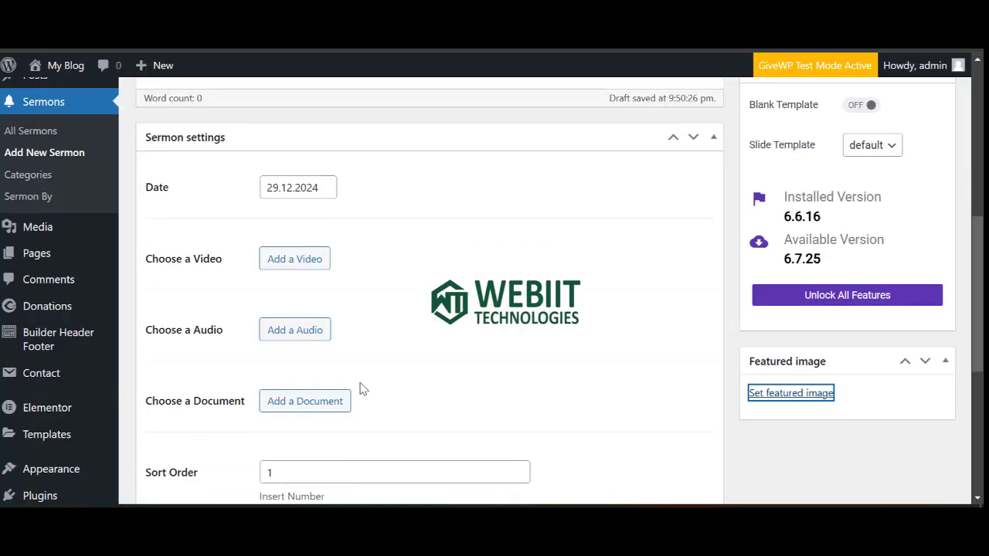
{"action": "scroll", "coordinate": [363, 389], "scroll_direction": "down", "scroll_amount": 5}
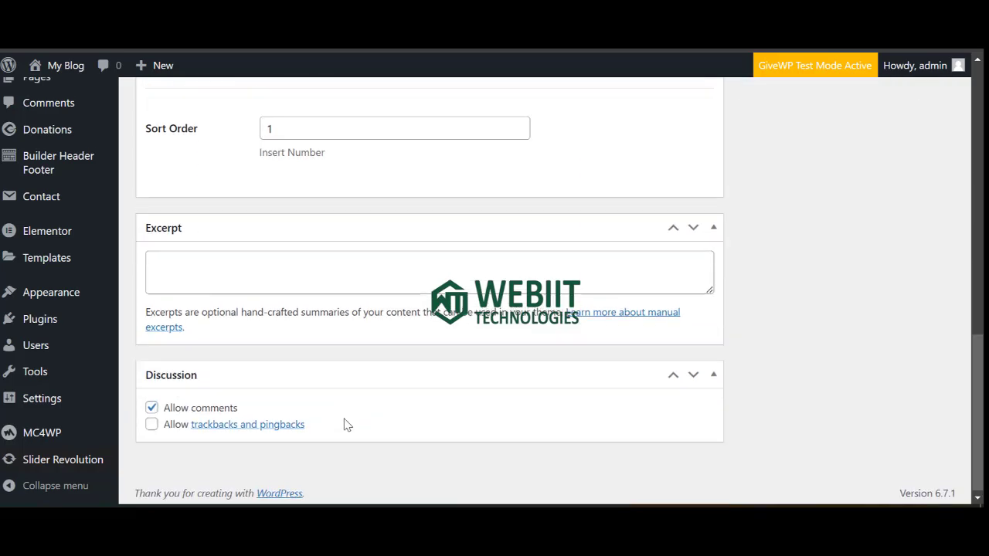
{"action": "scroll", "coordinate": [344, 420], "scroll_direction": "up", "scroll_amount": 10}
{"action": "scroll", "coordinate": [347, 381], "scroll_direction": "down", "scroll_amount": 7}
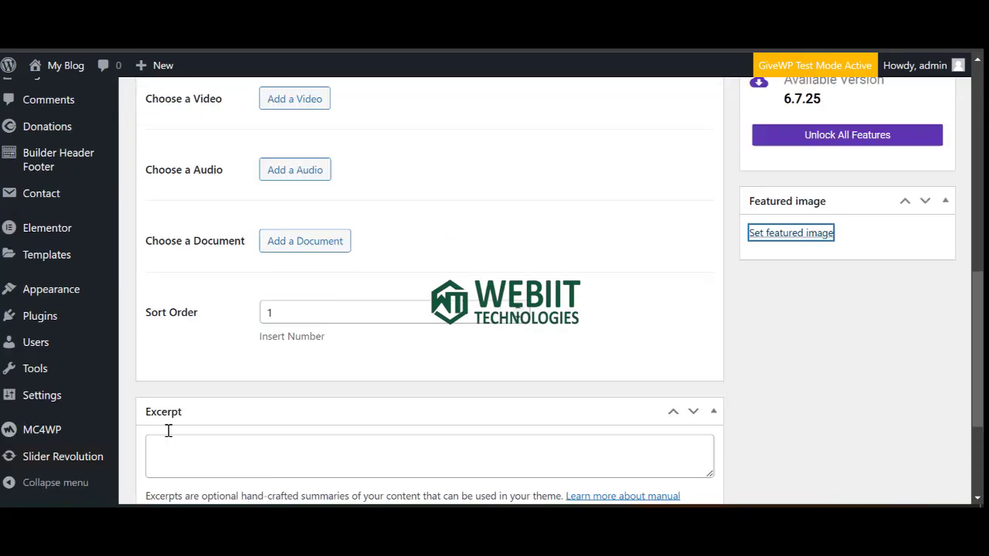
{"action": "scroll", "coordinate": [168, 430], "scroll_direction": "down", "scroll_amount": 3}
{"action": "left_click", "coordinate": [152, 404]}
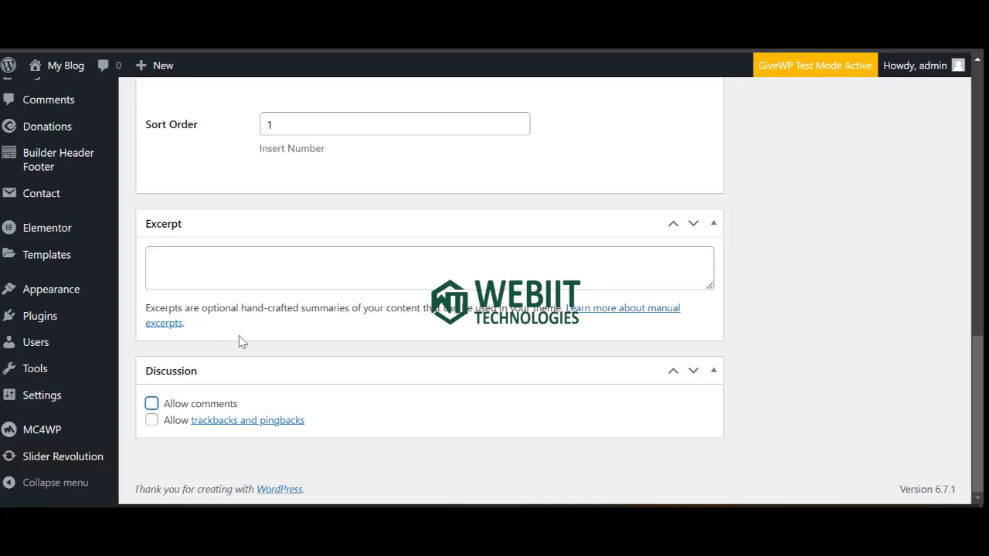
{"action": "scroll", "coordinate": [239, 342], "scroll_direction": "up", "scroll_amount": 10}
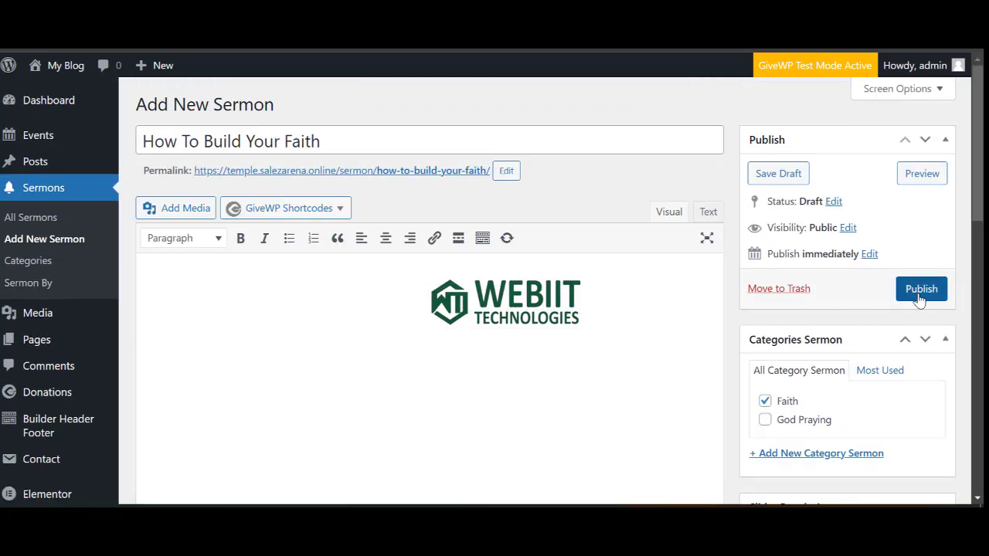
Publish the new sermon and open Powerful Prayers of the Bible for editing.
{"action": "left_click", "coordinate": [918, 297]}
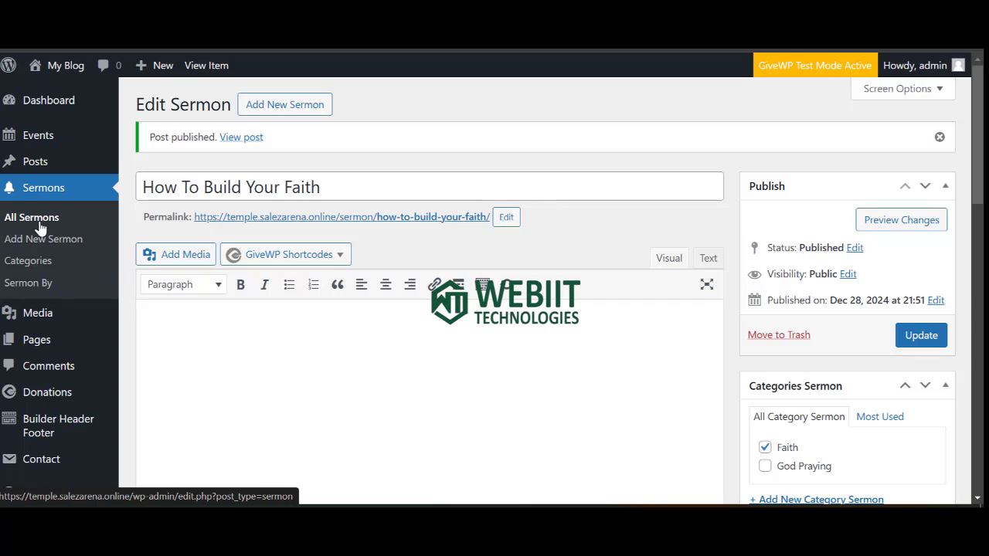
{"action": "left_click", "coordinate": [41, 224]}
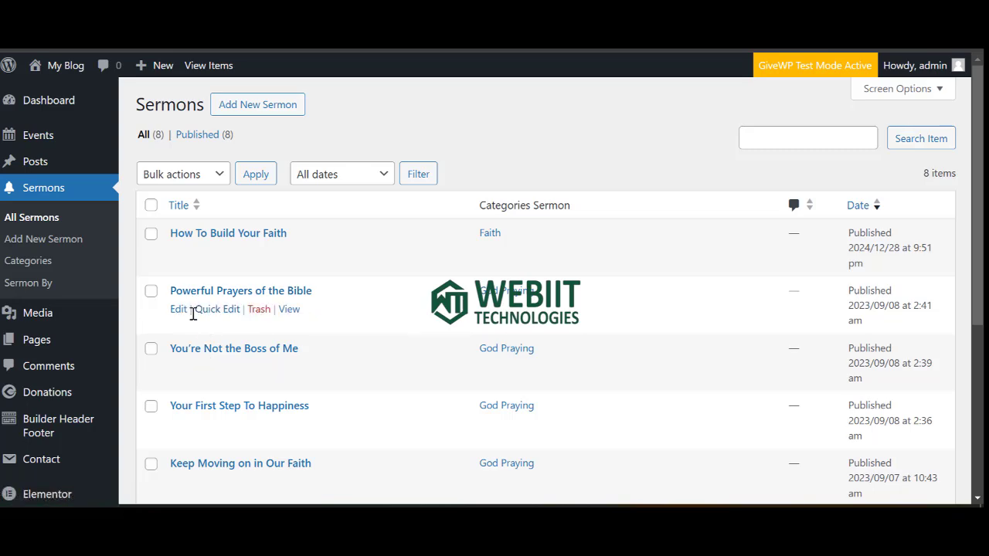
{"action": "left_click", "coordinate": [177, 312]}
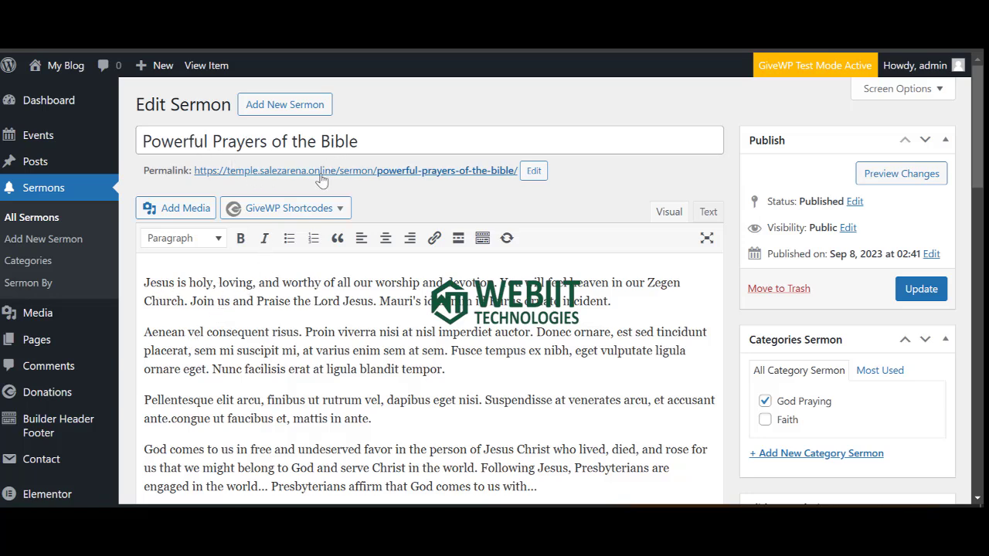
Select the whole 'Powerful Prayers of the Bible' title so it can be copied.
{"action": "scroll", "coordinate": [234, 307], "scroll_direction": "down", "scroll_amount": 5}
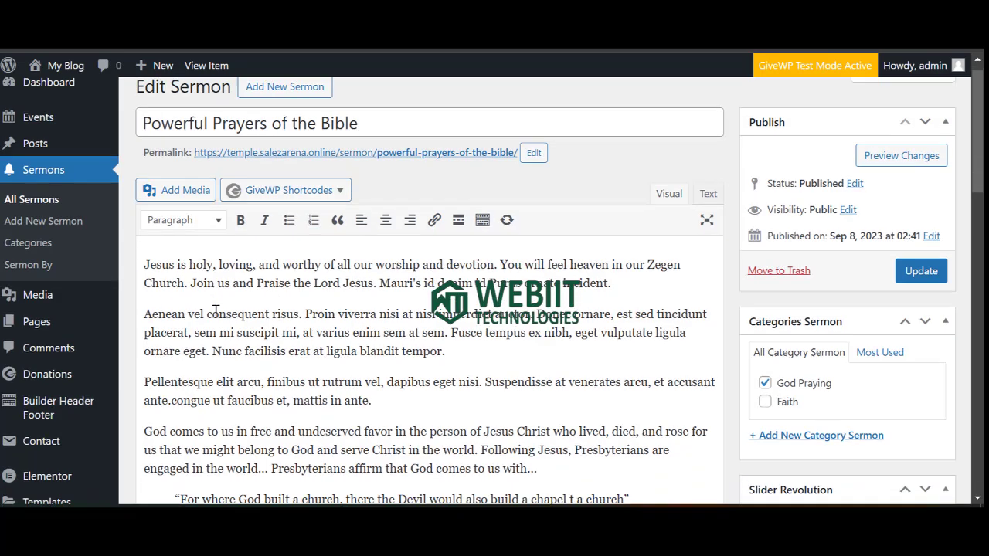
{"action": "scroll", "coordinate": [271, 235], "scroll_direction": "up", "scroll_amount": 5}
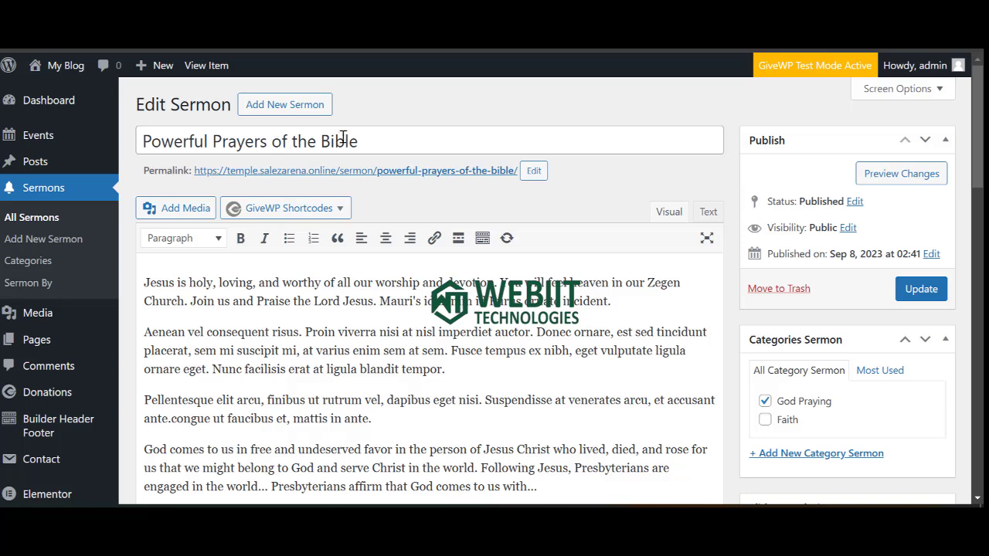
{"action": "left_click", "coordinate": [367, 140]}
{"action": "key", "text": "ctrl+a"}
{"action": "key", "text": "ctrl+c"}
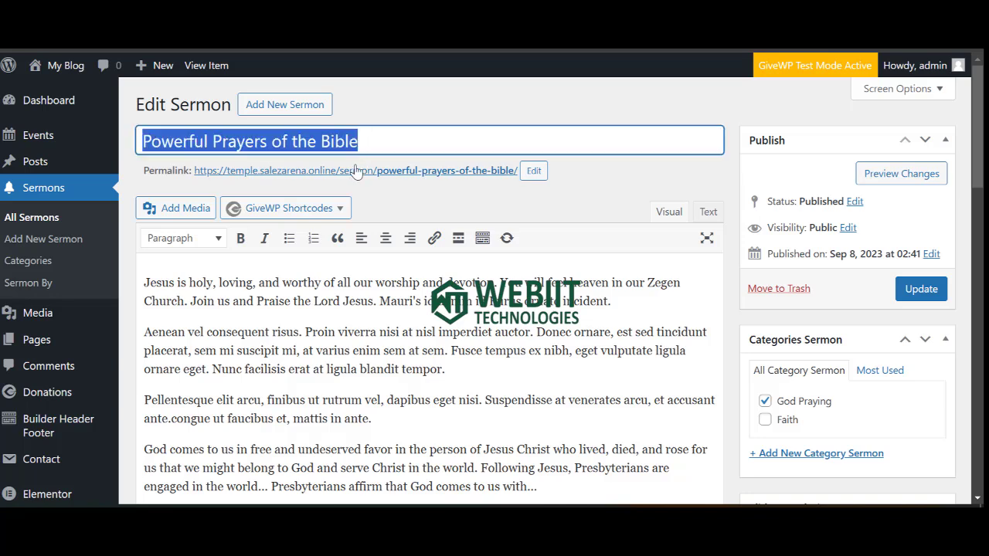
Send ChatGPT 'write a post content on' followed by the pasted Powerful Prayers of the Bible title.
{"action": "left_click", "coordinate": [393, 520]}
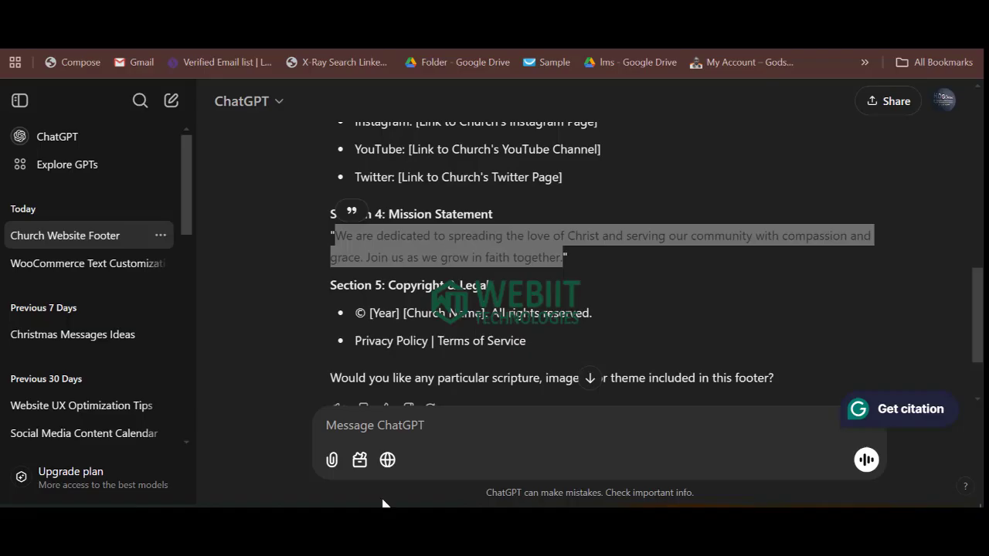
{"action": "scroll", "coordinate": [348, 231], "scroll_direction": "up", "scroll_amount": 4}
{"action": "scroll", "coordinate": [369, 258], "scroll_direction": "up", "scroll_amount": 4}
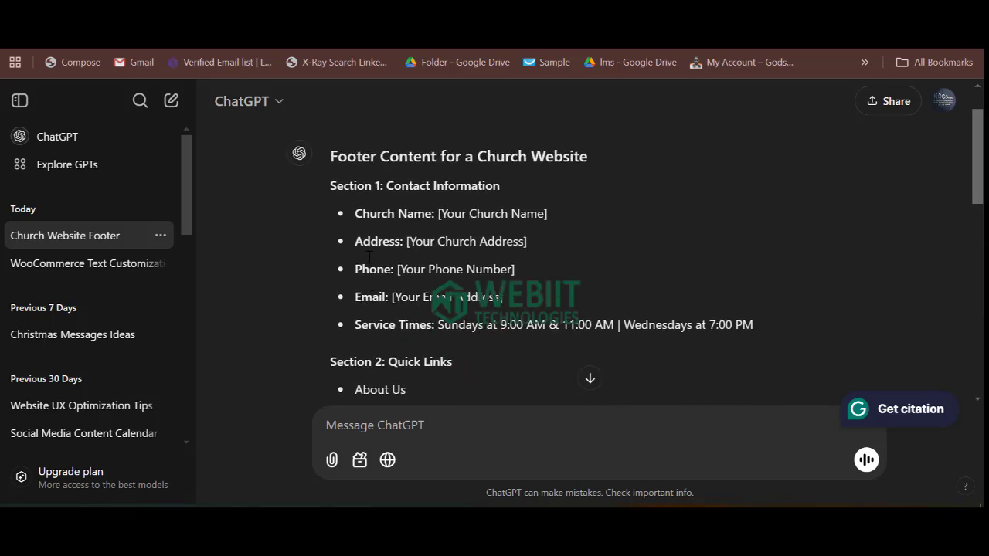
{"action": "scroll", "coordinate": [380, 271], "scroll_direction": "down", "scroll_amount": 8}
{"action": "scroll", "coordinate": [399, 273], "scroll_direction": "down", "scroll_amount": 2}
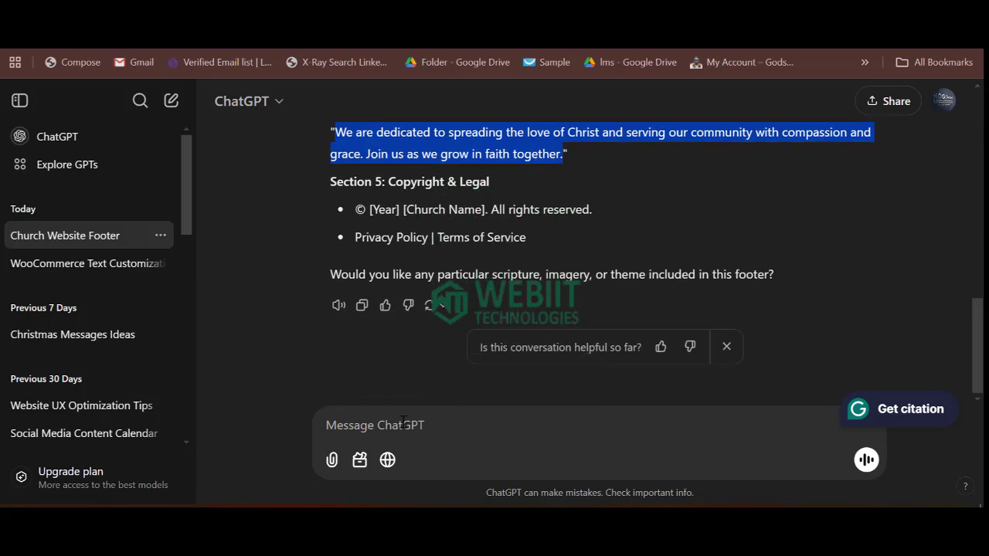
{"action": "left_click", "coordinate": [402, 429]}
{"action": "type", "text": "write a post content o"}
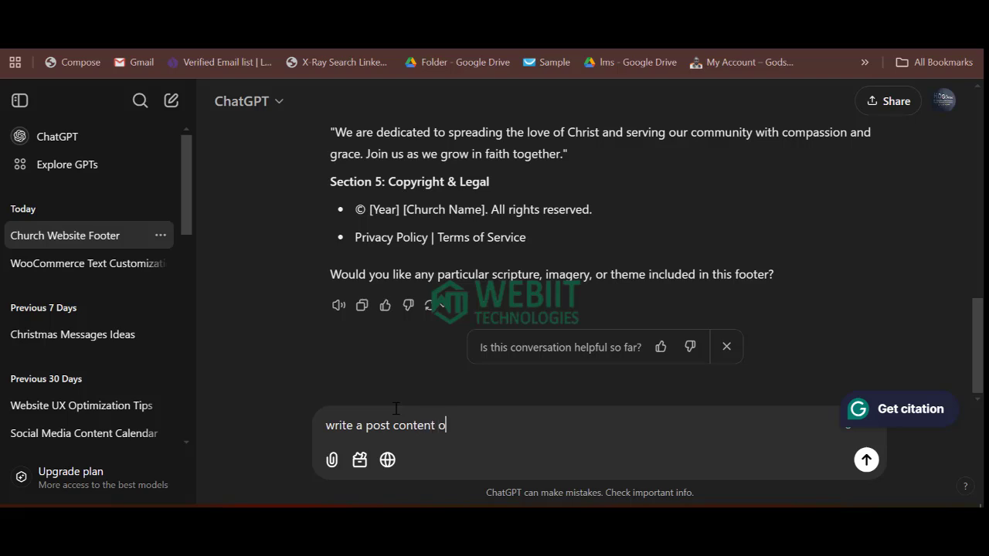
{"action": "type", "text": "n"}
{"action": "key", "text": "ctrl+v"}
{"action": "key", "text": "Return"}
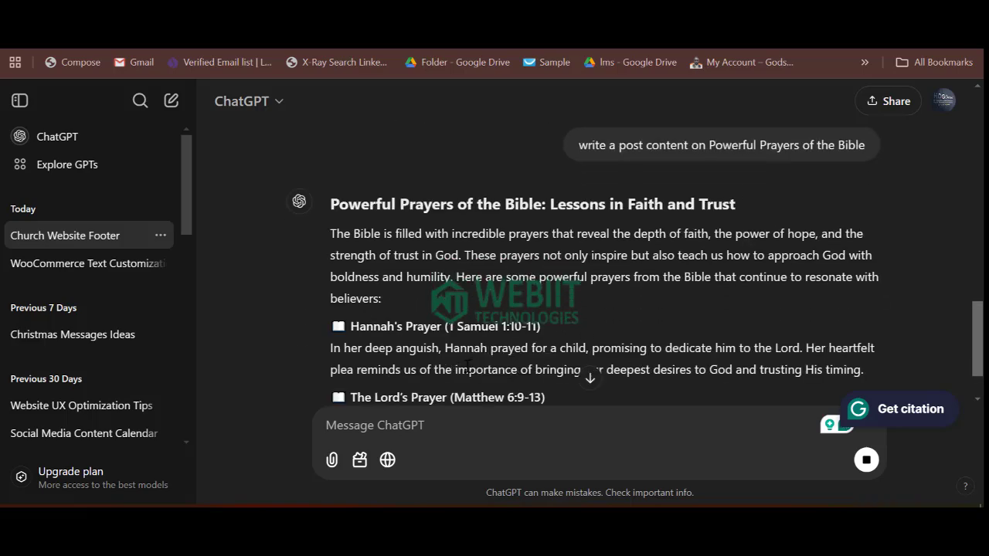
{"action": "scroll", "coordinate": [502, 343], "scroll_direction": "up", "scroll_amount": 5}
{"action": "scroll", "coordinate": [715, 179], "scroll_direction": "down", "scroll_amount": 10}
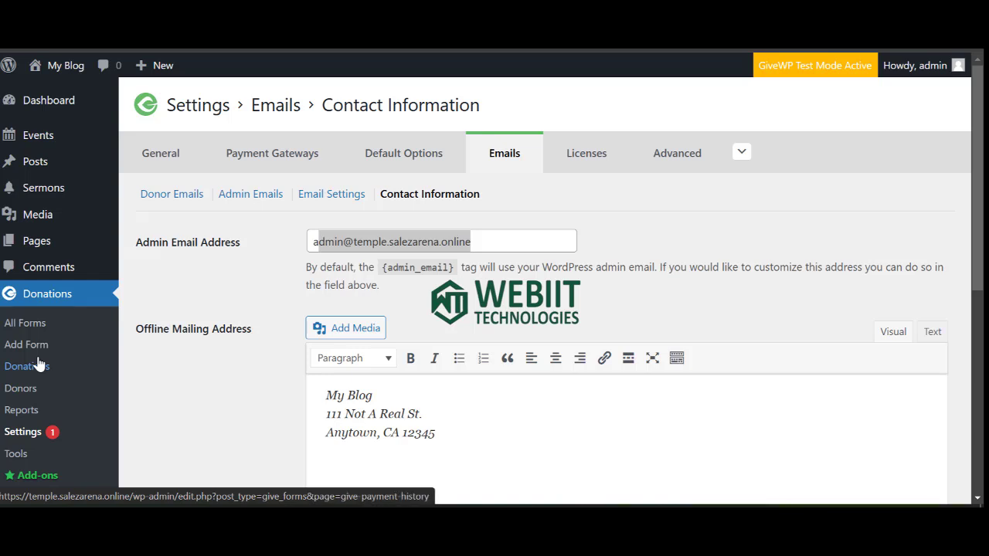
Open the live Chursy site from Visit Site in a new tab and switch to it.
{"action": "mouse_move", "coordinate": [63, 68]}
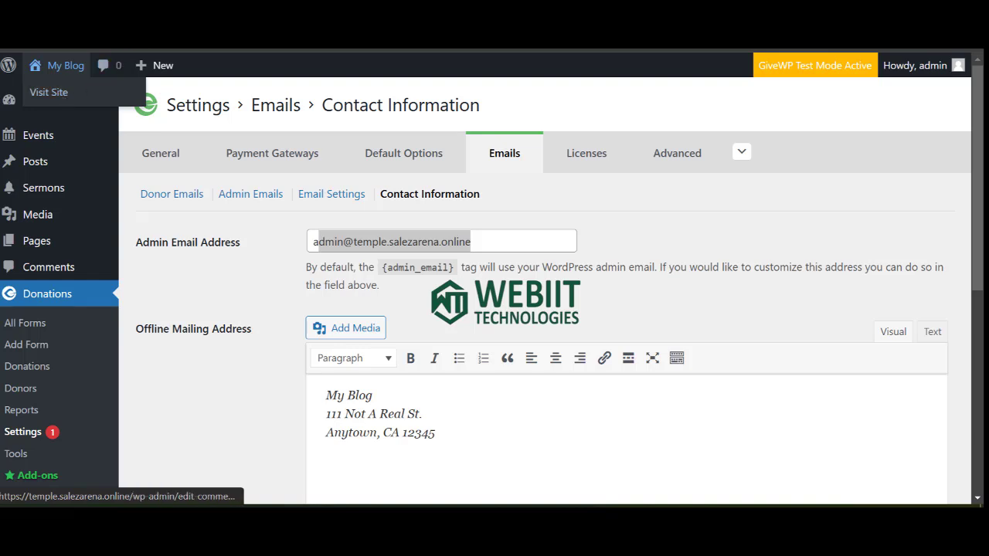
{"action": "right_click", "coordinate": [60, 93]}
{"action": "left_click", "coordinate": [116, 105]}
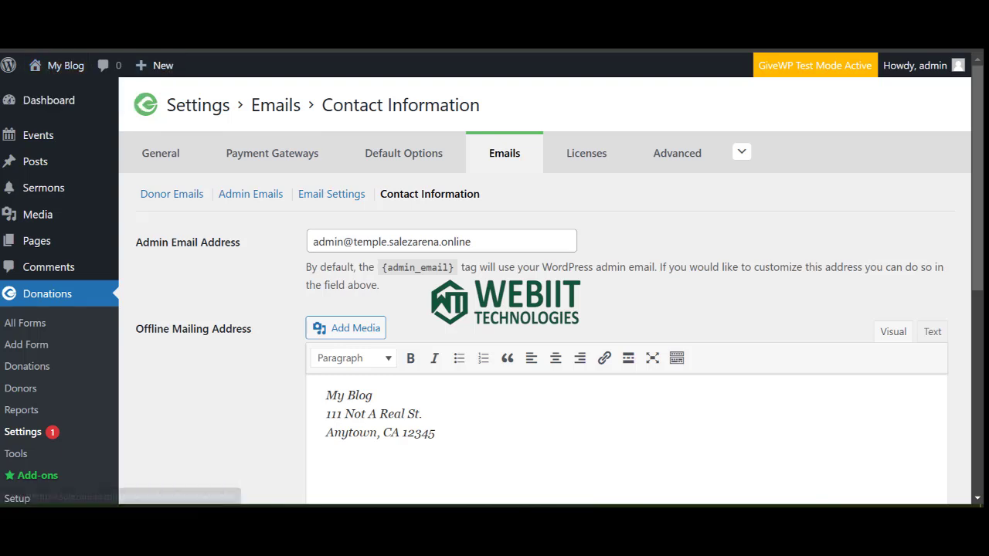
{"action": "left_click", "coordinate": [189, 38]}
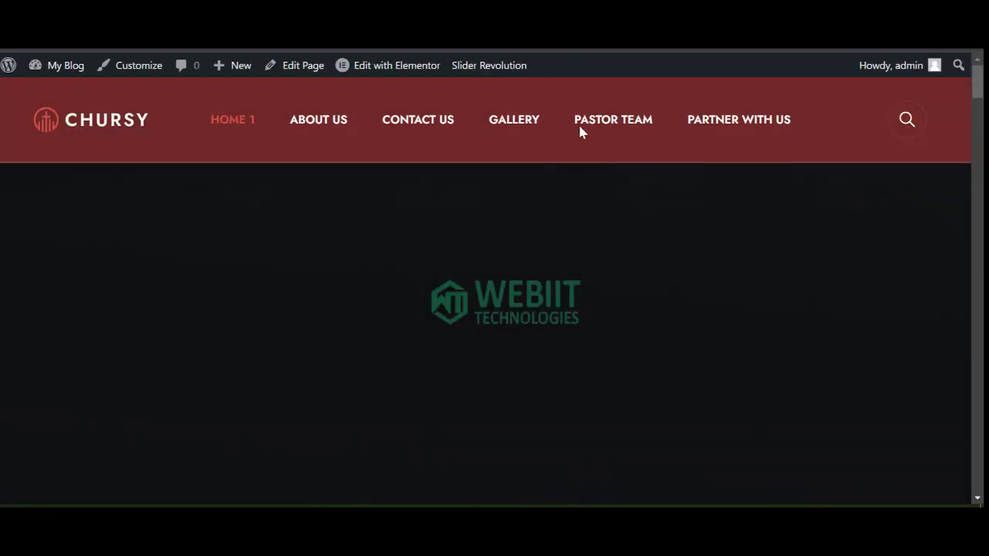
{"action": "mouse_move", "coordinate": [406, 72]}
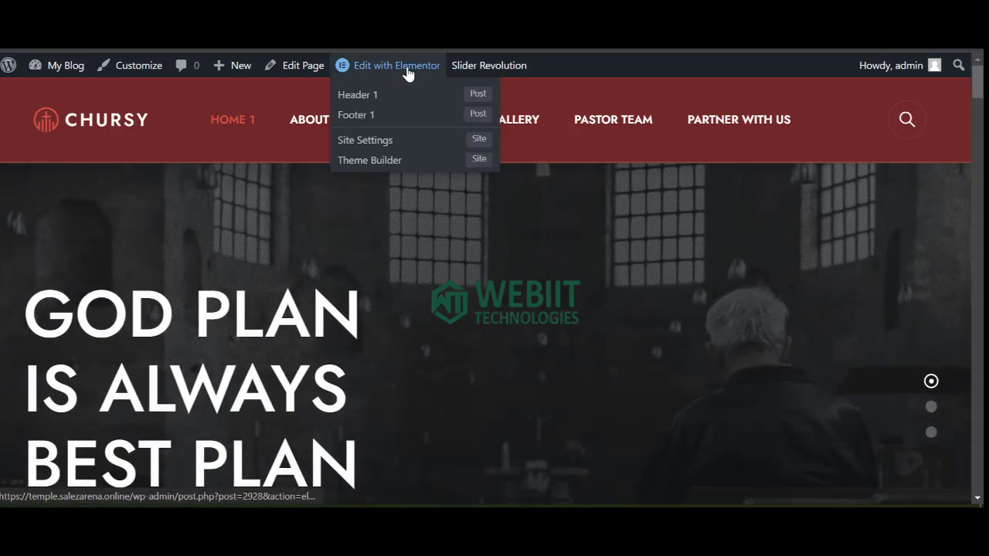
{"action": "left_click", "coordinate": [406, 73]}
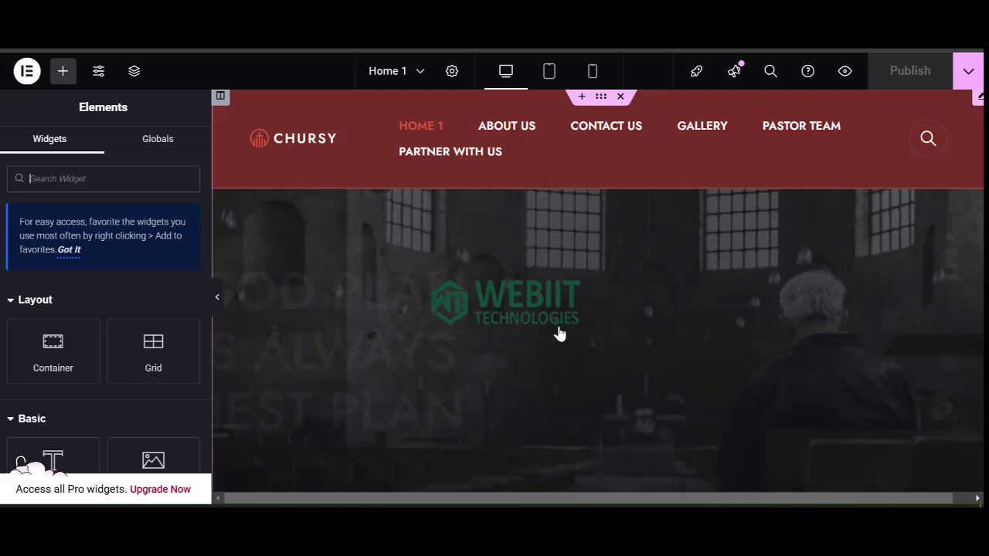
{"action": "scroll", "coordinate": [556, 336], "scroll_direction": "down", "scroll_amount": 3}
{"action": "scroll", "coordinate": [502, 340], "scroll_direction": "down", "scroll_amount": 2}
{"action": "scroll", "coordinate": [502, 347], "scroll_direction": "up", "scroll_amount": 5}
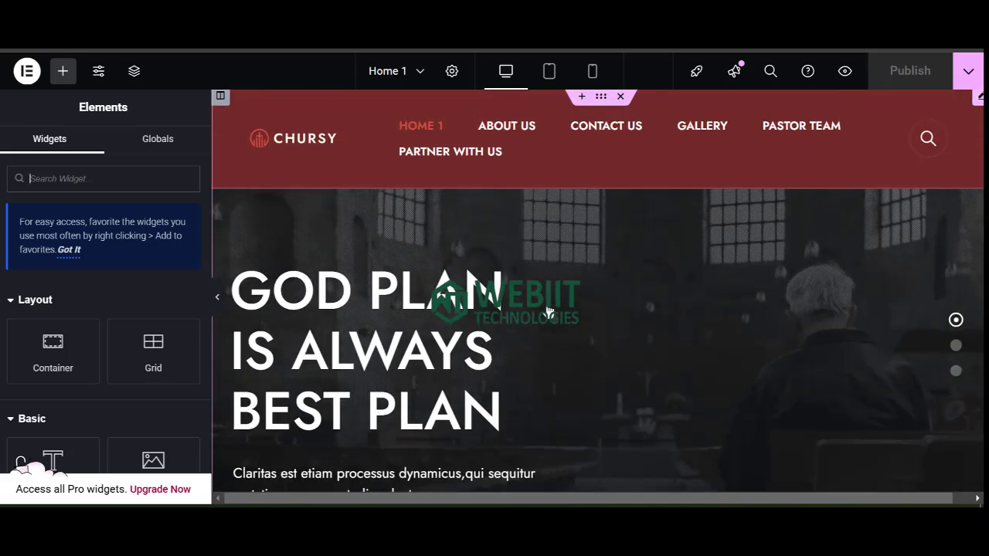
{"action": "scroll", "coordinate": [547, 310], "scroll_direction": "down", "scroll_amount": 3}
{"action": "scroll", "coordinate": [546, 313], "scroll_direction": "down", "scroll_amount": 5}
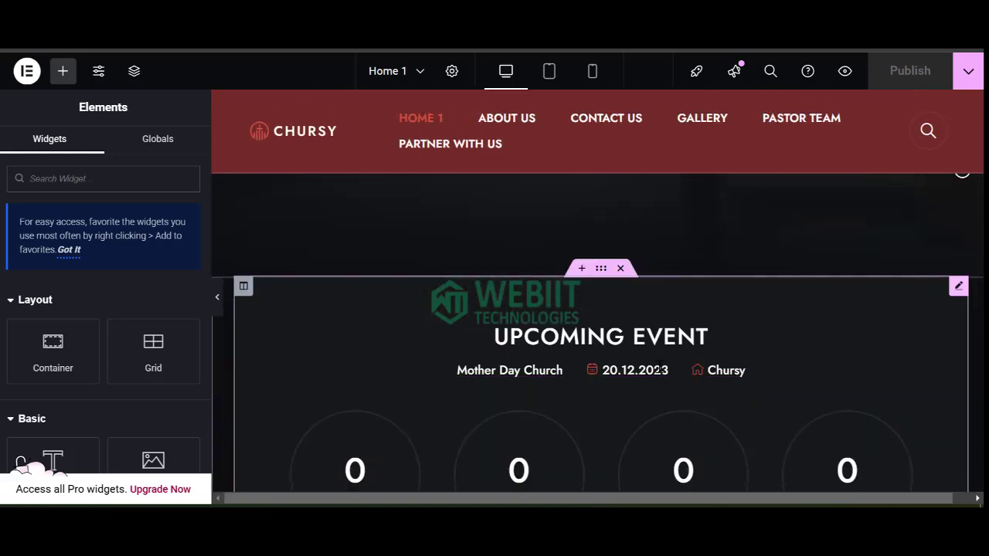
{"action": "scroll", "coordinate": [510, 351], "scroll_direction": "down", "scroll_amount": 3}
{"action": "scroll", "coordinate": [648, 378], "scroll_direction": "up", "scroll_amount": 2}
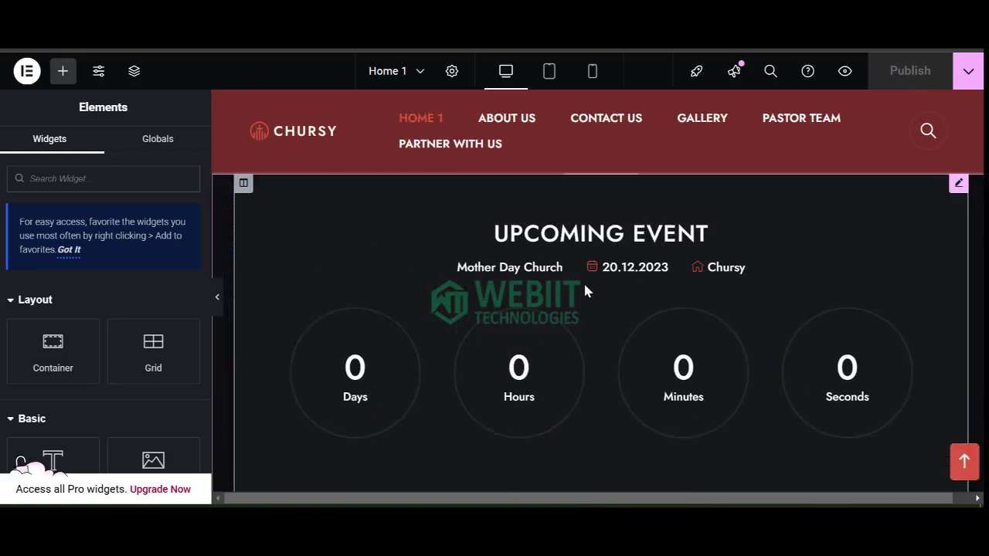
{"action": "left_click", "coordinate": [554, 242]}
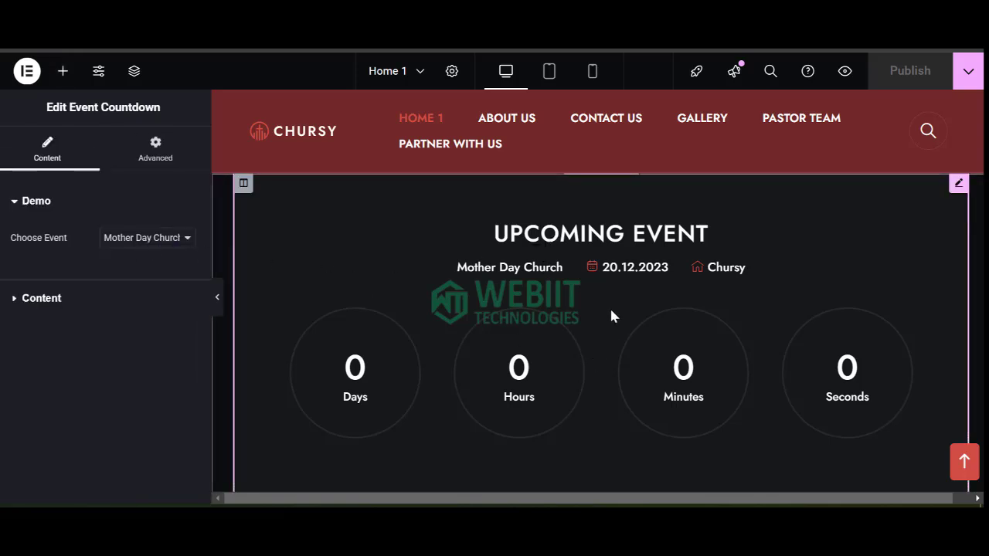
{"action": "scroll", "coordinate": [608, 317], "scroll_direction": "down", "scroll_amount": 3}
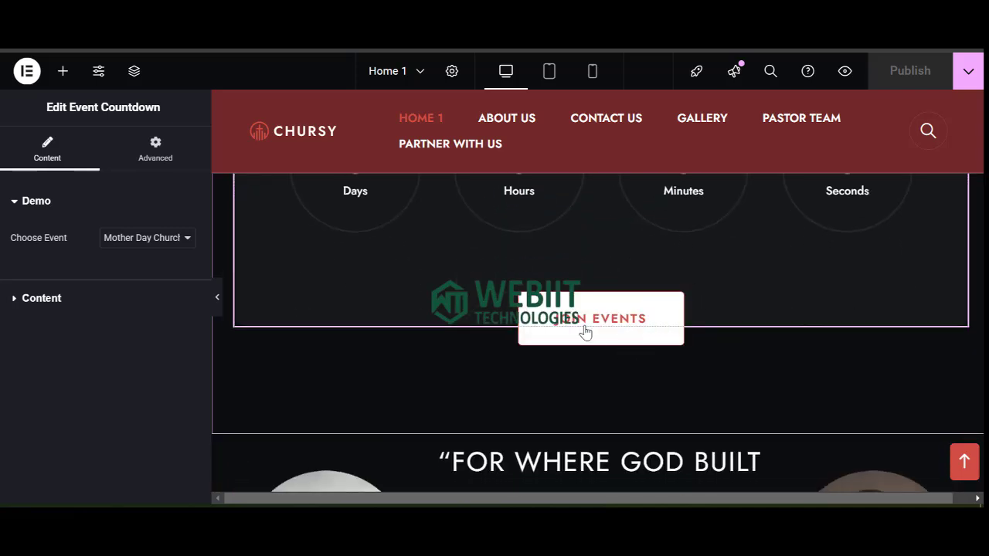
{"action": "scroll", "coordinate": [608, 417], "scroll_direction": "down", "scroll_amount": 1}
{"action": "scroll", "coordinate": [608, 417], "scroll_direction": "down", "scroll_amount": 1}
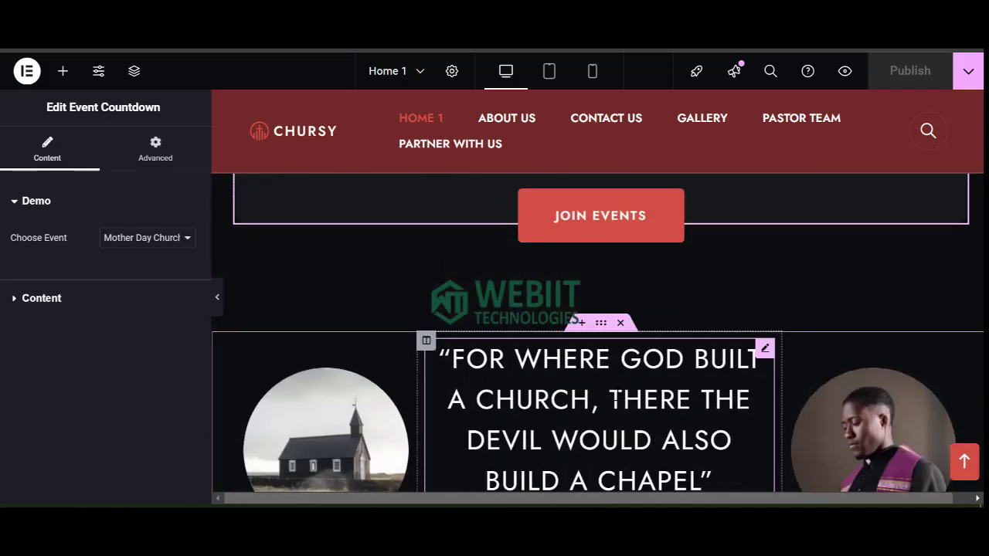
{"action": "scroll", "coordinate": [835, 320], "scroll_direction": "down", "scroll_amount": 3}
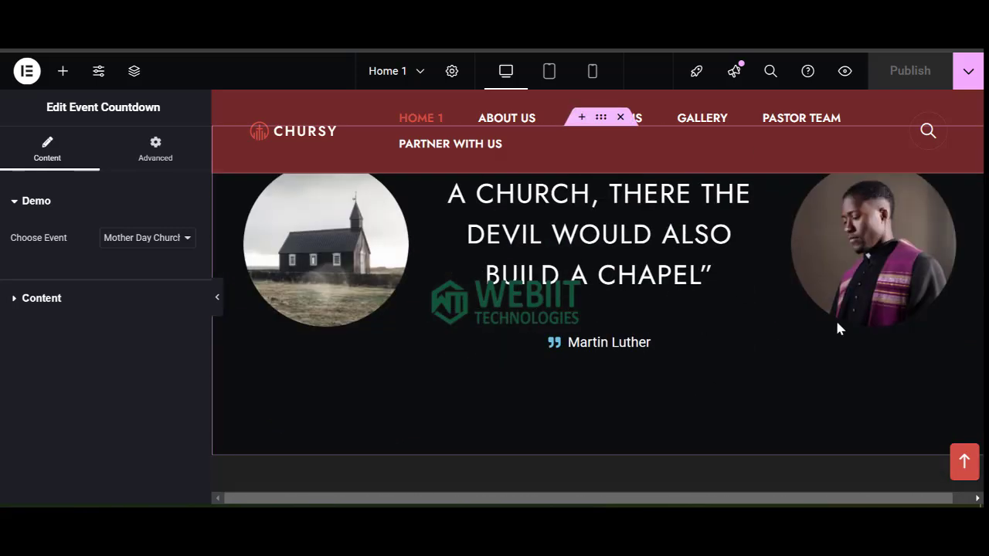
{"action": "left_click", "coordinate": [343, 280]}
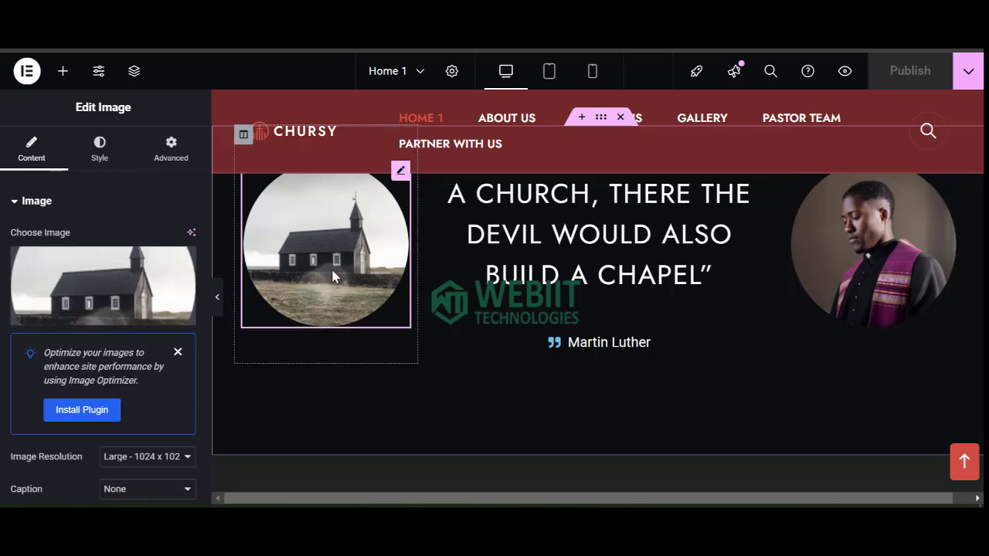
{"action": "scroll", "coordinate": [550, 353], "scroll_direction": "down", "scroll_amount": 5}
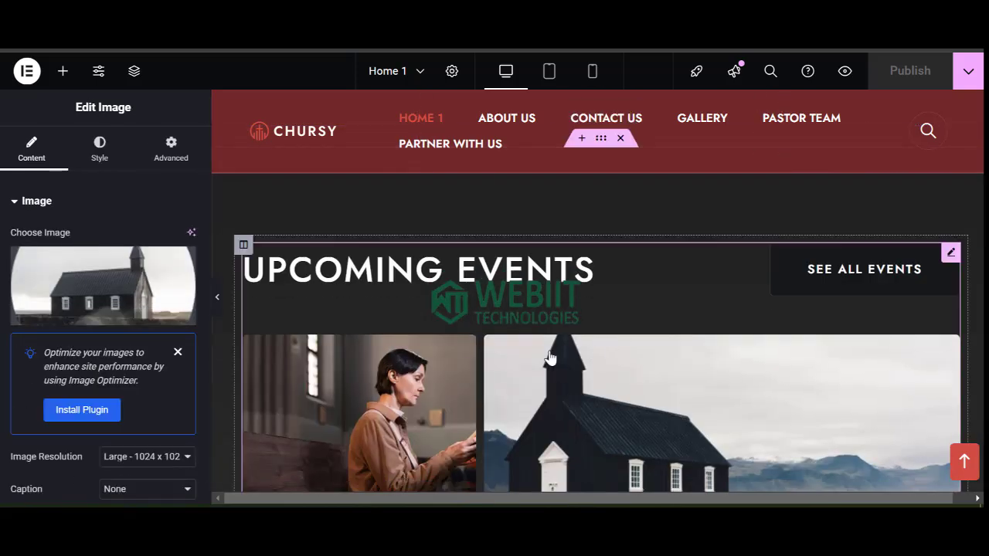
{"action": "scroll", "coordinate": [533, 332], "scroll_direction": "down", "scroll_amount": 2}
{"action": "scroll", "coordinate": [546, 340], "scroll_direction": "down", "scroll_amount": 1}
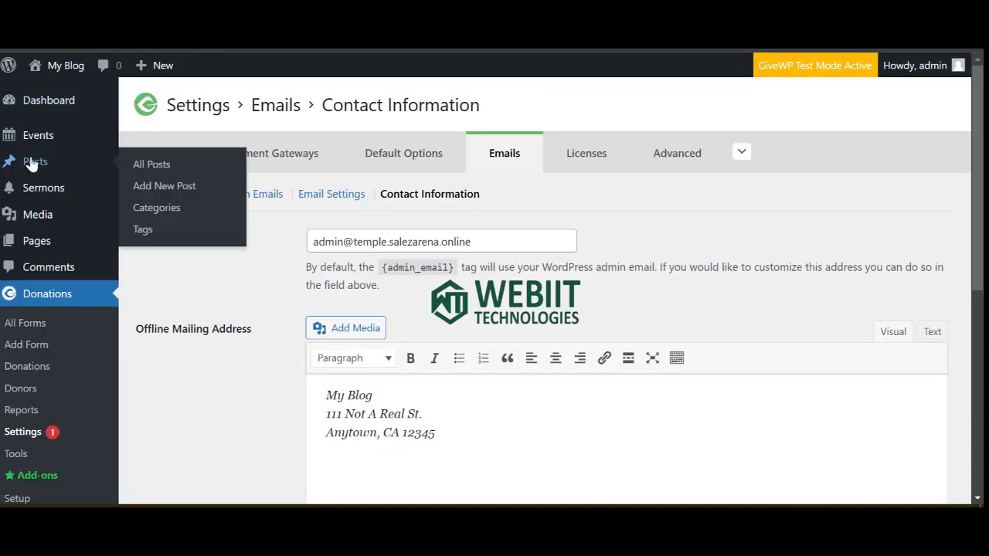
Go from the event settings page back to the All Events list of seven published events.
{"action": "mouse_move", "coordinate": [33, 138]}
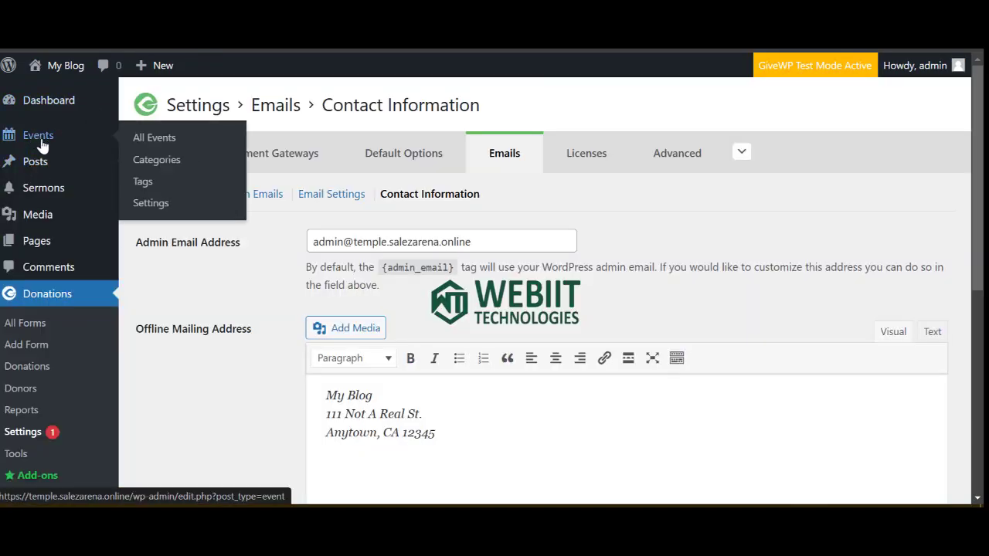
{"action": "left_click", "coordinate": [158, 145]}
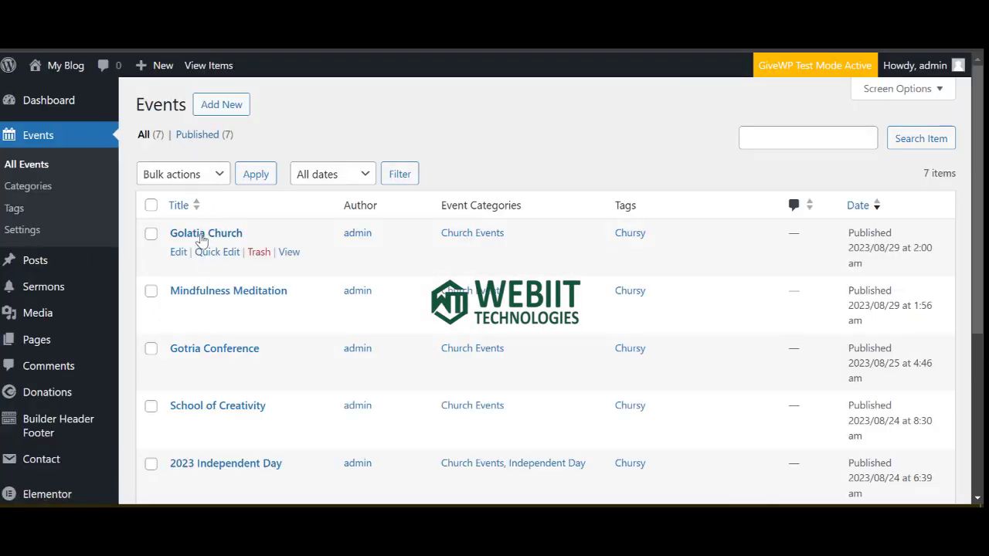
{"action": "scroll", "coordinate": [213, 394], "scroll_direction": "down", "scroll_amount": 3}
{"action": "scroll", "coordinate": [203, 389], "scroll_direction": "up", "scroll_amount": 3}
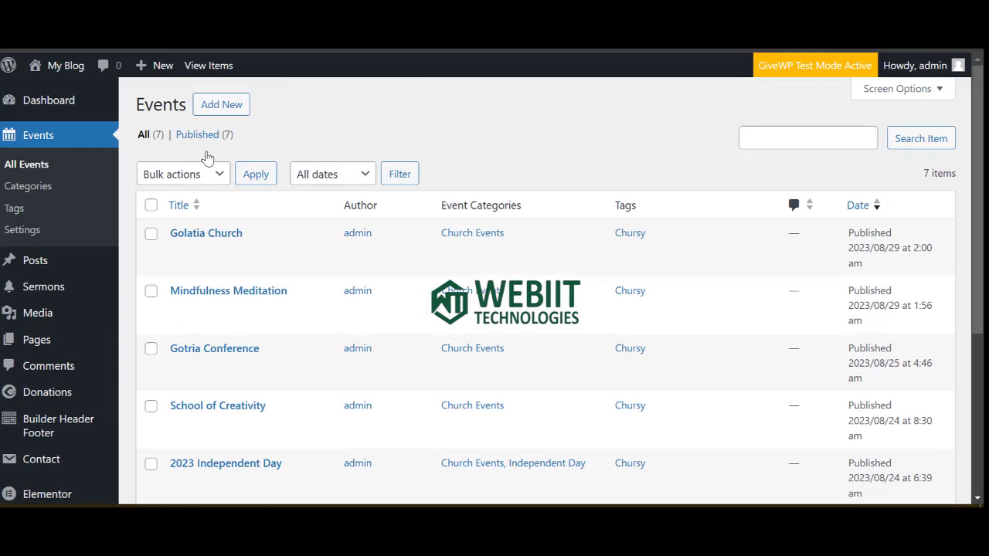
{"action": "left_click", "coordinate": [23, 236]}
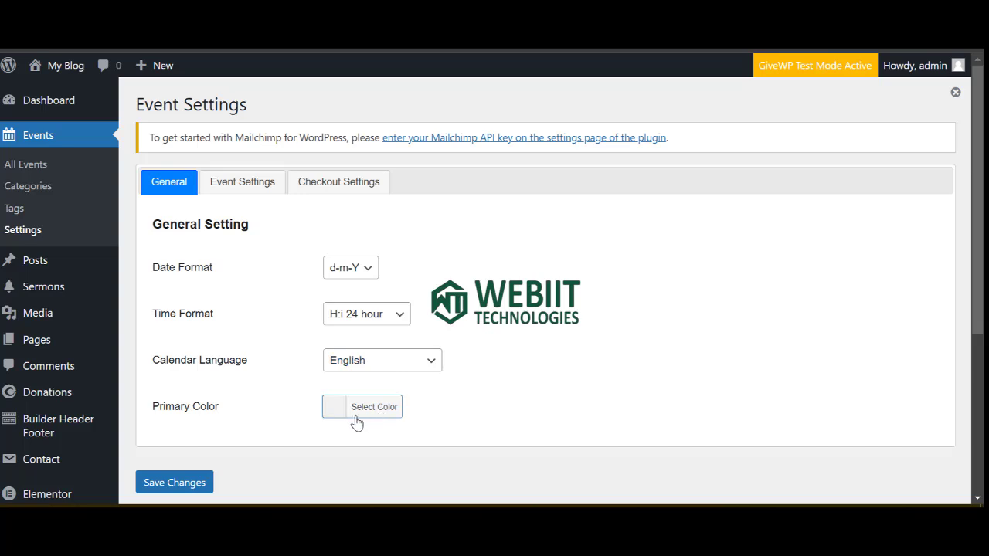
{"action": "left_click", "coordinate": [29, 170]}
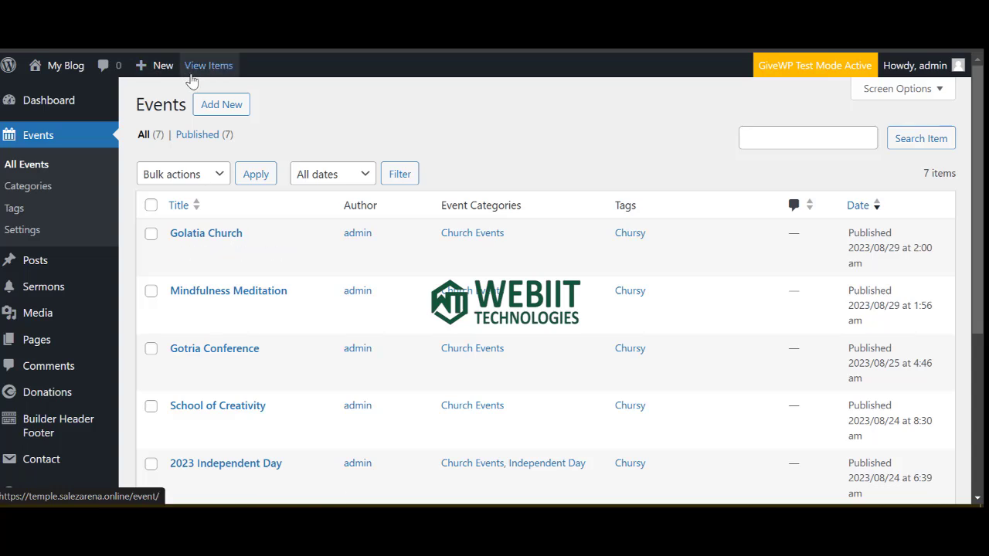
Add a new event titled 'End Of the Month Thanksgiving'.
{"action": "left_click", "coordinate": [204, 112]}
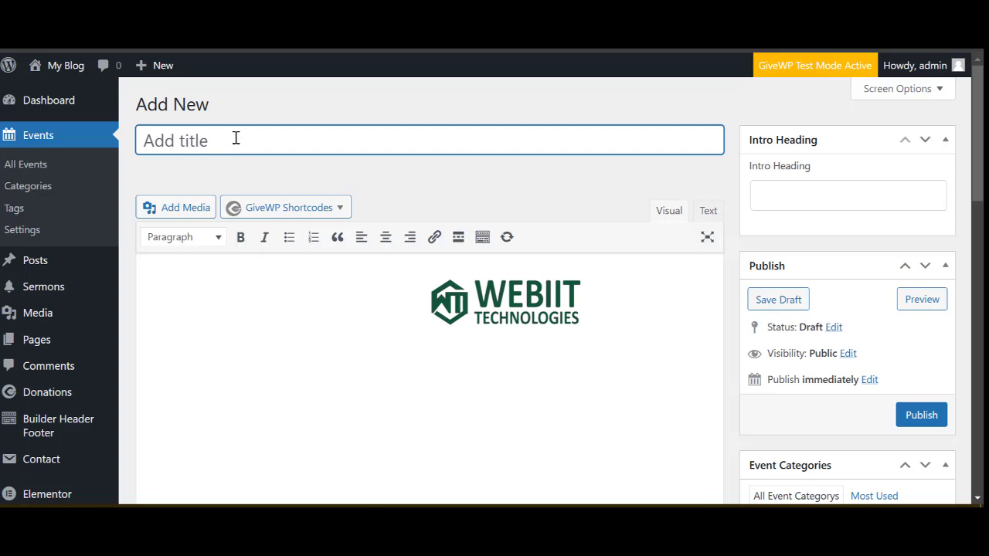
{"action": "type", "text": "End"}
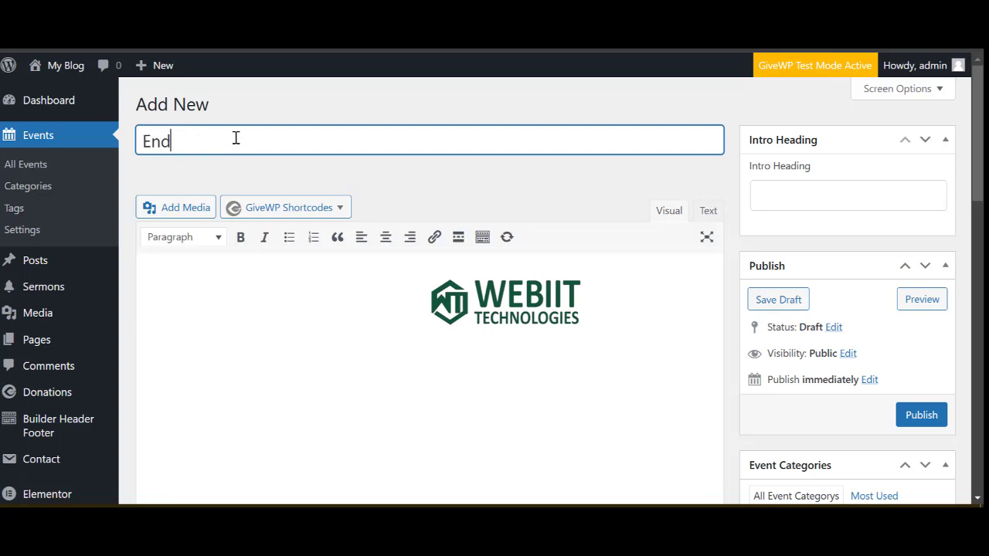
{"action": "type", "text": " Of the Month Thank"}
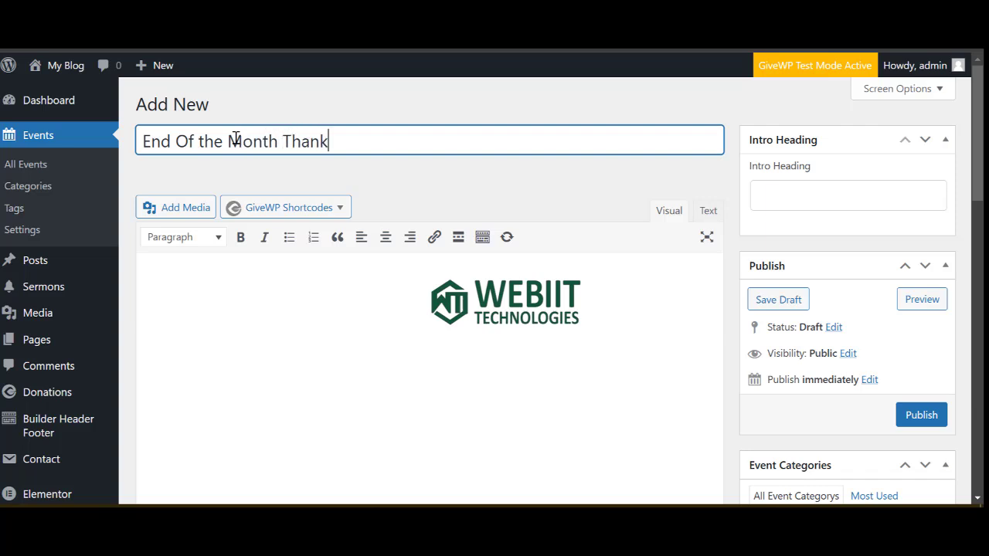
{"action": "type", "text": "sgiving"}
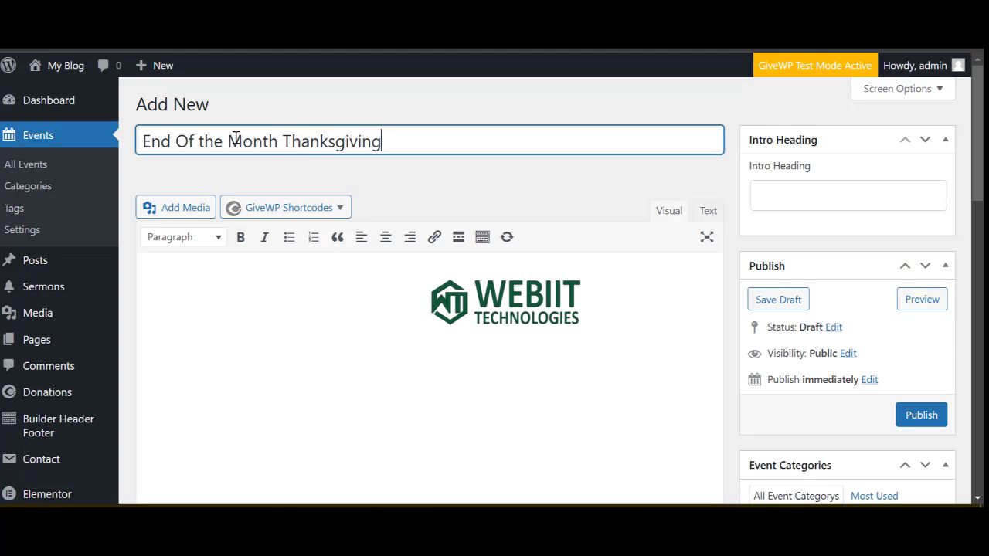
{"action": "scroll", "coordinate": [576, 324], "scroll_direction": "down", "scroll_amount": 5}
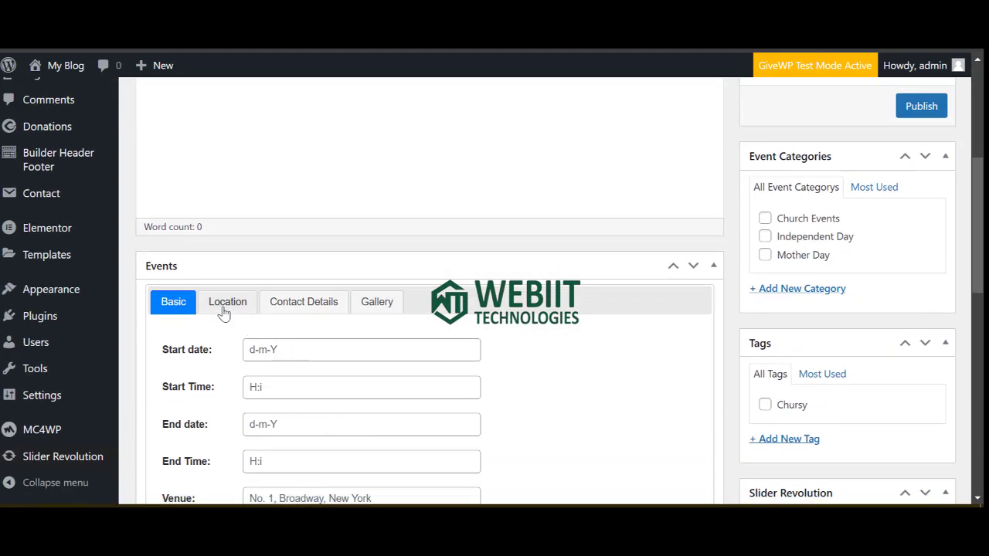
{"action": "scroll", "coordinate": [265, 363], "scroll_direction": "down", "scroll_amount": 1}
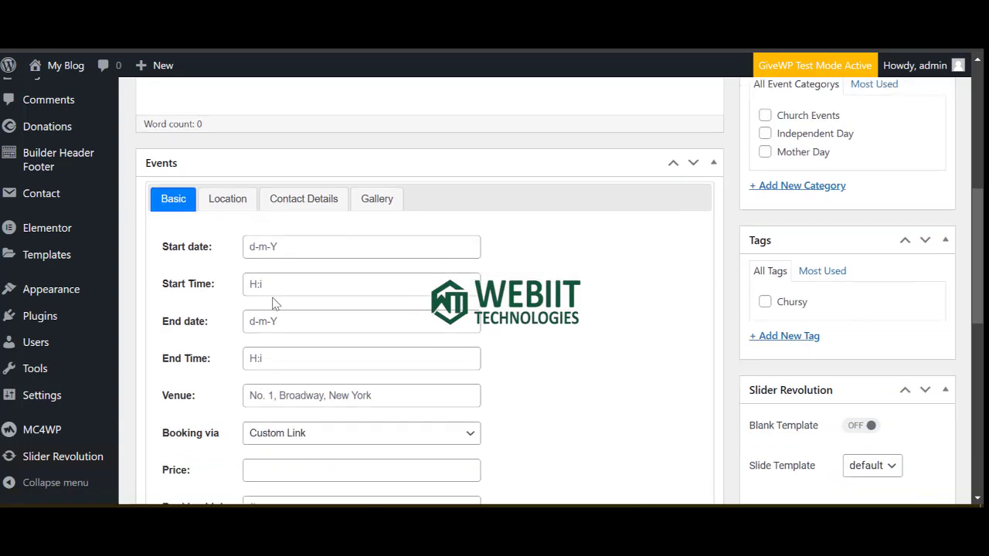
Set the event to run 29 December 2024 from 07:00 to 12:00.
{"action": "left_click", "coordinate": [289, 251]}
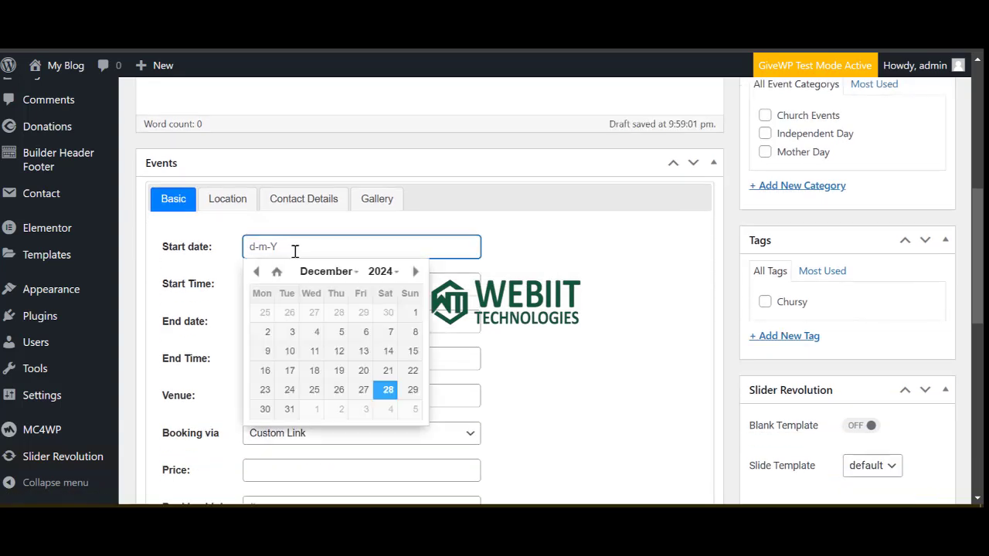
{"action": "left_click", "coordinate": [415, 394]}
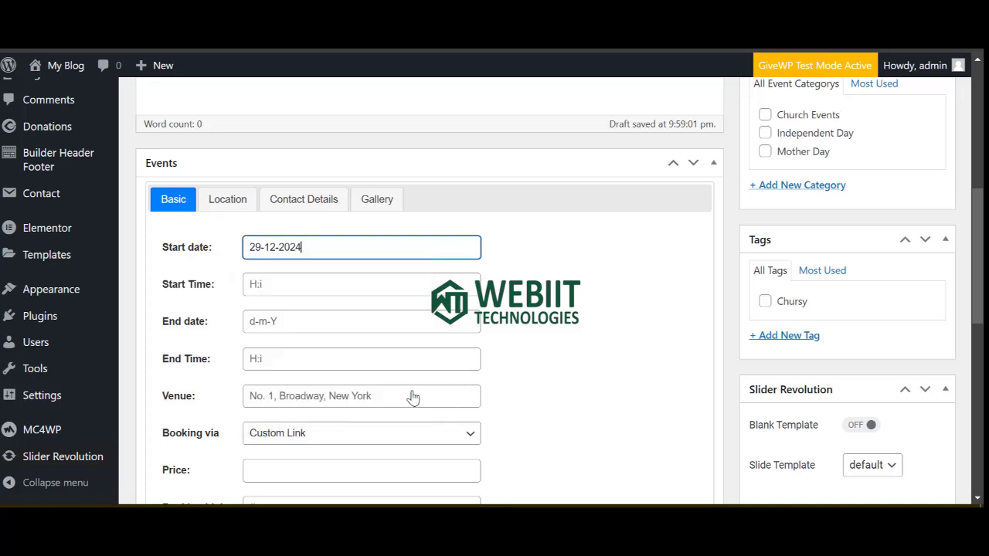
{"action": "left_click", "coordinate": [281, 289]}
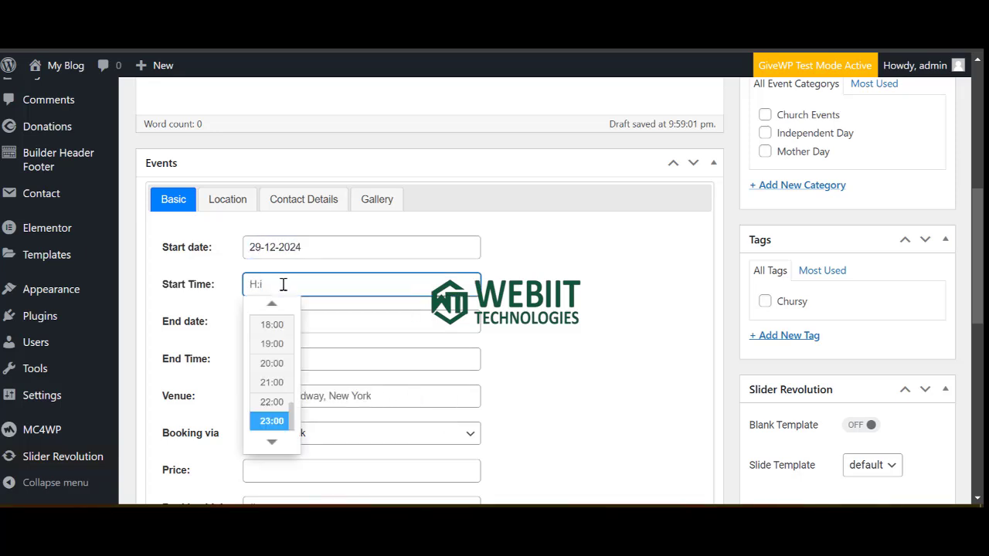
{"action": "scroll", "coordinate": [275, 394], "scroll_direction": "up", "scroll_amount": 5}
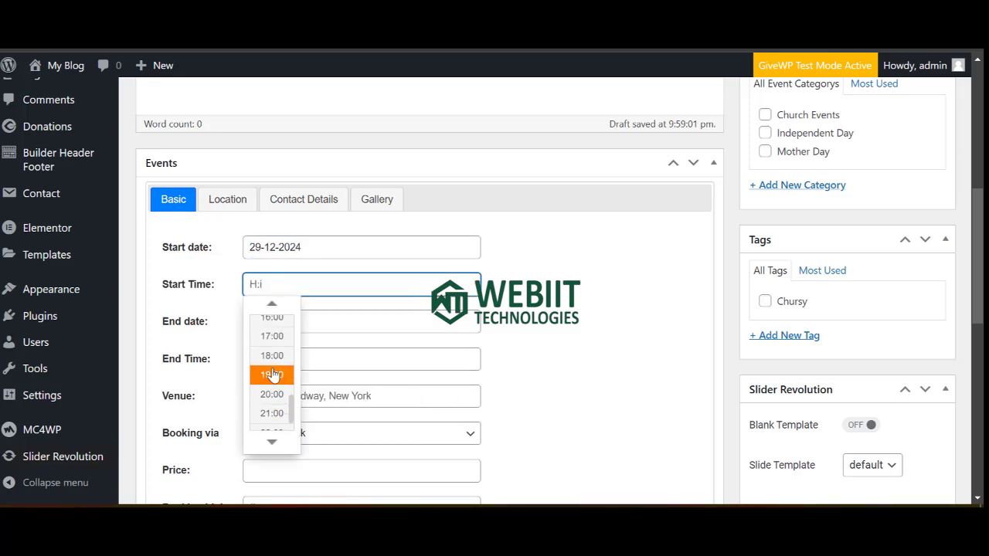
{"action": "scroll", "coordinate": [272, 355], "scroll_direction": "up", "scroll_amount": 4}
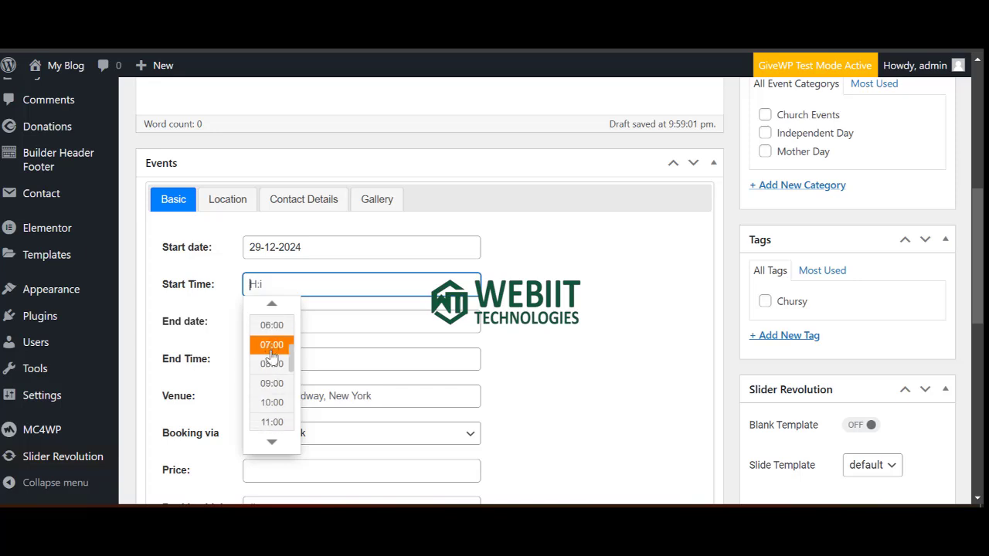
{"action": "left_click", "coordinate": [272, 345]}
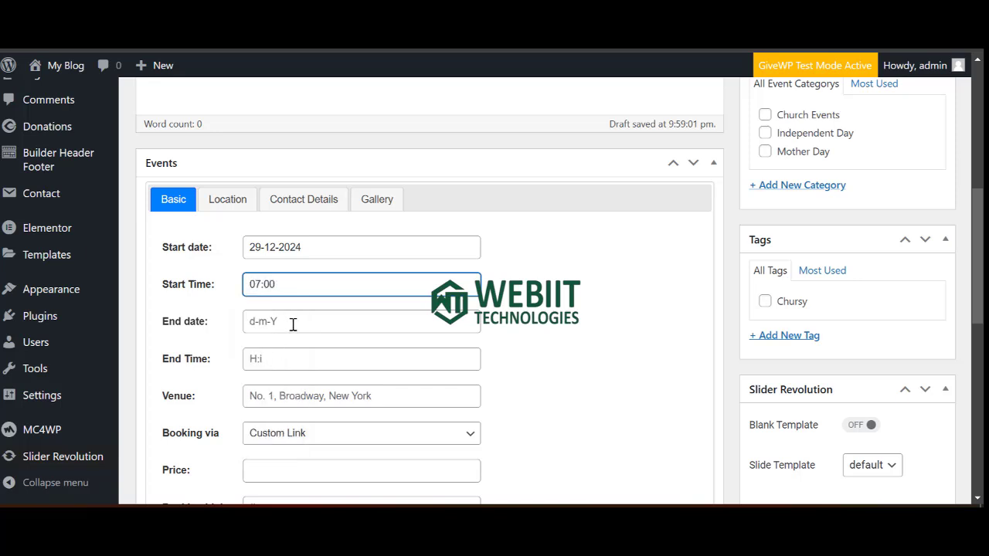
{"action": "left_click", "coordinate": [293, 325]}
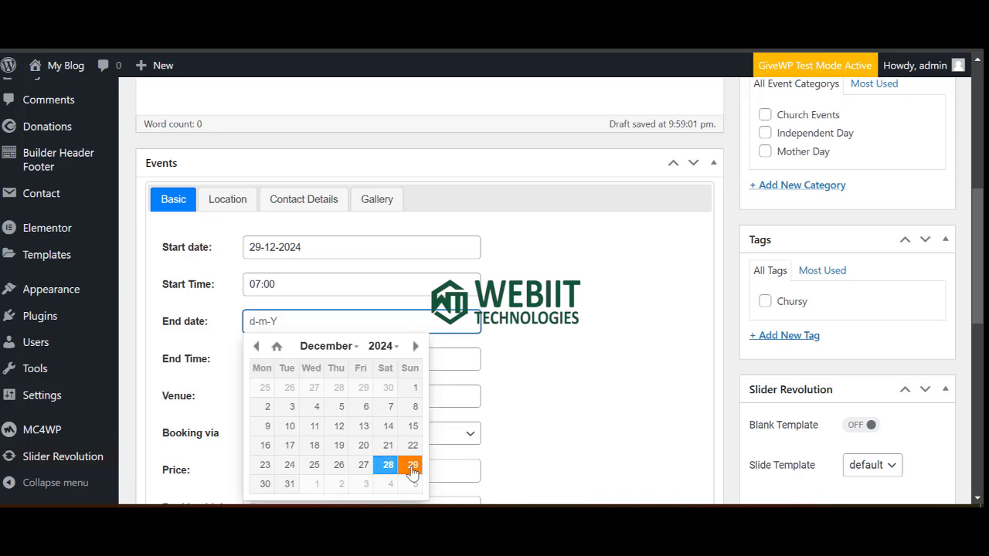
{"action": "left_click", "coordinate": [412, 467]}
{"action": "left_click", "coordinate": [282, 355]}
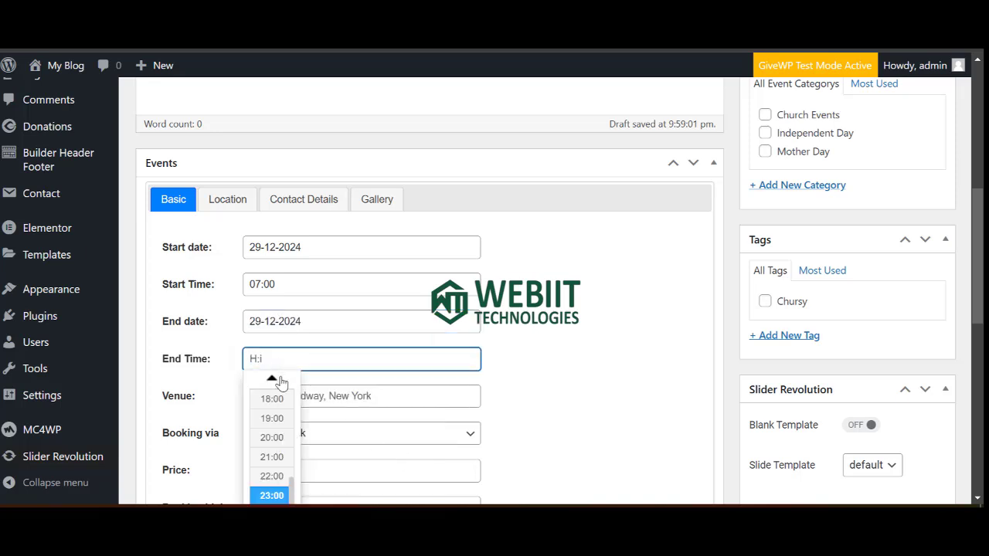
{"action": "scroll", "coordinate": [272, 421], "scroll_direction": "up", "scroll_amount": 6}
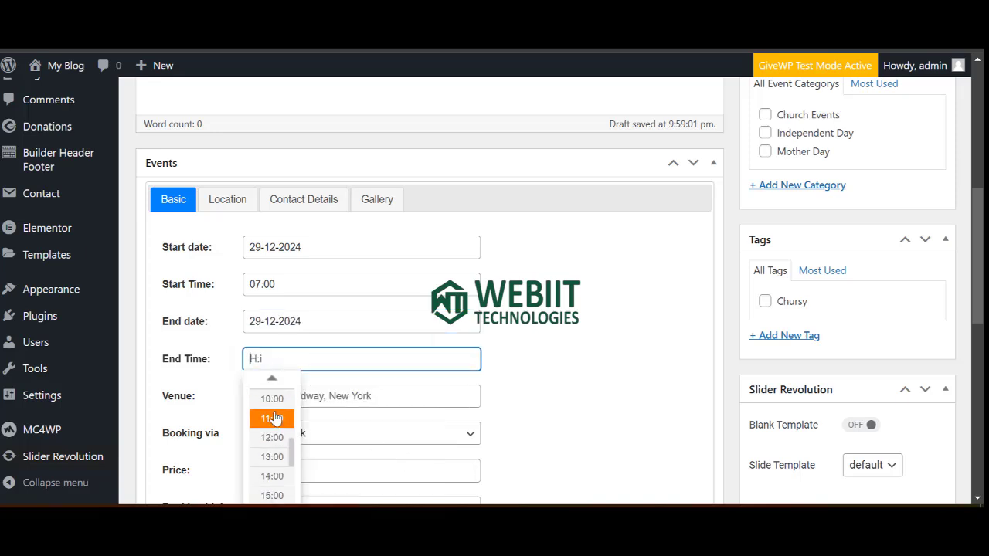
{"action": "left_click", "coordinate": [273, 436]}
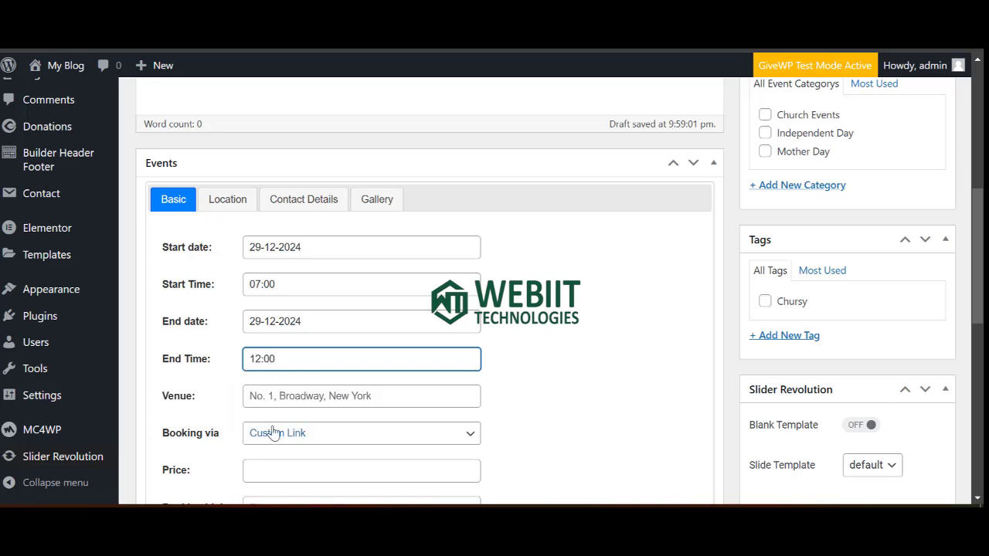
Review the venue and price fields and keep Custom Link as the booking method.
{"action": "left_click", "coordinate": [281, 397]}
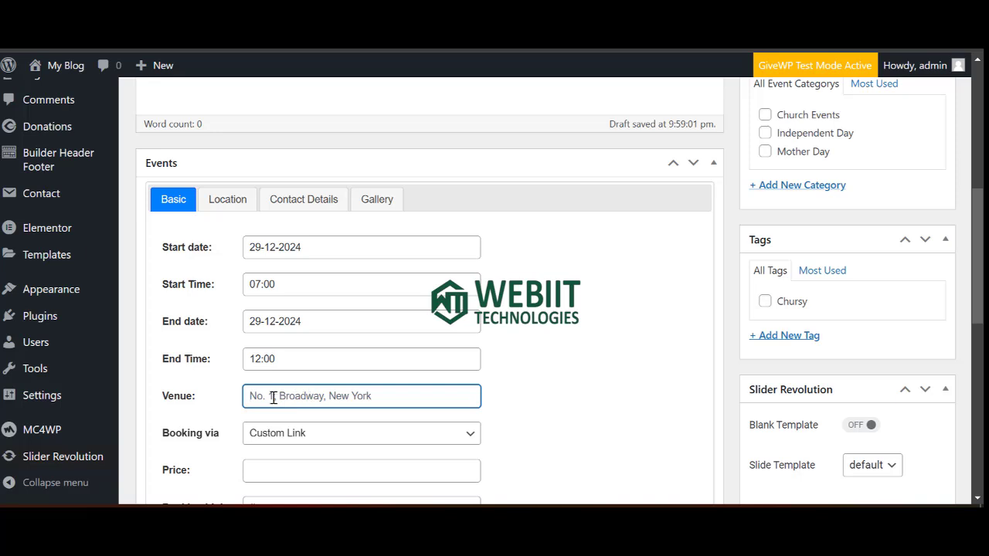
{"action": "scroll", "coordinate": [347, 403], "scroll_direction": "down", "scroll_amount": 1}
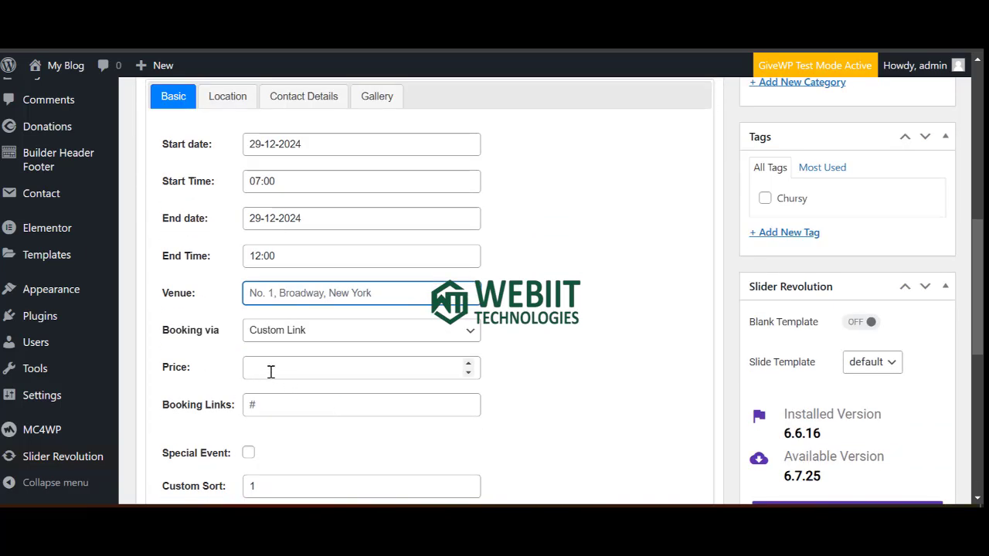
{"action": "left_click", "coordinate": [312, 370]}
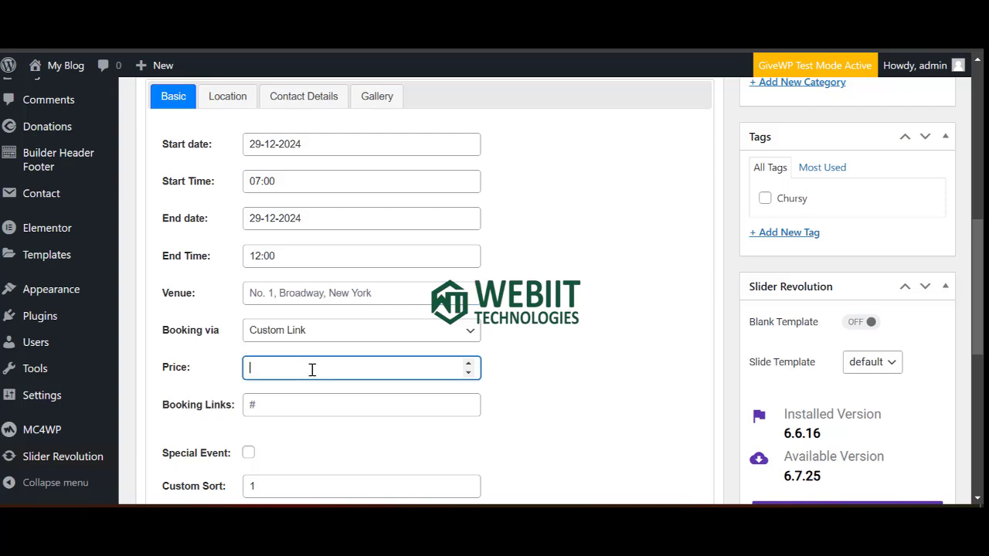
{"action": "left_click", "coordinate": [330, 333]}
{"action": "left_click", "coordinate": [410, 333]}
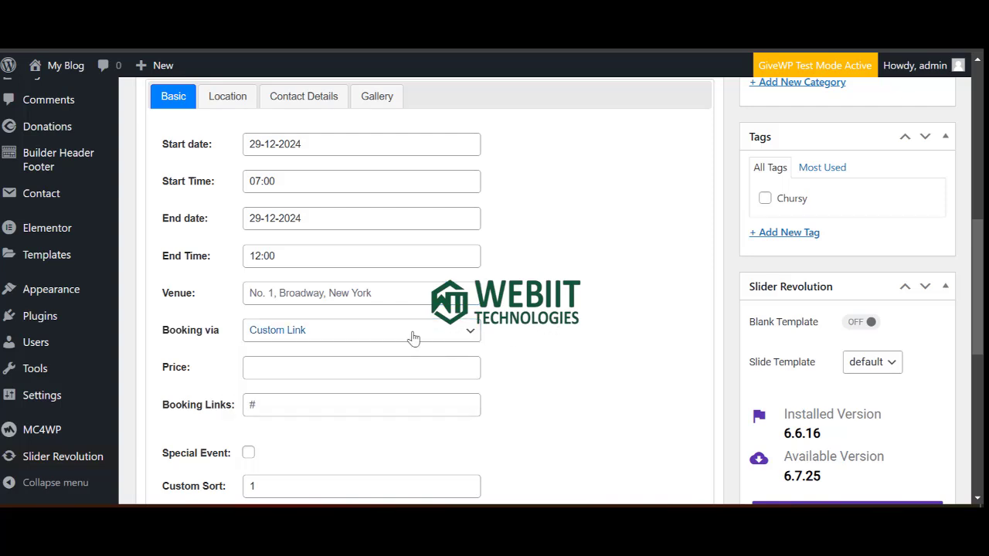
{"action": "scroll", "coordinate": [289, 358], "scroll_direction": "down", "scroll_amount": 3}
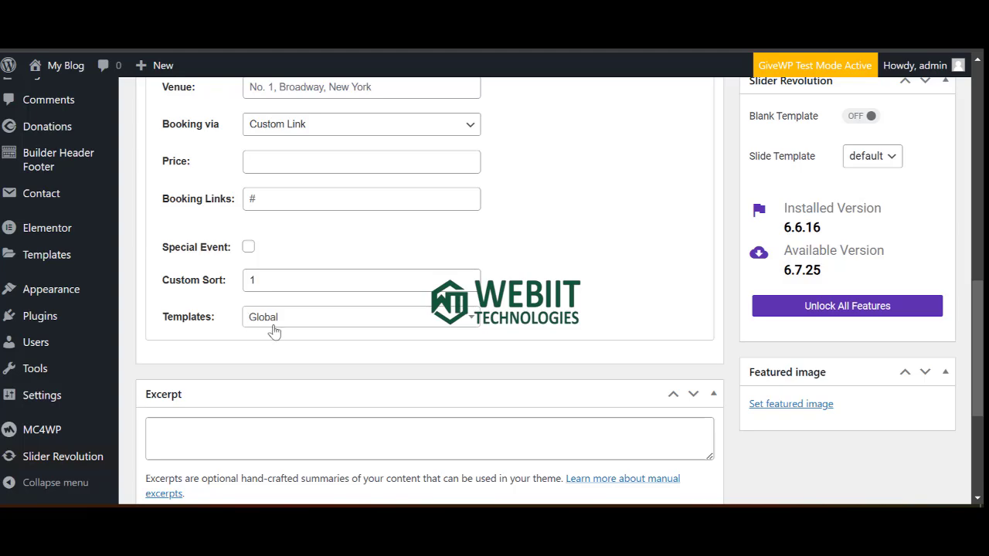
{"action": "scroll", "coordinate": [289, 355], "scroll_direction": "down", "scroll_amount": 1}
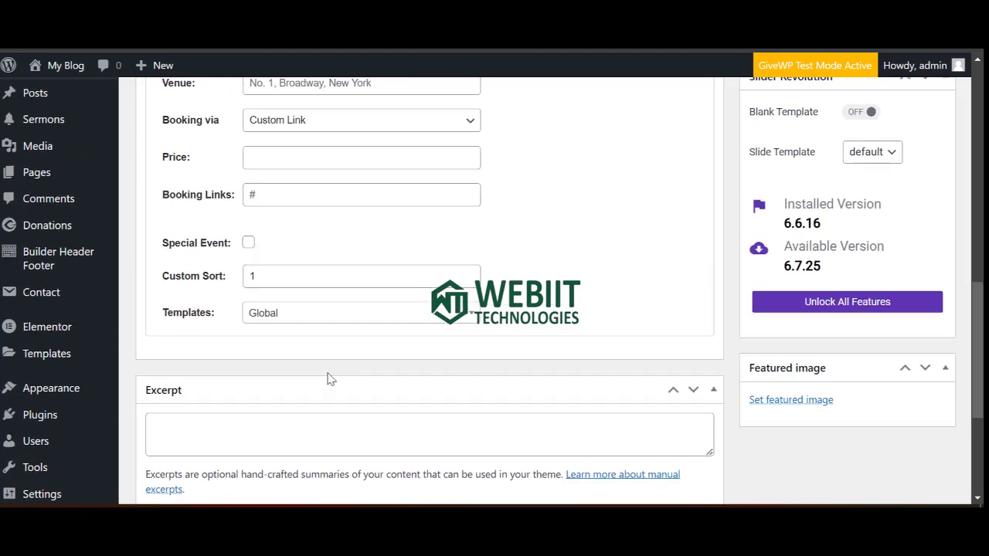
{"action": "scroll", "coordinate": [329, 380], "scroll_direction": "up", "scroll_amount": 2}
{"action": "scroll", "coordinate": [507, 397], "scroll_direction": "up", "scroll_amount": 4}
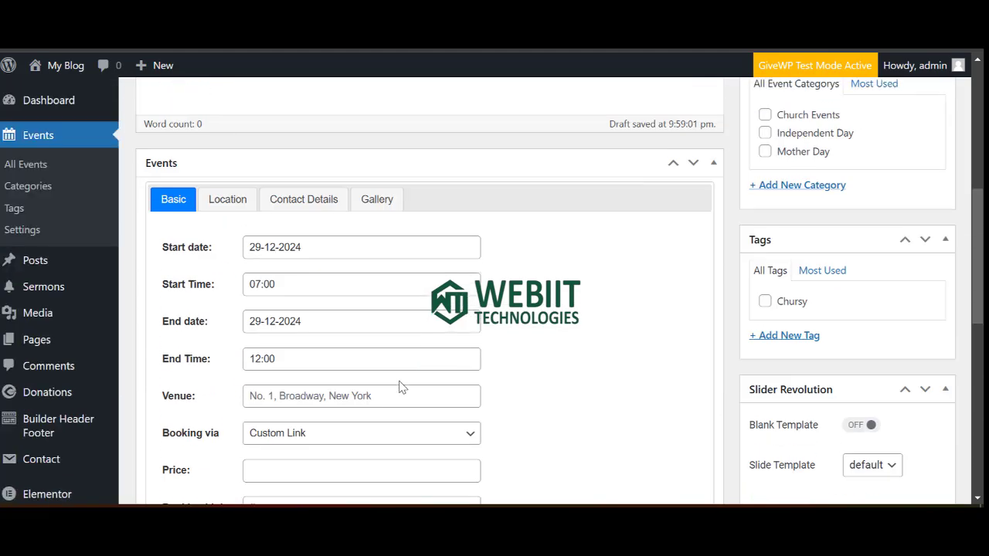
Show the event's Contact Details fields and focus the Organizer Name field.
{"action": "left_click", "coordinate": [296, 203]}
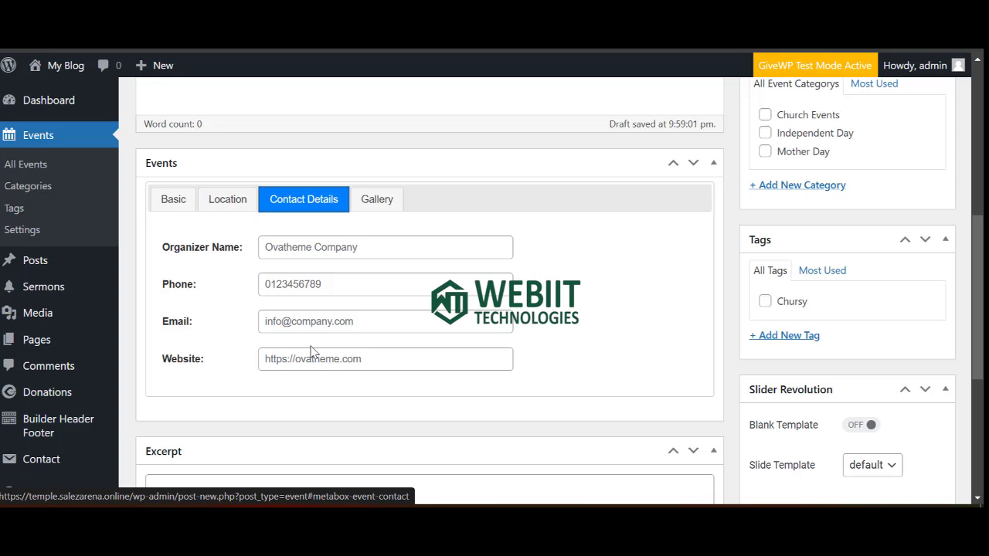
{"action": "left_click", "coordinate": [345, 245]}
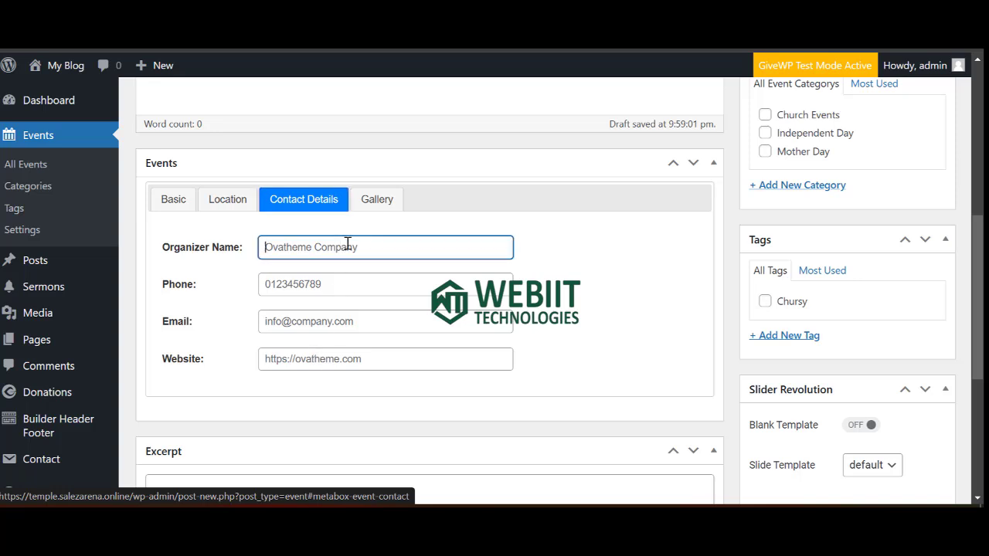
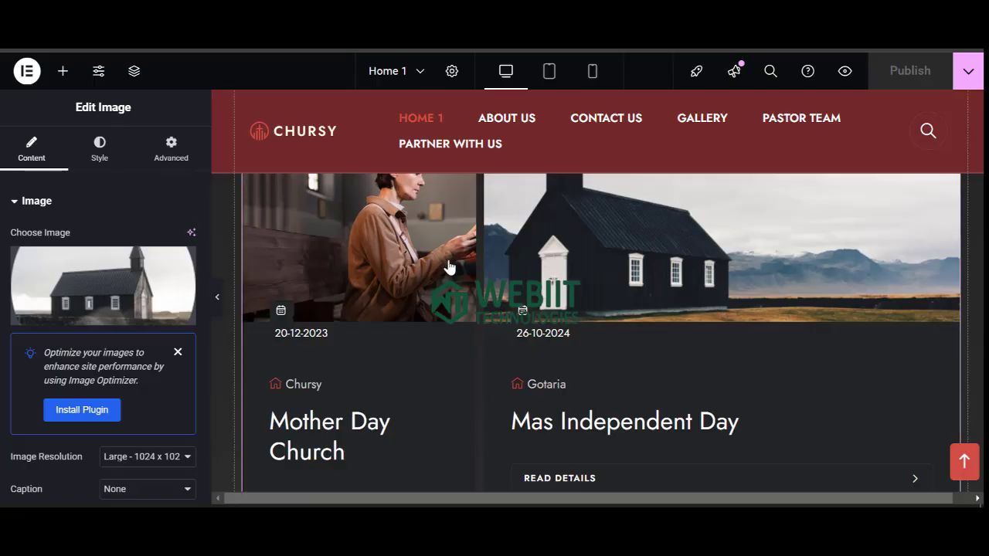
Scroll the Elementor homepage preview to review the events, team and blog sections.
{"action": "scroll", "coordinate": [512, 350], "scroll_direction": "down", "scroll_amount": 10}
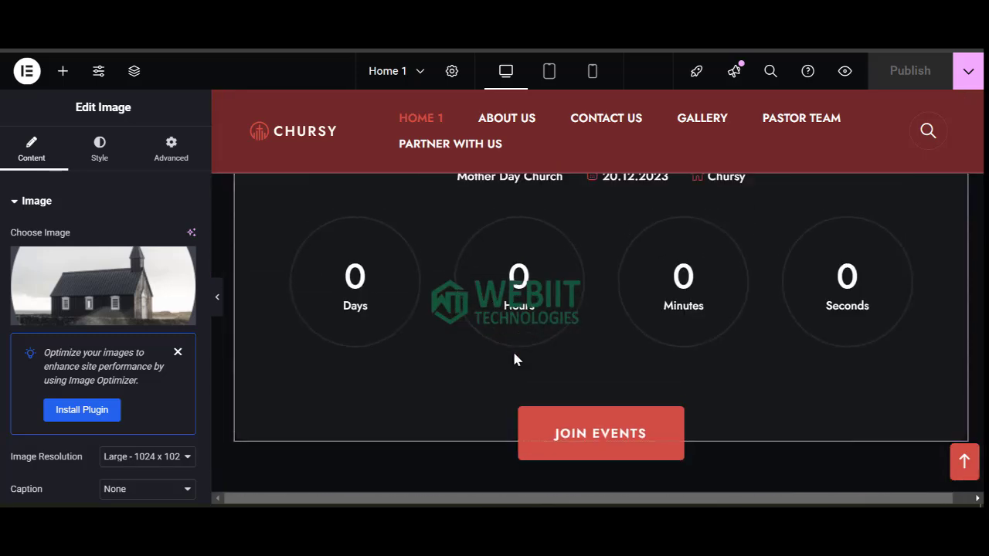
{"action": "scroll", "coordinate": [580, 363], "scroll_direction": "up", "scroll_amount": 5}
{"action": "scroll", "coordinate": [651, 377], "scroll_direction": "down", "scroll_amount": 3}
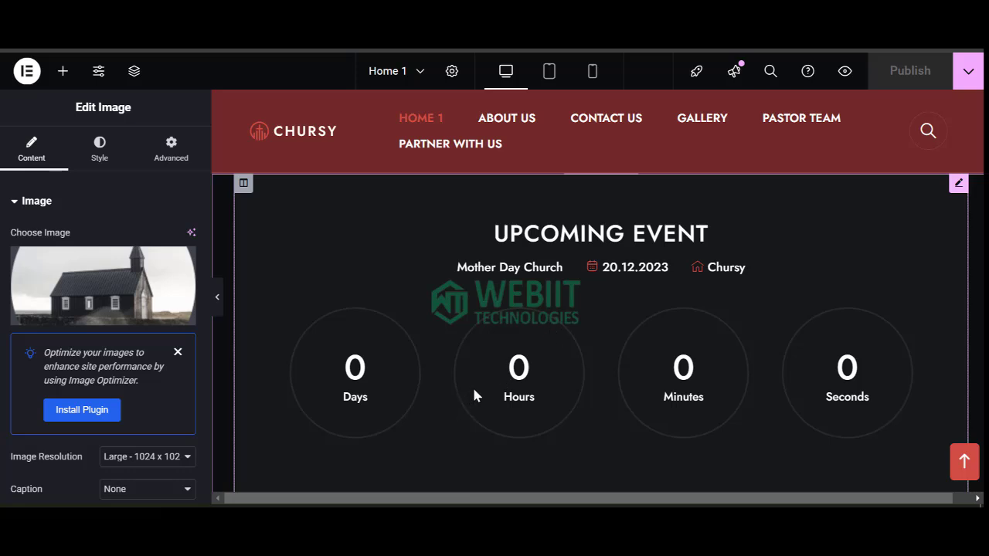
{"action": "scroll", "coordinate": [487, 319], "scroll_direction": "down", "scroll_amount": 3}
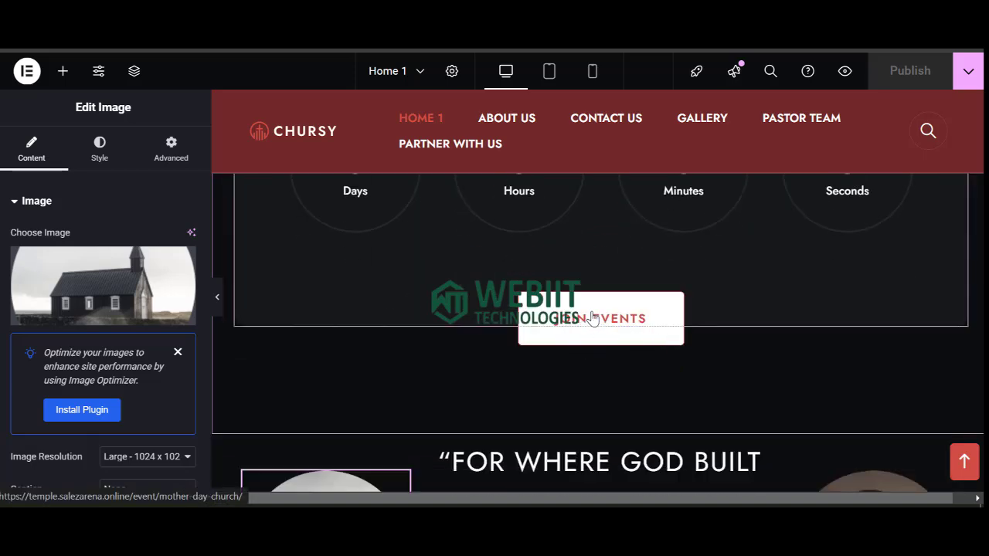
{"action": "scroll", "coordinate": [593, 318], "scroll_direction": "down", "scroll_amount": 8}
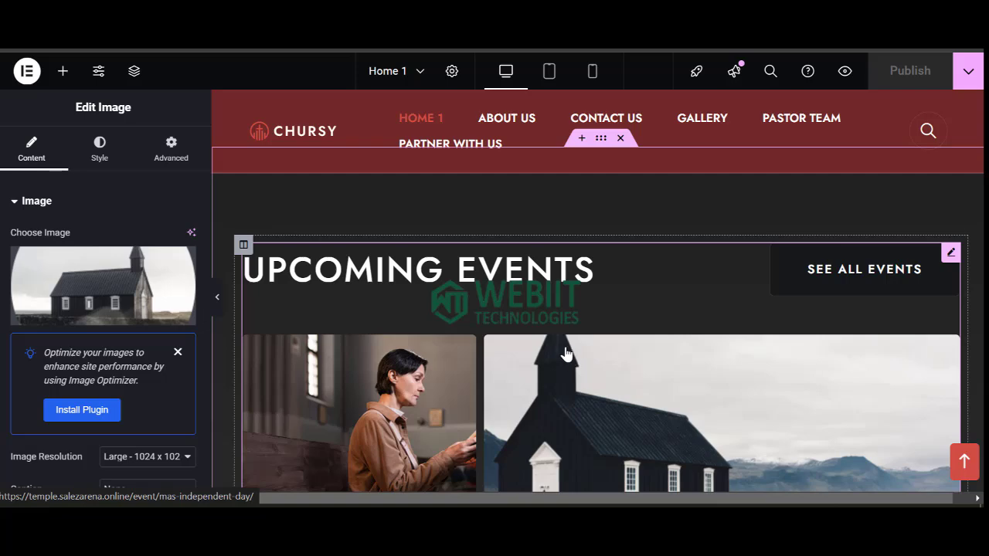
{"action": "scroll", "coordinate": [566, 361], "scroll_direction": "down", "scroll_amount": 6}
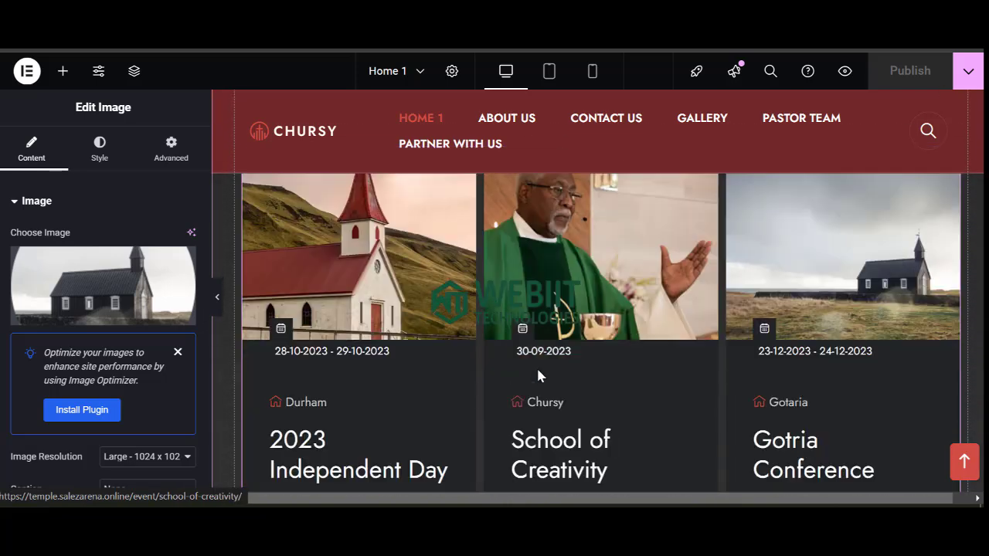
{"action": "scroll", "coordinate": [532, 364], "scroll_direction": "down", "scroll_amount": 3}
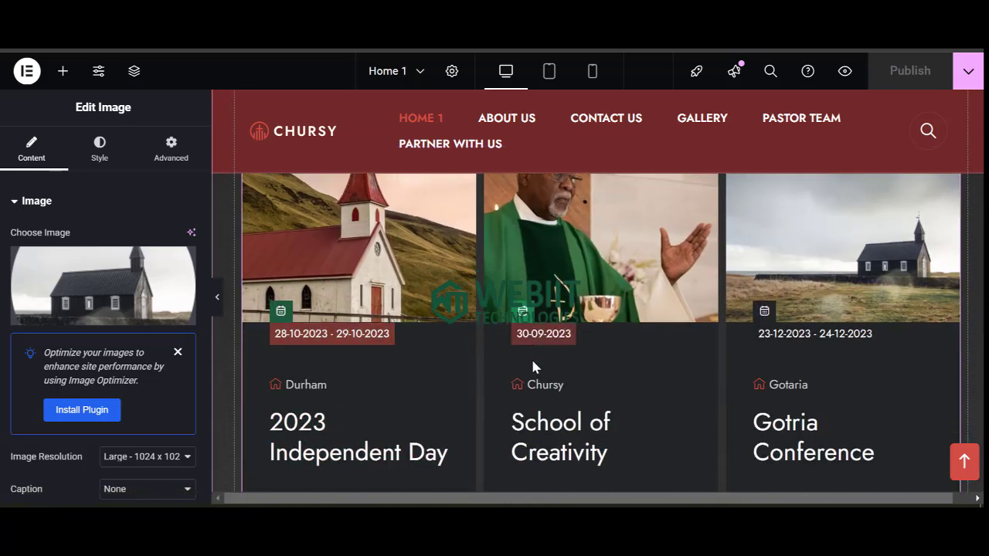
{"action": "scroll", "coordinate": [345, 279], "scroll_direction": "up", "scroll_amount": 2}
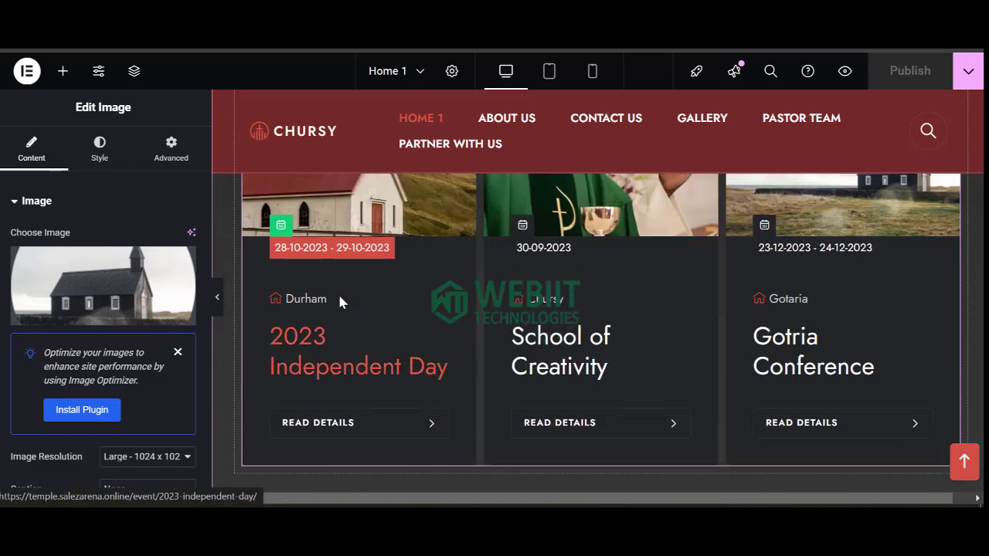
{"action": "scroll", "coordinate": [651, 376], "scroll_direction": "down", "scroll_amount": 7}
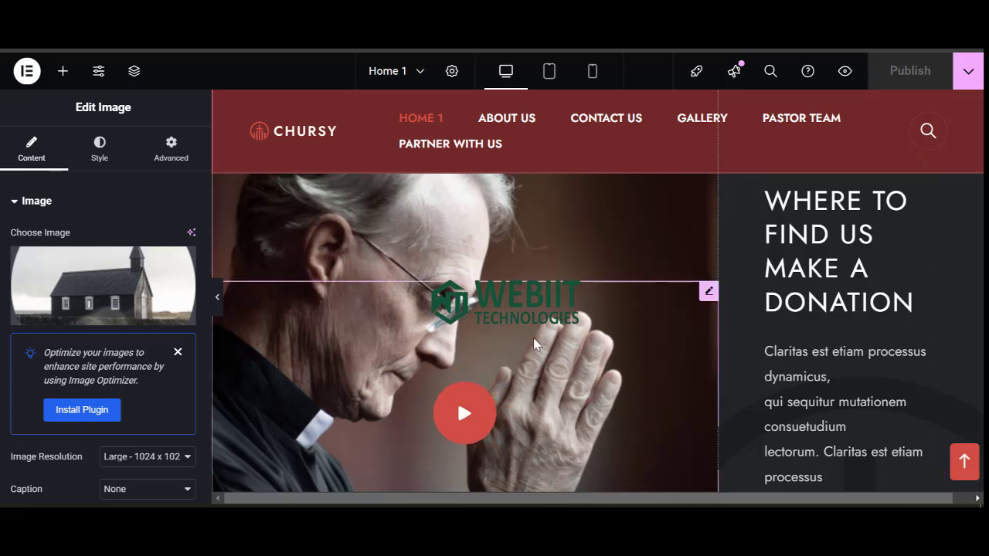
{"action": "scroll", "coordinate": [532, 363], "scroll_direction": "down", "scroll_amount": 3}
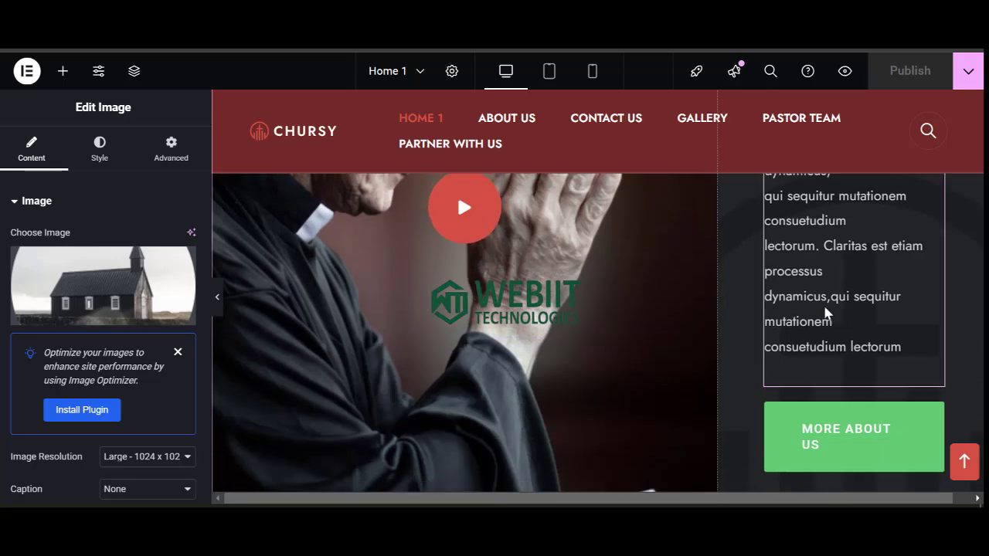
{"action": "scroll", "coordinate": [828, 310], "scroll_direction": "up", "scroll_amount": 1}
{"action": "scroll", "coordinate": [540, 370], "scroll_direction": "down", "scroll_amount": 8}
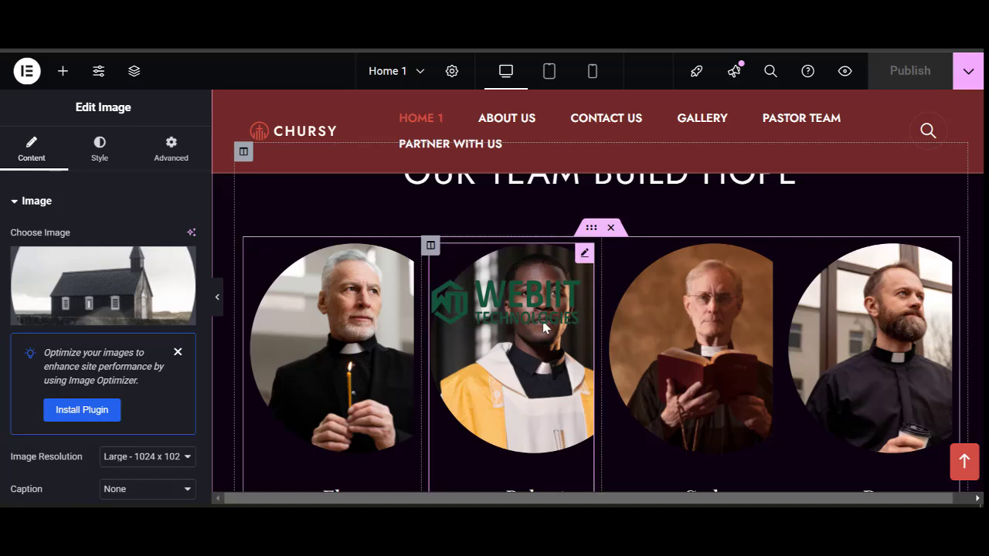
{"action": "scroll", "coordinate": [432, 328], "scroll_direction": "up", "scroll_amount": 2}
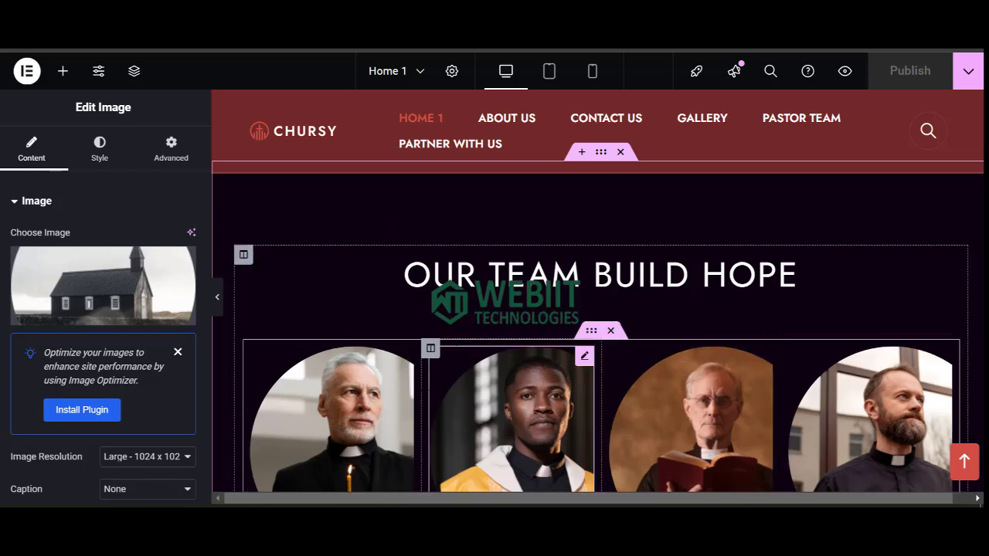
{"action": "scroll", "coordinate": [685, 339], "scroll_direction": "down", "scroll_amount": 3}
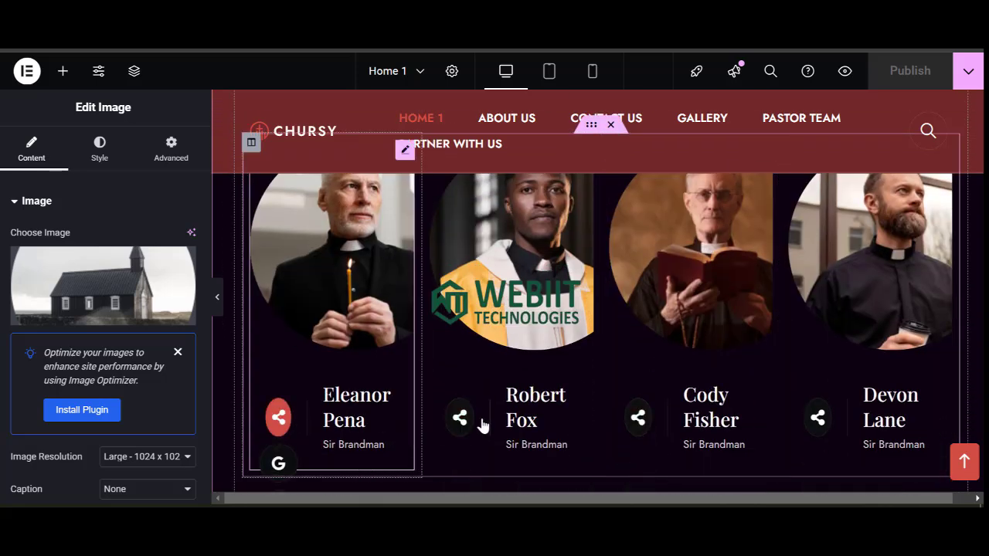
{"action": "scroll", "coordinate": [540, 402], "scroll_direction": "down", "scroll_amount": 5}
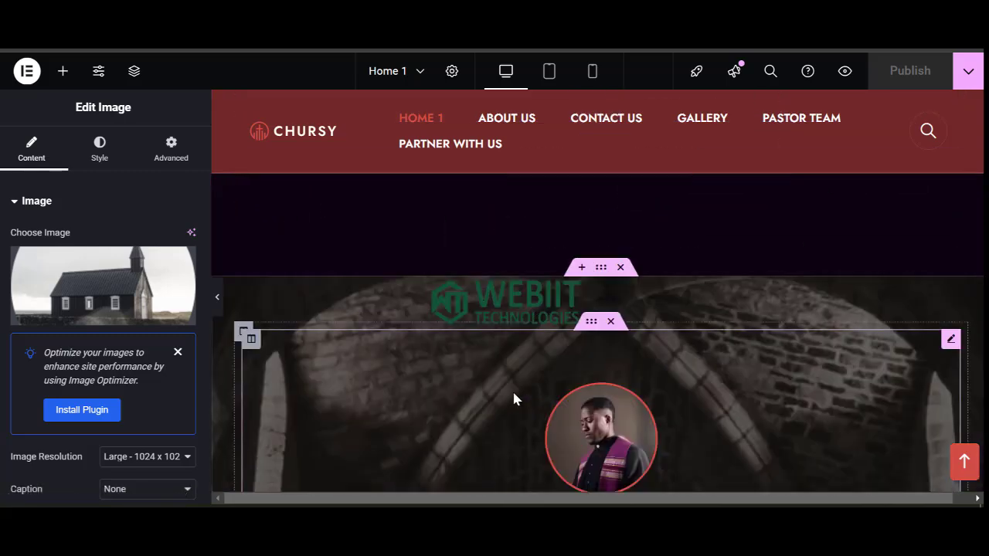
{"action": "scroll", "coordinate": [514, 397], "scroll_direction": "down", "scroll_amount": 8}
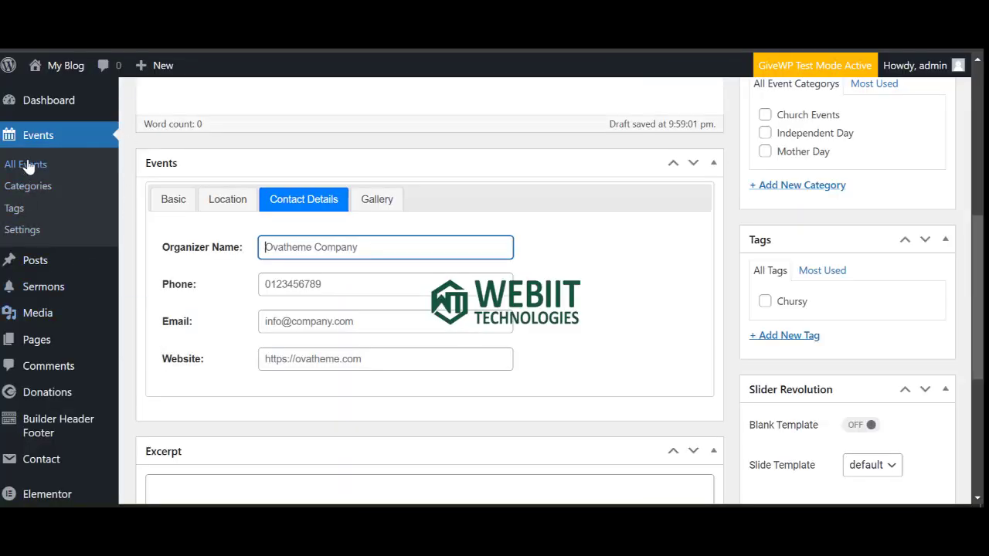
Open the Posts list showing the eight published blog posts, such as Gotria Conference 2023.
{"action": "mouse_move", "coordinate": [32, 270]}
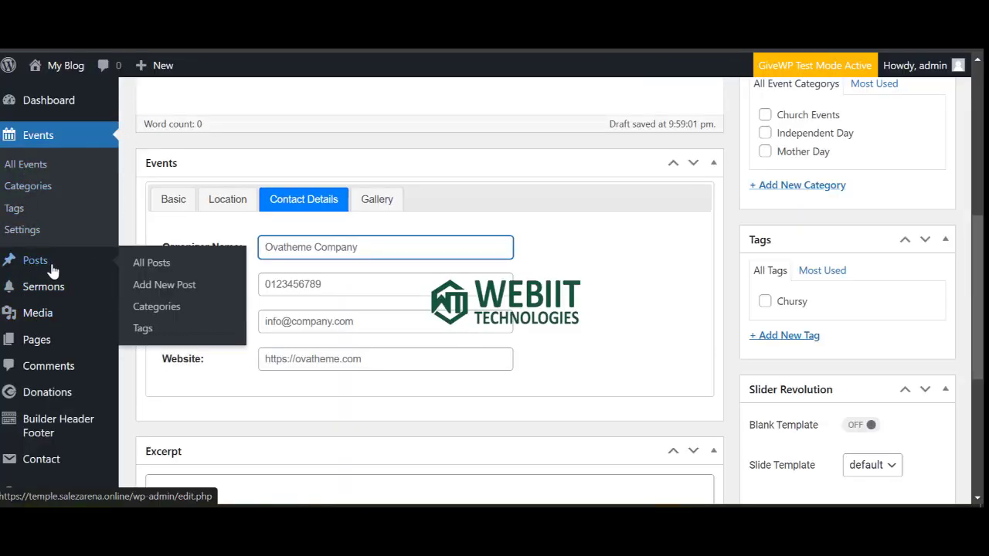
{"action": "right_click", "coordinate": [139, 264]}
{"action": "key", "text": "Escape"}
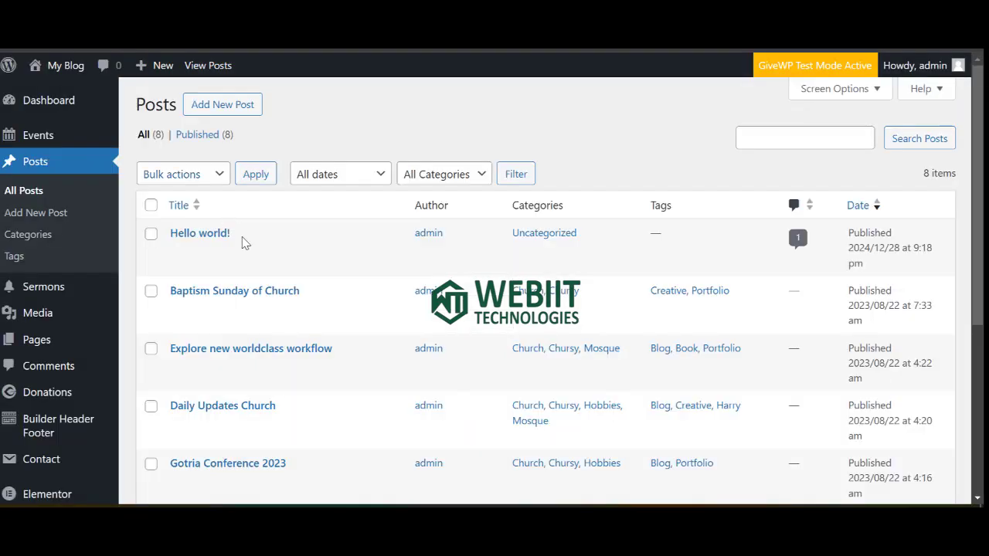
{"action": "mouse_move", "coordinate": [207, 261]}
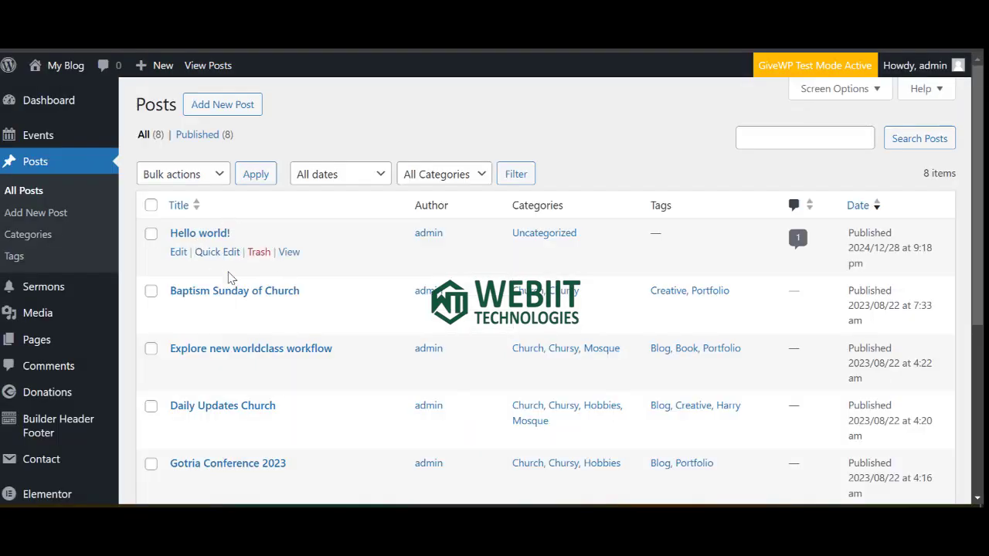
{"action": "mouse_move", "coordinate": [209, 313]}
{"action": "scroll", "coordinate": [221, 355], "scroll_direction": "down", "scroll_amount": 2}
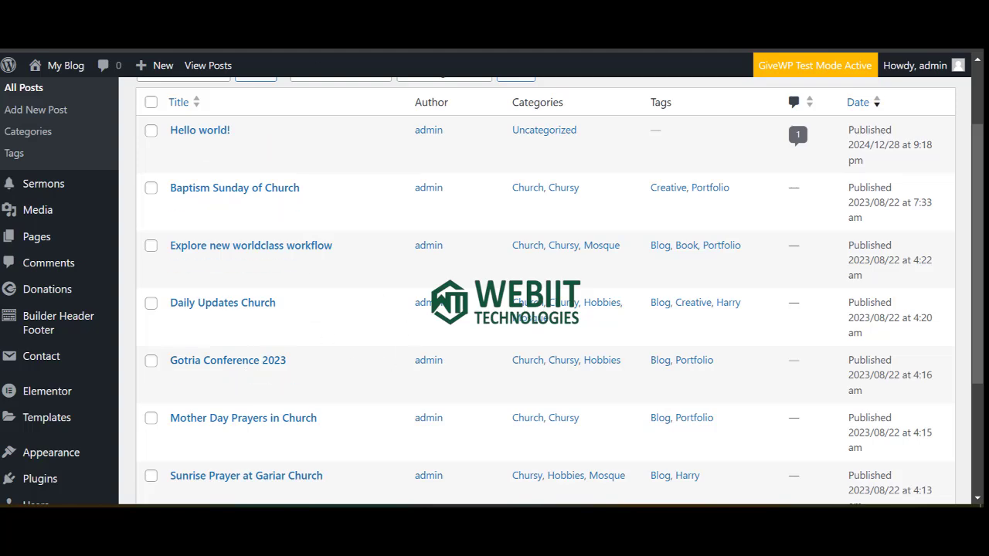
Paste the About Us page address into the More About Us button link and publish Home 1.
{"action": "left_click", "coordinate": [409, 8]}
{"action": "scroll", "coordinate": [545, 355], "scroll_direction": "down", "scroll_amount": 9}
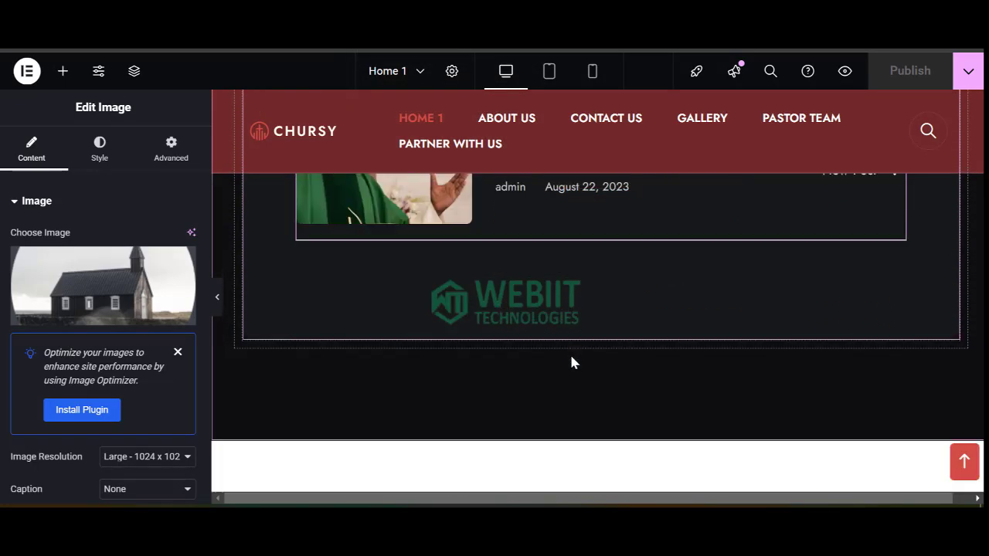
{"action": "scroll", "coordinate": [569, 353], "scroll_direction": "down", "scroll_amount": 8}
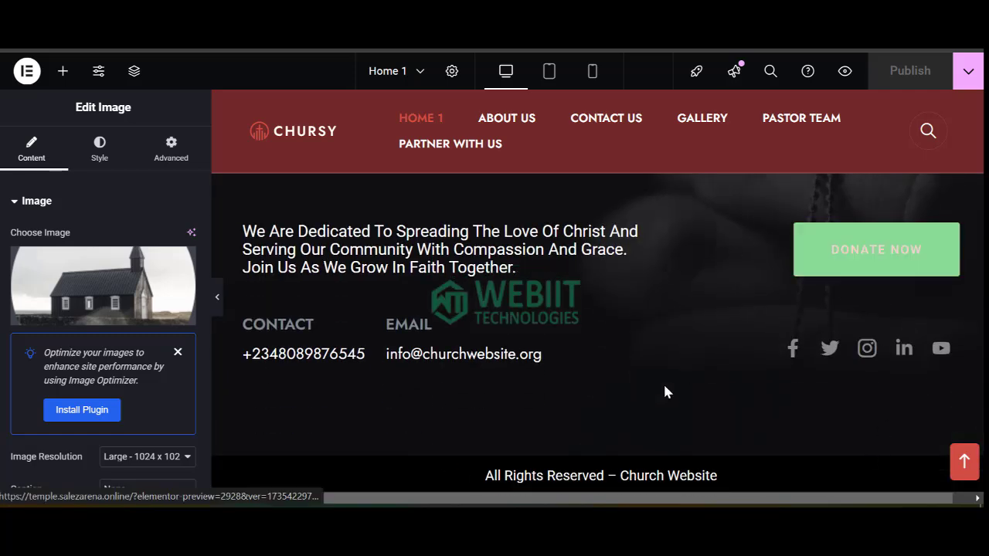
{"action": "scroll", "coordinate": [626, 287], "scroll_direction": "up", "scroll_amount": 3}
{"action": "scroll", "coordinate": [624, 286], "scroll_direction": "up", "scroll_amount": 20}
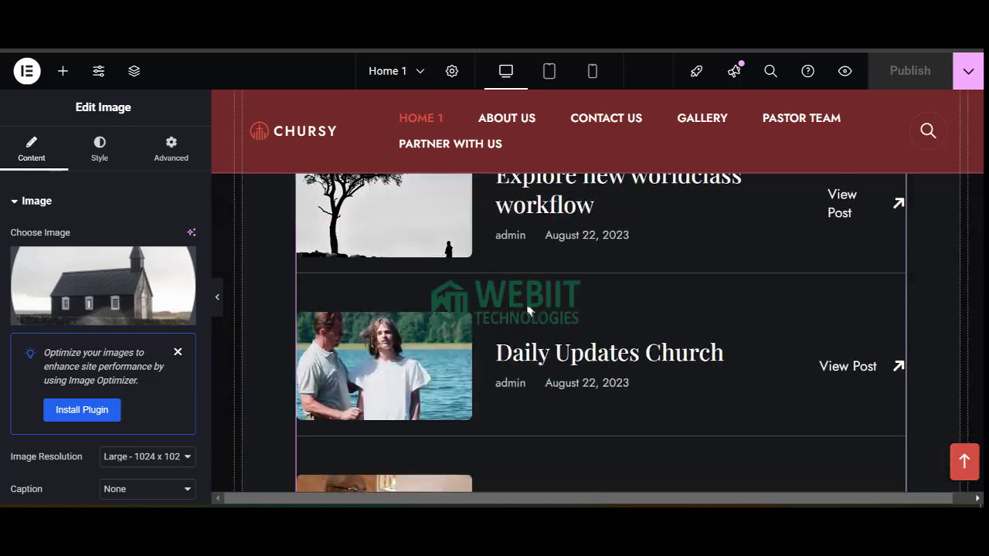
{"action": "scroll", "coordinate": [567, 314], "scroll_direction": "up", "scroll_amount": 15}
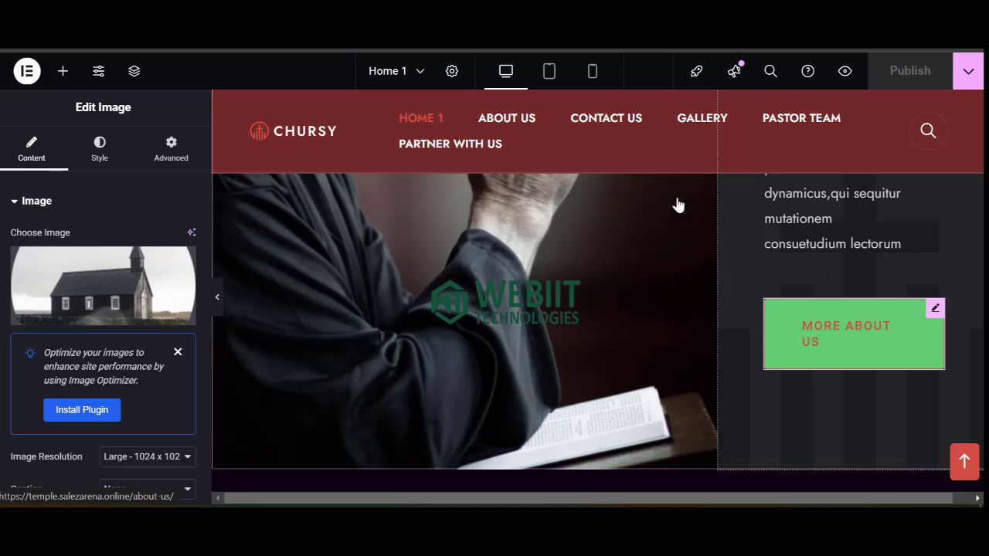
{"action": "right_click", "coordinate": [513, 118]}
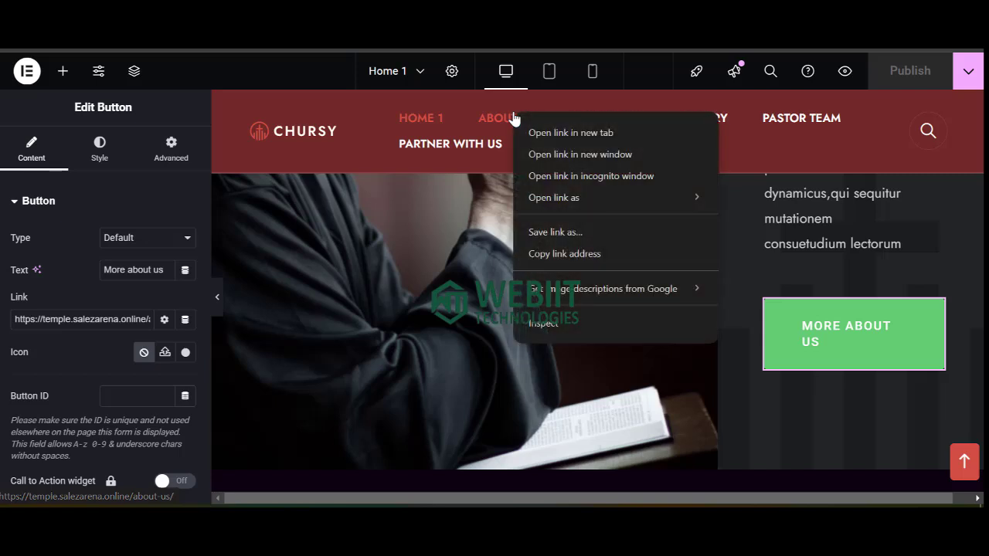
{"action": "left_click", "coordinate": [533, 253]}
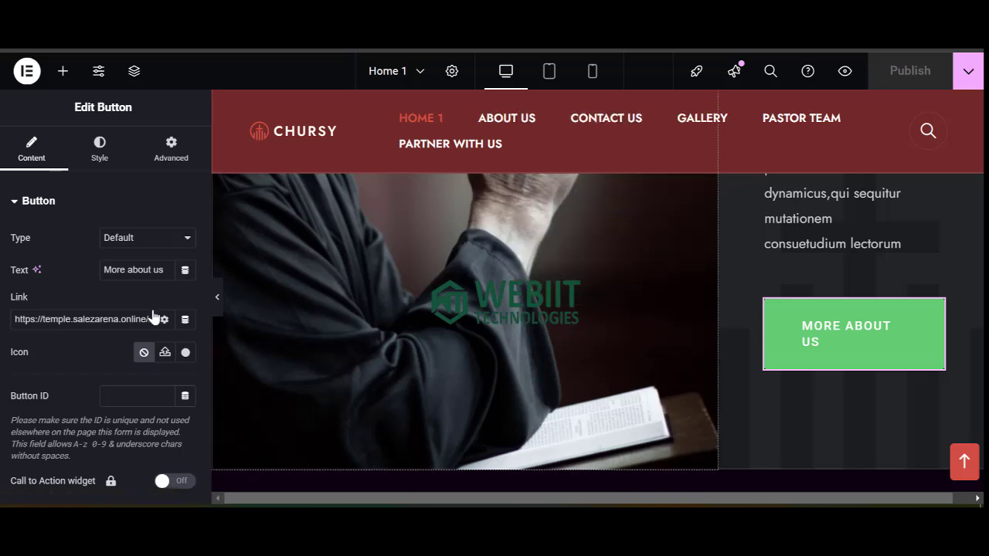
{"action": "triple_click", "coordinate": [99, 325]}
{"action": "key", "text": "ctrl+v"}
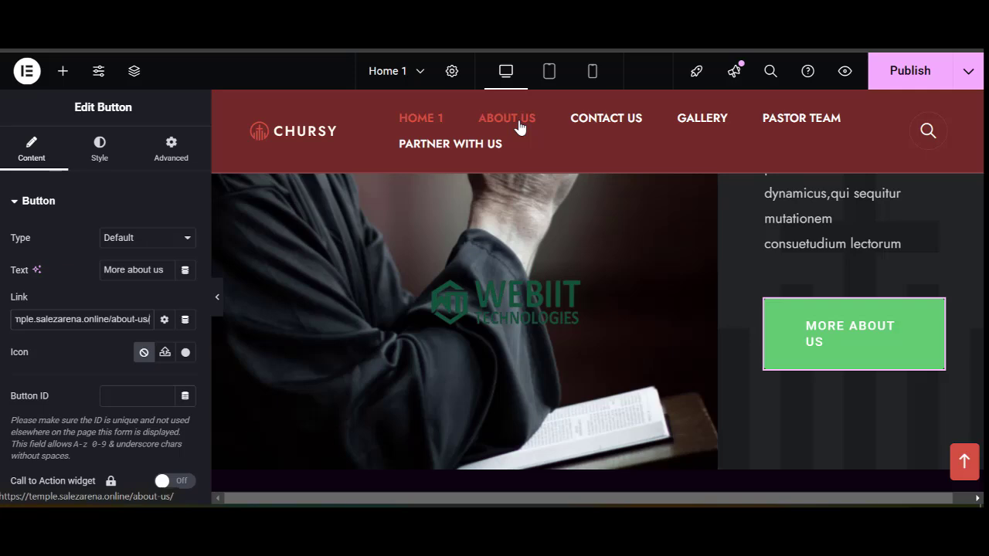
{"action": "left_click", "coordinate": [875, 77]}
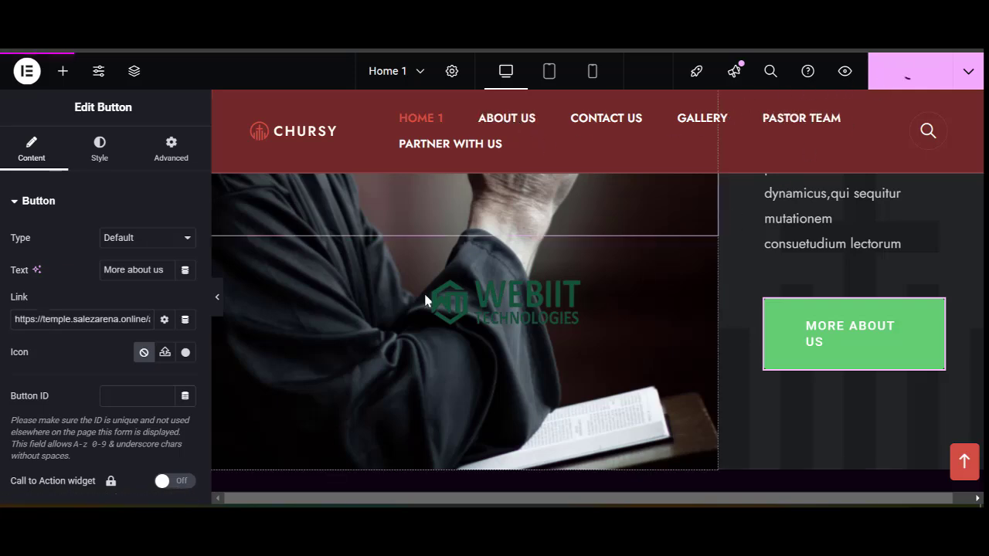
{"action": "scroll", "coordinate": [432, 309], "scroll_direction": "down", "scroll_amount": 10}
{"action": "scroll", "coordinate": [441, 283], "scroll_direction": "up", "scroll_amount": 1}
{"action": "scroll", "coordinate": [506, 295], "scroll_direction": "down", "scroll_amount": 4}
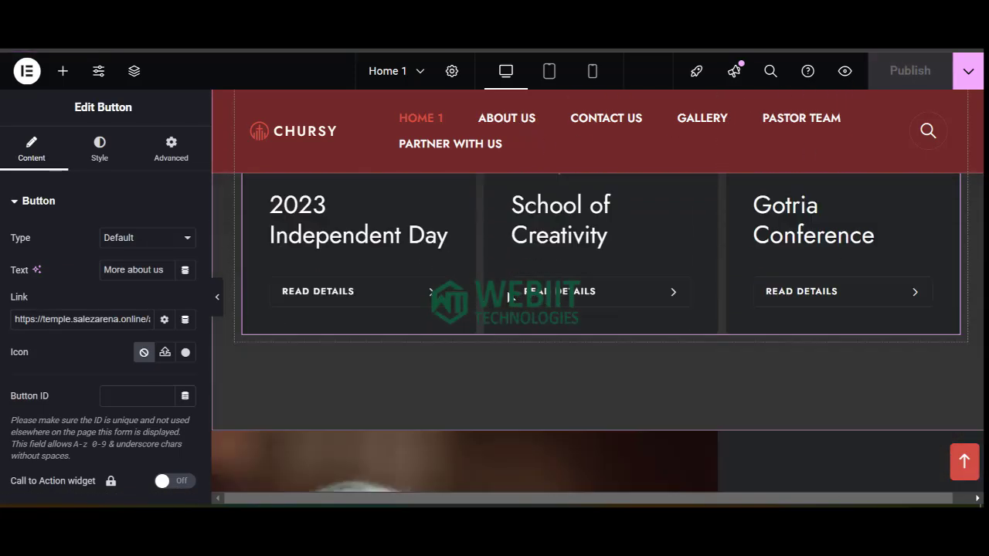
{"action": "scroll", "coordinate": [390, 331], "scroll_direction": "up", "scroll_amount": 7}
{"action": "scroll", "coordinate": [425, 309], "scroll_direction": "up", "scroll_amount": 1}
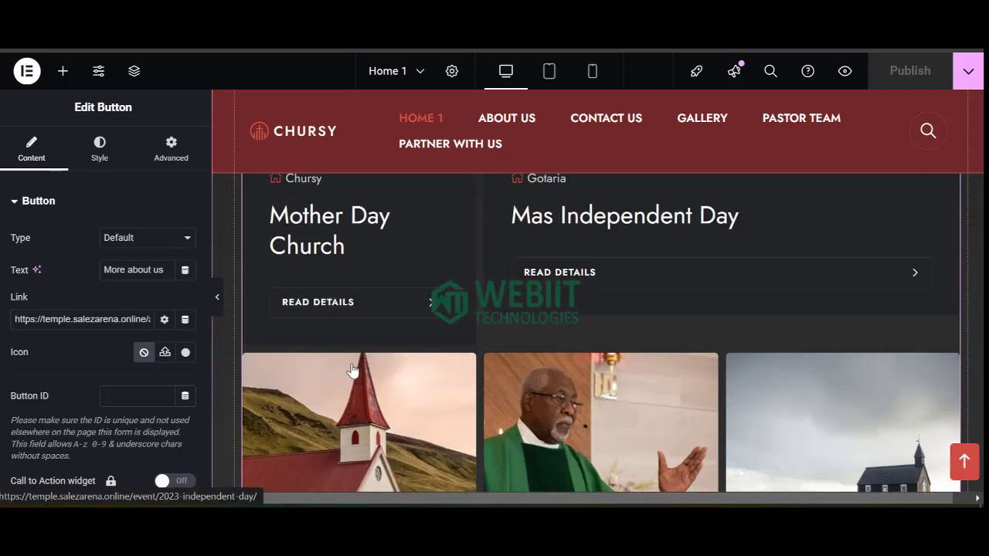
{"action": "scroll", "coordinate": [321, 384], "scroll_direction": "up", "scroll_amount": 7}
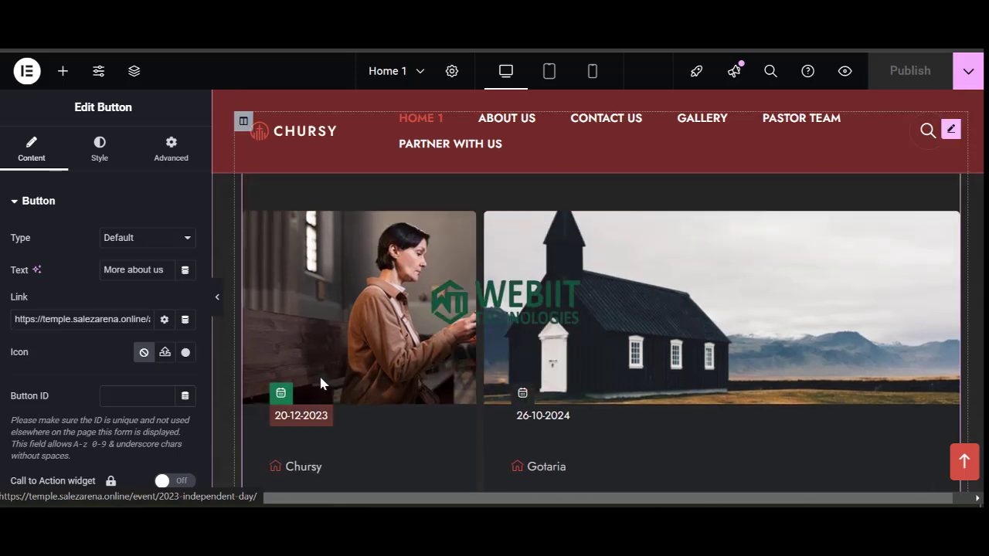
{"action": "scroll", "coordinate": [368, 368], "scroll_direction": "up", "scroll_amount": 15}
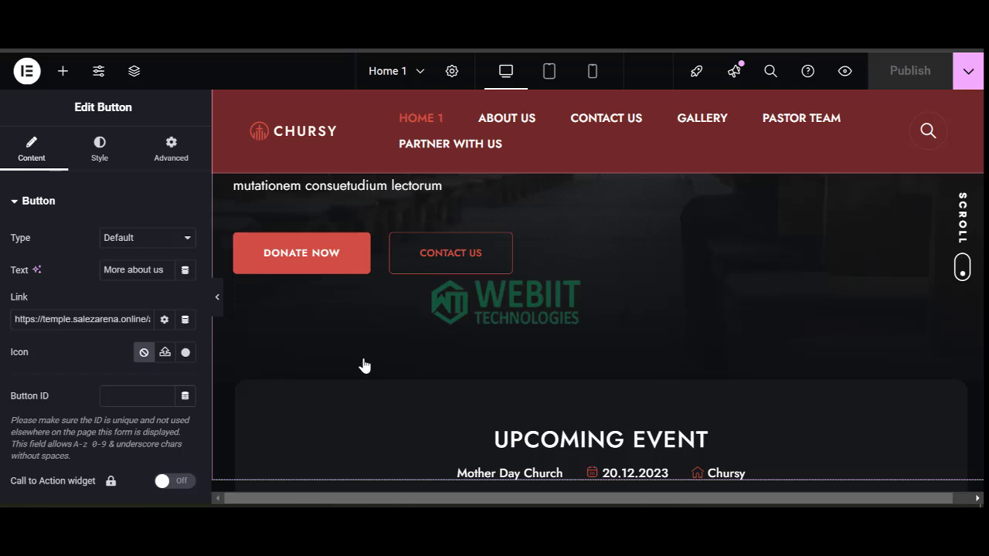
{"action": "scroll", "coordinate": [599, 260], "scroll_direction": "up", "scroll_amount": 4}
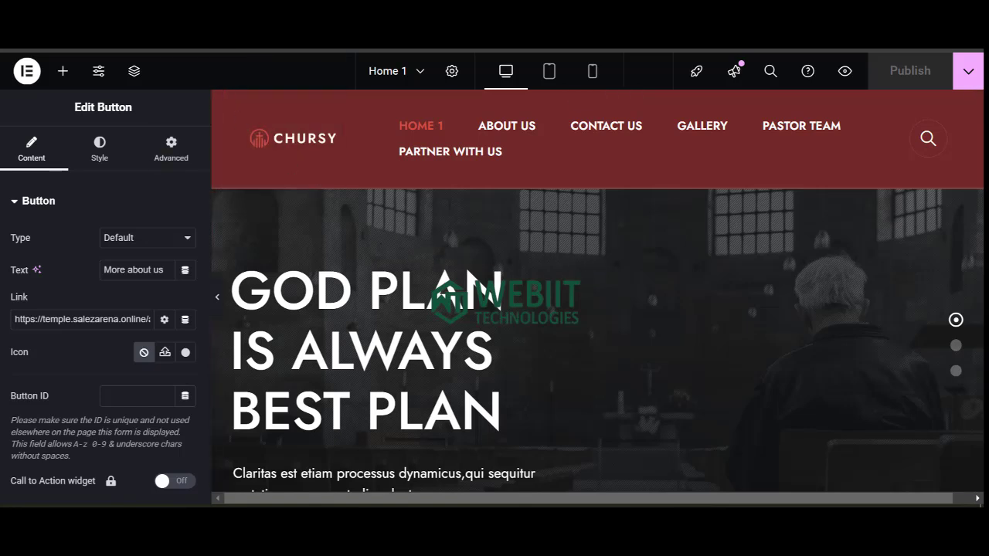
Open Slider Revolution from the admin sidebar in a new tab and view the Home 1 module.
{"action": "left_click", "coordinate": [116, 15]}
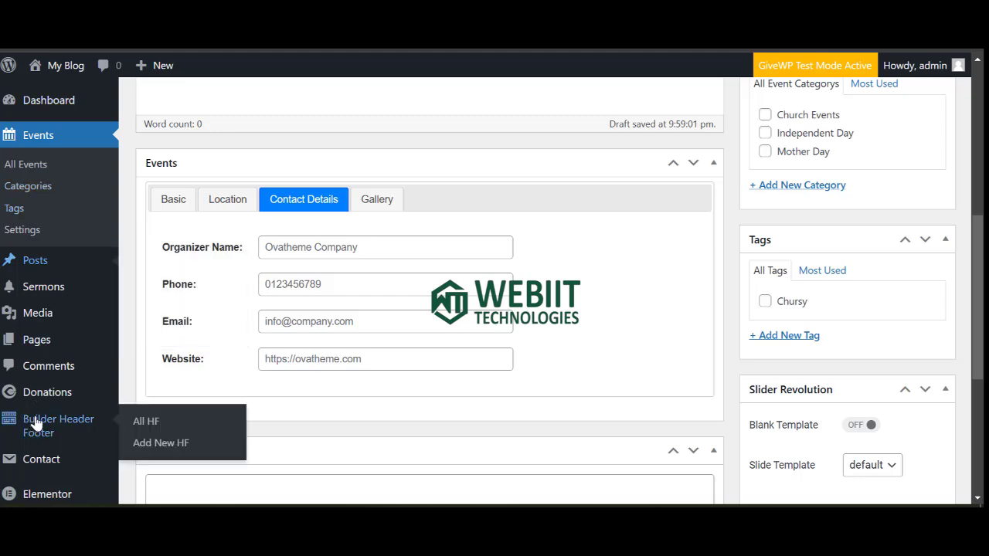
{"action": "scroll", "coordinate": [36, 432], "scroll_direction": "down", "scroll_amount": 5}
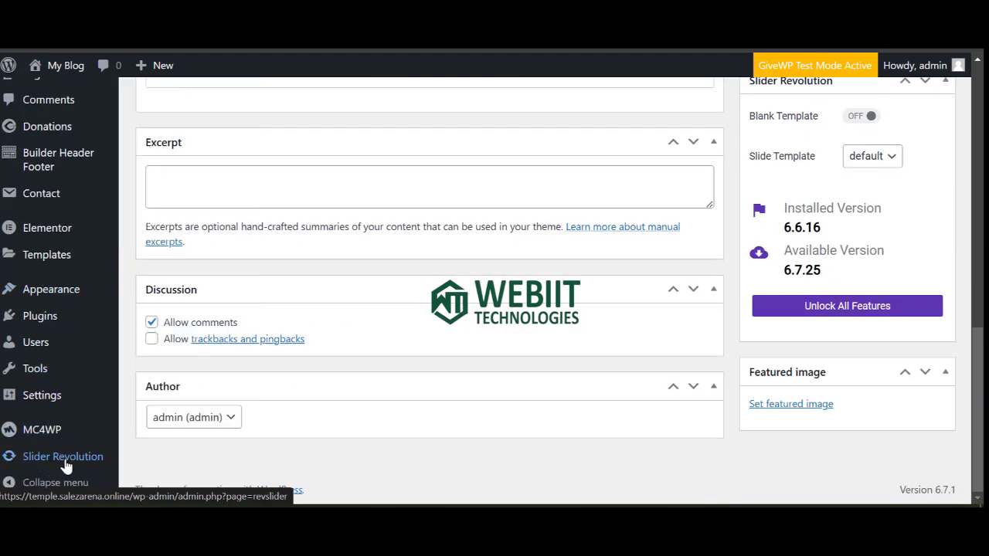
{"action": "right_click", "coordinate": [68, 461]}
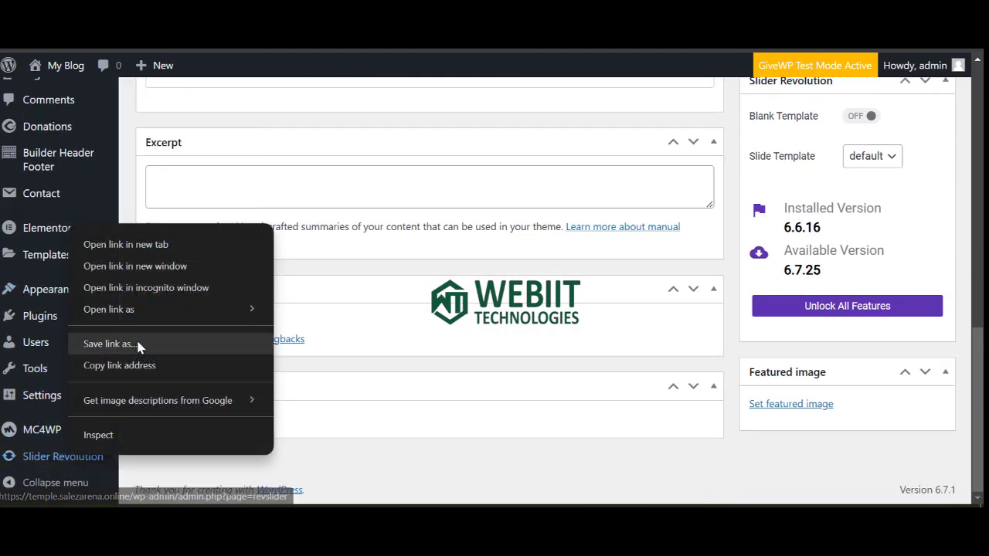
{"action": "left_click", "coordinate": [123, 246]}
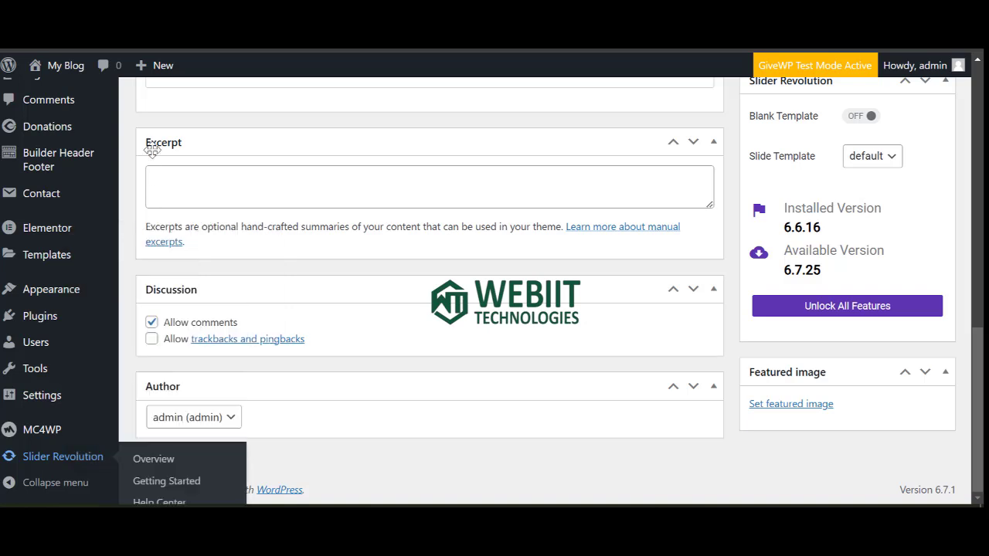
{"action": "key", "text": "ctrl+Tab"}
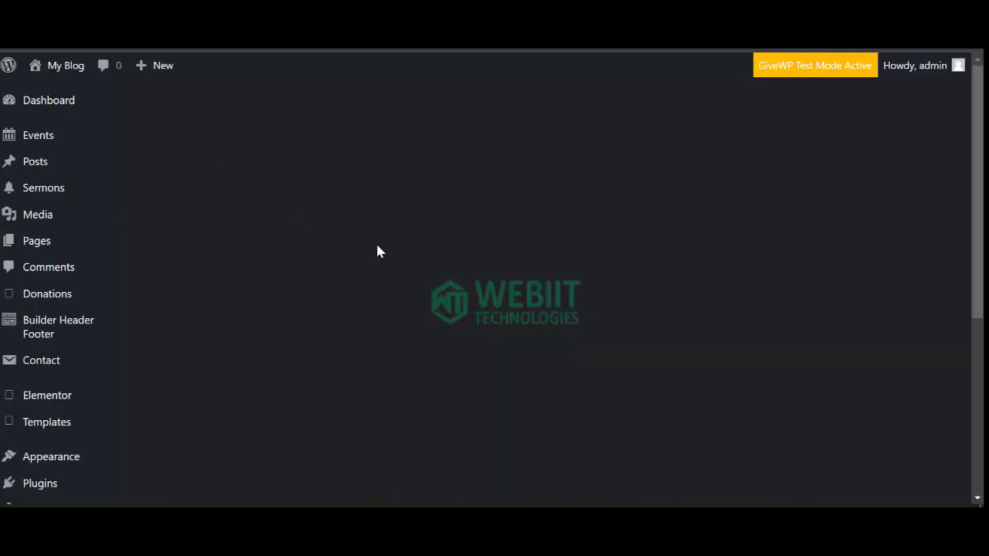
{"action": "scroll", "coordinate": [521, 335], "scroll_direction": "down", "scroll_amount": 5}
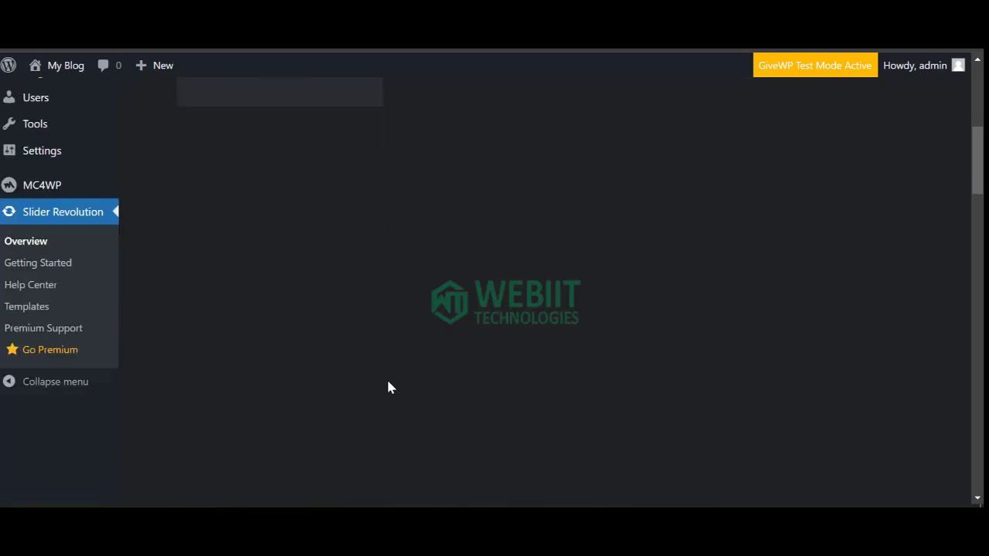
{"action": "scroll", "coordinate": [369, 281], "scroll_direction": "up", "scroll_amount": 3}
{"action": "scroll", "coordinate": [373, 332], "scroll_direction": "down", "scroll_amount": 5}
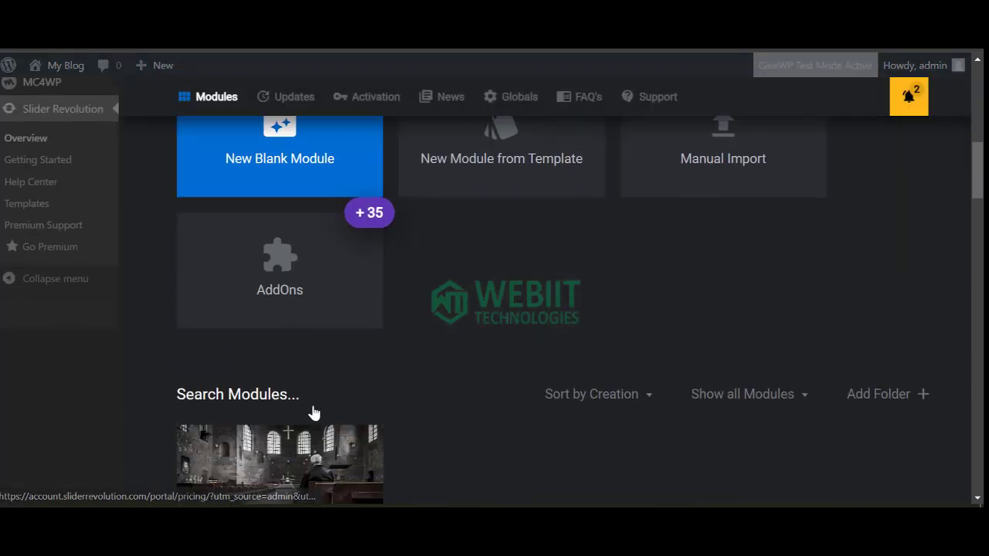
{"action": "scroll", "coordinate": [294, 401], "scroll_direction": "down", "scroll_amount": 4}
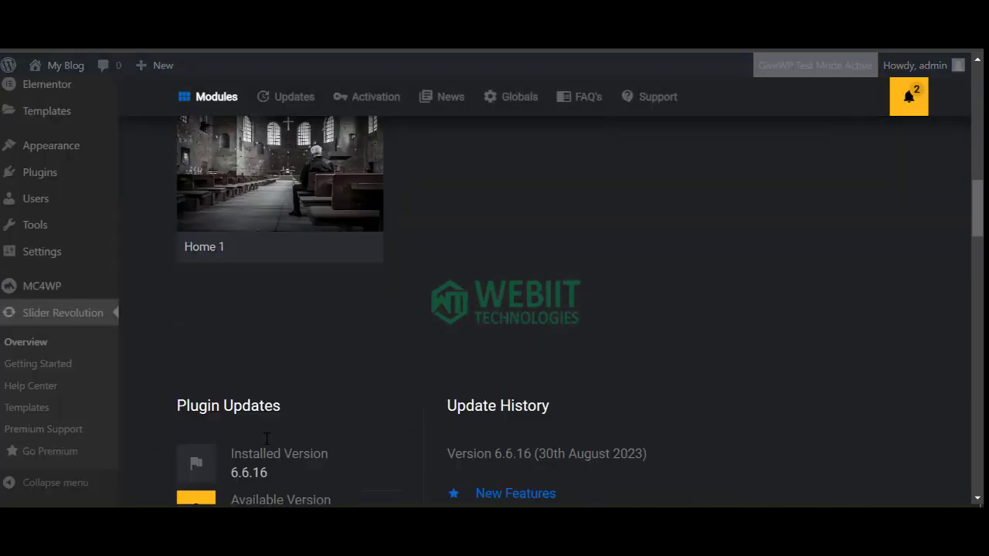
{"action": "scroll", "coordinate": [246, 224], "scroll_direction": "up", "scroll_amount": 1}
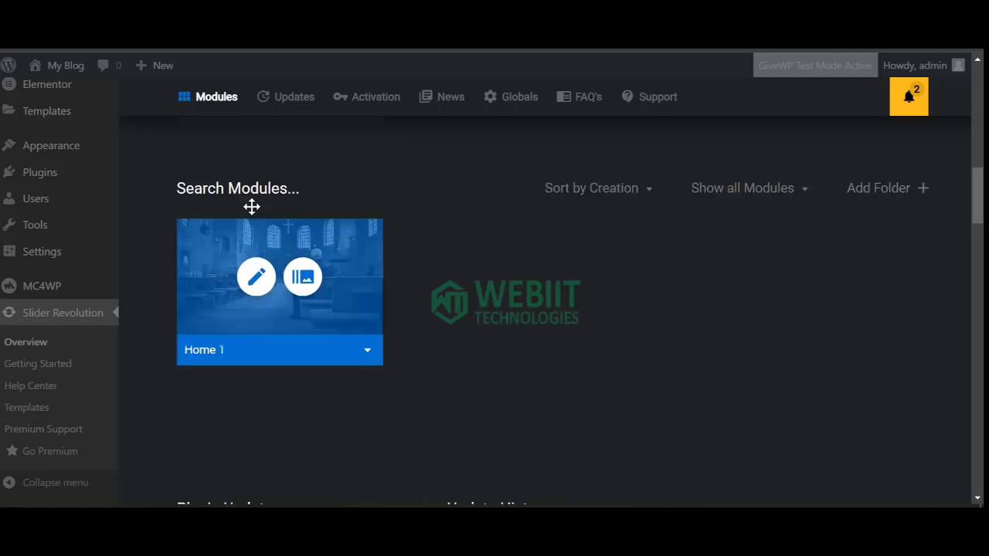
Open Home 1 in the editor, delete the Claritas description layer, and save the slide.
{"action": "left_click", "coordinate": [256, 278]}
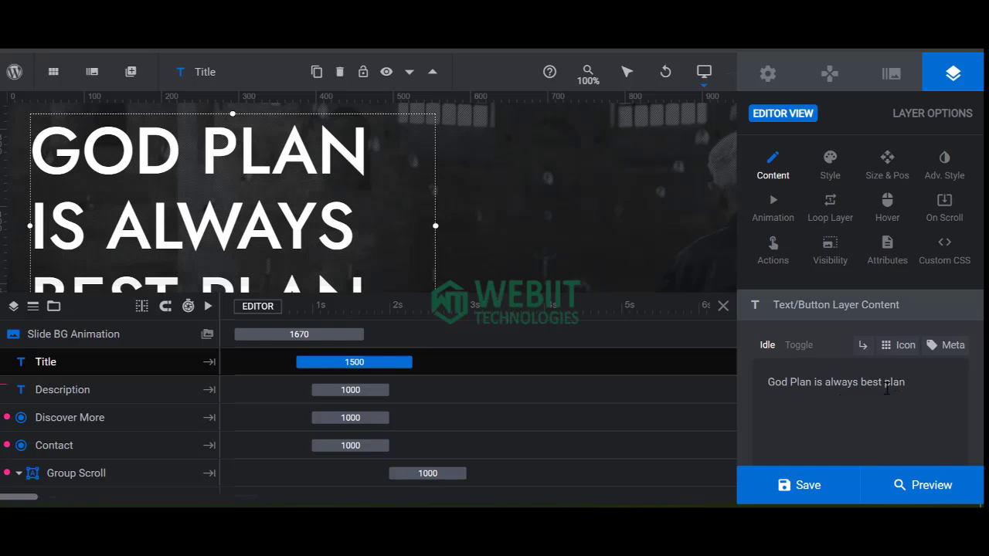
{"action": "scroll", "coordinate": [190, 199], "scroll_direction": "down", "scroll_amount": 3}
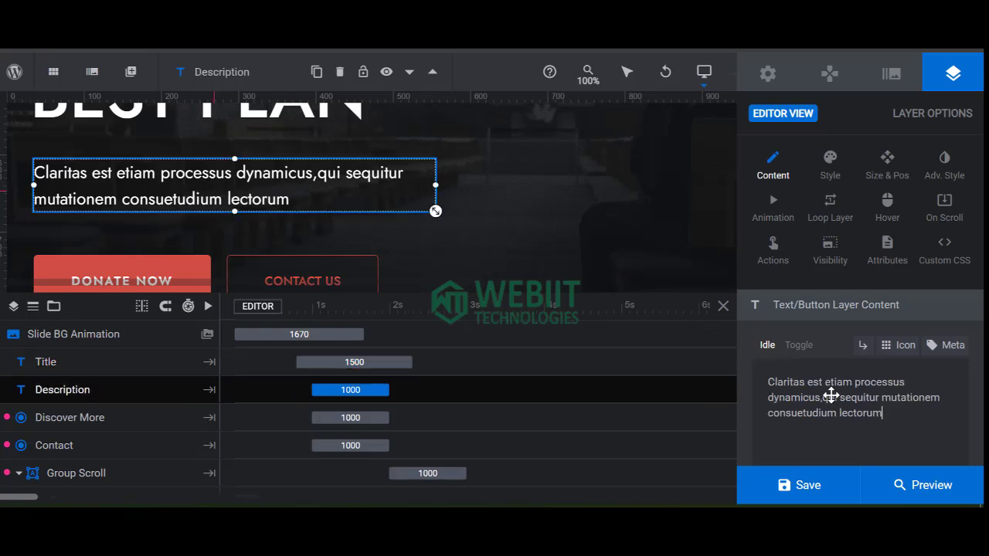
{"action": "triple_click", "coordinate": [859, 431]}
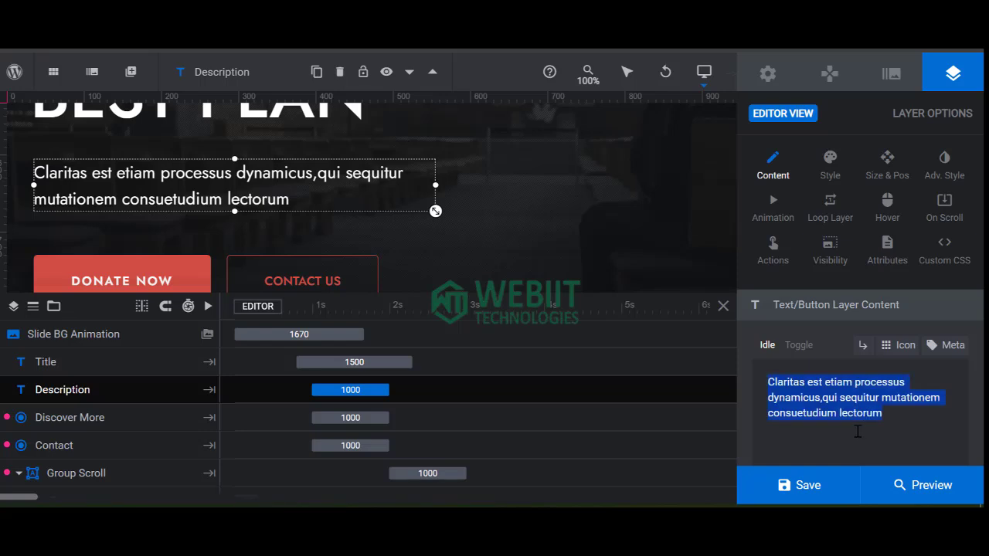
{"action": "right_click", "coordinate": [281, 184]}
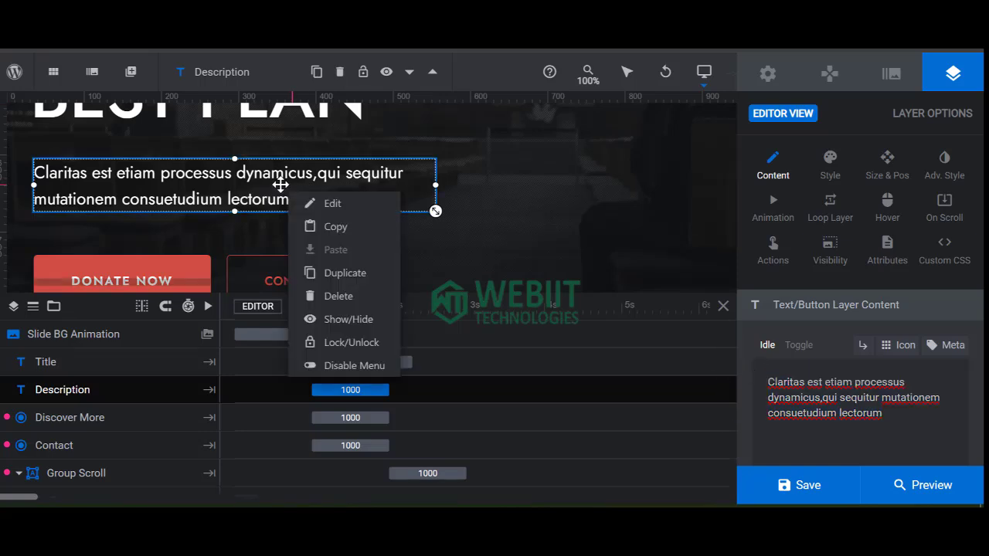
{"action": "left_click", "coordinate": [339, 300]}
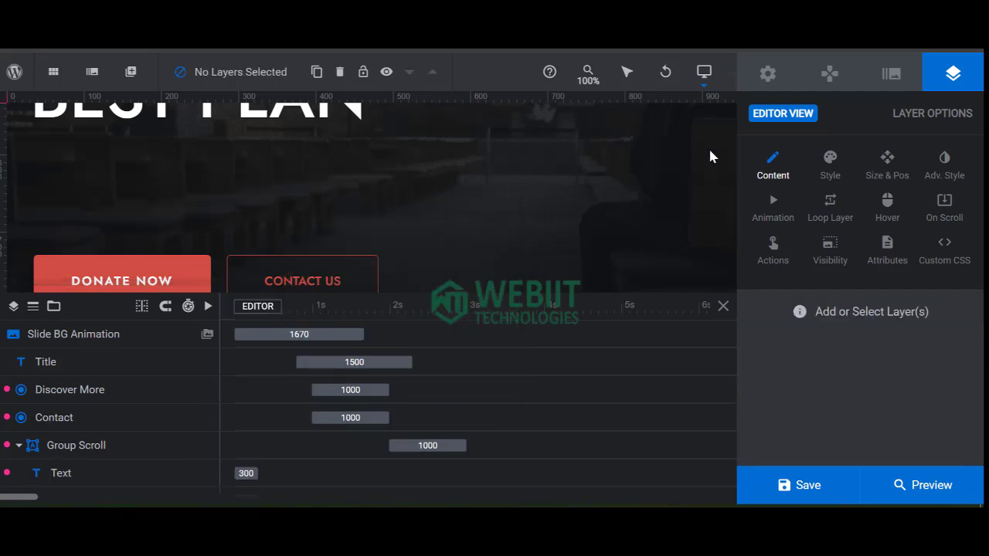
{"action": "left_click", "coordinate": [794, 494]}
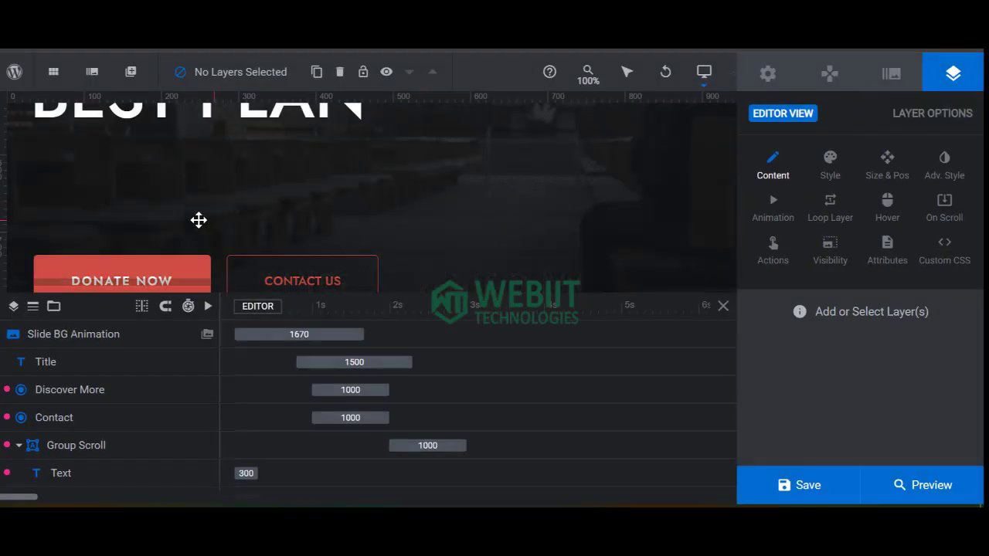
{"action": "scroll", "coordinate": [139, 231], "scroll_direction": "down", "scroll_amount": 1}
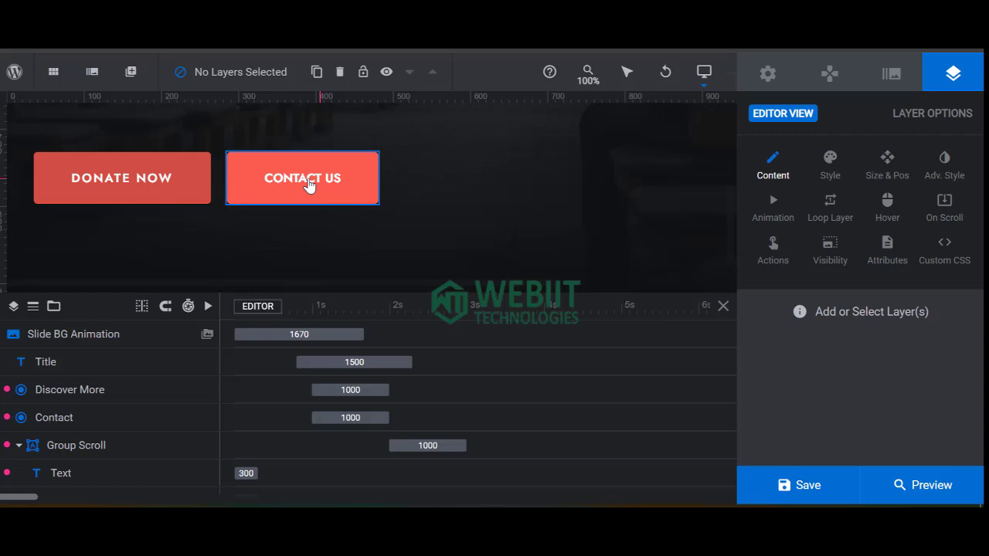
Set the Contact Us button's Simple Link URL to the site's Contact Us page and save.
{"action": "left_click", "coordinate": [336, 199]}
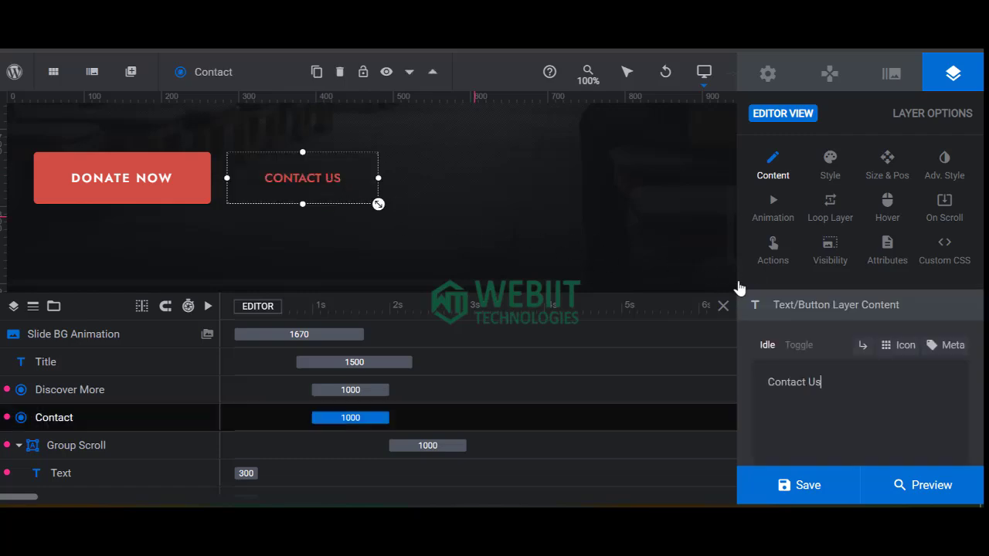
{"action": "left_click", "coordinate": [773, 255]}
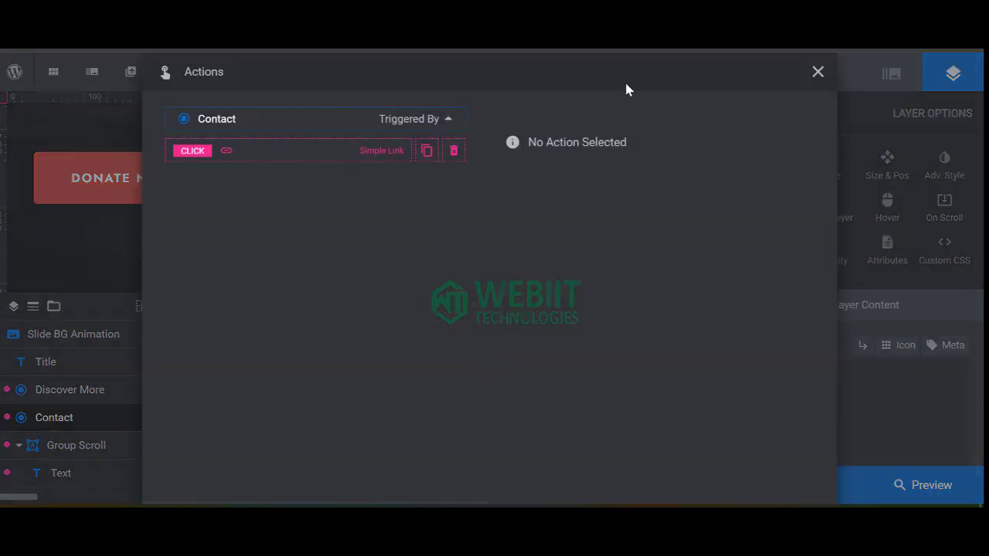
{"action": "left_click", "coordinate": [362, 153]}
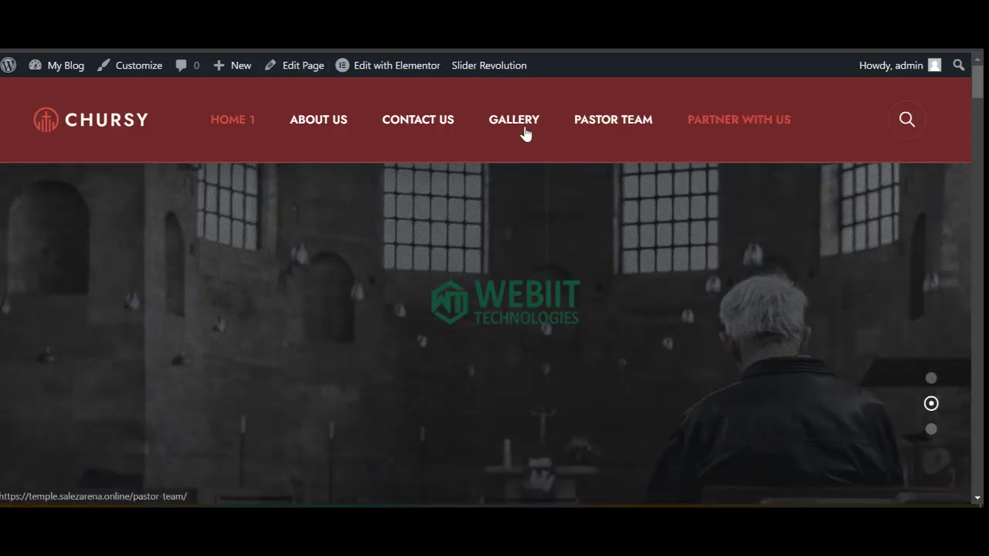
{"action": "right_click", "coordinate": [427, 131]}
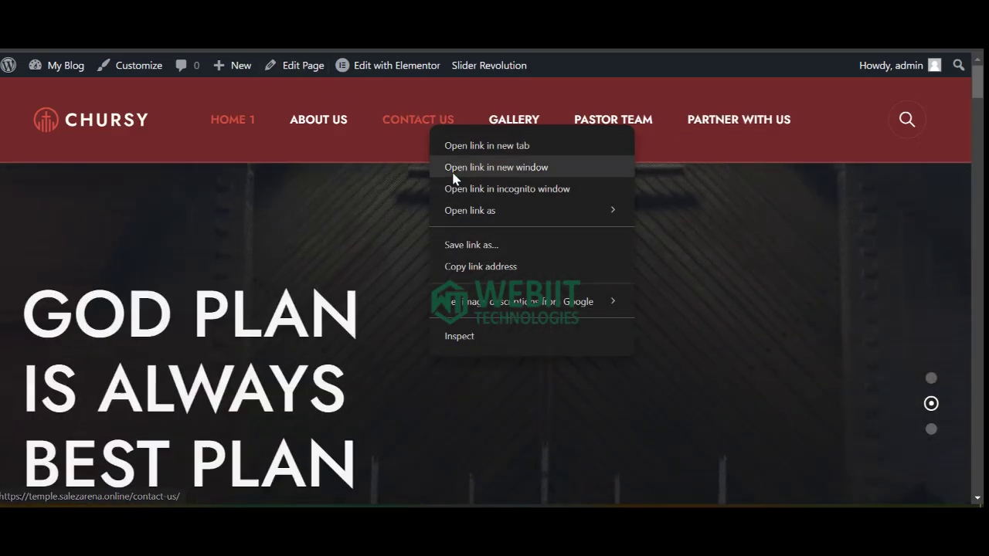
{"action": "left_click", "coordinate": [473, 267]}
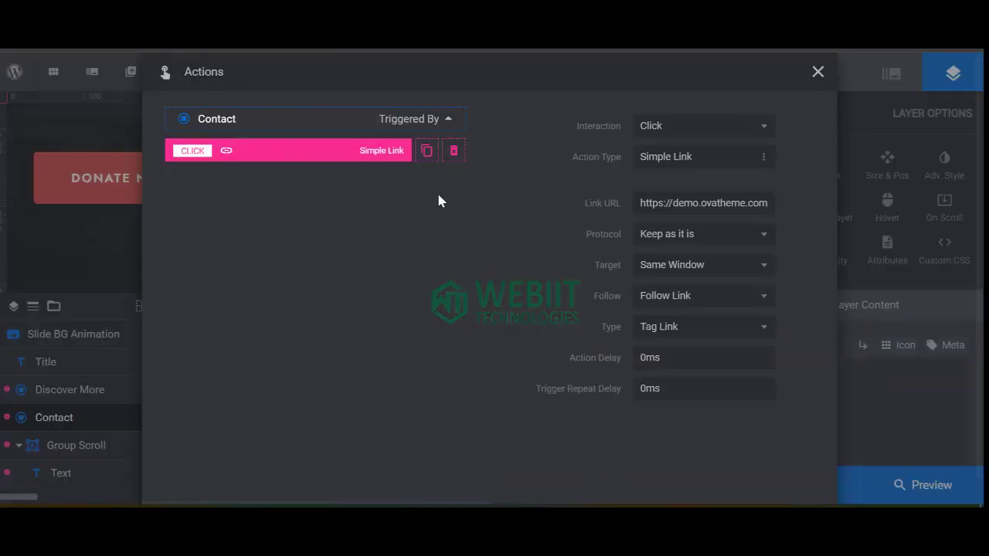
{"action": "triple_click", "coordinate": [670, 204]}
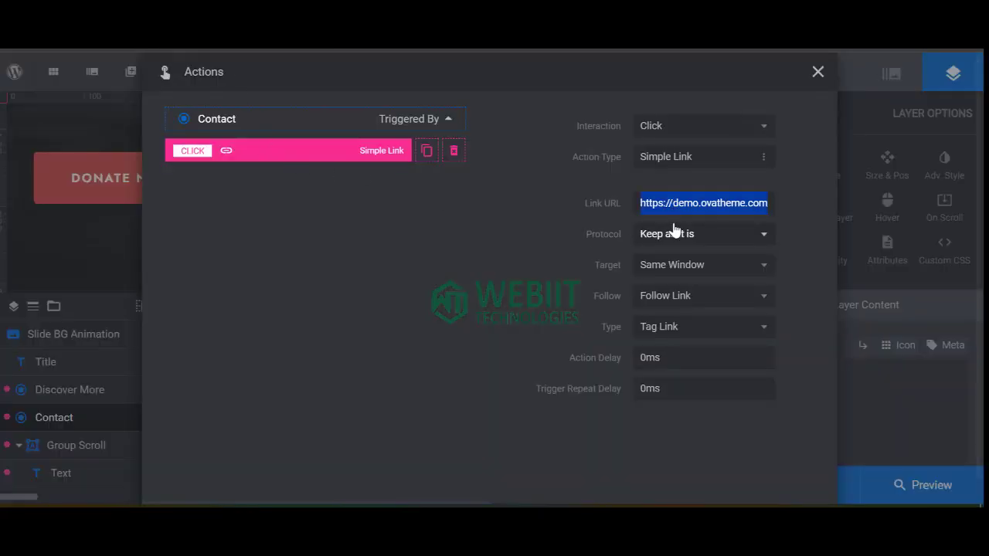
{"action": "key", "text": "ctrl+v"}
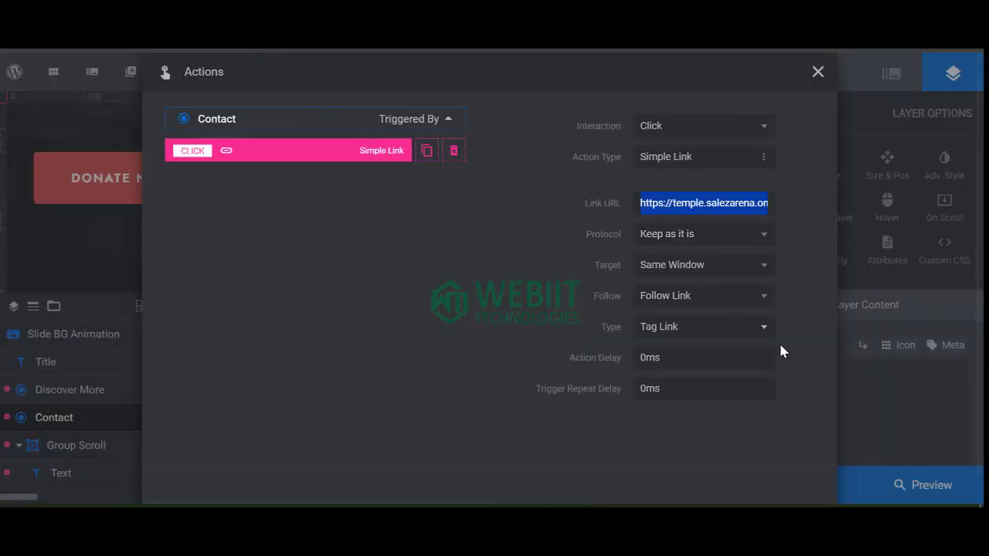
{"action": "left_click", "coordinate": [879, 423]}
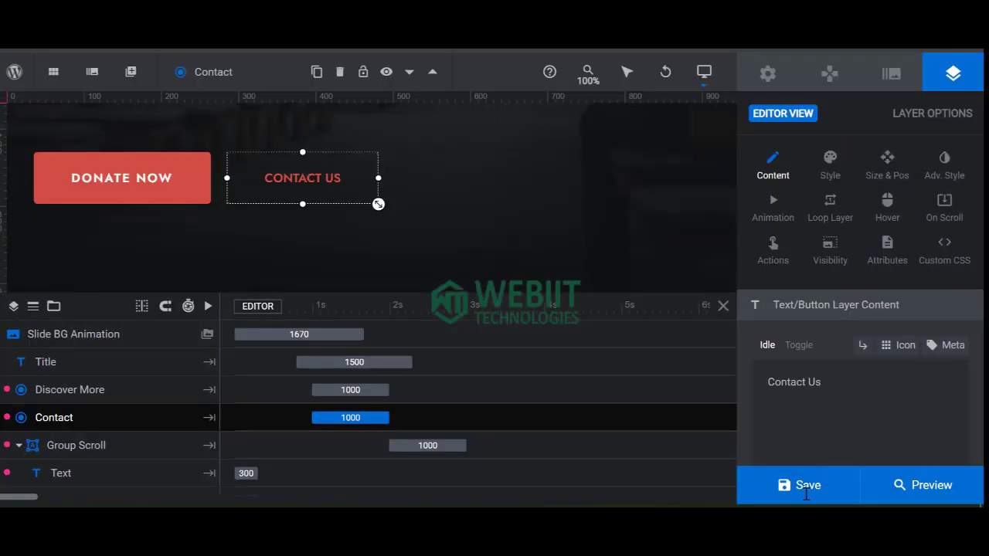
{"action": "left_click", "coordinate": [803, 495]}
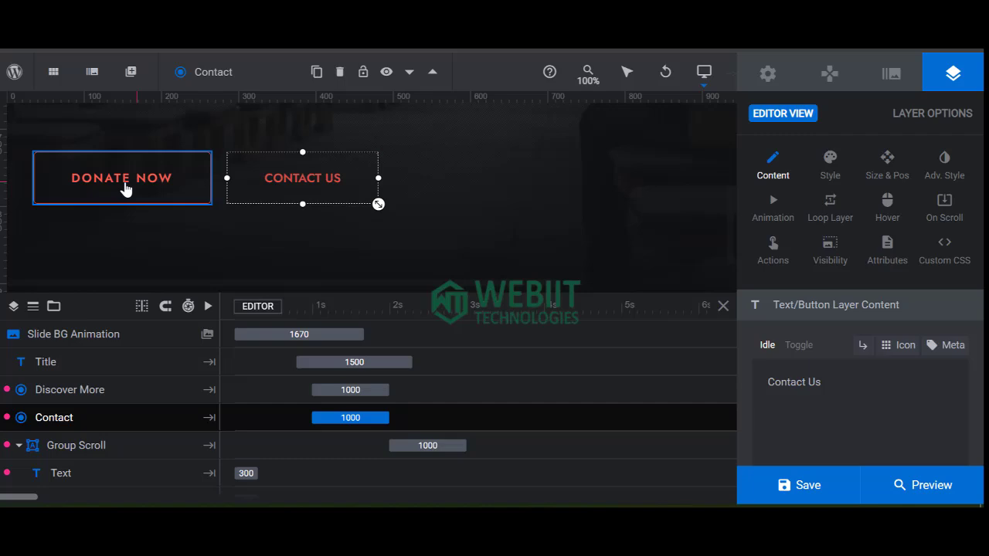
Point the Donate Now button's Simple Link at the Partner With Us building fund page and save.
{"action": "left_click", "coordinate": [126, 189]}
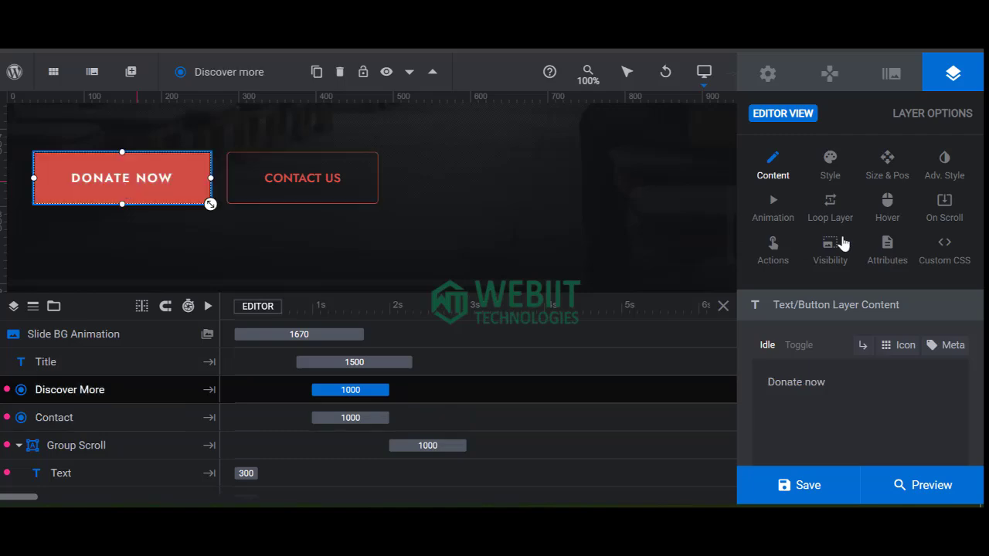
{"action": "left_click", "coordinate": [773, 249]}
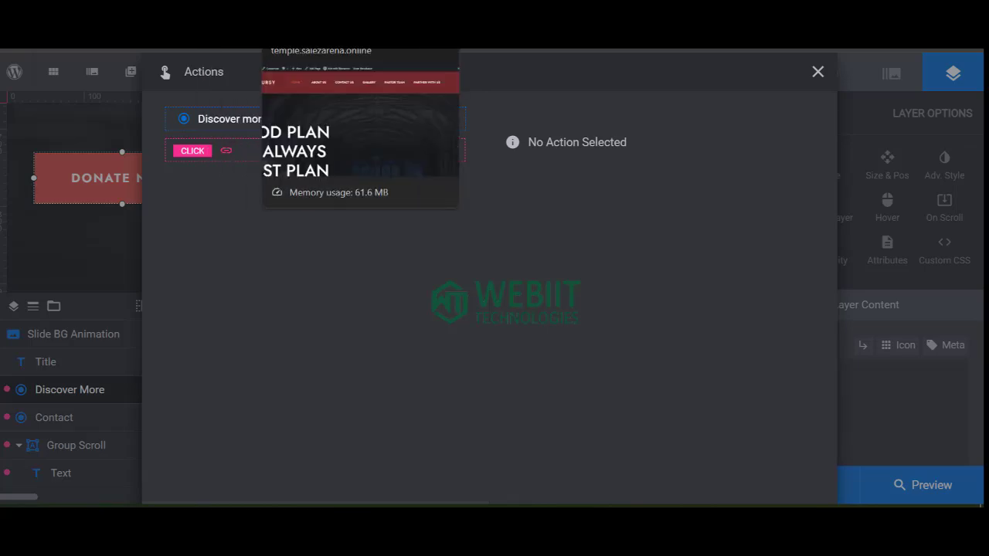
{"action": "left_click", "coordinate": [328, 49]}
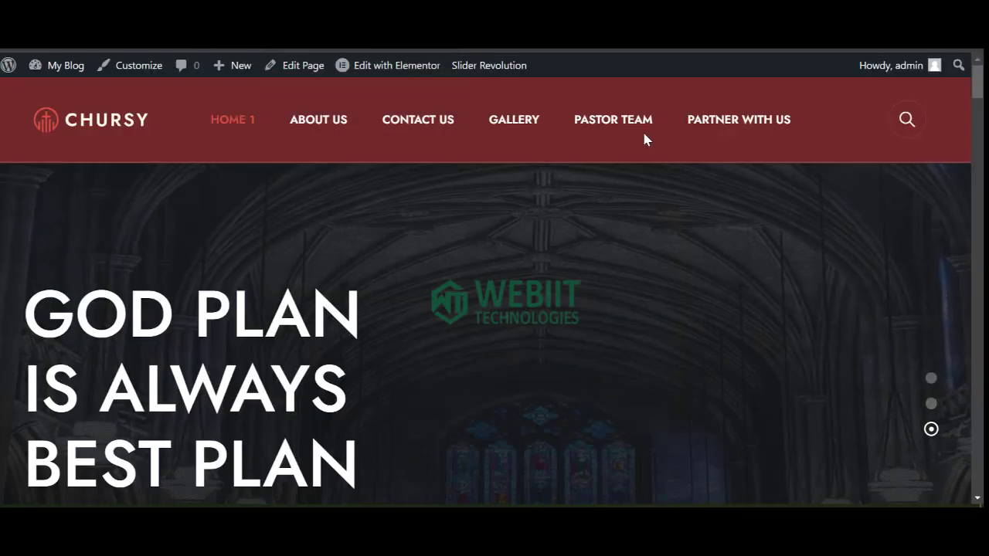
{"action": "right_click", "coordinate": [714, 122]}
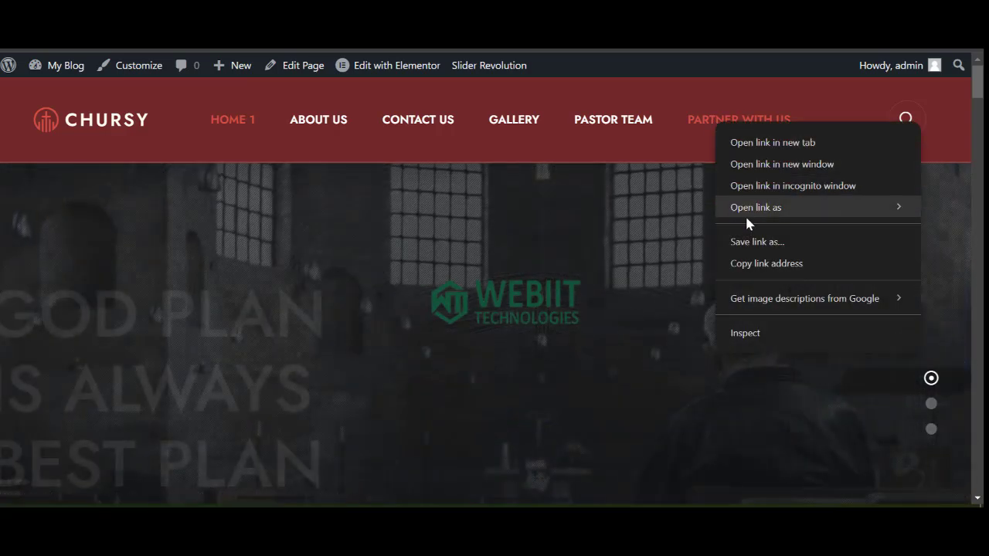
{"action": "left_click", "coordinate": [750, 264]}
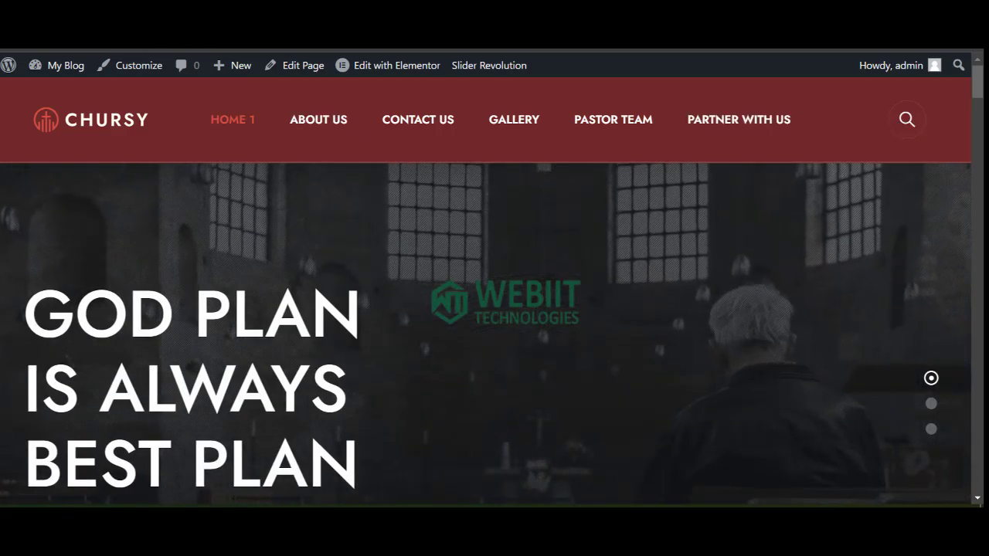
{"action": "left_click", "coordinate": [246, 51]}
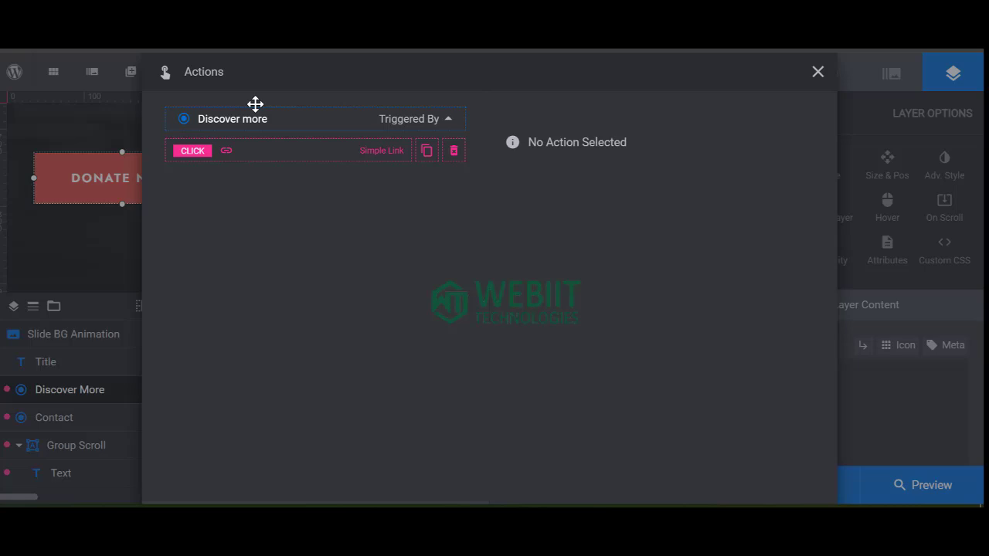
{"action": "left_click", "coordinate": [355, 153]}
{"action": "triple_click", "coordinate": [689, 206]}
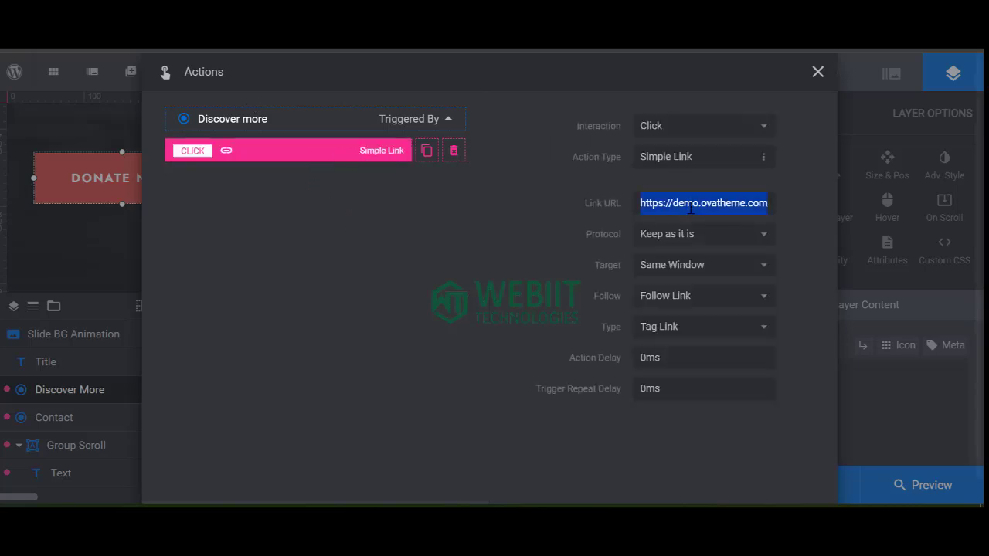
{"action": "key", "text": "ctrl+v"}
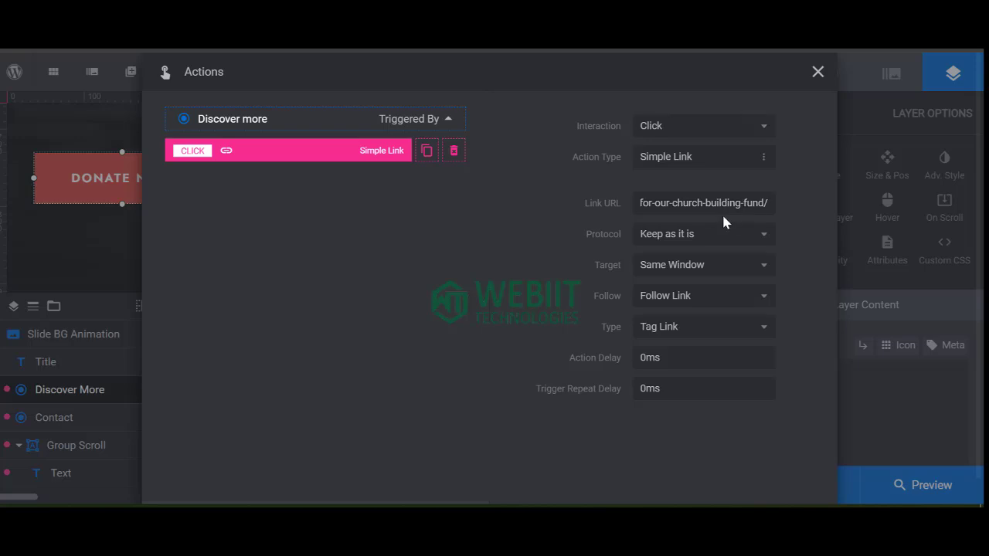
{"action": "left_click", "coordinate": [844, 442]}
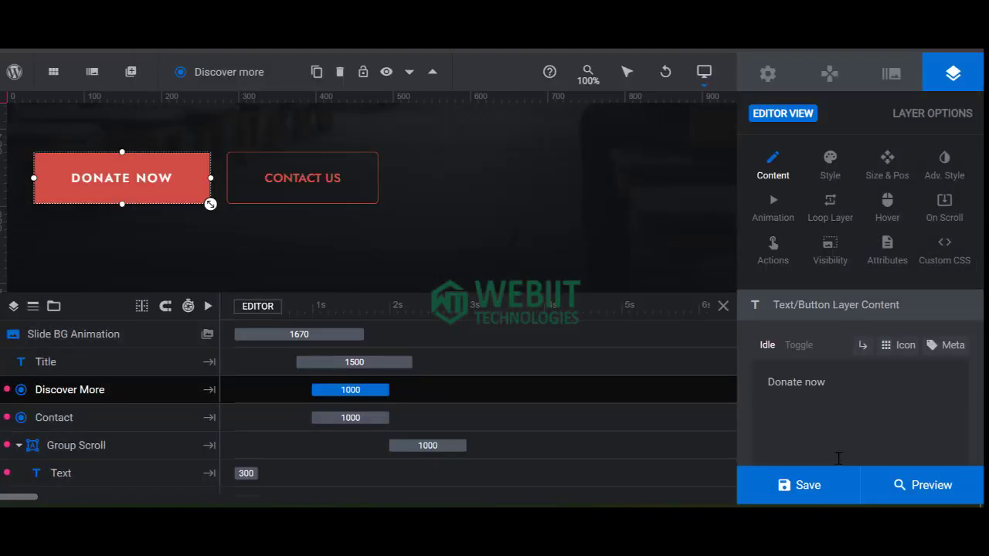
{"action": "left_click", "coordinate": [799, 491]}
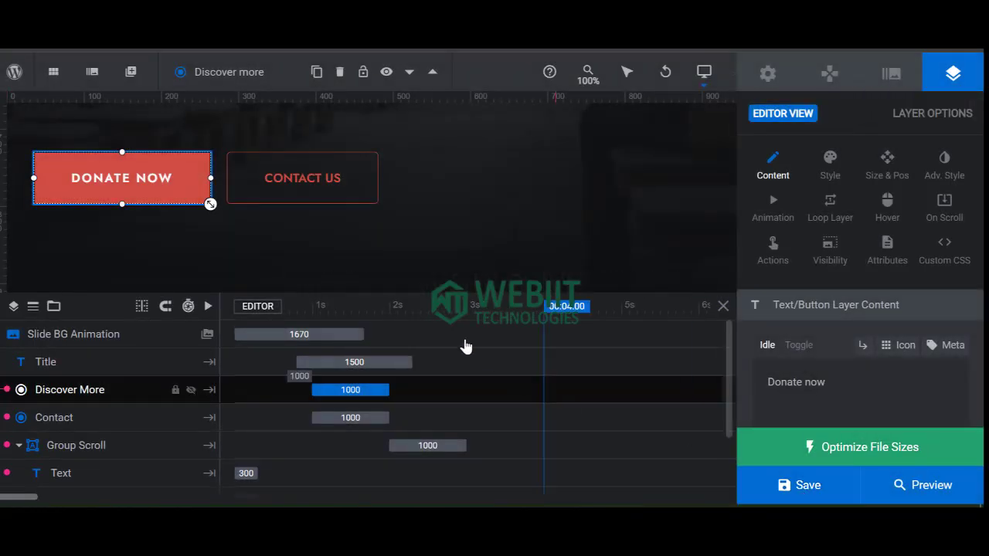
Load the slider's other slide, with the Claritas placeholder above Donate Now and Contact Us buttons.
{"action": "scroll", "coordinate": [404, 225], "scroll_direction": "up", "scroll_amount": 3}
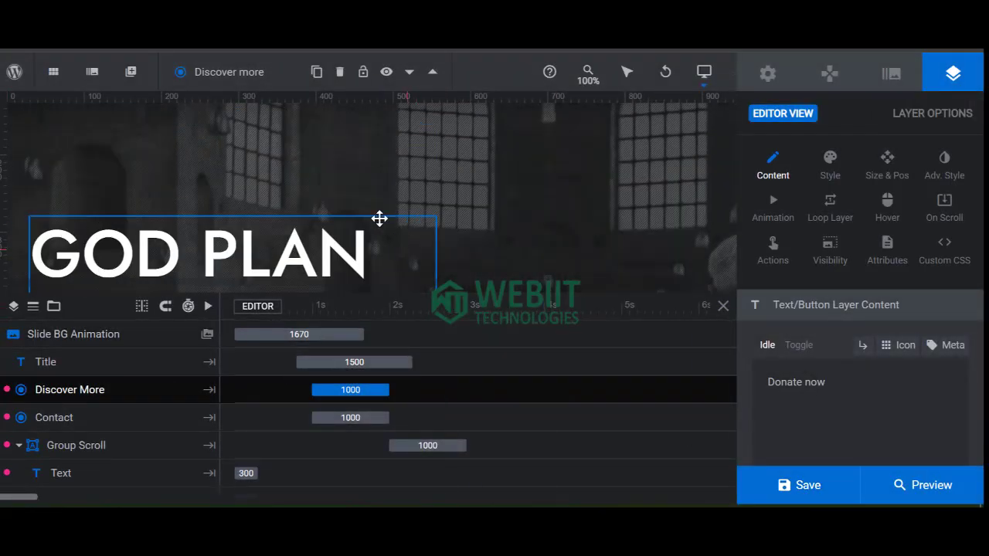
{"action": "mouse_move", "coordinate": [91, 73]}
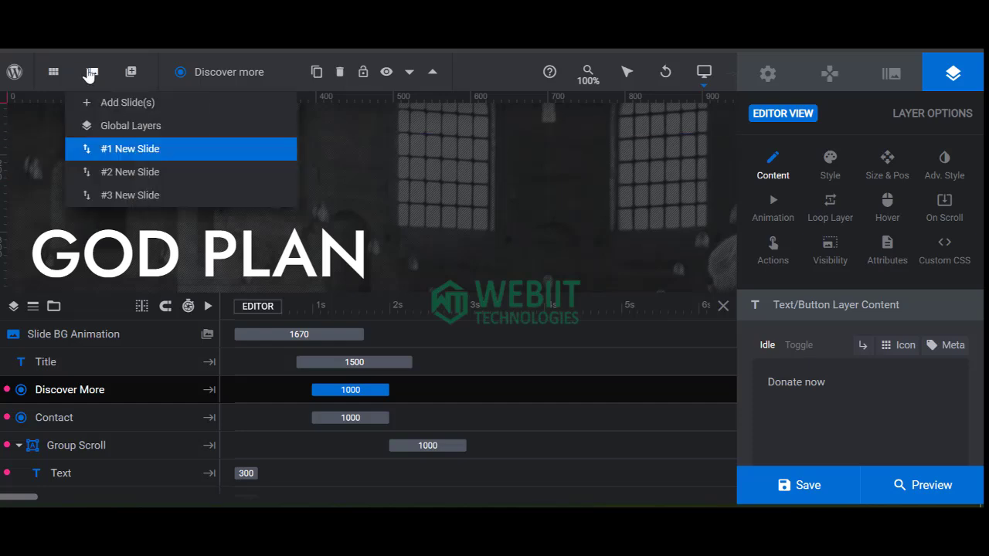
{"action": "mouse_move", "coordinate": [139, 158]}
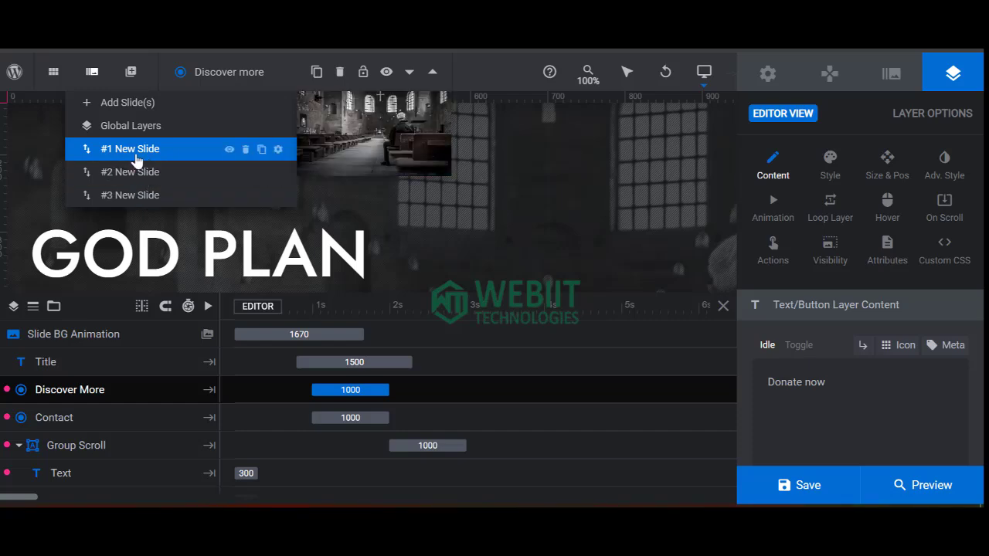
{"action": "left_click", "coordinate": [130, 172]}
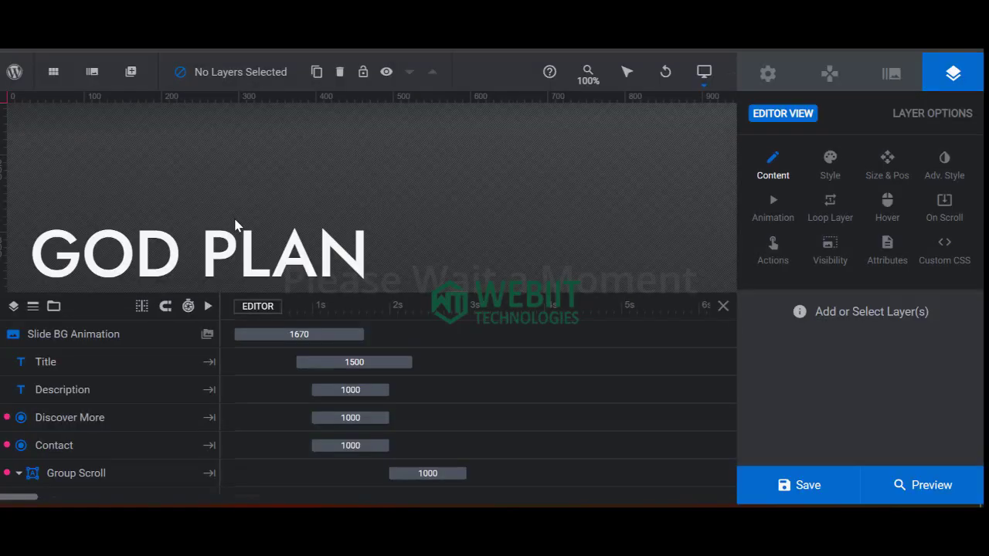
{"action": "scroll", "coordinate": [178, 243], "scroll_direction": "down", "scroll_amount": 2}
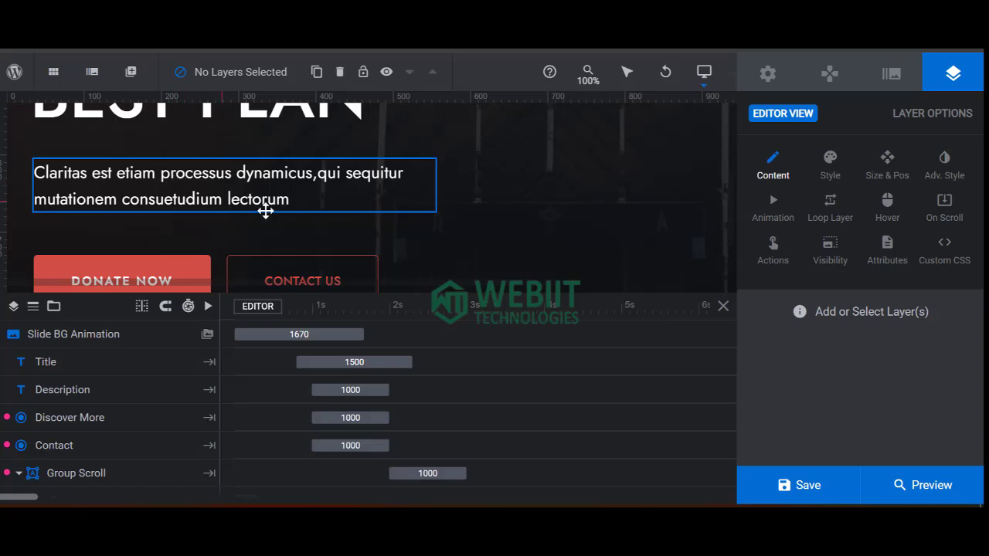
Ask ChatGPT to generate a church website header title and subtitle, then select the suggested subtitle.
{"action": "left_click", "coordinate": [403, 506]}
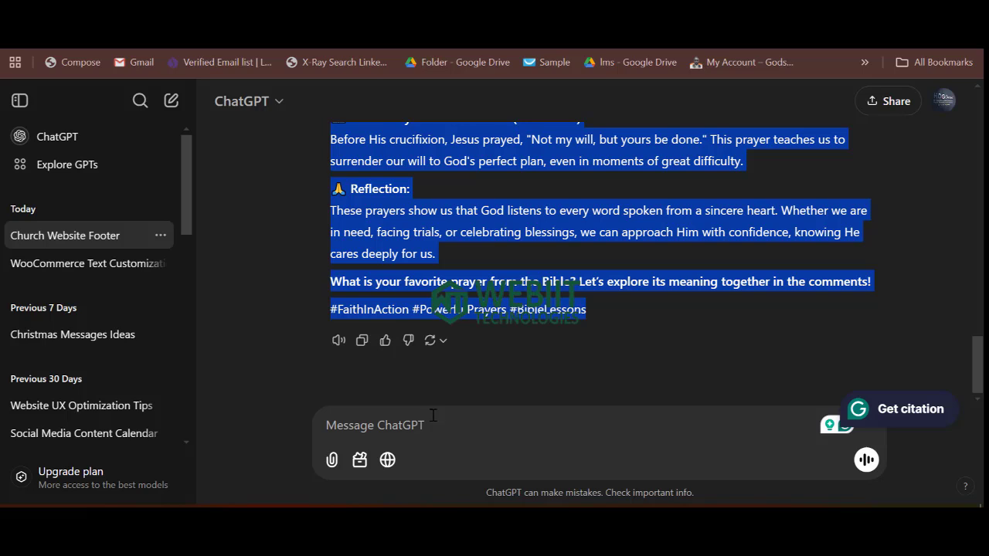
{"action": "left_click", "coordinate": [417, 429]}
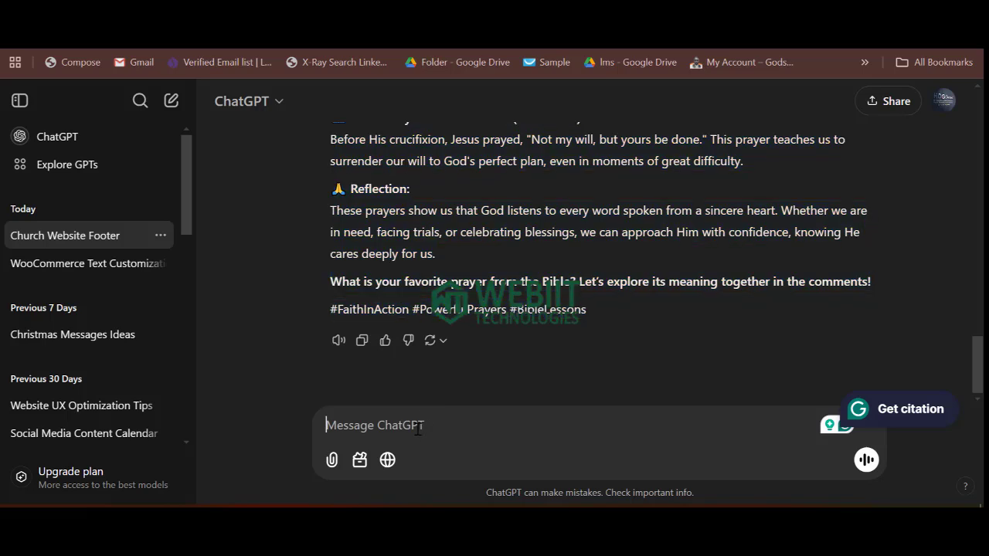
{"action": "type", "text": "Gene"}
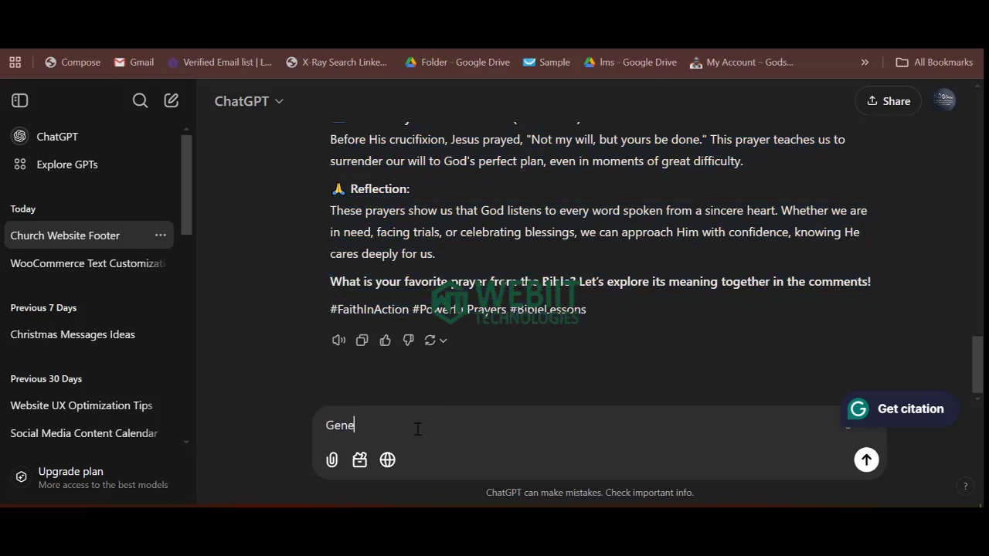
{"action": "type", "text": "rate "}
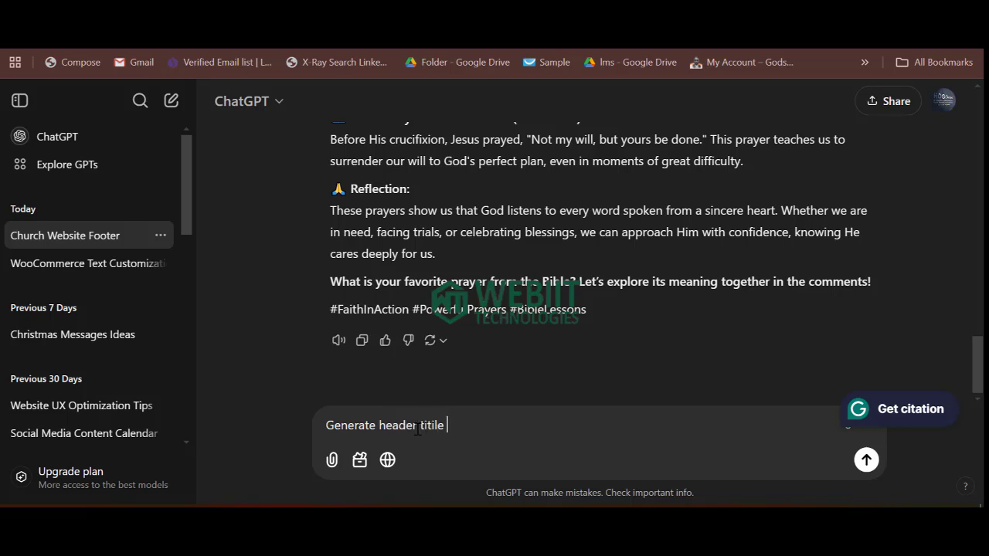
{"action": "type", "text": "header titile"}
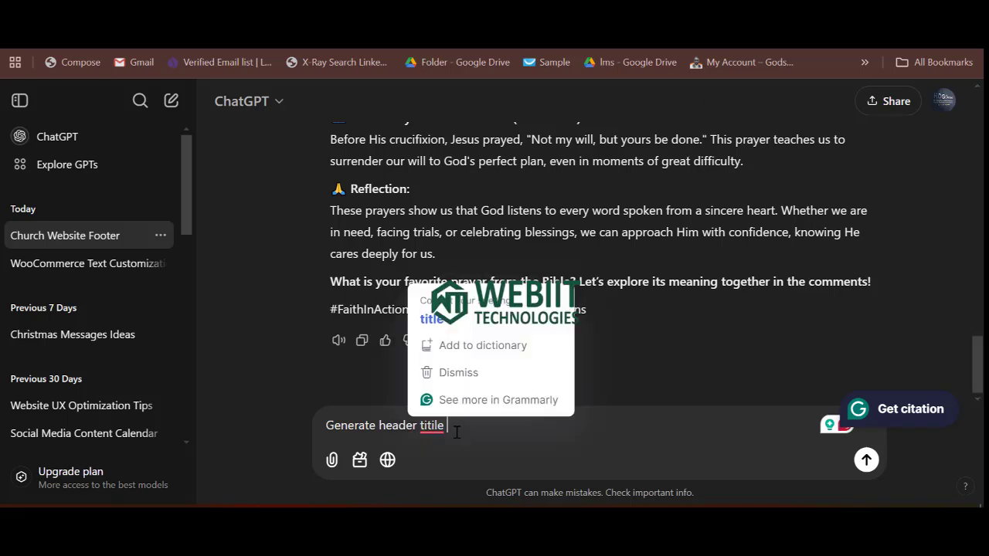
{"action": "key", "text": "BackSpace"}
{"action": "key", "text": "BackSpace"}
{"action": "key", "text": "BackSpace"}
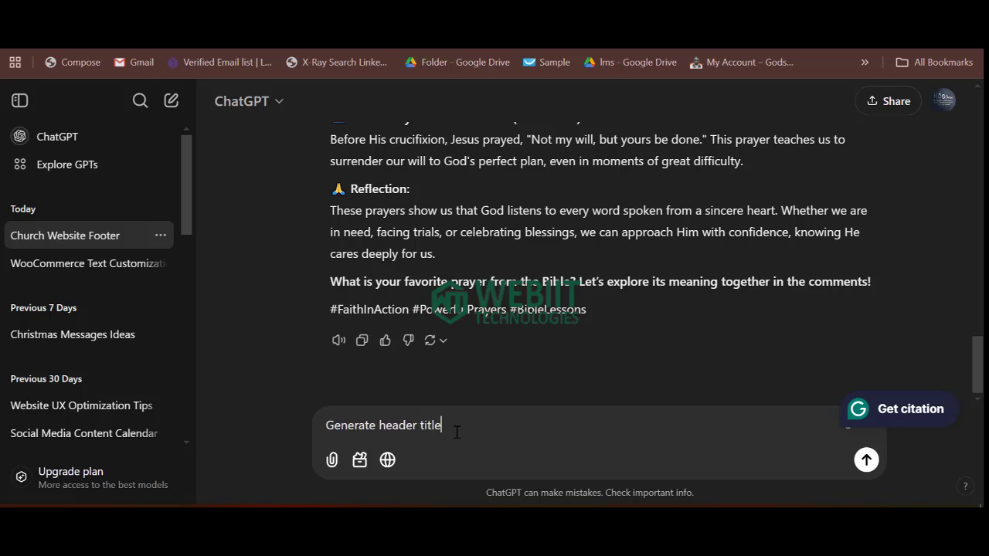
{"action": "type", "text": "le and sub title for c"}
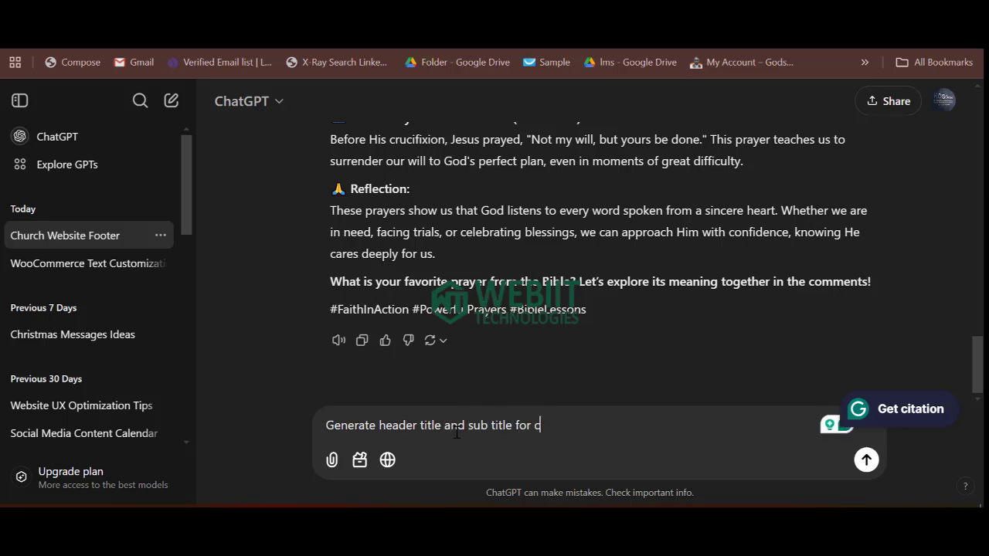
{"action": "type", "text": "hruc"}
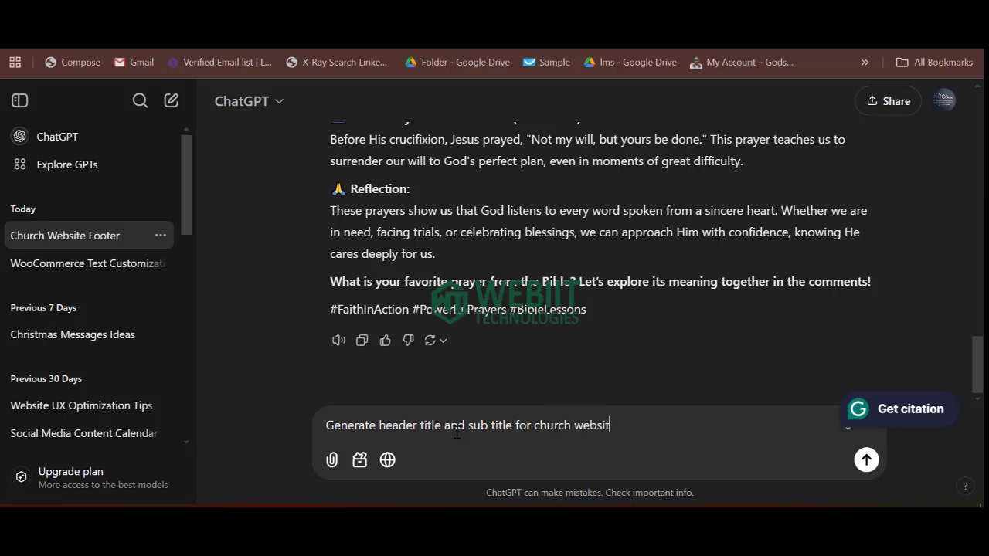
{"action": "key", "text": "Return"}
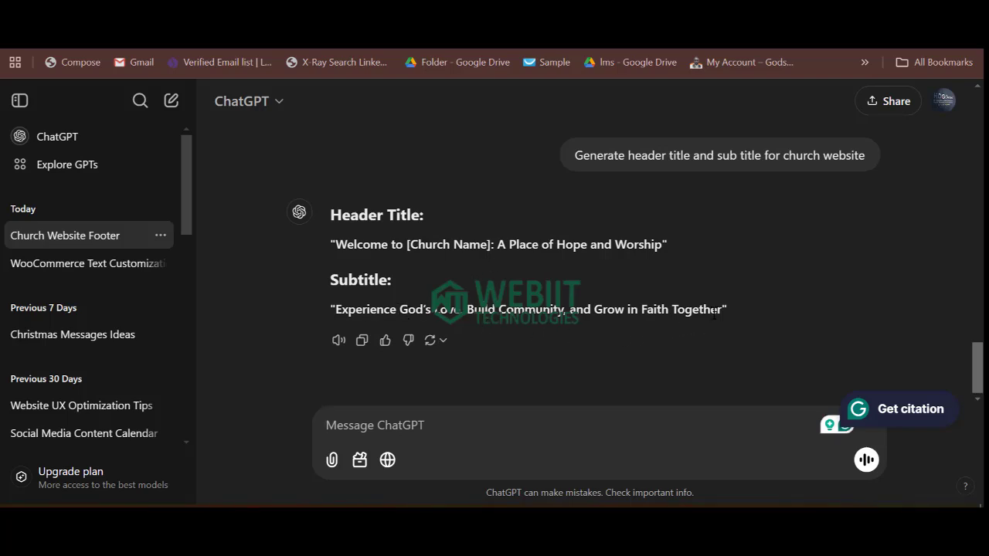
{"action": "left_click_drag", "start_coordinate": [723, 313], "coordinate": [338, 316]}
{"action": "key", "text": "ctrl+c"}
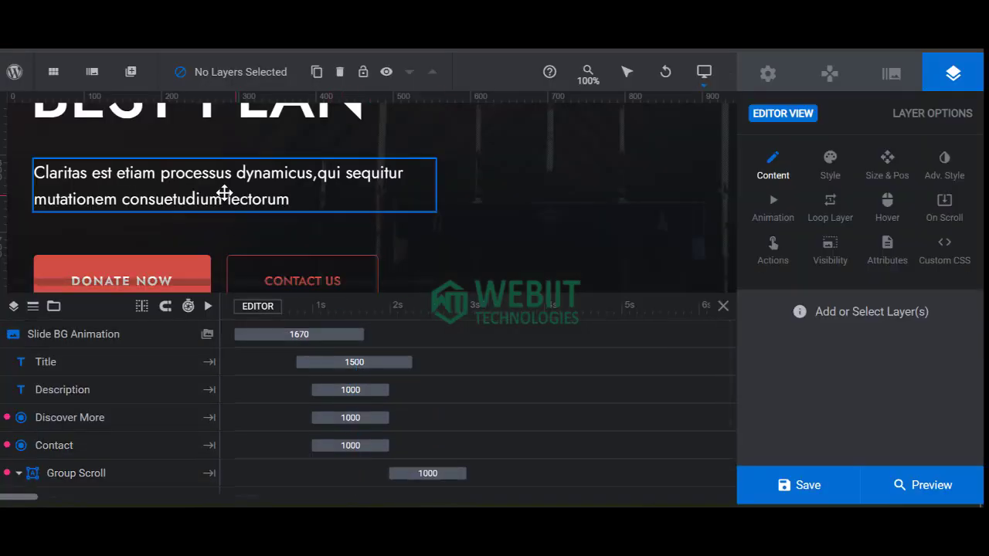
Replace the Claritas description with 'Experience God's Love, Build Community, and Grow in Faith Together' and save.
{"action": "left_click", "coordinate": [231, 193]}
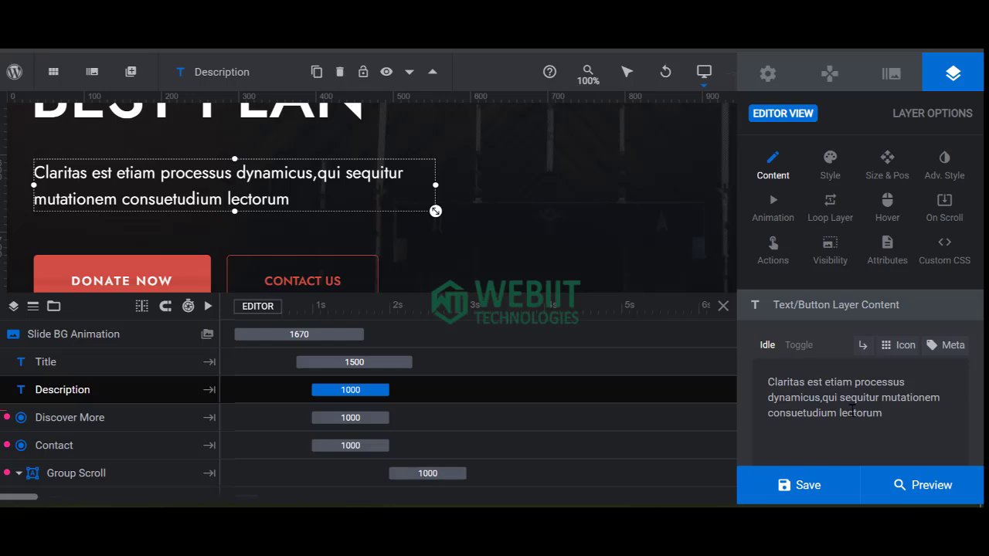
{"action": "key", "text": "ctrl+a"}
{"action": "key", "text": "ctrl+v"}
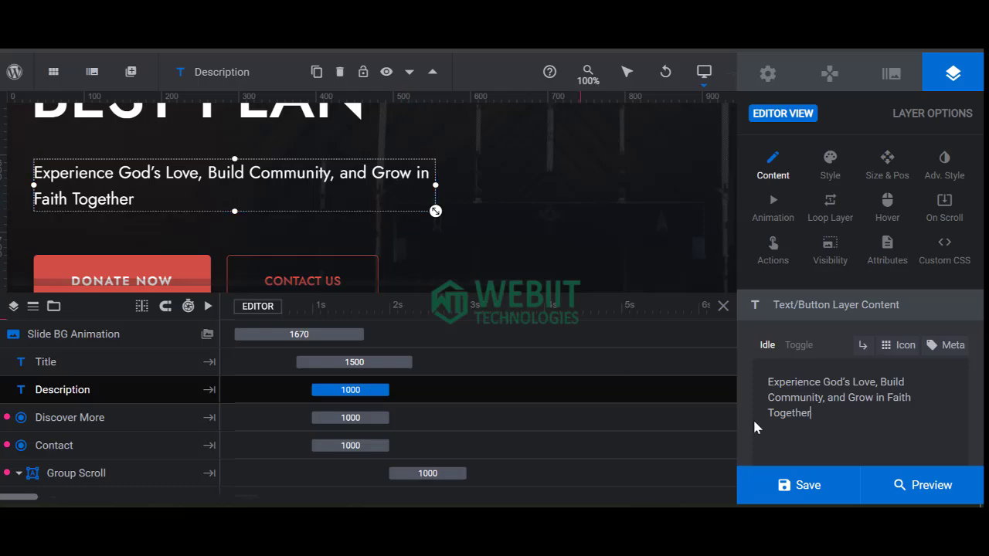
{"action": "left_click", "coordinate": [803, 486]}
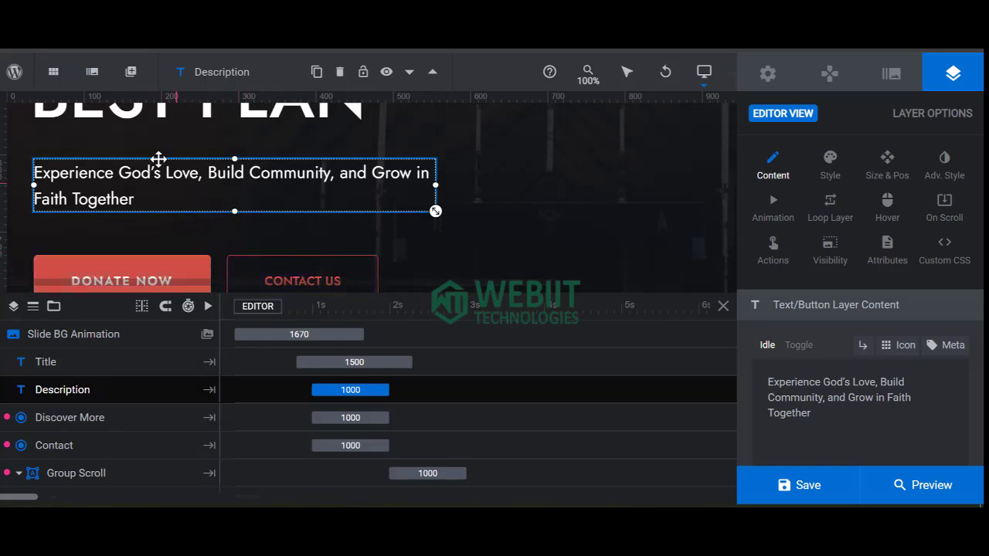
{"action": "mouse_move", "coordinate": [92, 77]}
{"action": "mouse_move", "coordinate": [116, 195]}
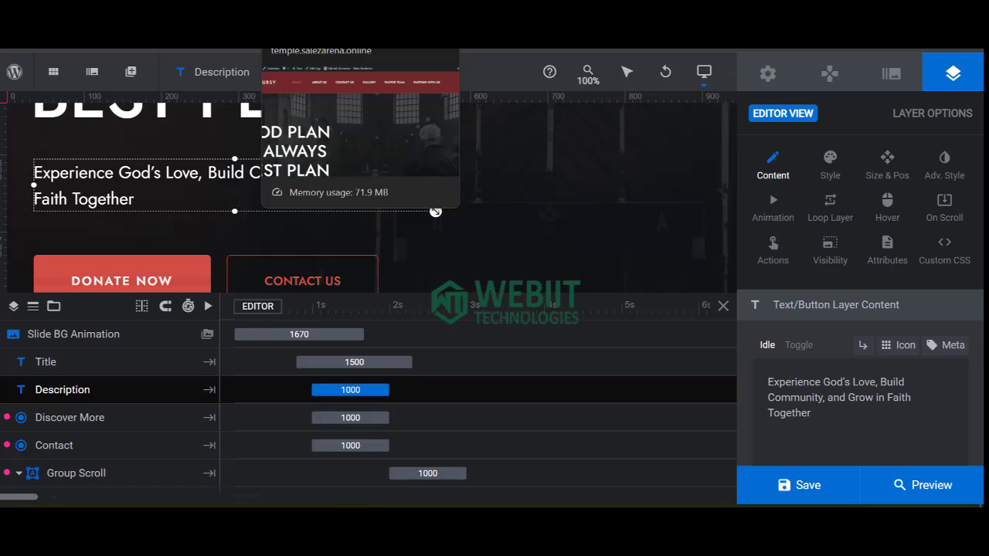
Back in the WordPress admin, publish the End Of the Month Thanksgiving event without leaving the page.
{"action": "left_click", "coordinate": [104, 17]}
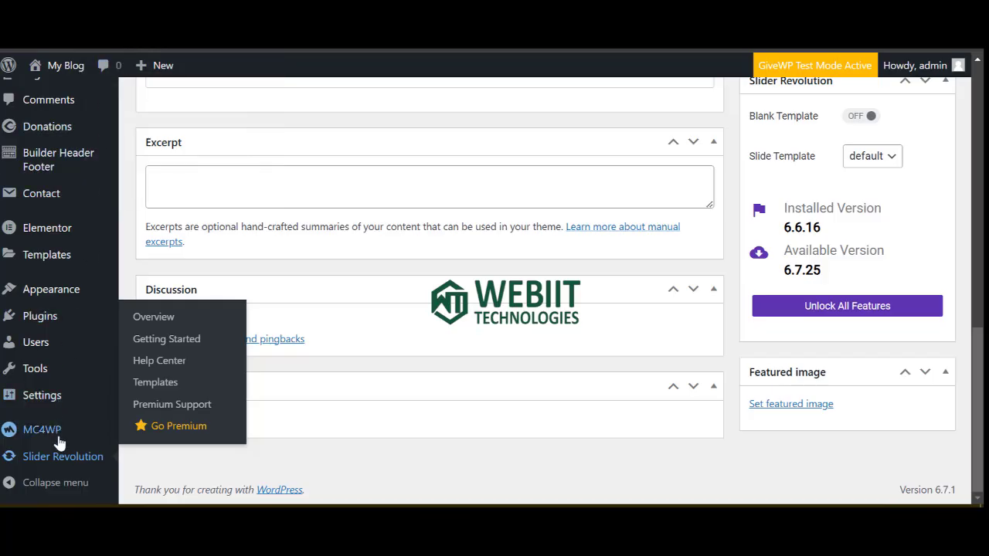
{"action": "mouse_move", "coordinate": [44, 400]}
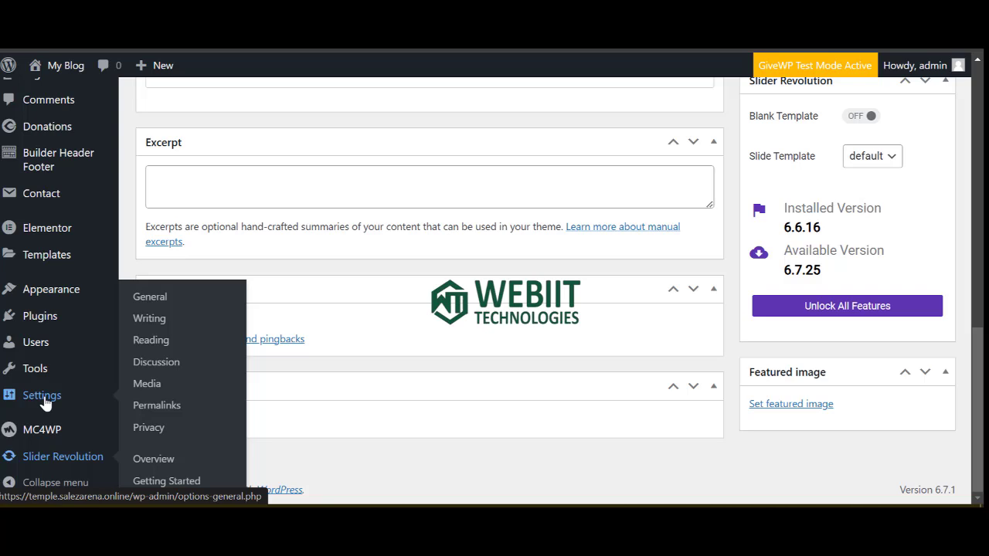
{"action": "left_click", "coordinate": [149, 303]}
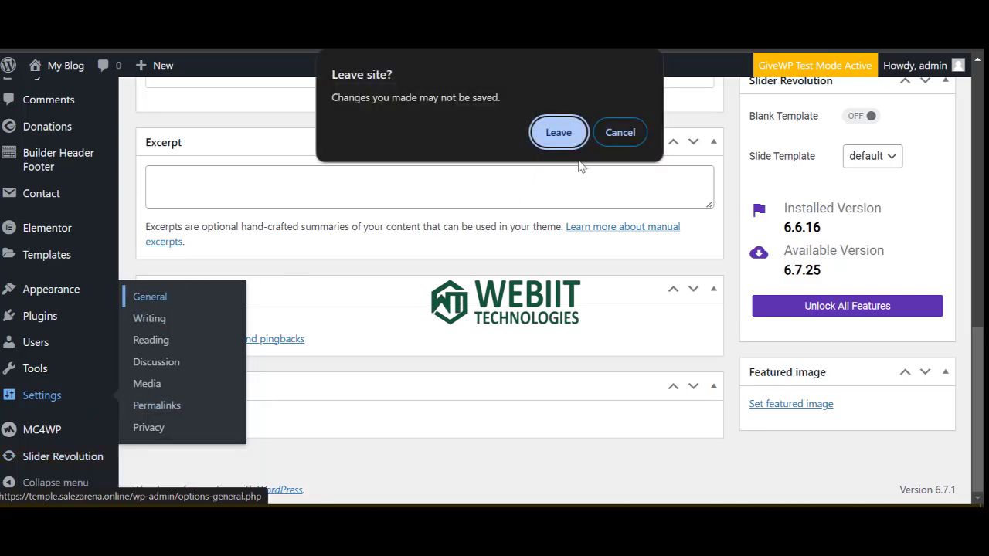
{"action": "left_click", "coordinate": [621, 135]}
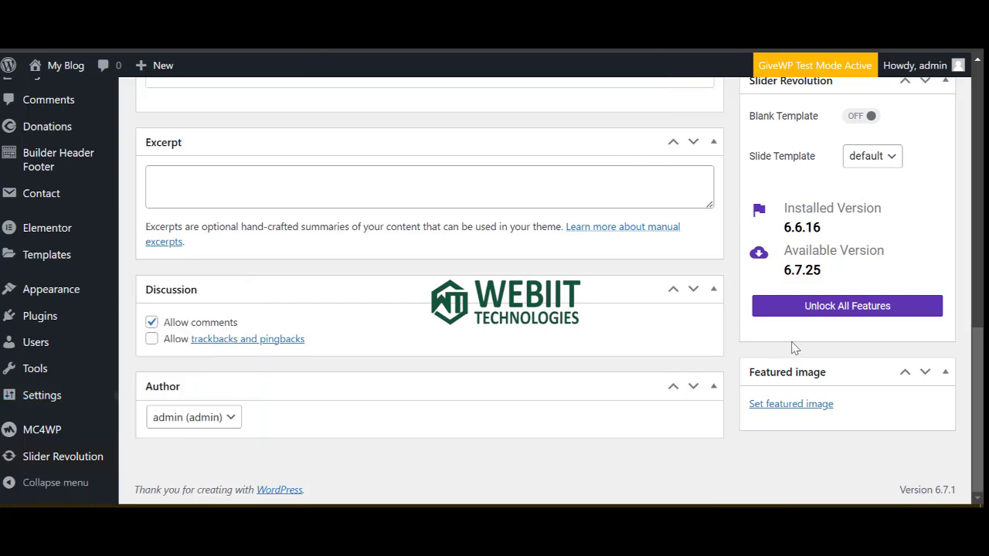
{"action": "scroll", "coordinate": [794, 347], "scroll_direction": "up", "scroll_amount": 8}
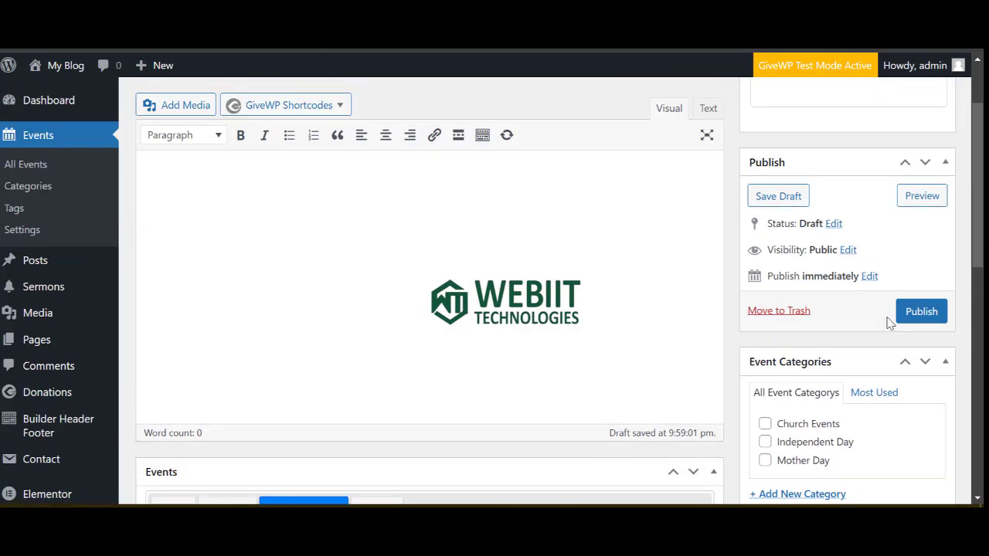
{"action": "left_click", "coordinate": [912, 317]}
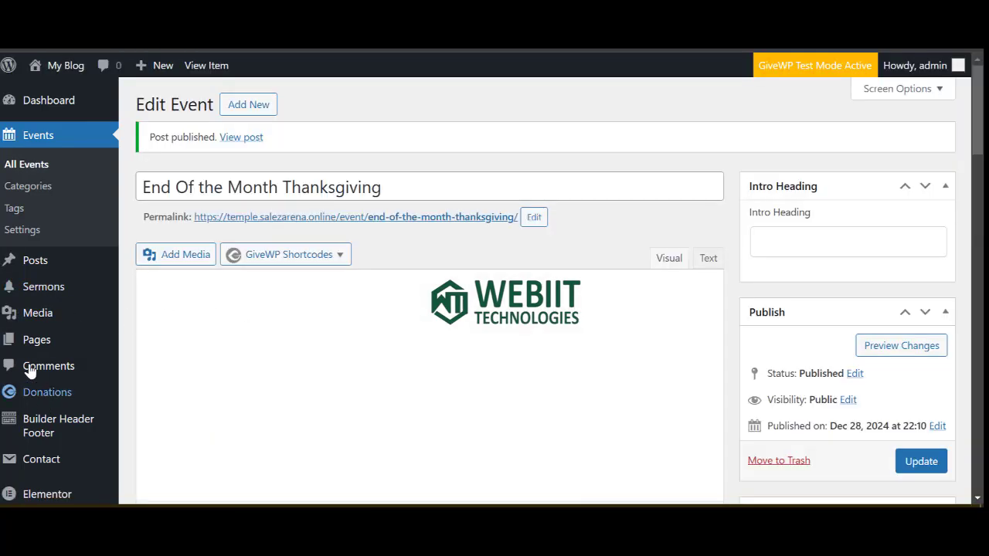
Go to Settings > General.
{"action": "scroll", "coordinate": [43, 472], "scroll_direction": "down", "scroll_amount": 3}
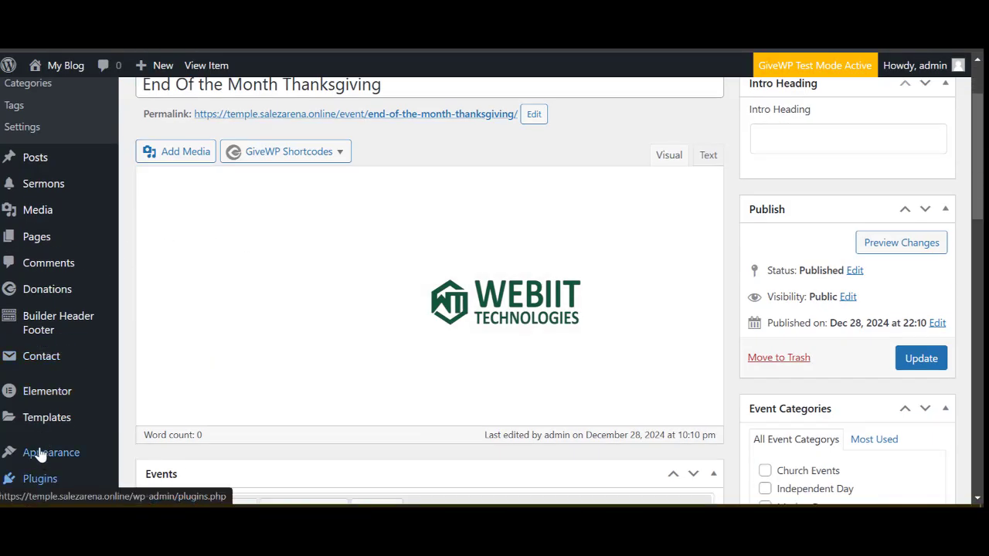
{"action": "mouse_move", "coordinate": [43, 455]}
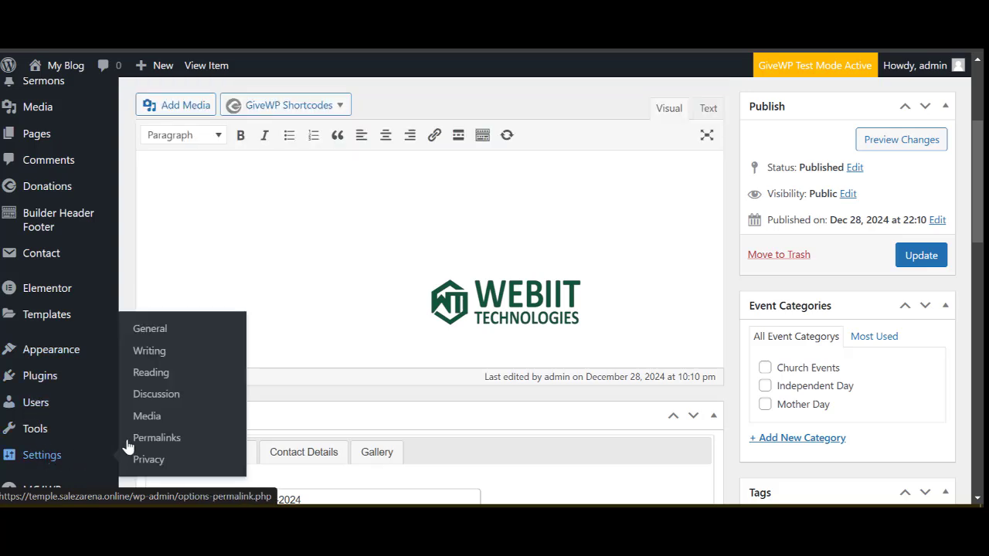
{"action": "left_click", "coordinate": [149, 330]}
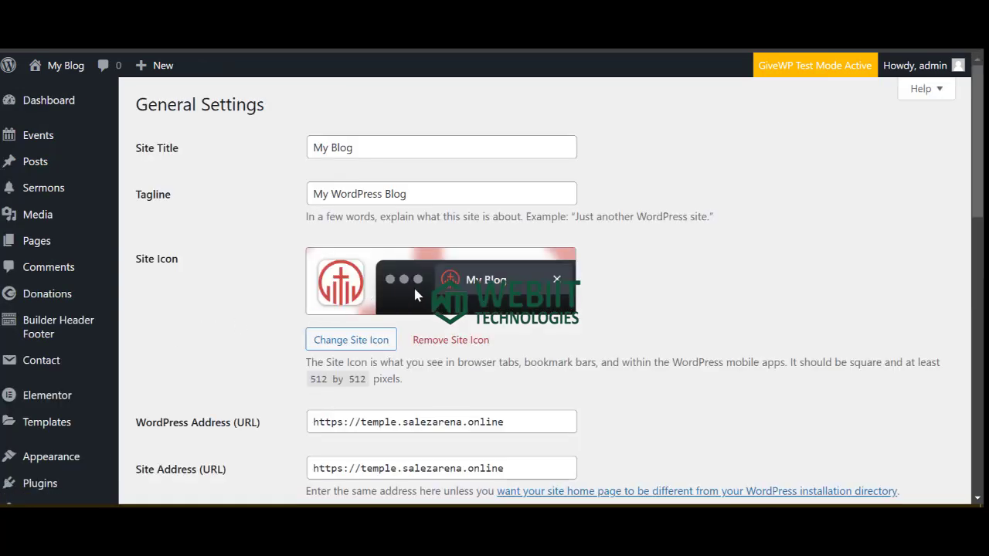
Replace the Site Title with 'A Place Of Hope'.
{"action": "left_click", "coordinate": [363, 150]}
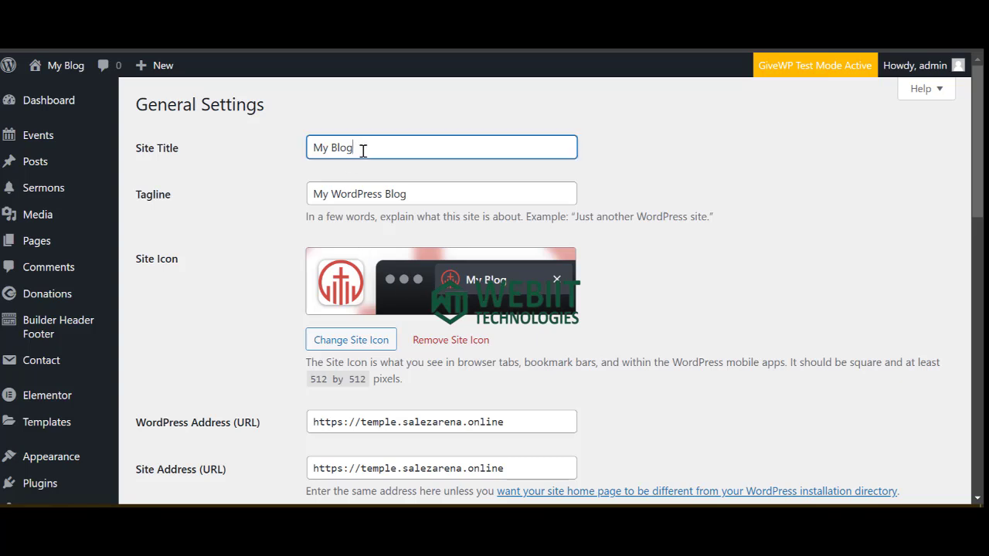
{"action": "key", "text": "ctrl+a"}
{"action": "key", "text": "BackSpace"}
{"action": "type", "text": "Chri"}
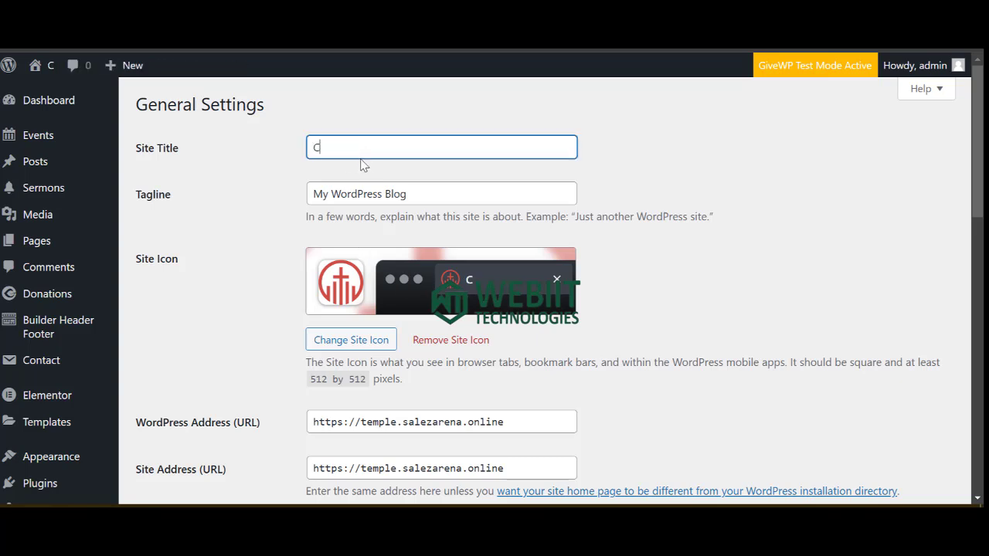
{"action": "key", "text": "BackSpace"}
{"action": "key", "text": "BackSpace"}
{"action": "type", "text": "urch"}
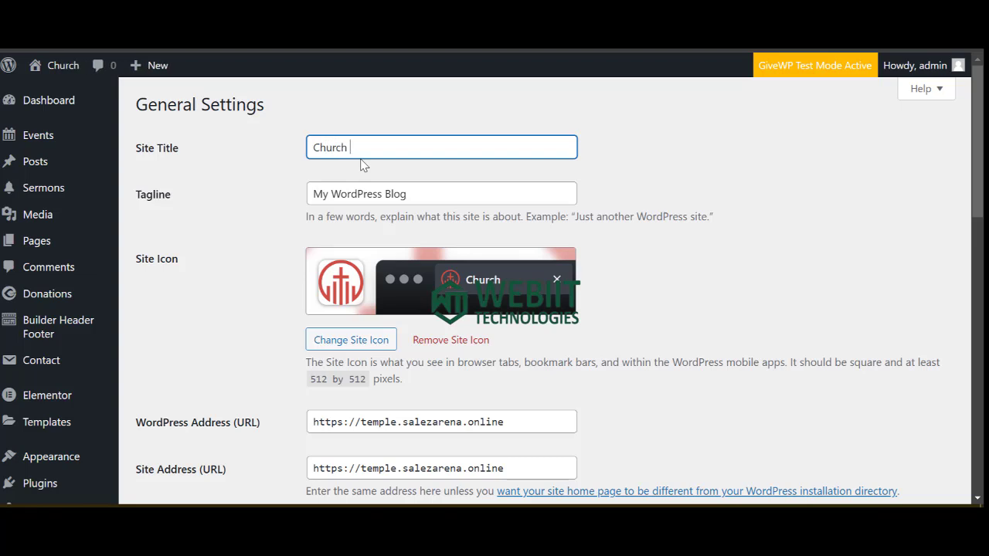
{"action": "key", "text": "BackSpace"}
{"action": "key", "text": "BackSpace"}
{"action": "key", "text": "BackSpace"}
{"action": "key", "text": "BackSpace"}
{"action": "key", "text": "BackSpace"}
{"action": "key", "text": "BackSpace"}
{"action": "type", "text": "A "}
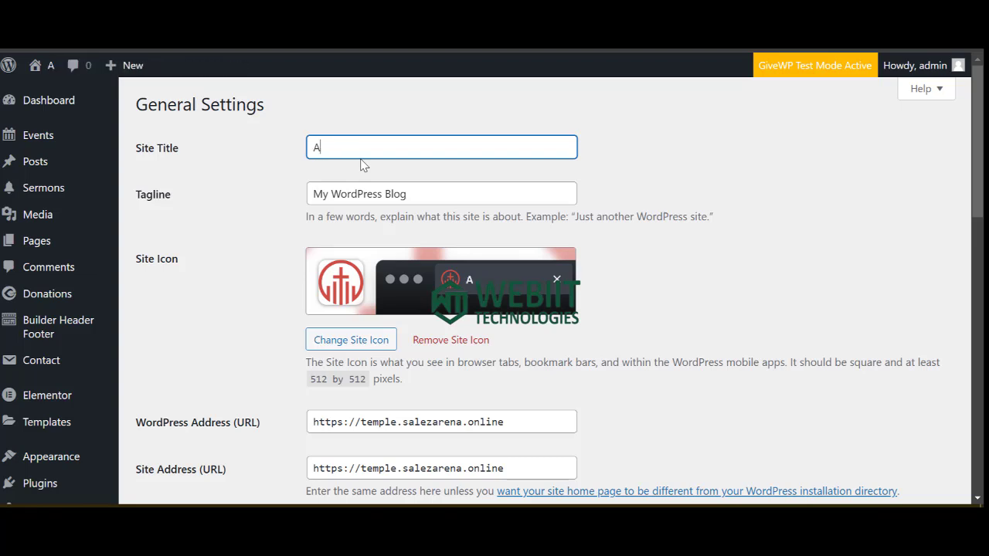
{"action": "type", "text": "Place Og"}
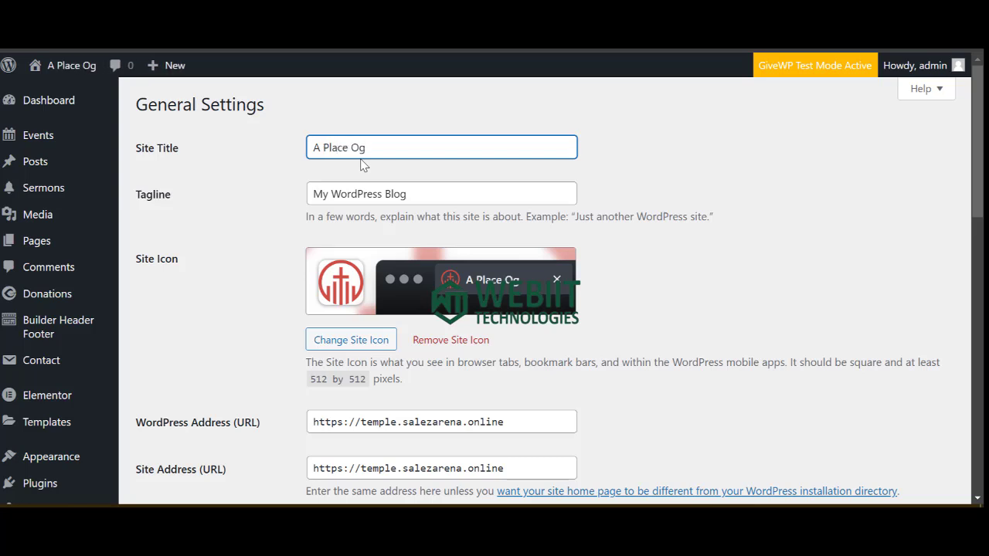
{"action": "key", "text": "BackSpace"}
{"action": "type", "text": "f"}
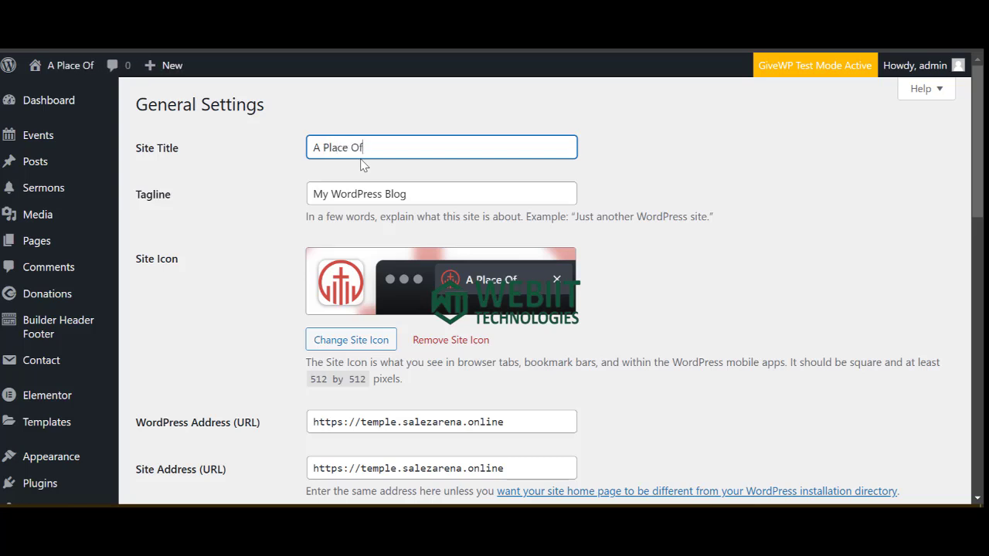
{"action": "type", "text": " Hope"}
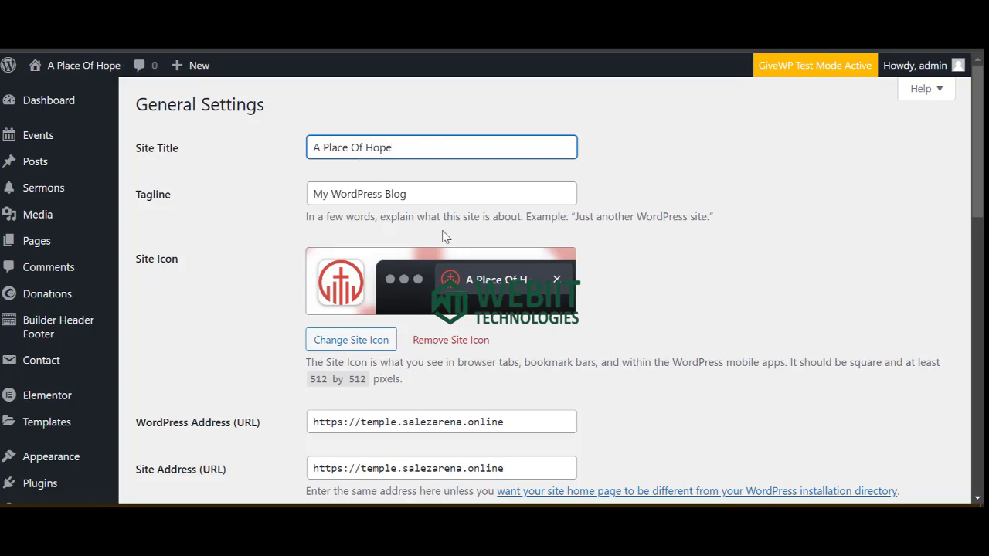
Paste the slider subtitle as the Tagline and save the changes.
{"action": "left_click", "coordinate": [442, 196]}
{"action": "key", "text": "ctrl+a"}
{"action": "key", "text": "ctrl+v"}
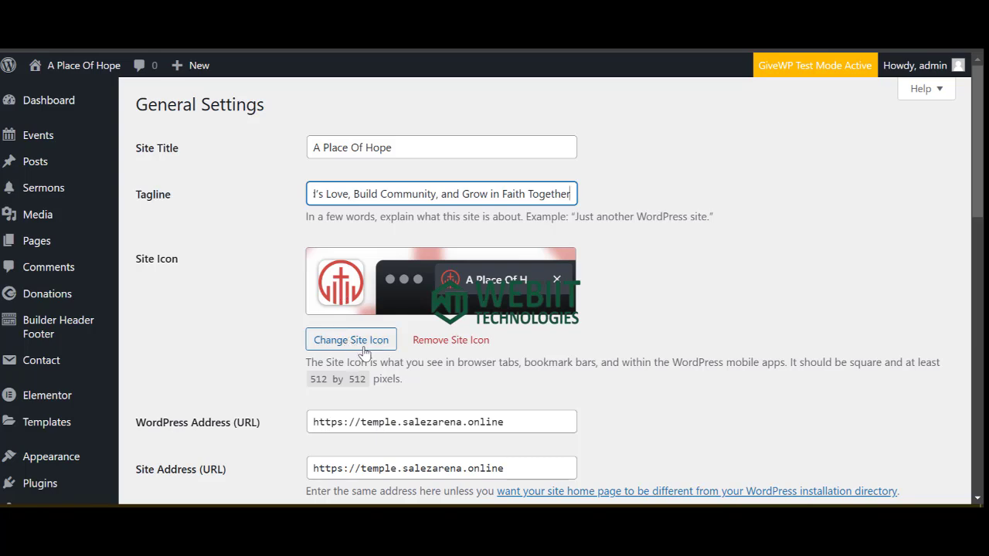
{"action": "scroll", "coordinate": [227, 487], "scroll_direction": "down", "scroll_amount": 5}
{"action": "scroll", "coordinate": [192, 458], "scroll_direction": "down", "scroll_amount": 5}
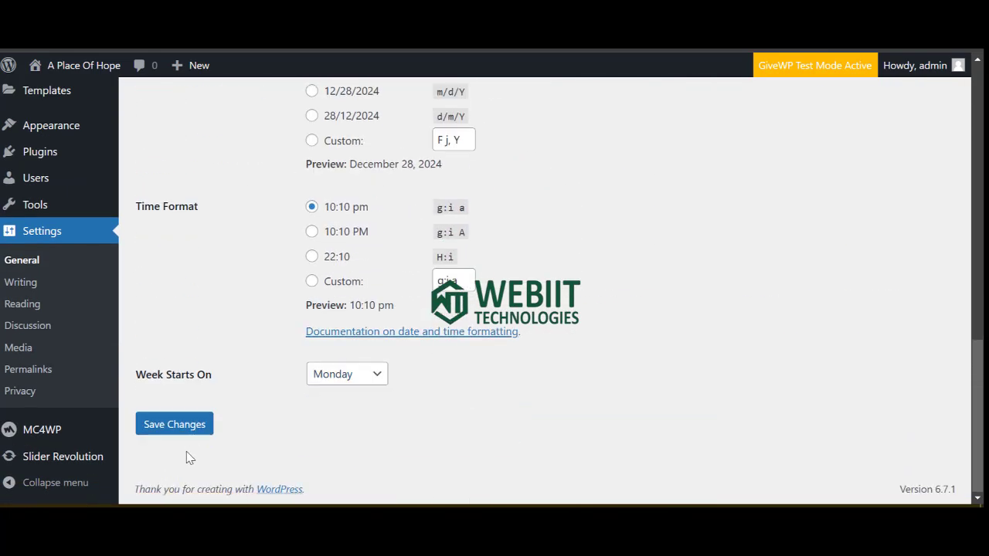
{"action": "left_click", "coordinate": [172, 426]}
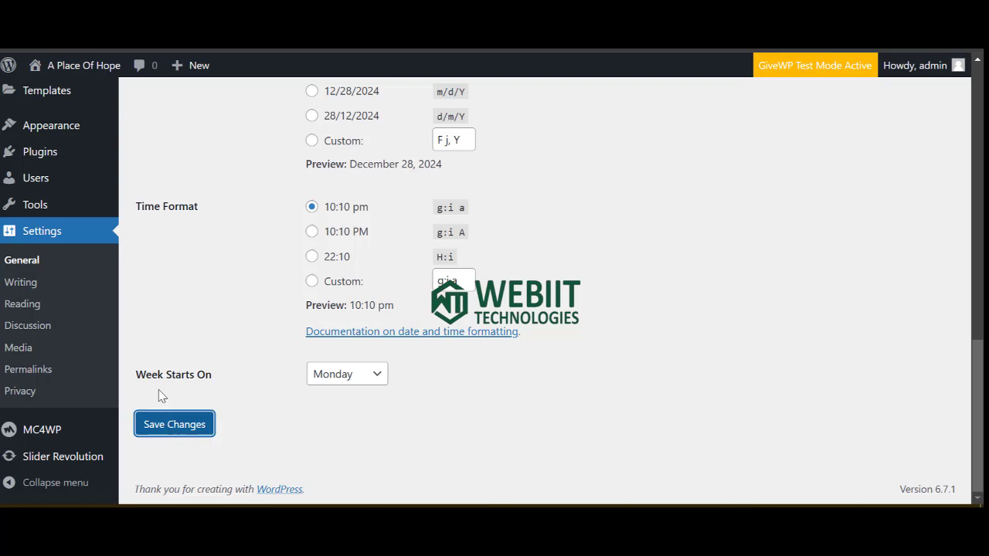